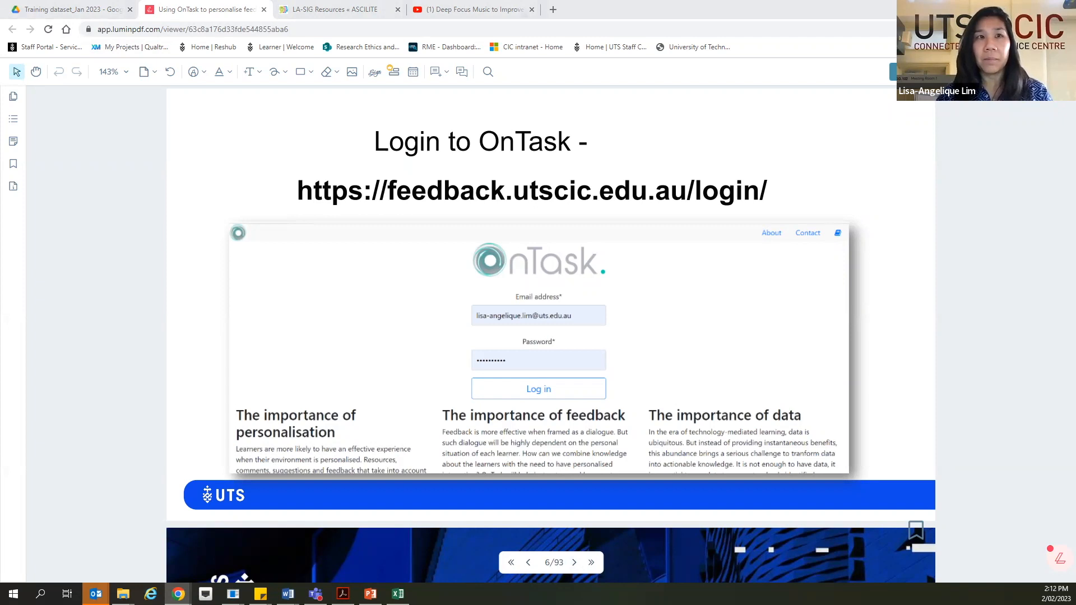
- Page through the training slides up to the slide on creating a new workflow
left_click_drag(560, 10, 528, 16)
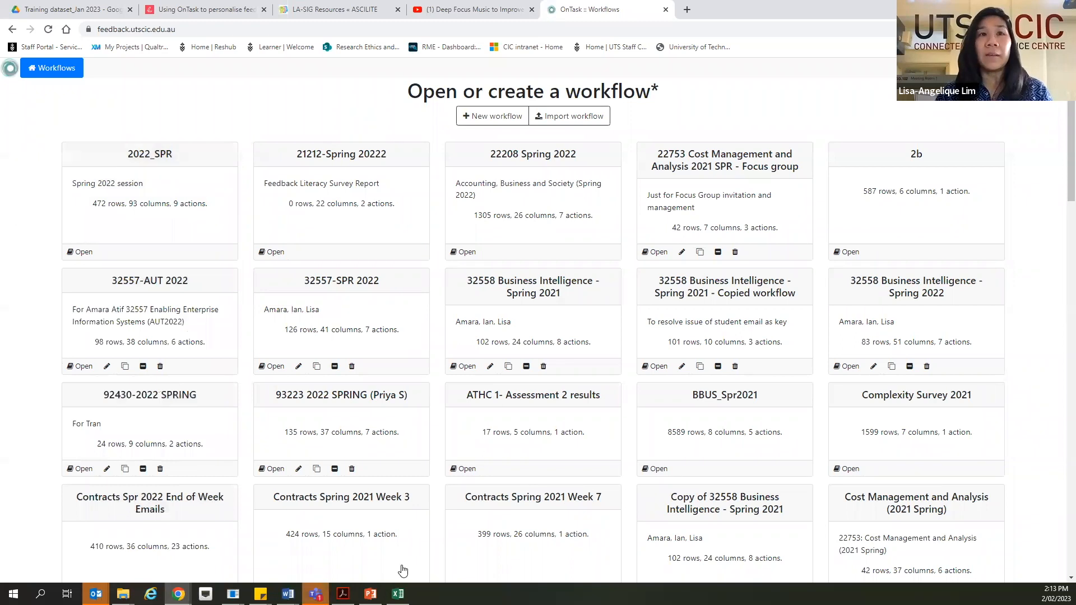
left_click(201, 11)
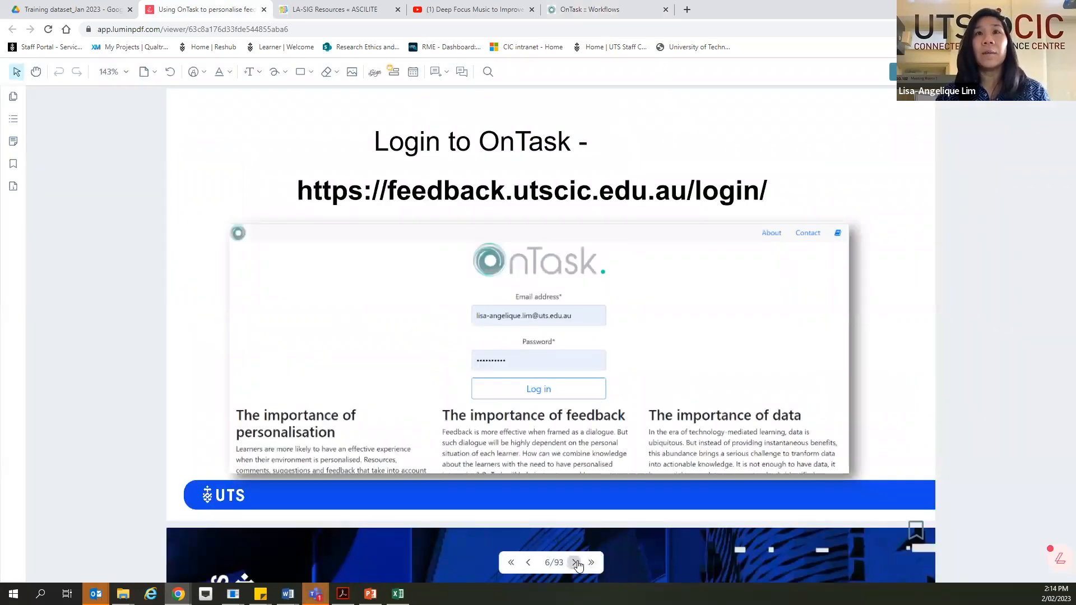
left_click(576, 564)
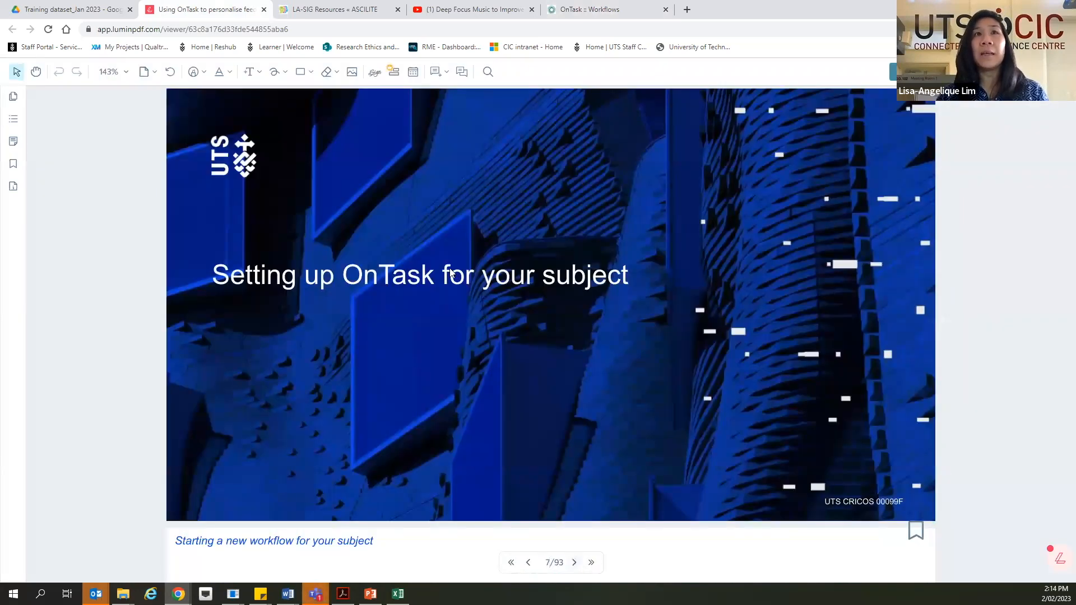
left_click(574, 564)
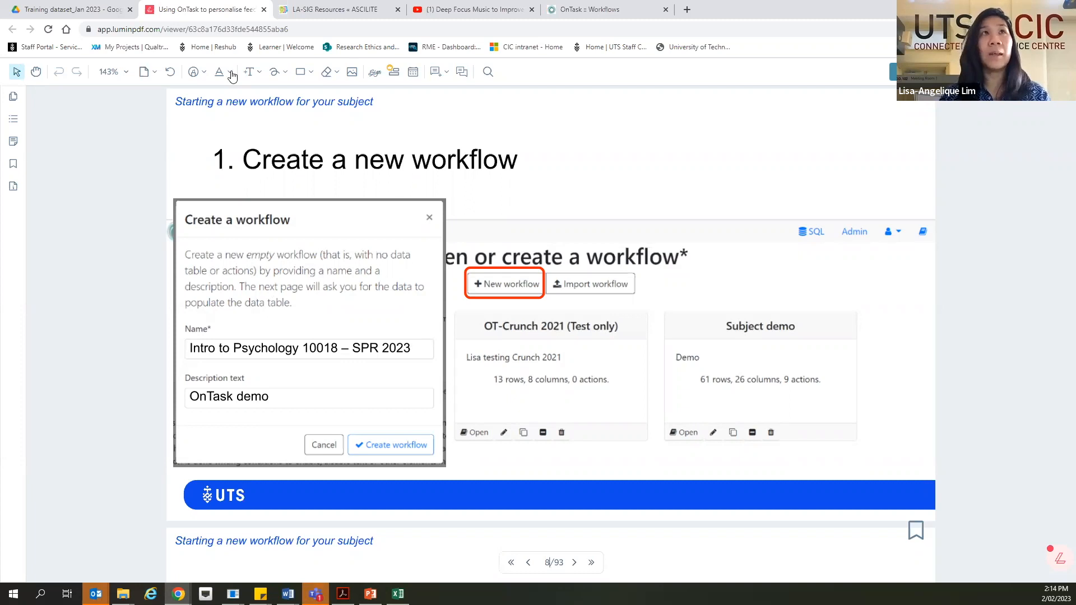
- Switch to OnTask and start a new workflow with the name Intro to Psychology - SPR 2023
left_click(587, 15)
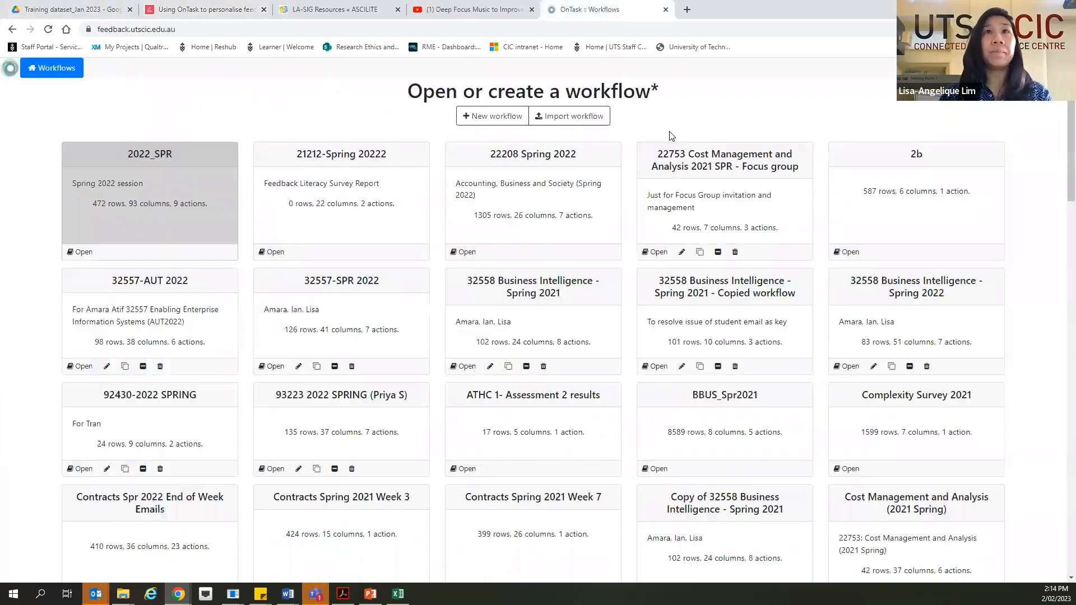
left_click(486, 120)
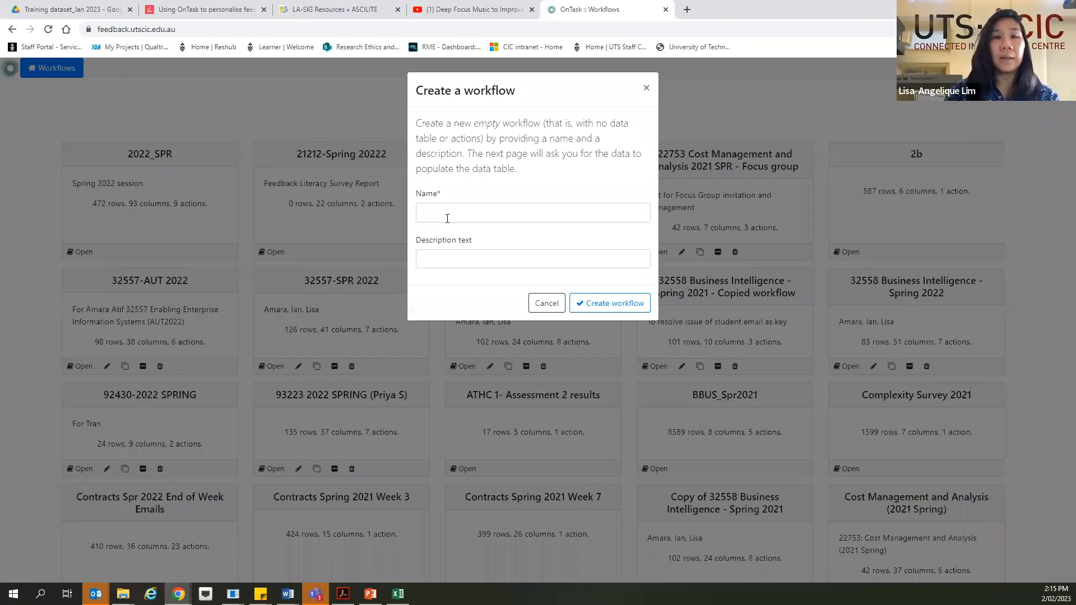
left_click(448, 218)
type("Intro to Psychology - SPR 2023 prep")
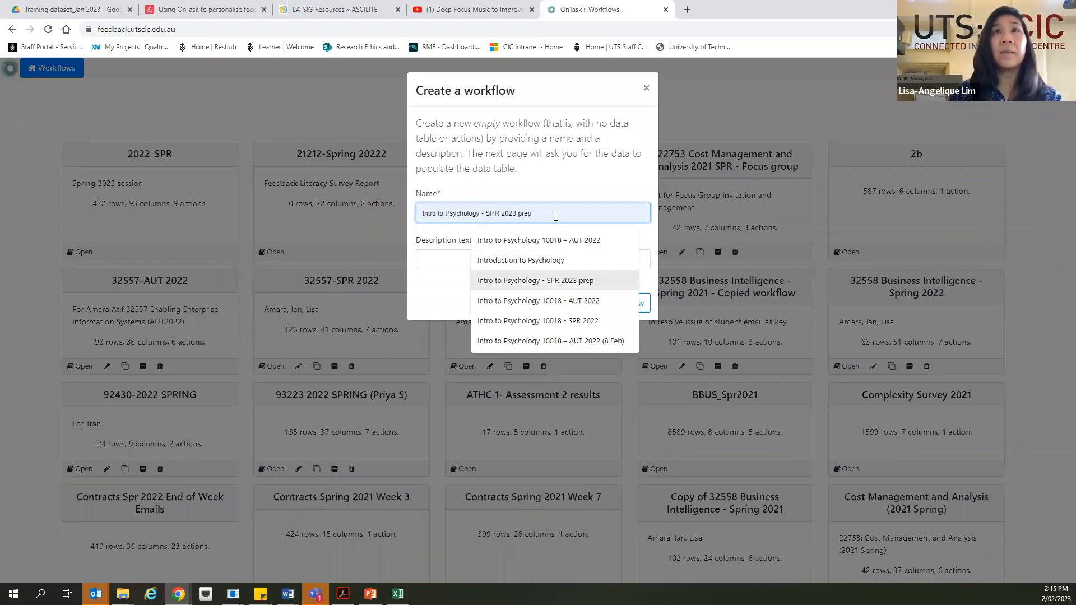
double_click(537, 213)
key("BackSpace")
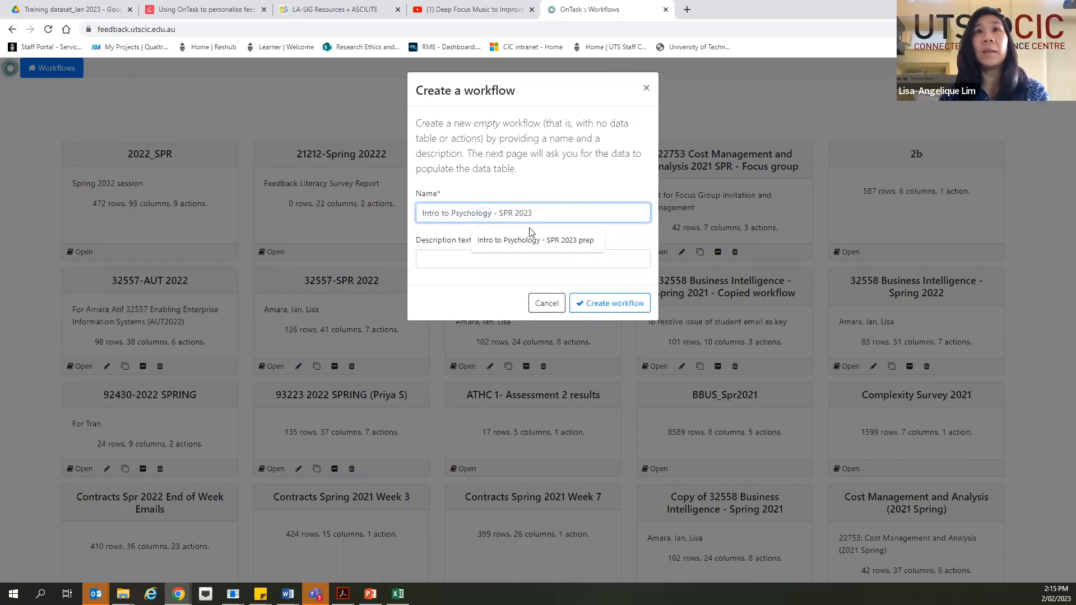
- Set the workflow's description to OnTask demo and submit the new workflow
left_click(439, 255)
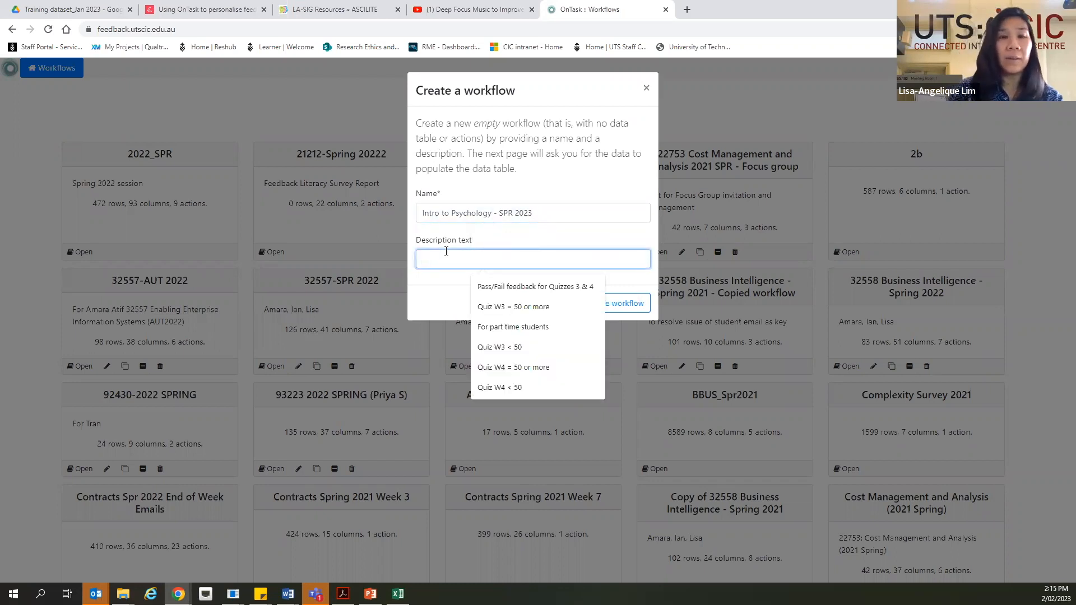
type("OnTask demo")
left_click(597, 238)
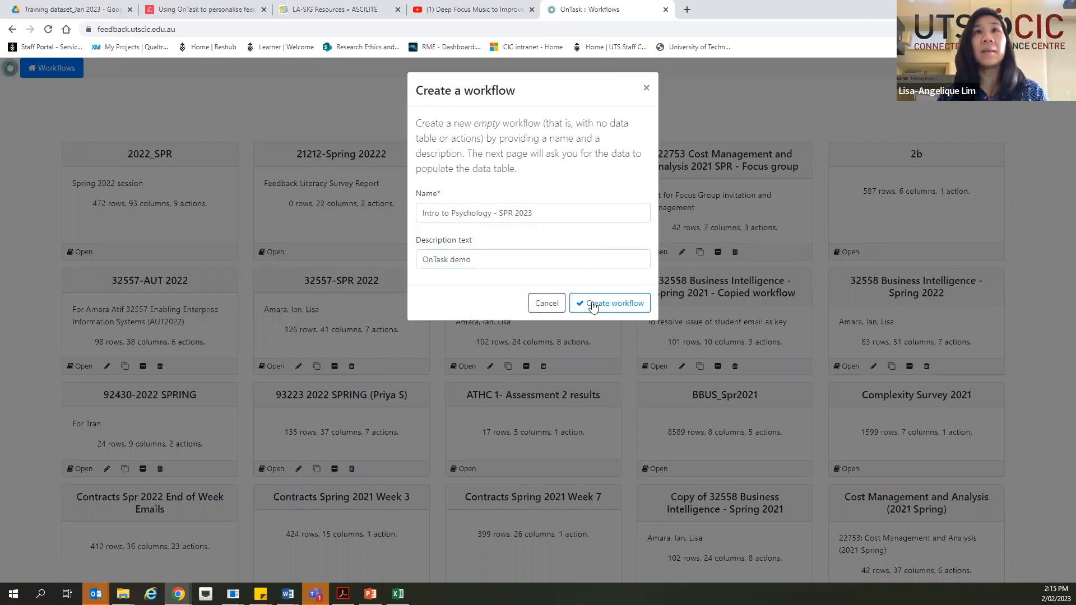
left_click(602, 305)
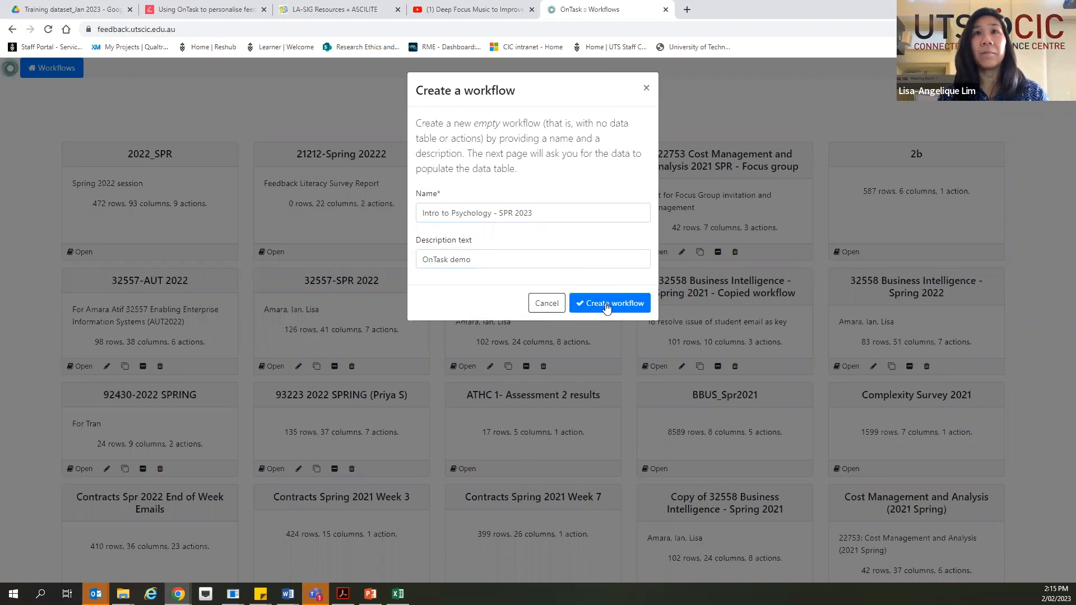
- Change the new workflow's name to Introduction to Psychology - SPR 2023 and create the workflow
left_click(441, 213)
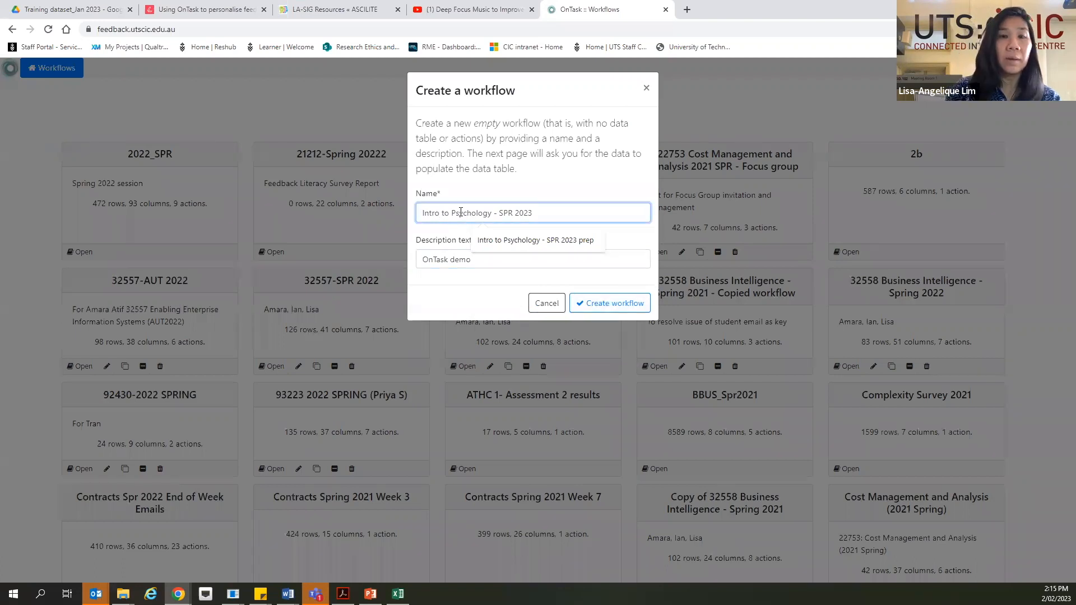
type("duction")
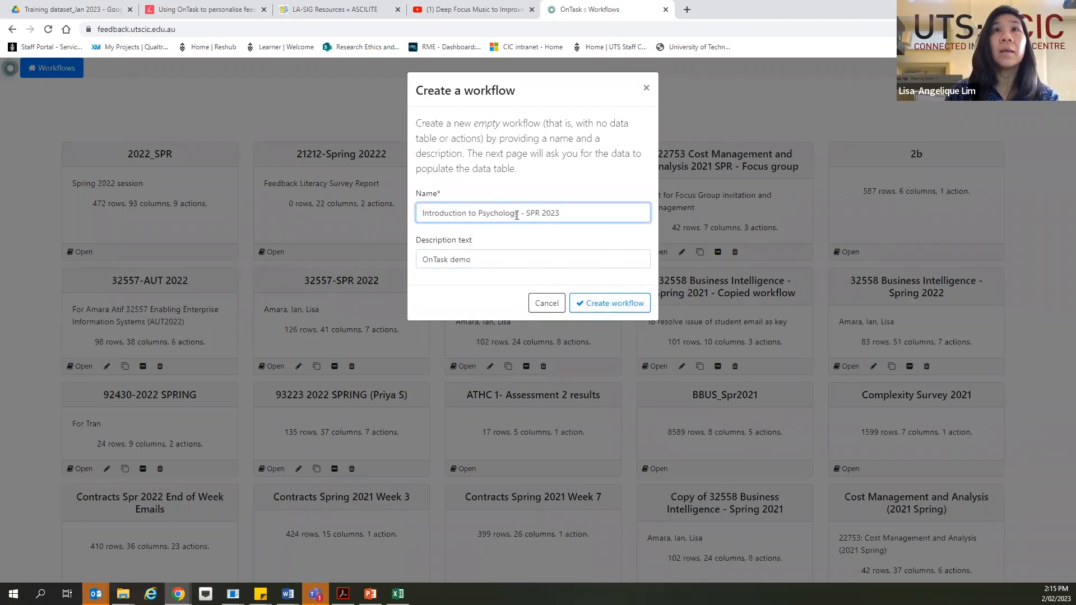
left_click(522, 213)
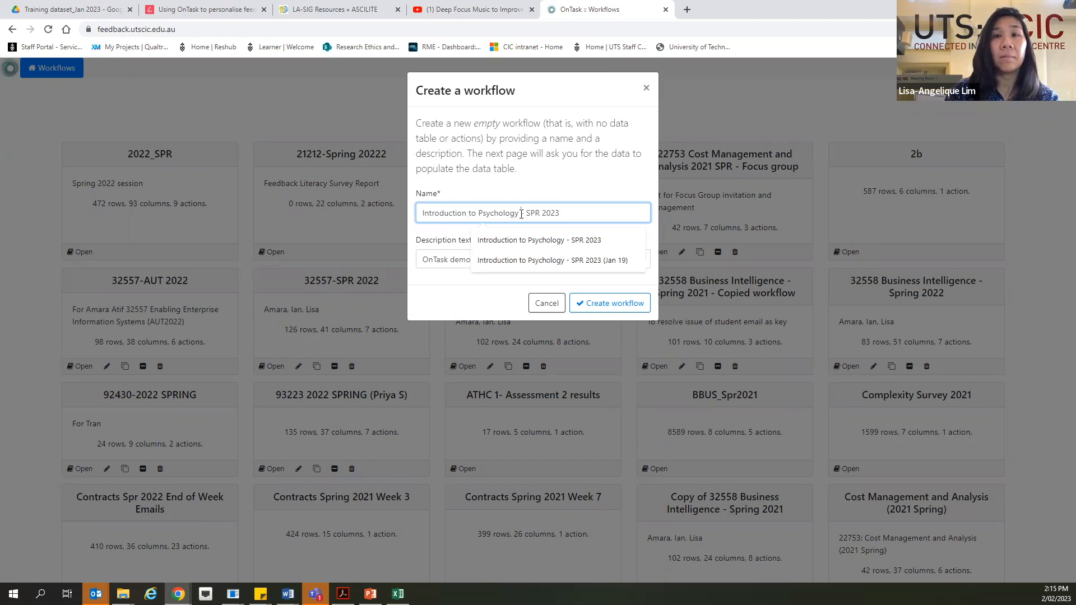
left_click(537, 244)
left_click(603, 307)
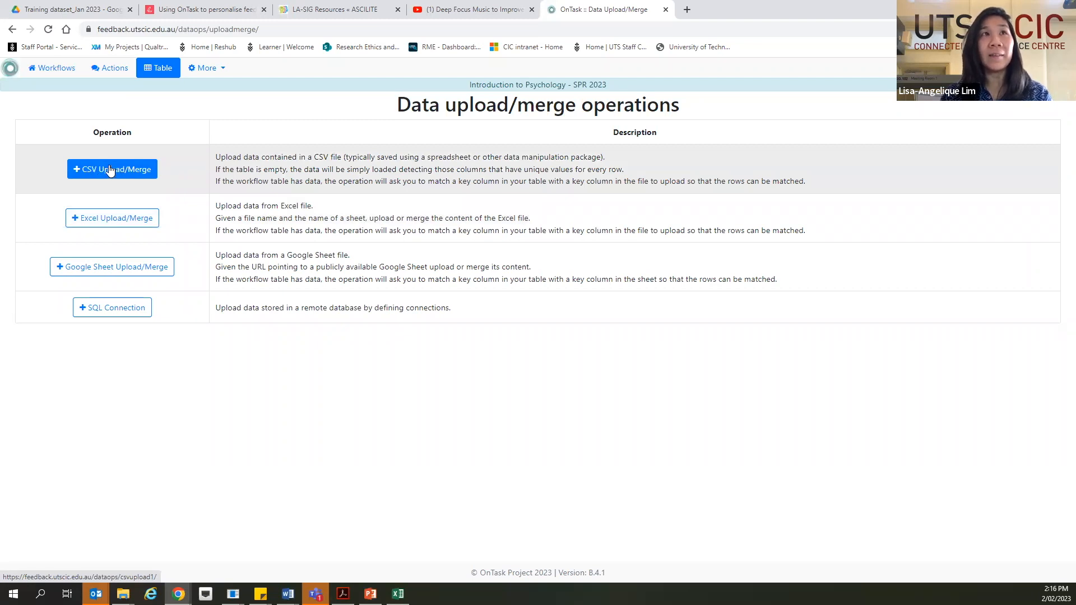
- Start a CSV upload for the empty workflow table and choose the file 1. Student list - Trainer.csv
left_click(109, 168)
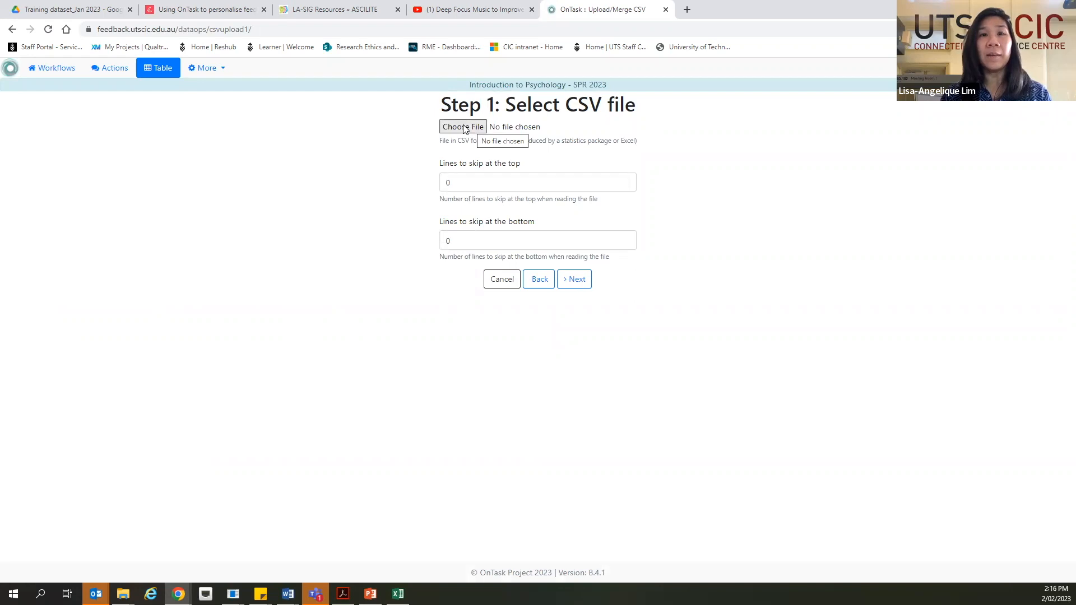
left_click(465, 129)
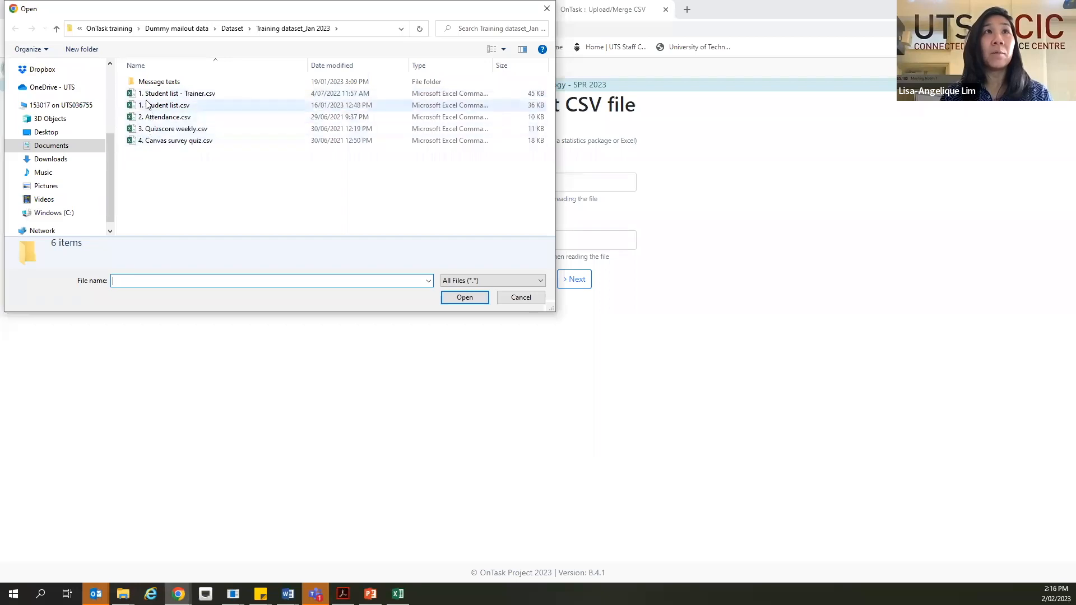
left_click(177, 106)
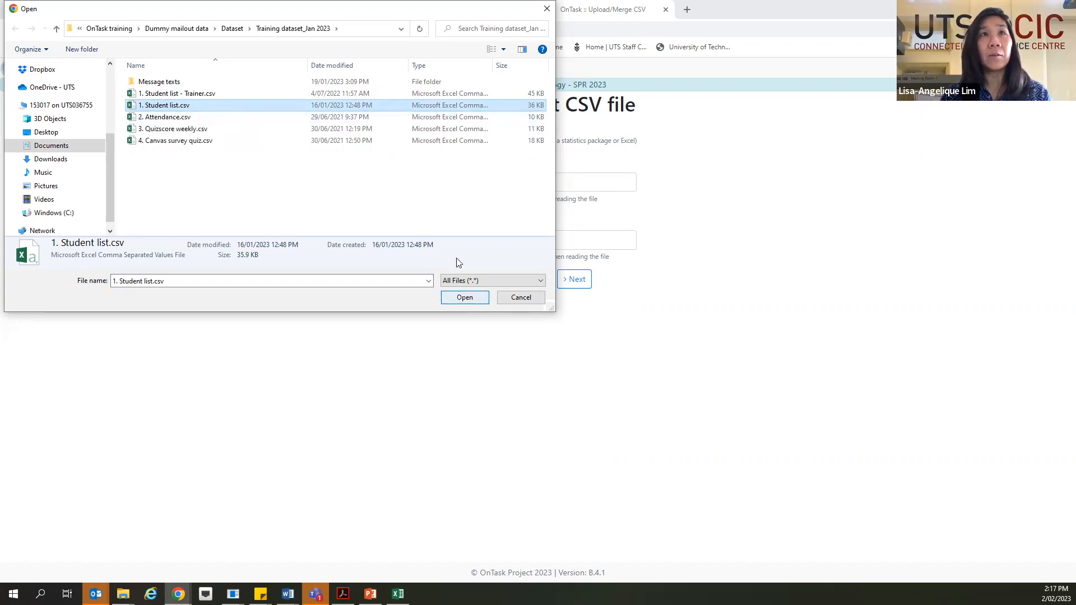
left_click(159, 95)
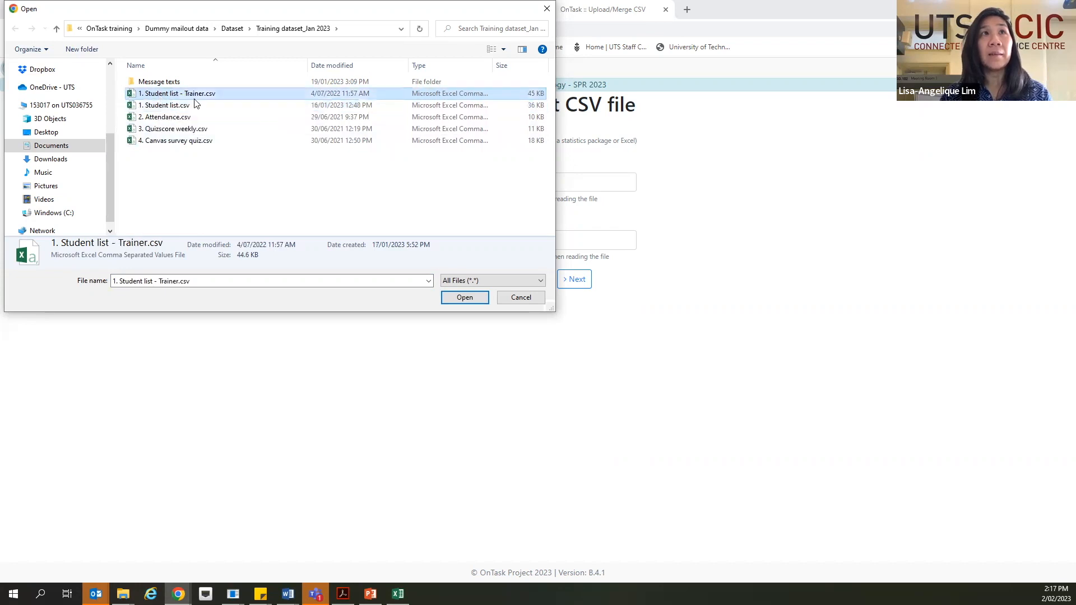
left_click(465, 298)
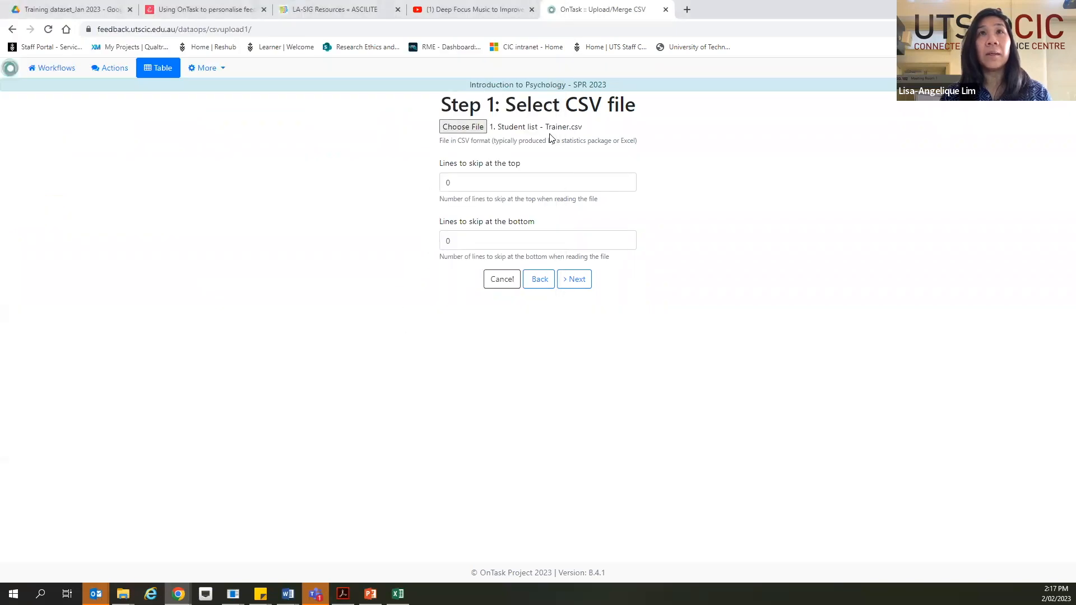
- Finish the student list upload with all columns loaded and both Student SIS ID and email kept as keys
left_click(581, 281)
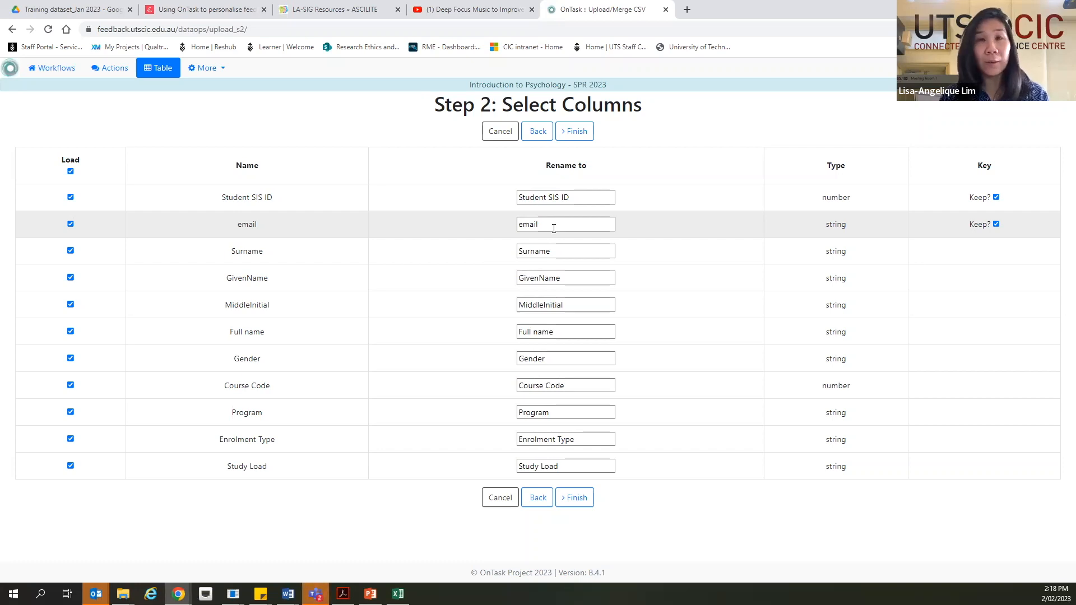
left_click(536, 226)
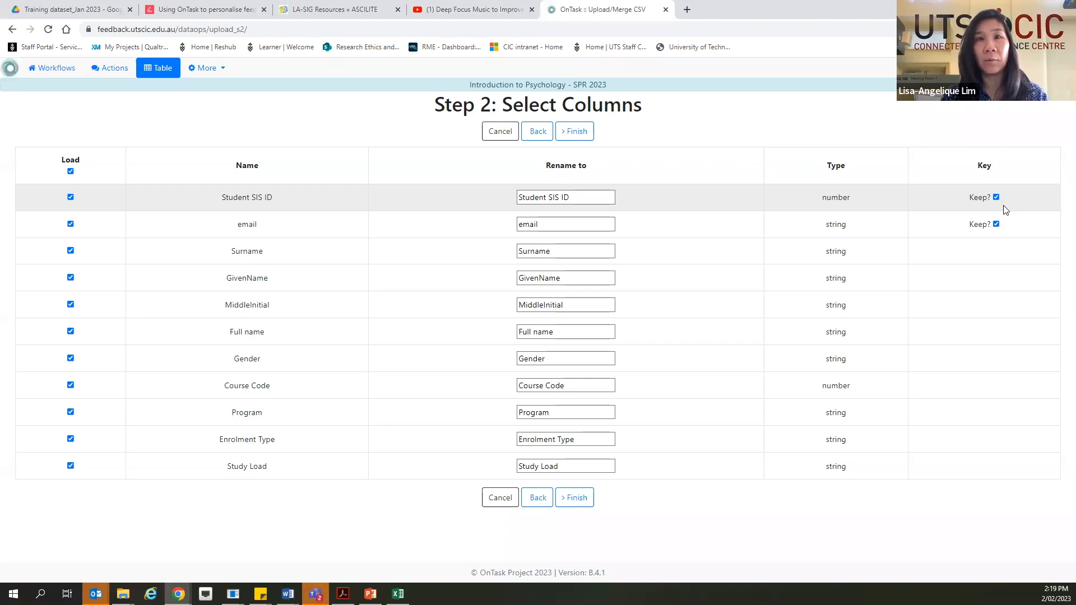
left_click(575, 498)
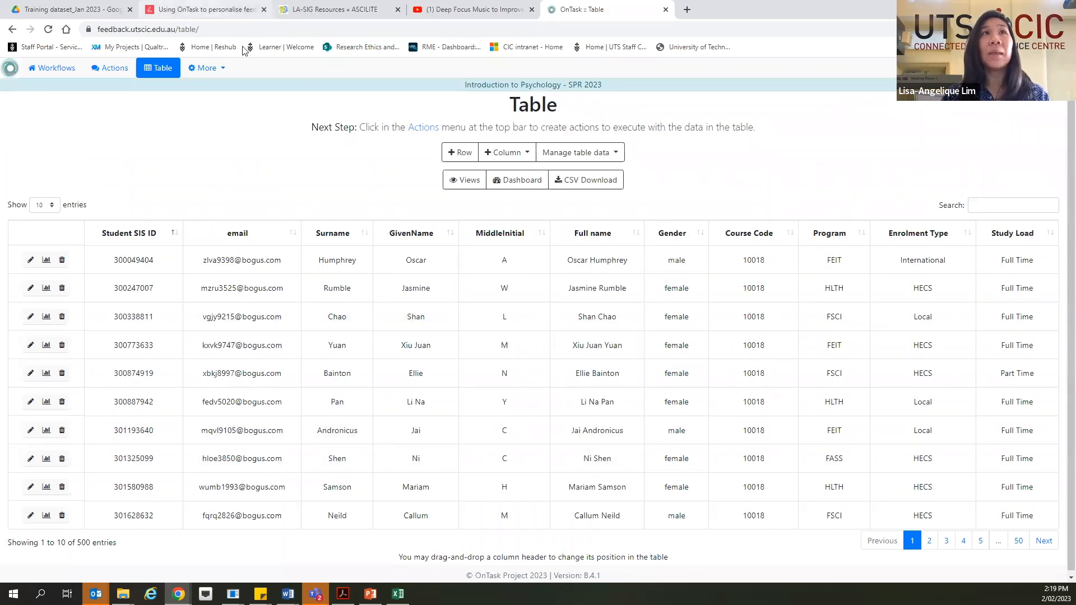
- Return to the training slides and use the bookmarks to consult the section on uploading and merging additional information
left_click(207, 12)
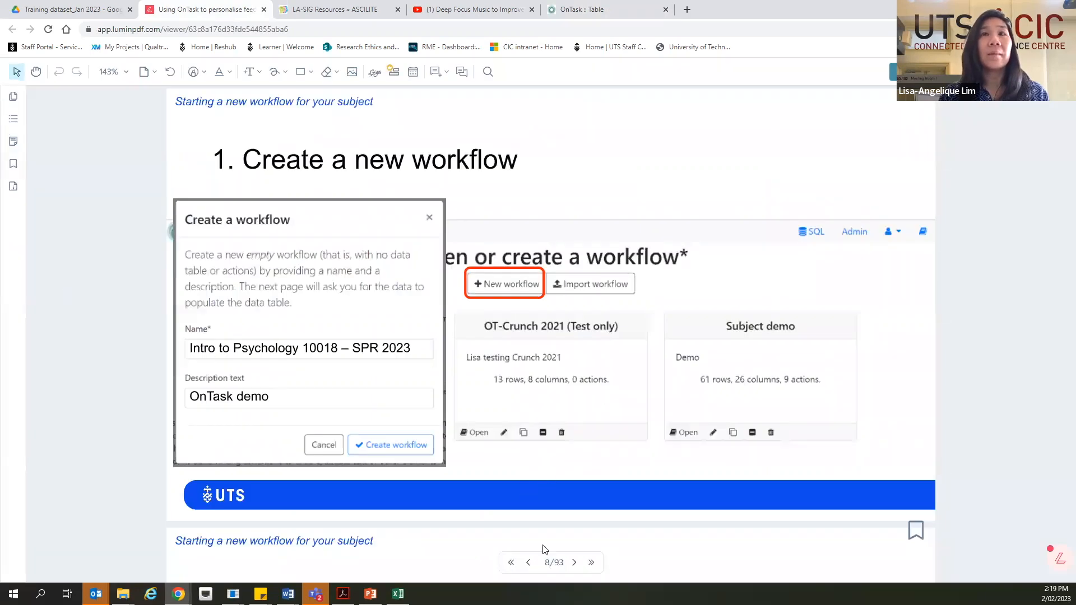
left_click(575, 563)
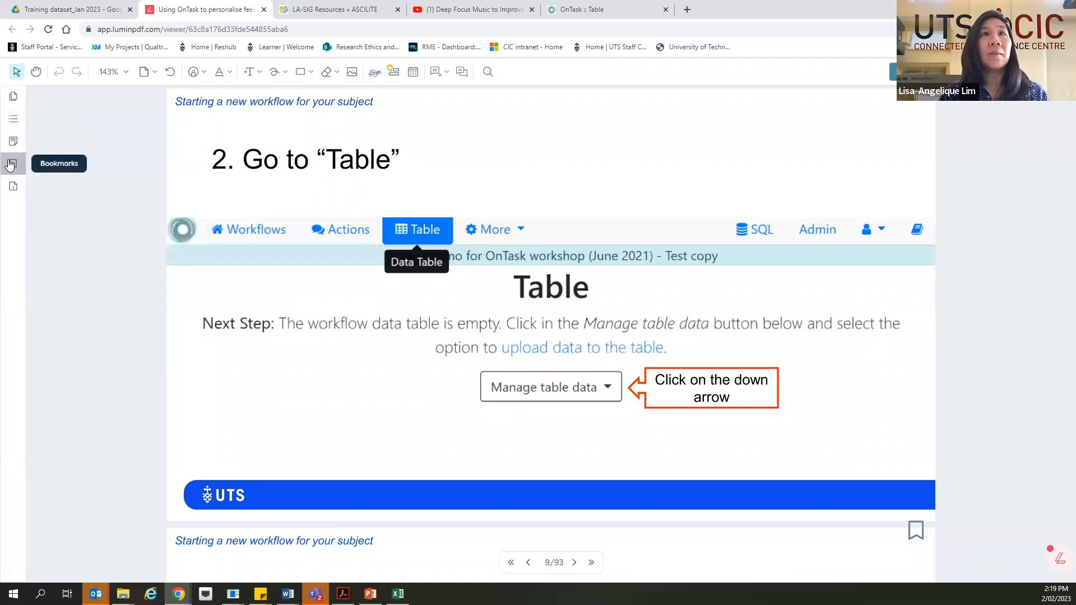
left_click(13, 164)
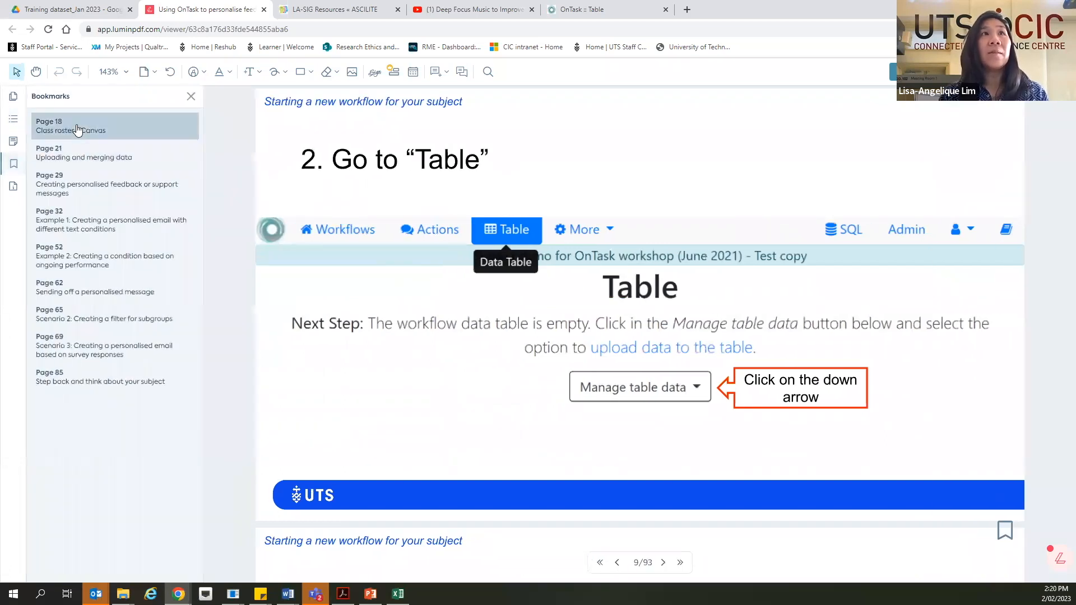
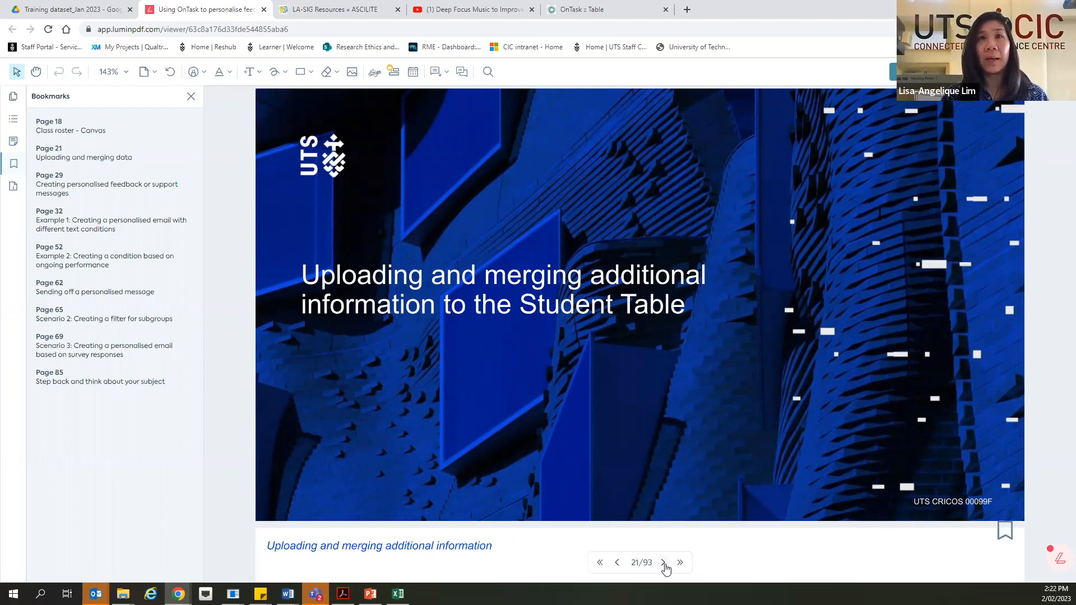
left_click(664, 563)
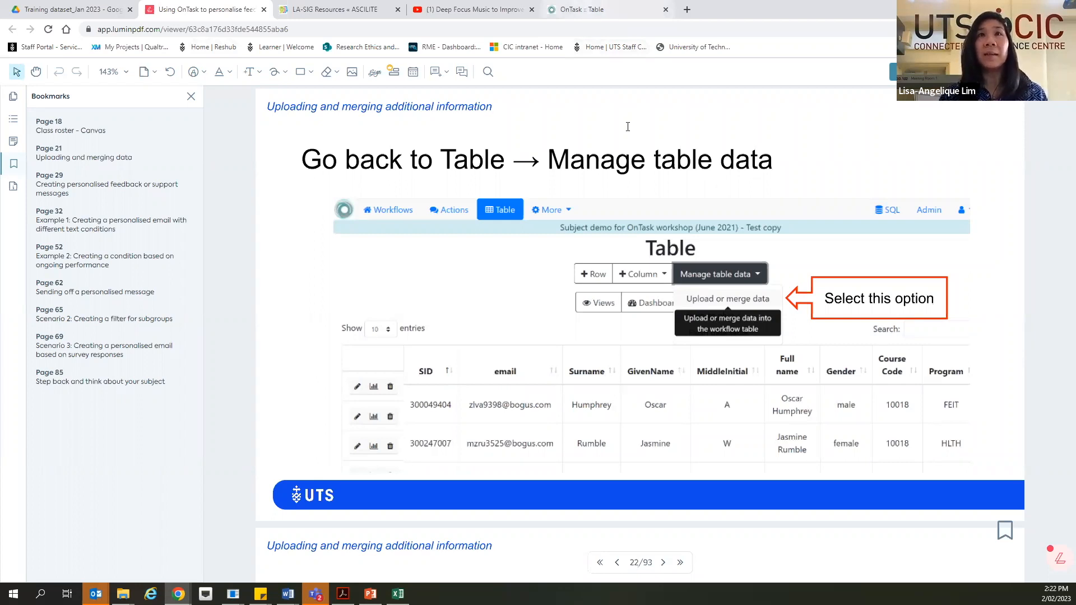
- Switch back to the OnTask table, start a CSV upload/merge and load the file 2. Attendance.csv
left_click(605, 10)
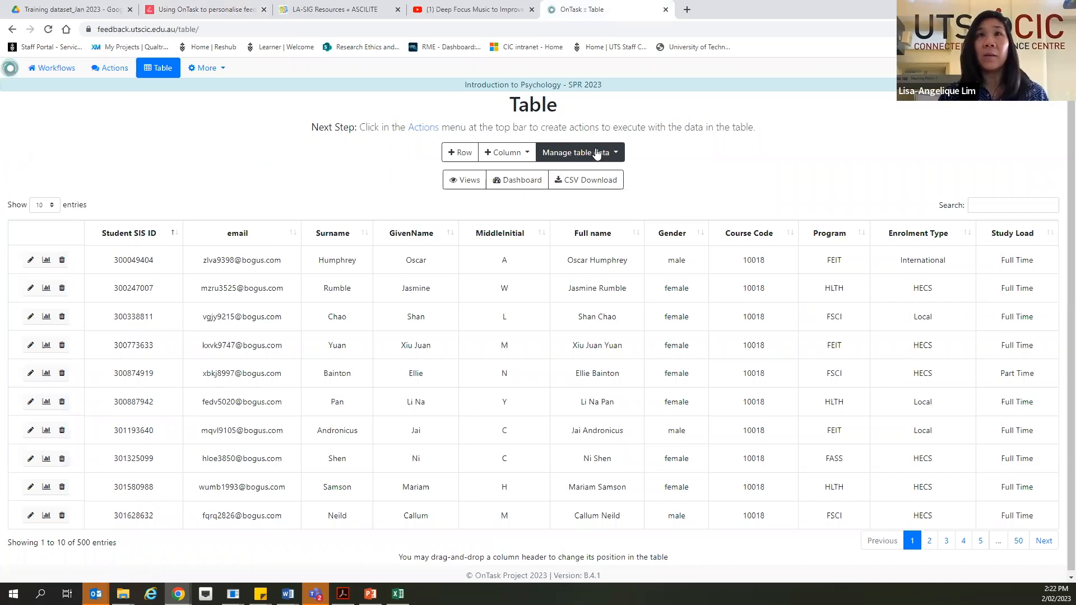
left_click(598, 155)
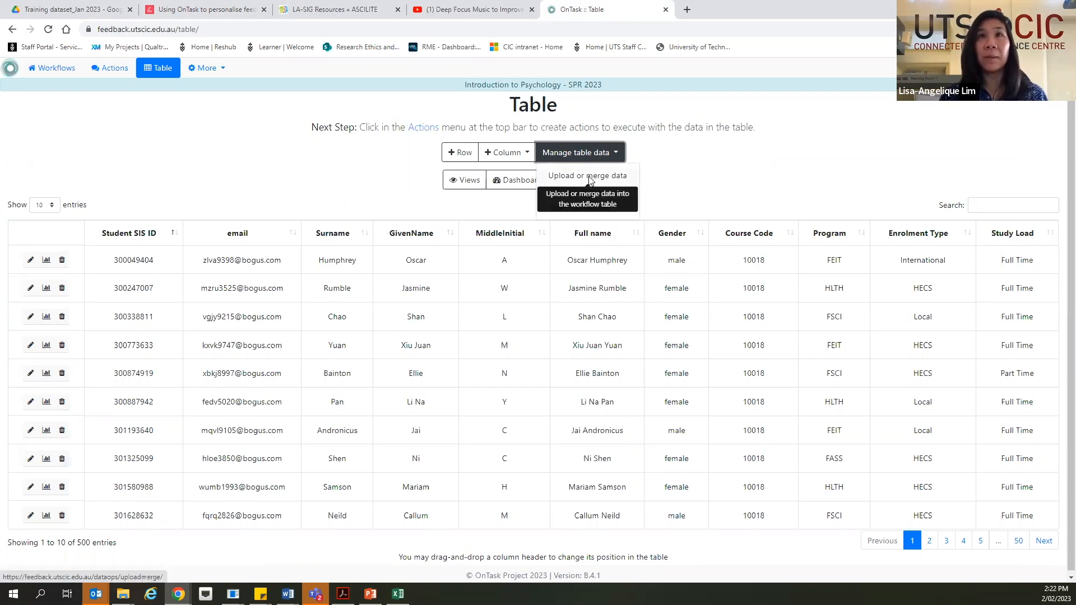
left_click(589, 177)
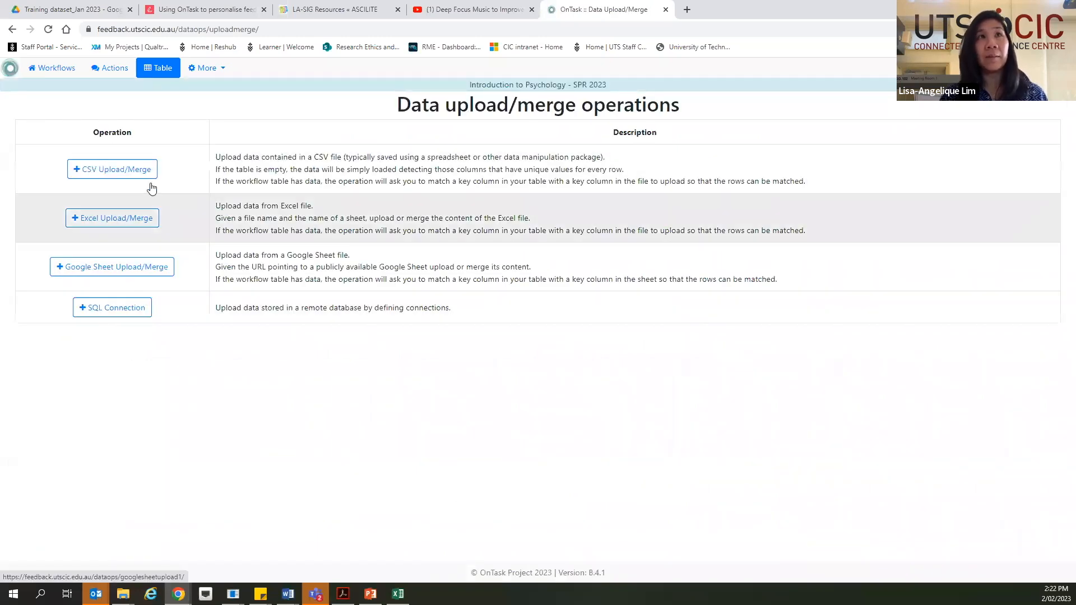
left_click(109, 171)
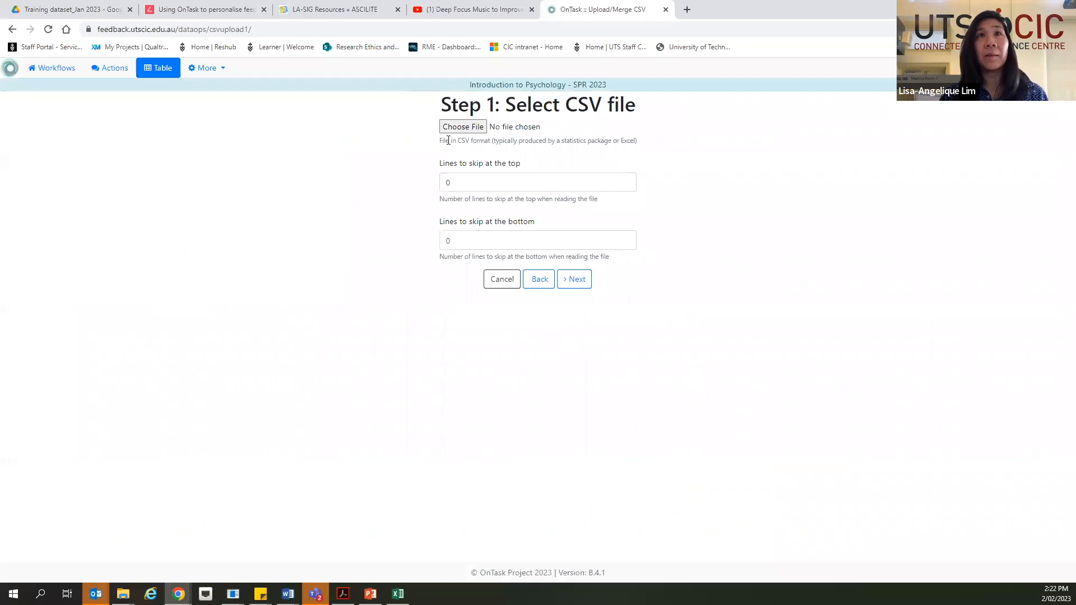
left_click(463, 127)
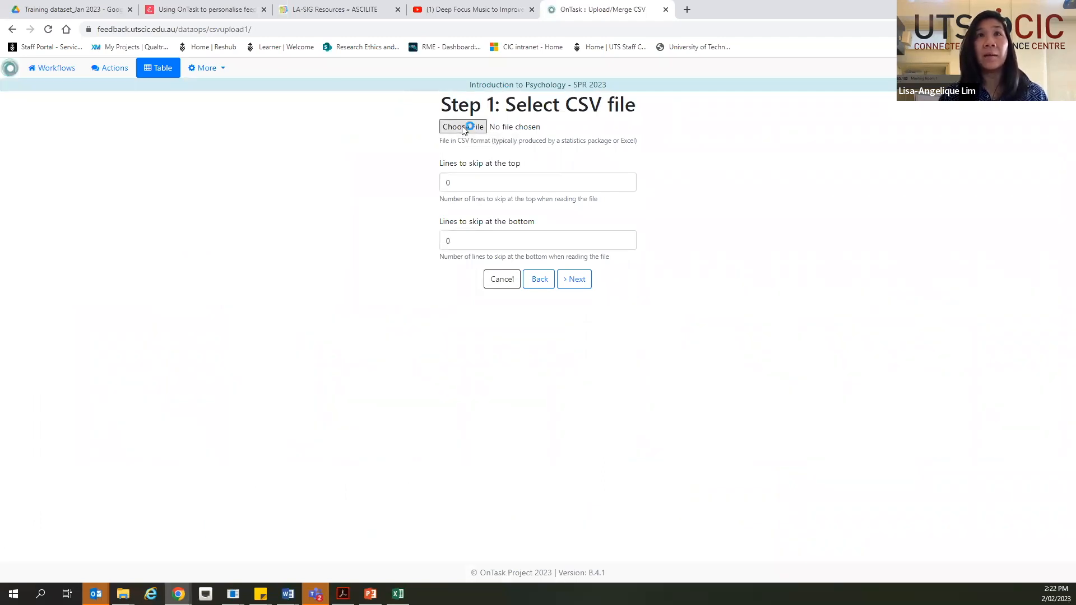
left_click(463, 128)
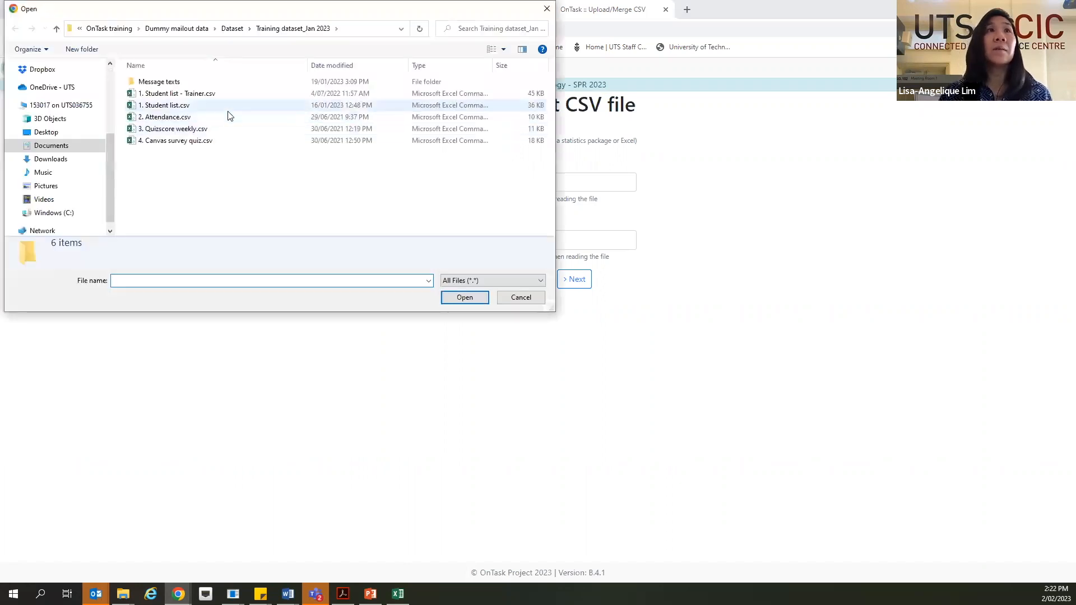
left_click(174, 120)
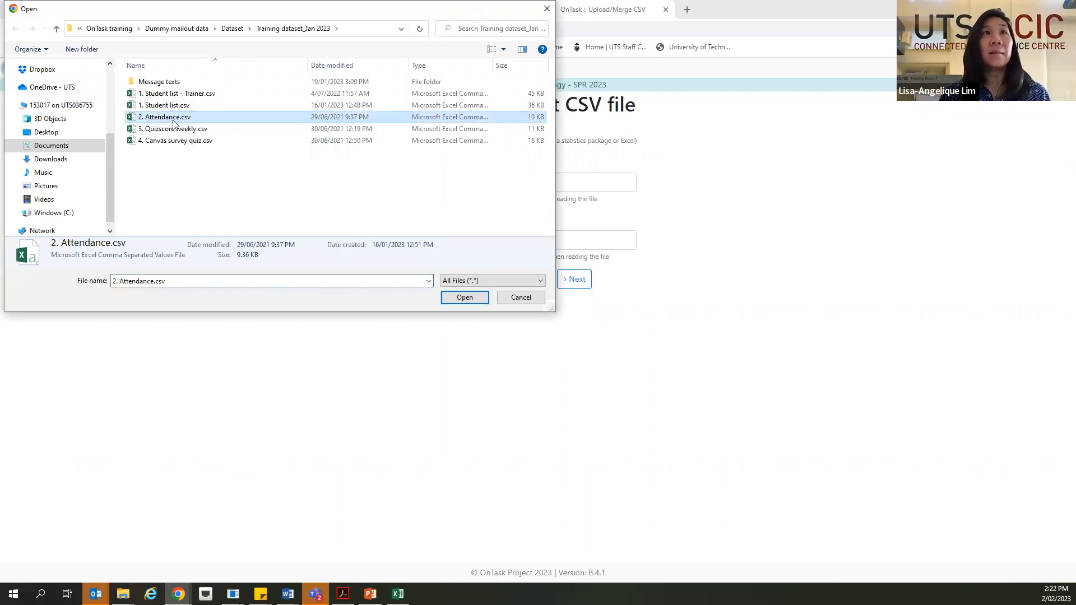
left_click(465, 298)
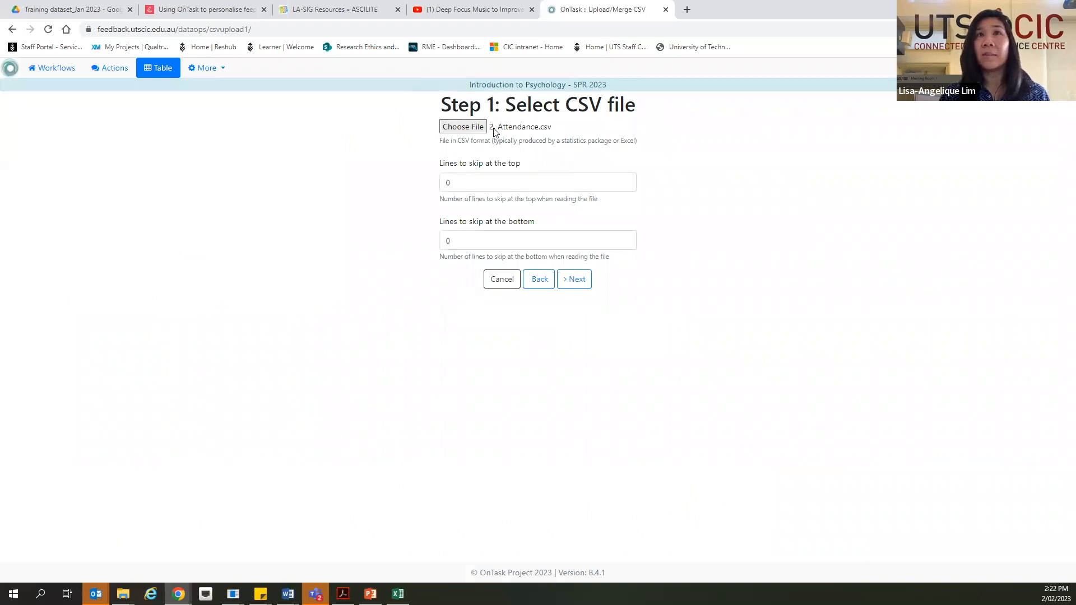
left_click(585, 286)
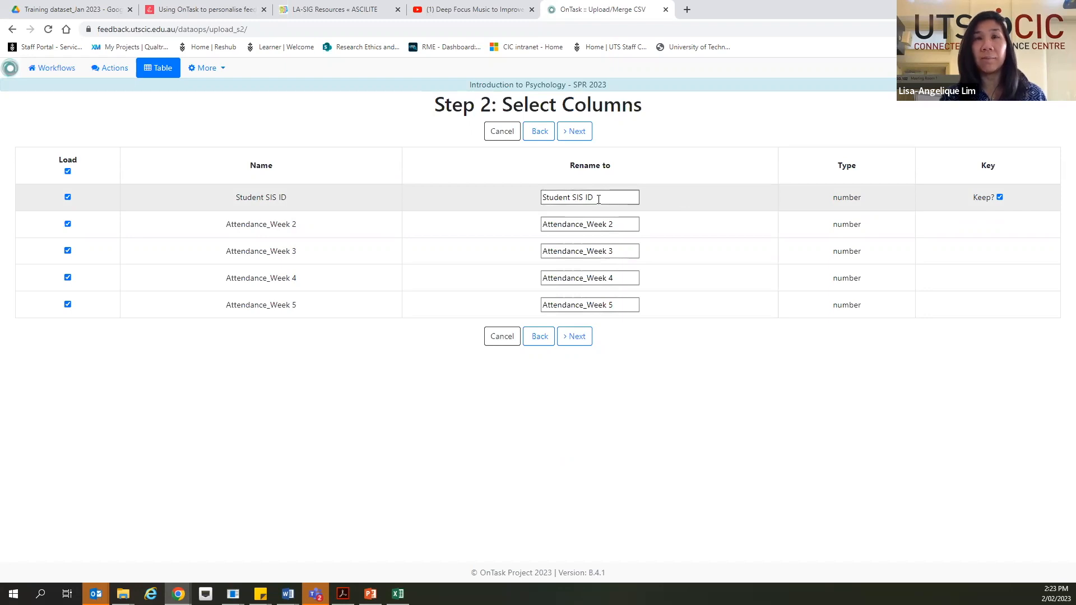
- Merge all attendance columns, matching on Student SIS ID and selecting all rows in both the existing and new table
left_click(579, 337)
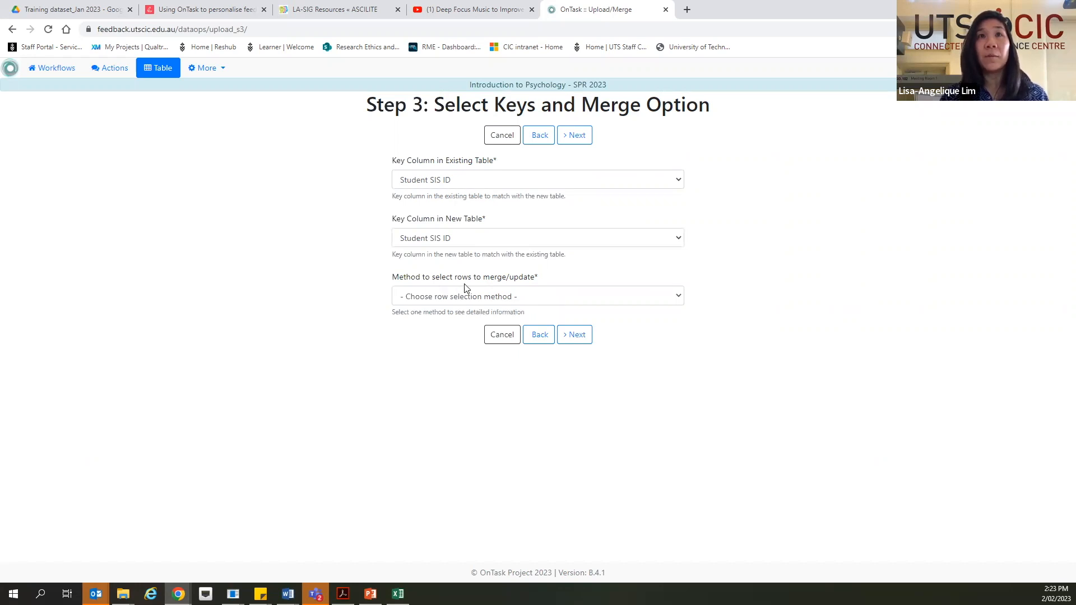
left_click(458, 302)
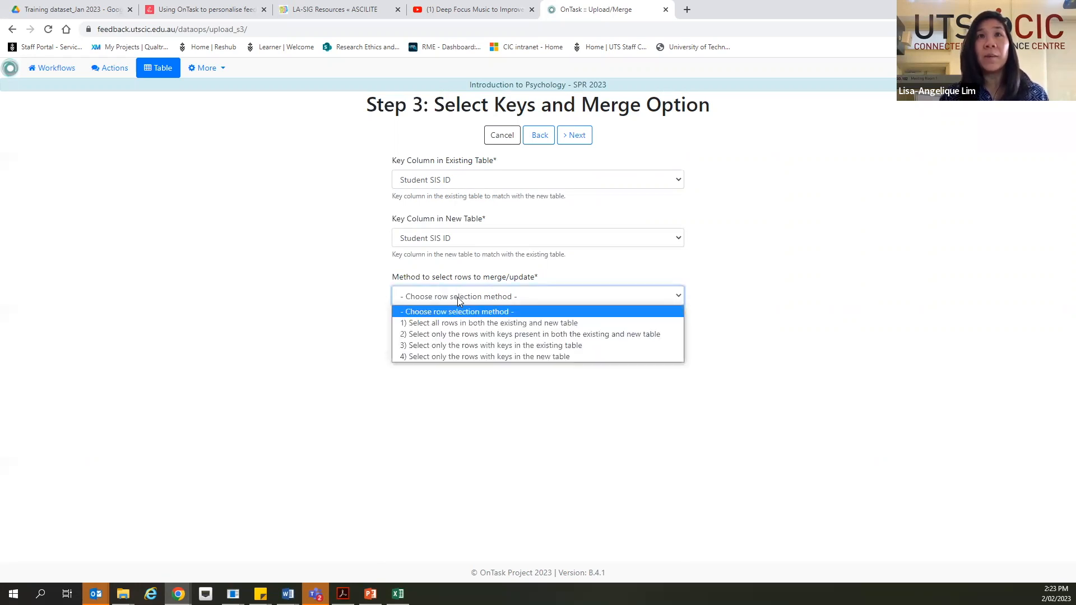
left_click(476, 323)
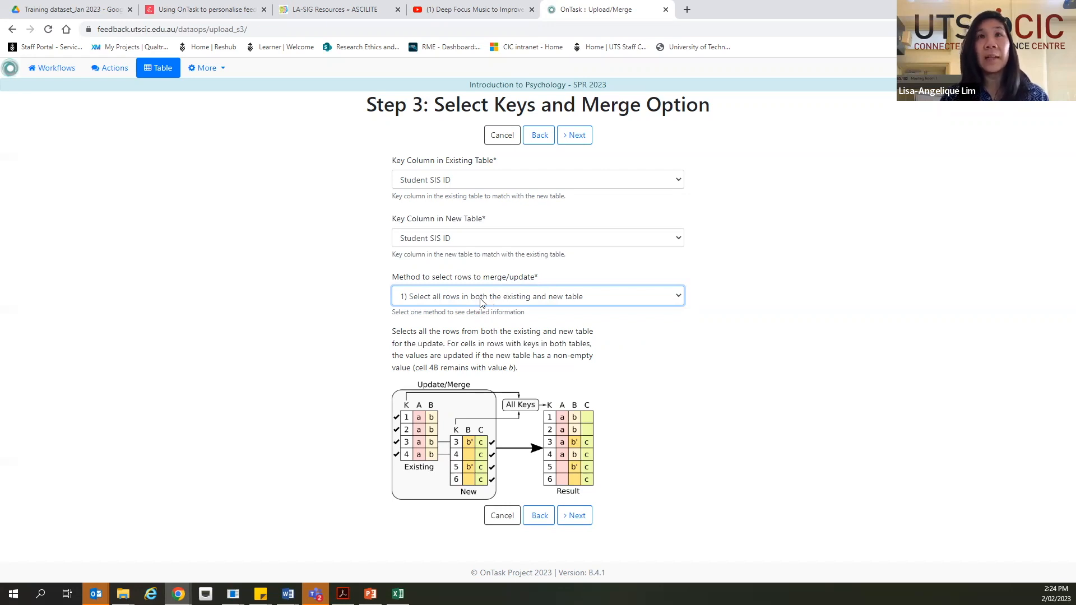
left_click(587, 518)
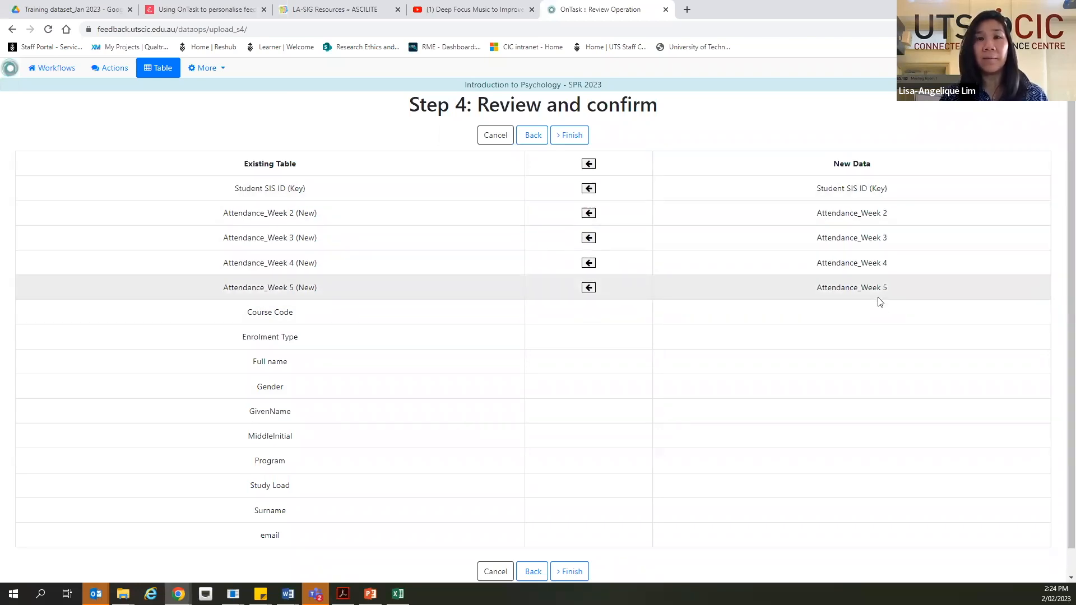
scroll(790, 252, "down", 1)
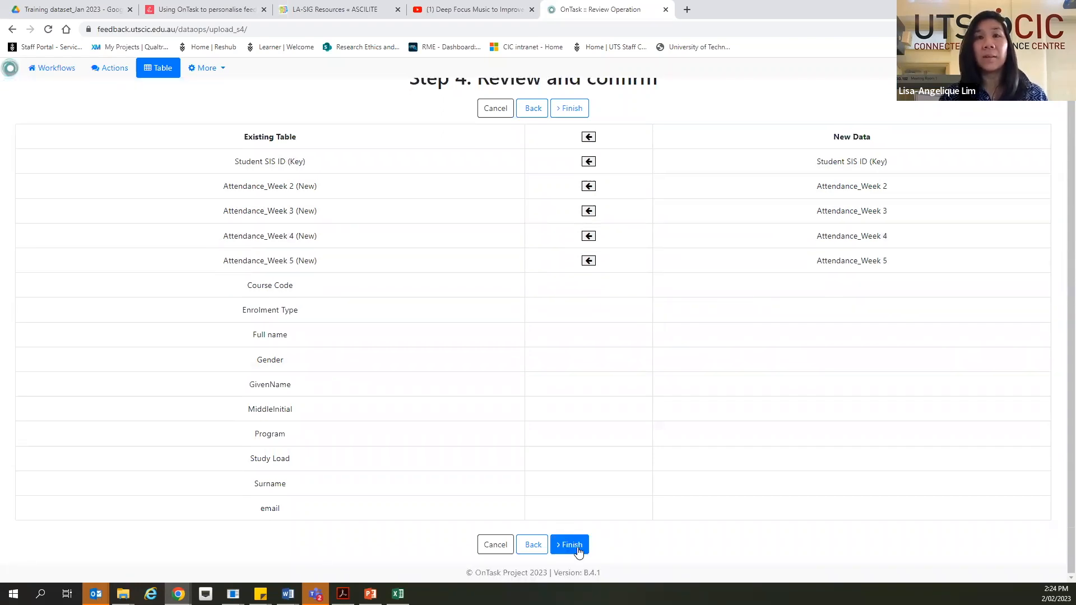
left_click(578, 550)
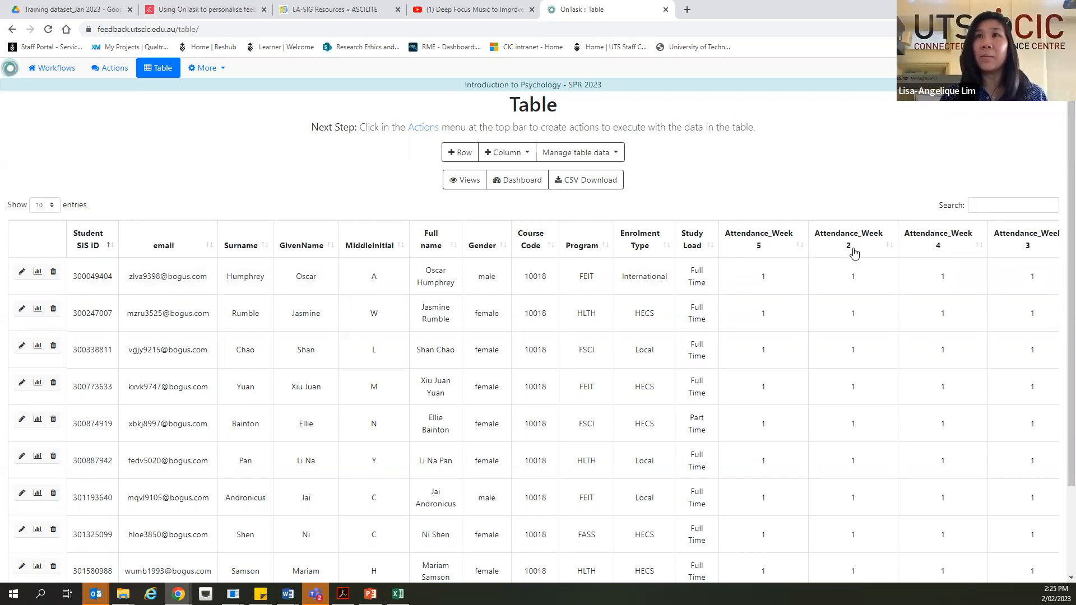
- Rearrange the attendance columns in the table into the order Week 5, Week 4, Week 3, Week 2
left_click_drag(857, 247, 780, 247)
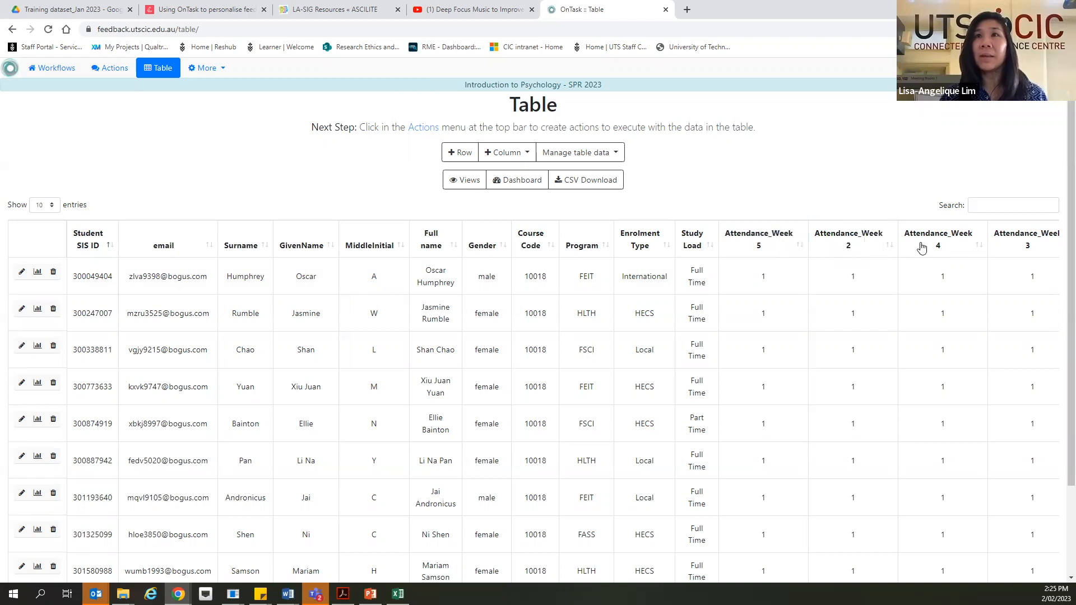
left_click_drag(933, 245, 869, 241)
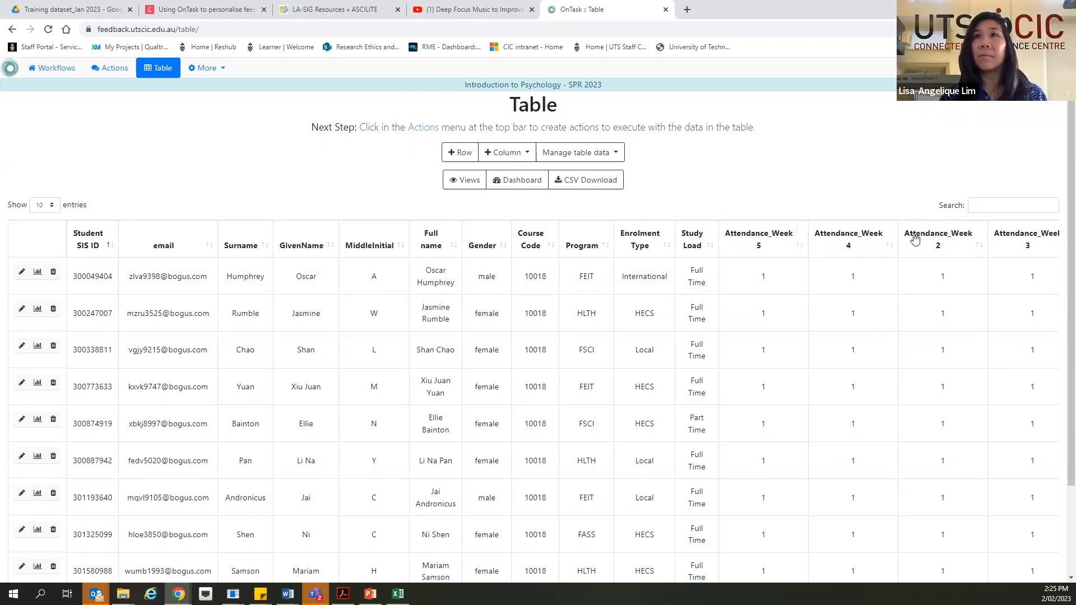
left_click_drag(1027, 246, 933, 244)
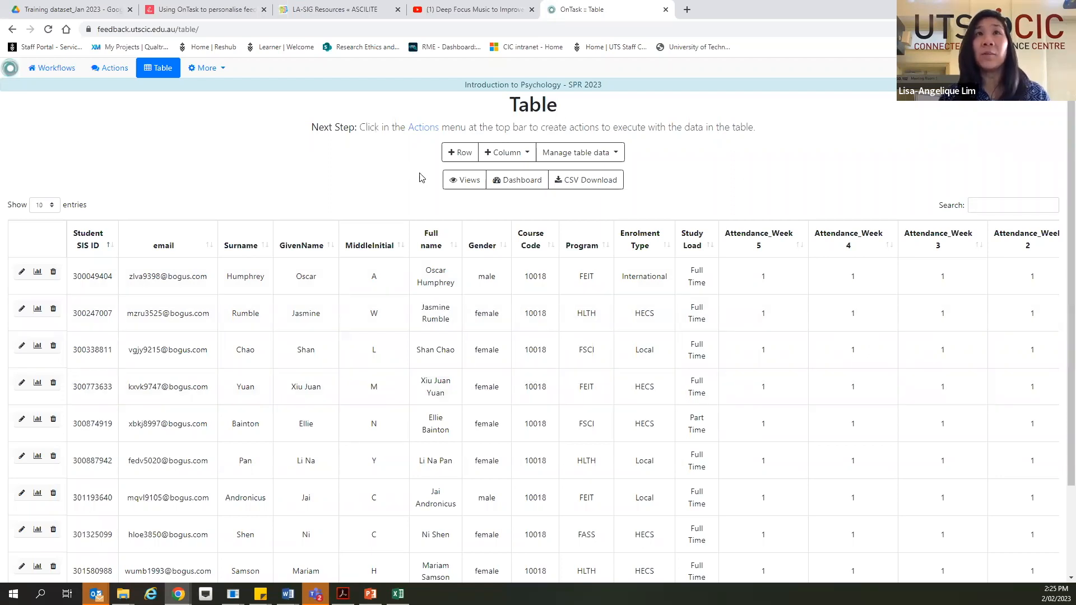
- Open the table's dashboard and examine the charts for student details, including Gender, Program, Enrolment Type and Study Load
left_click(527, 181)
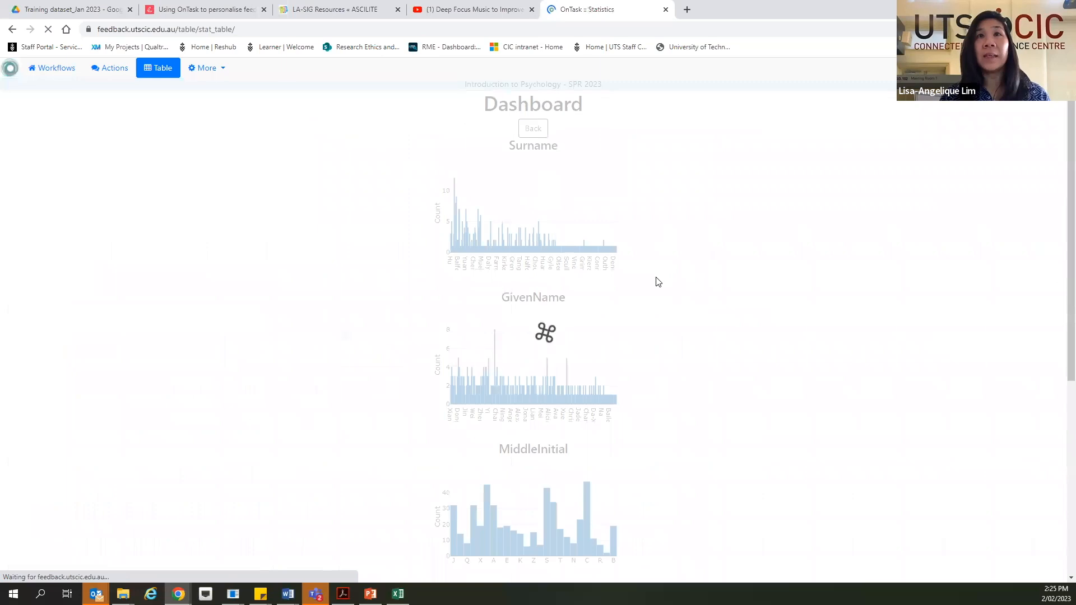
scroll(659, 282, "down", 3)
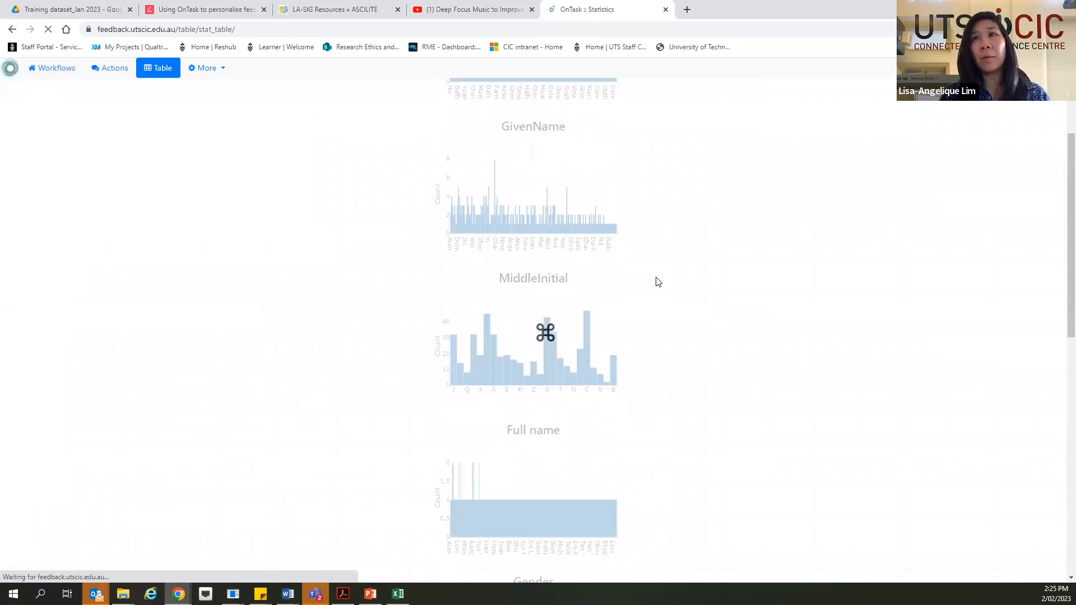
scroll(659, 282, "down", 6)
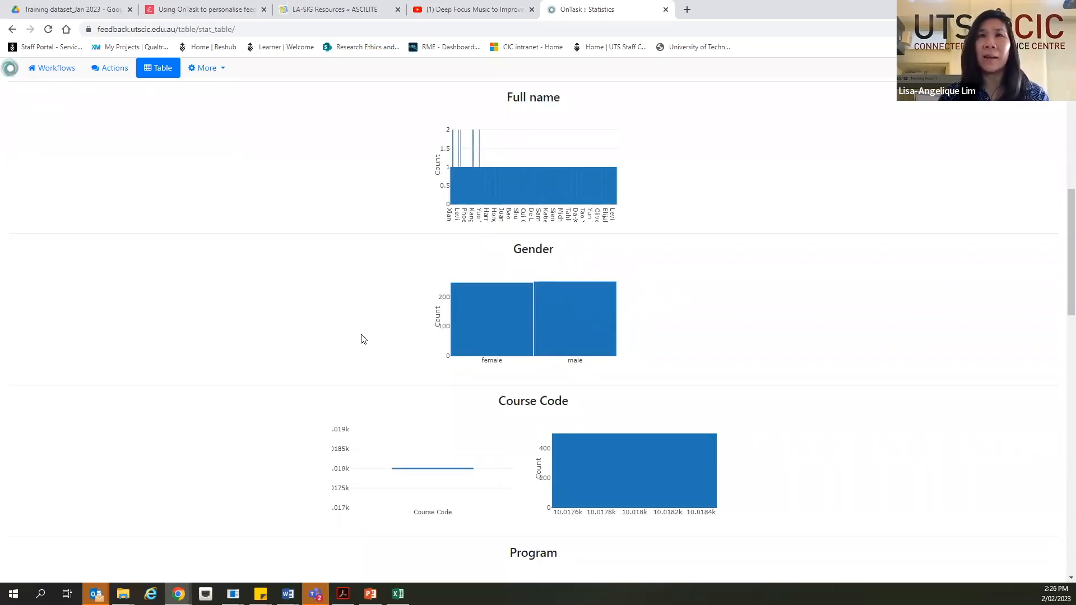
scroll(361, 338, "down", 4)
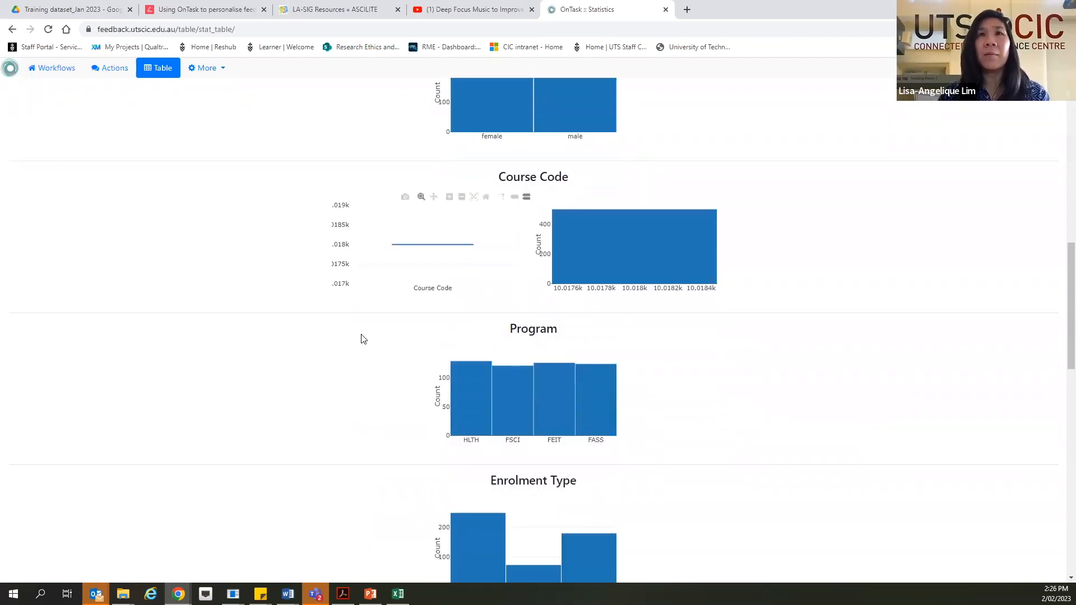
scroll(361, 339, "down", 2)
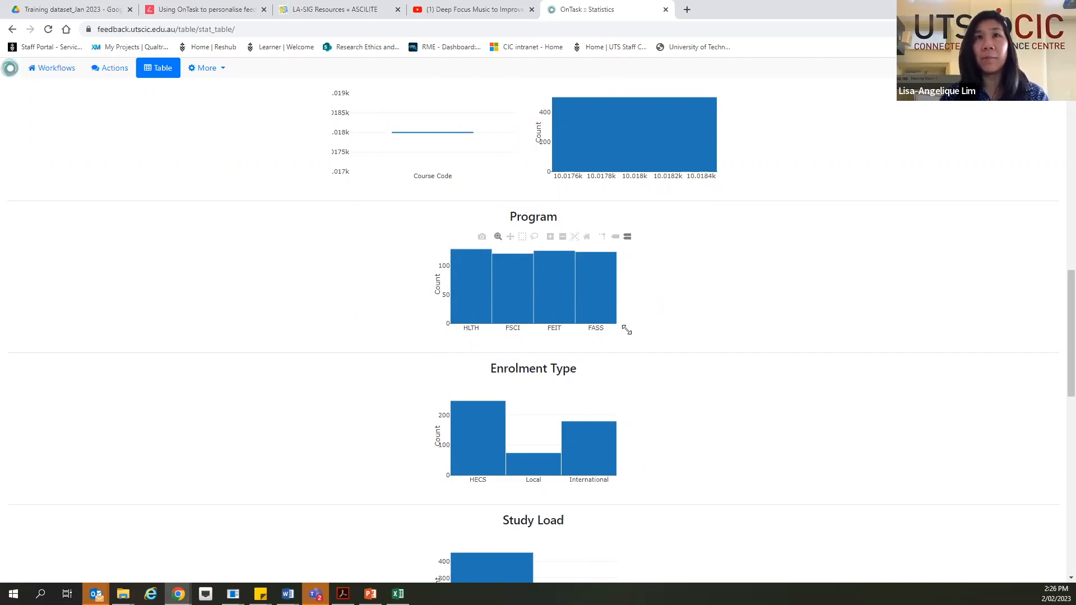
scroll(634, 334, "down", 3)
mouse_move(468, 252)
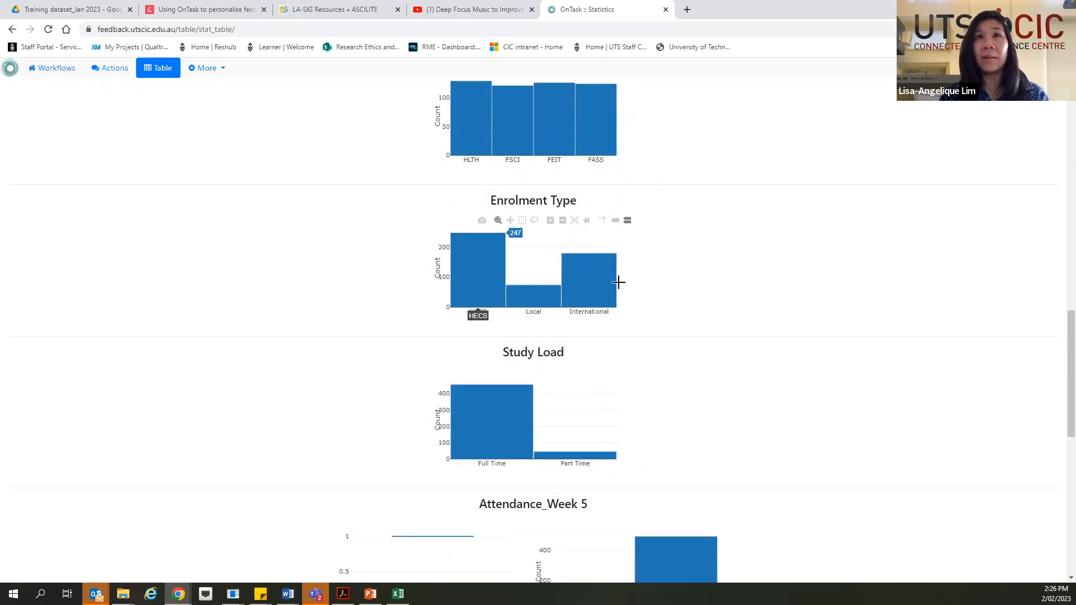
mouse_move(594, 283)
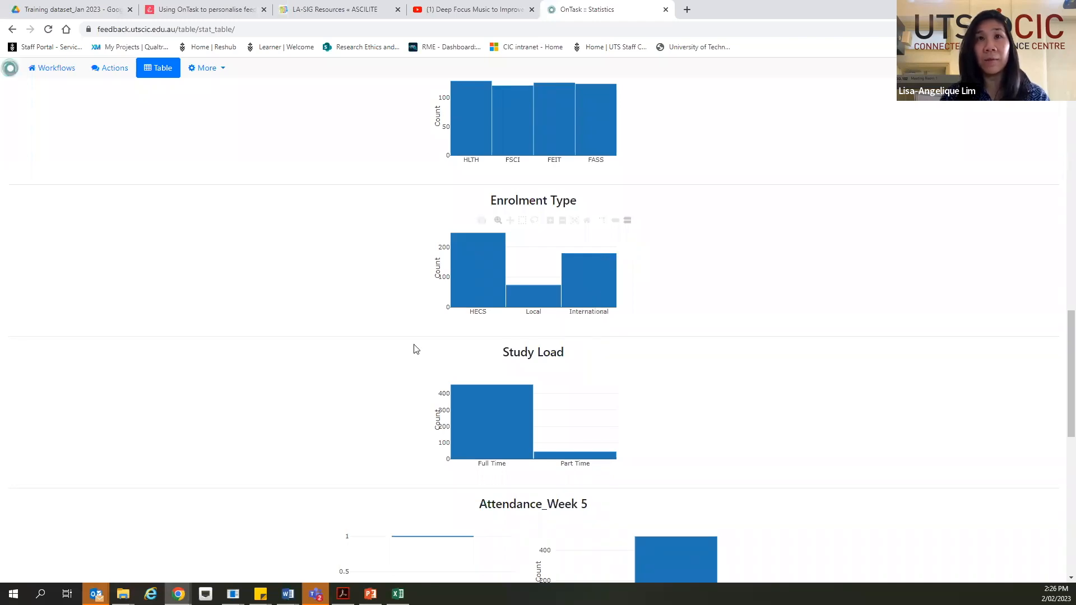
scroll(523, 347, "down", 2)
mouse_move(517, 313)
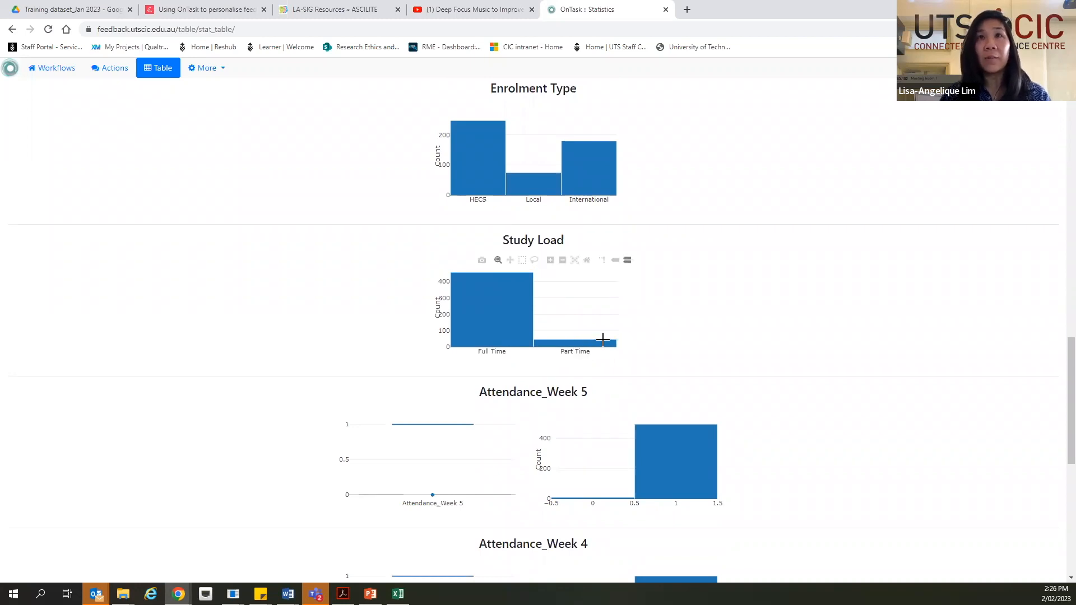
mouse_move(577, 341)
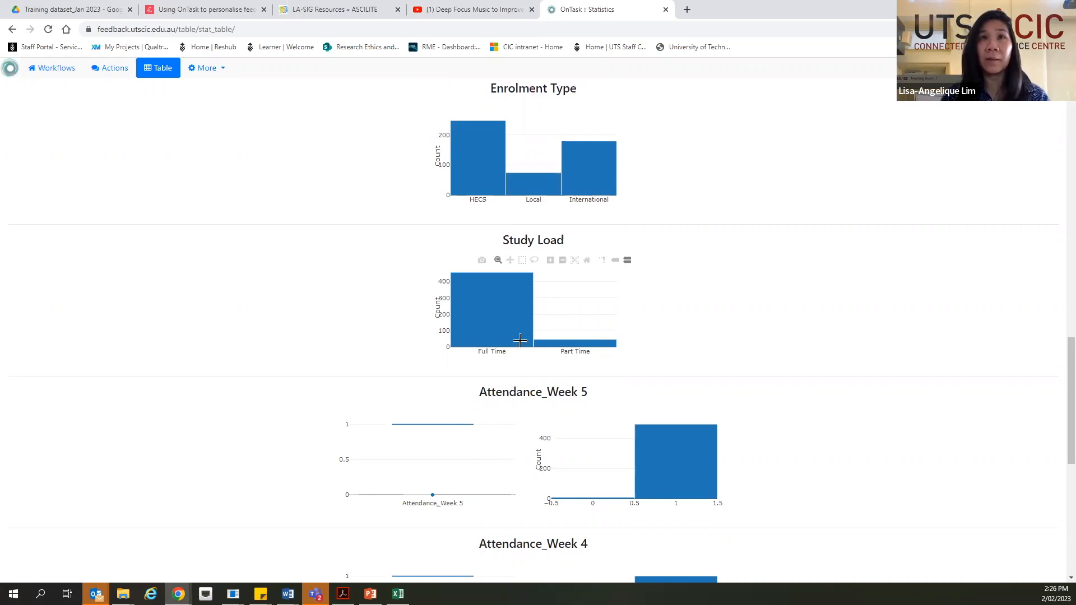
- Review the attendance charts for Weeks 5 to 2 in the dashboard, then return to the table
scroll(649, 356, "down", 4)
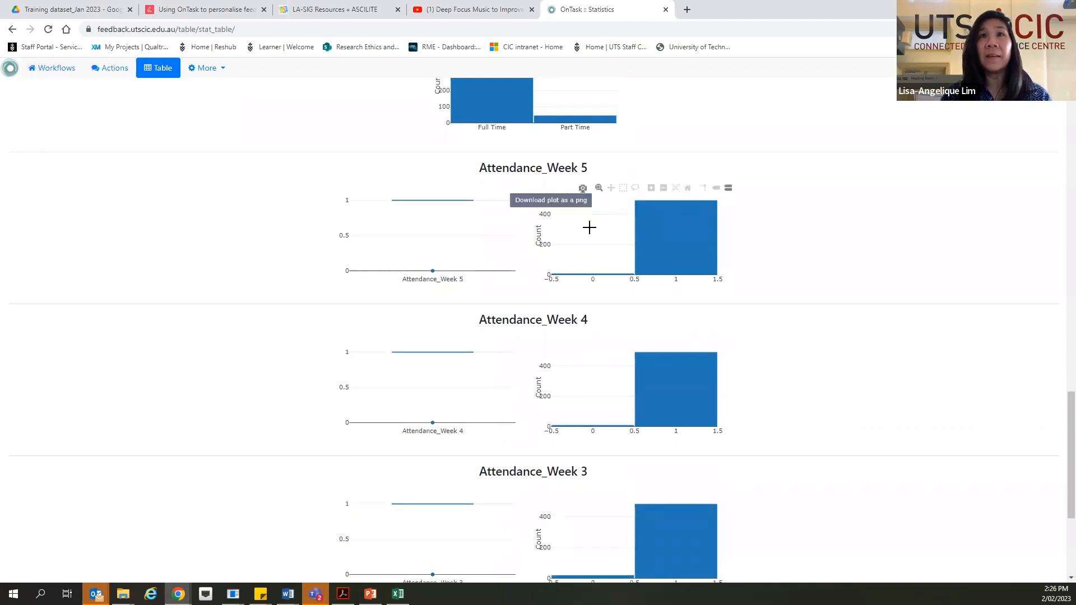
scroll(642, 267, "down", 2)
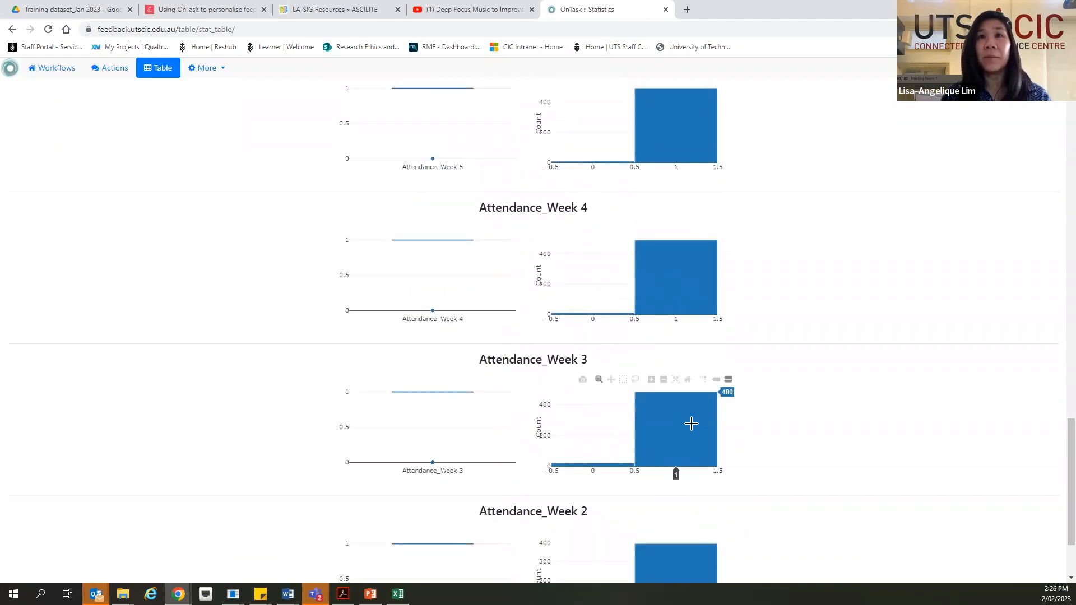
scroll(708, 398, "down", 2)
scroll(708, 398, "down", 1)
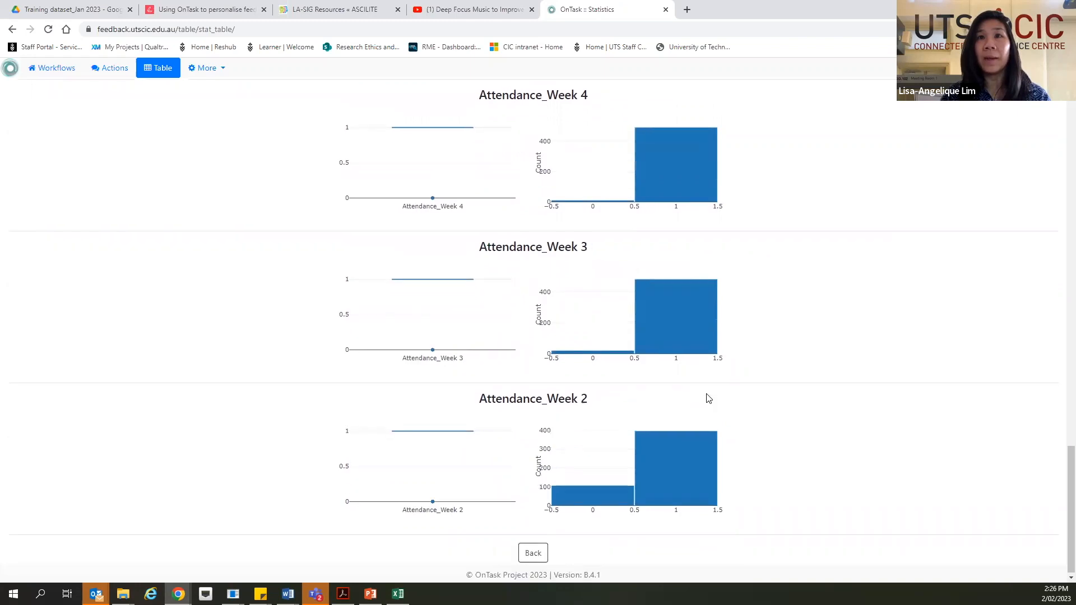
scroll(731, 401, "up", 20)
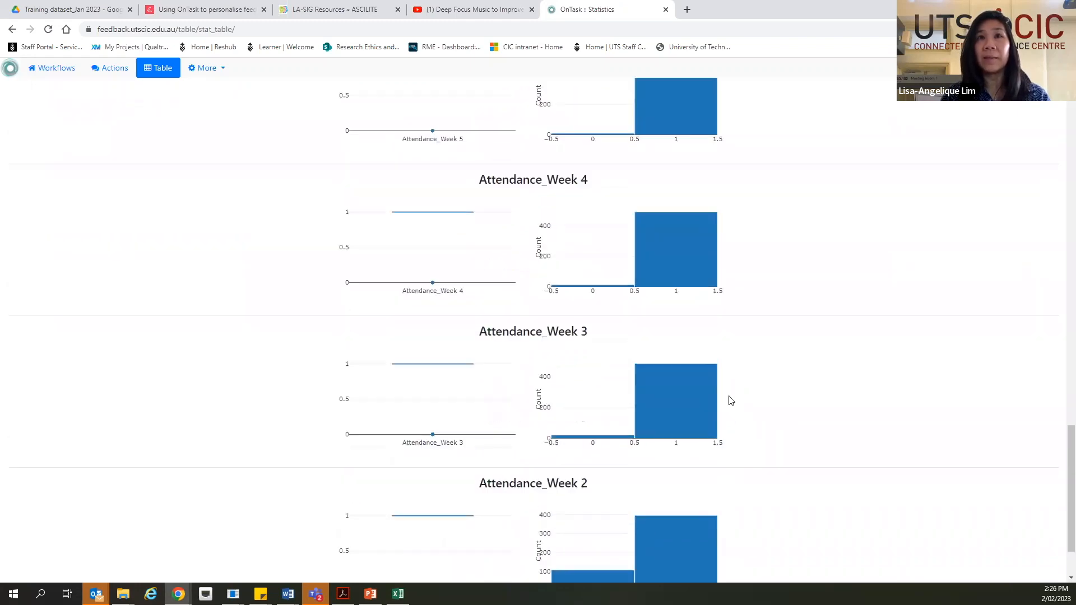
scroll(731, 400, "up", 7)
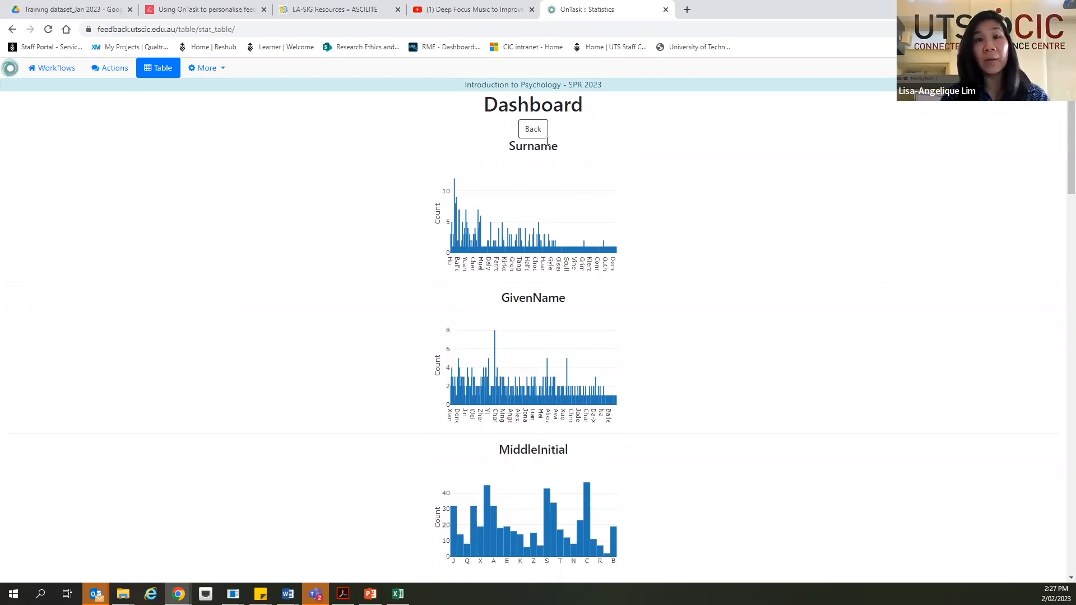
left_click(533, 130)
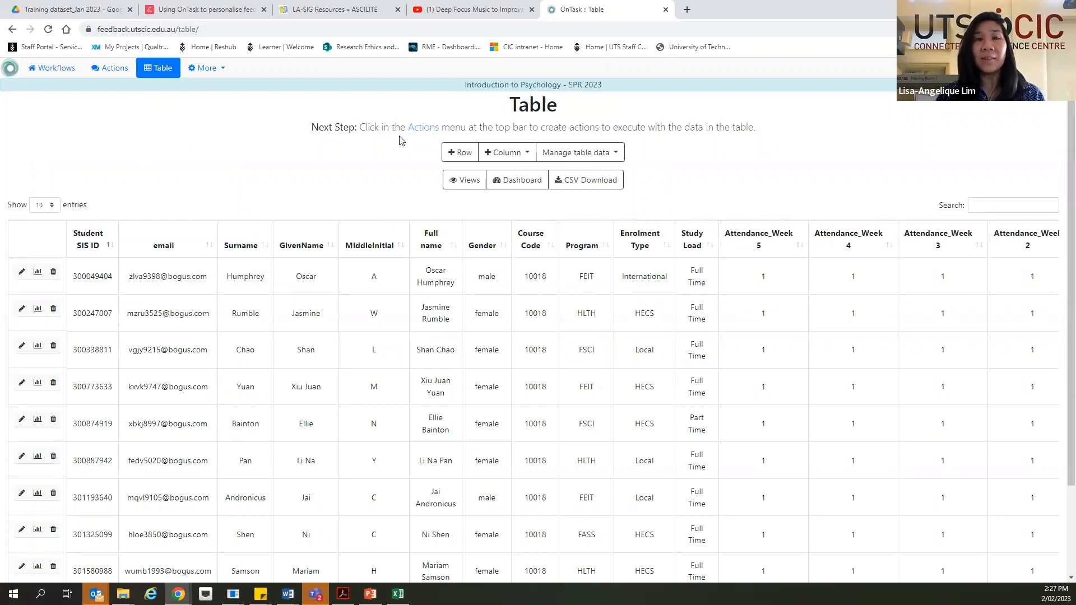
- Return to the training slides and advance to page 23 on uploading the CSV file
left_click(213, 12)
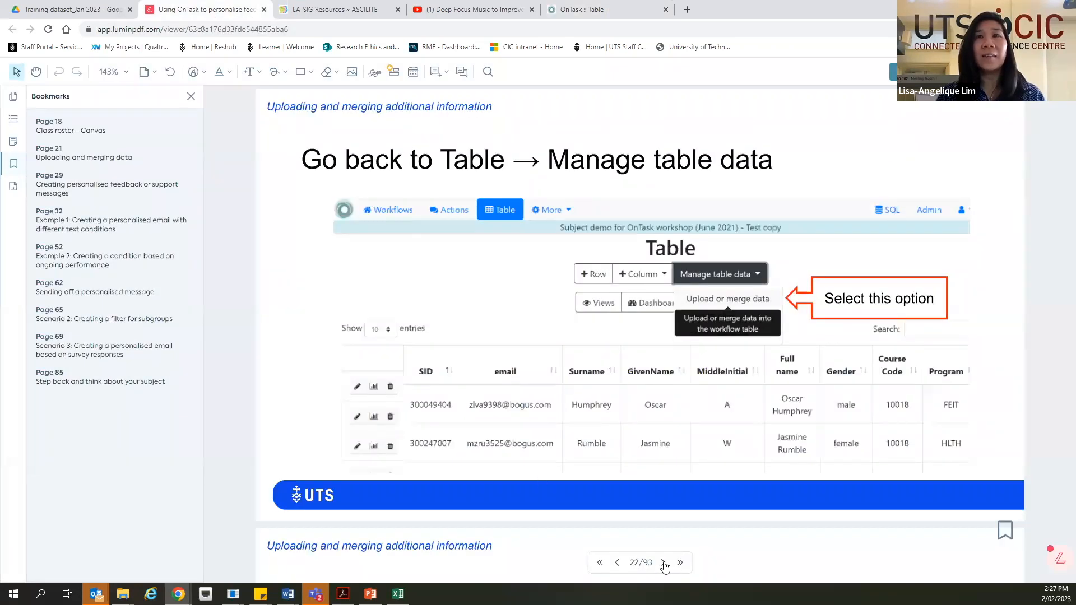
left_click(664, 563)
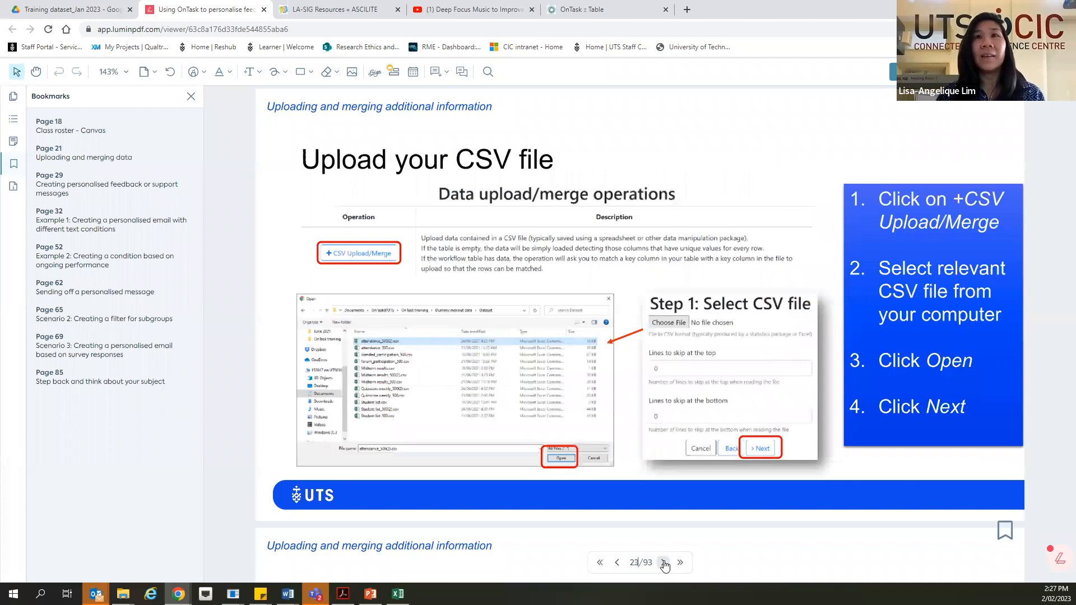
- Advance the training slides to page 28 with the Quizscore_Weekly exercise, and close the LA-SIG Resources and YouTube pages
left_click(664, 563)
left_click(665, 563)
left_click(664, 563)
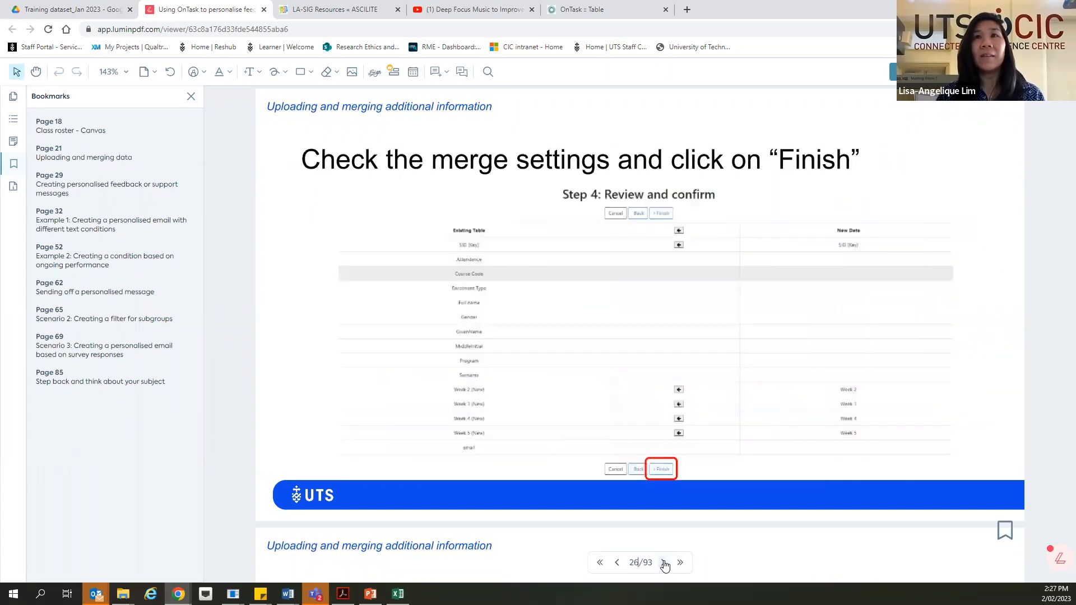
left_click(664, 563)
left_click(664, 563)
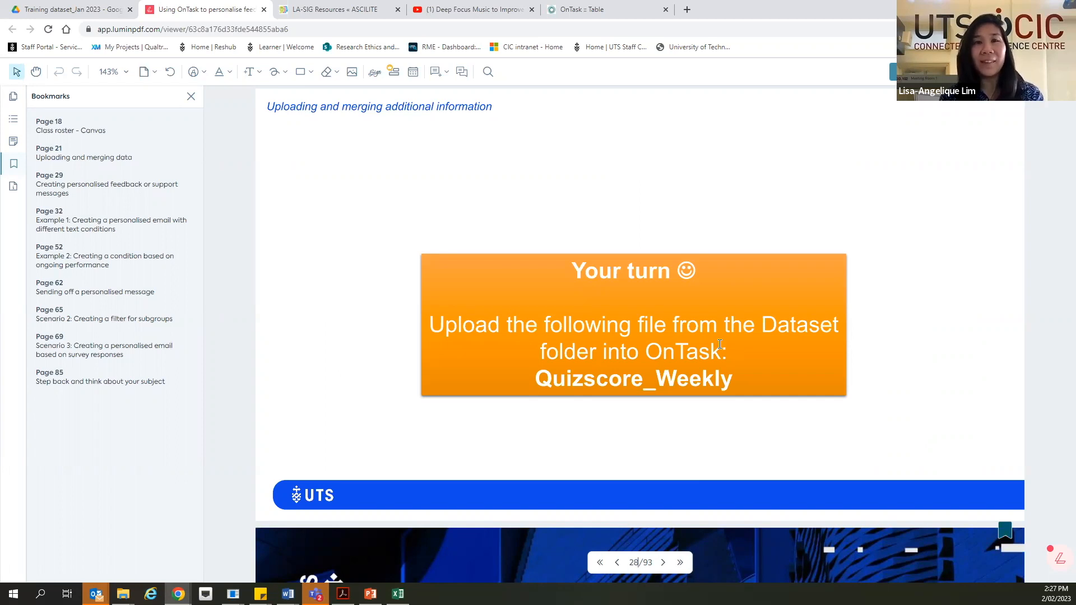
left_click(398, 10)
left_click(397, 10)
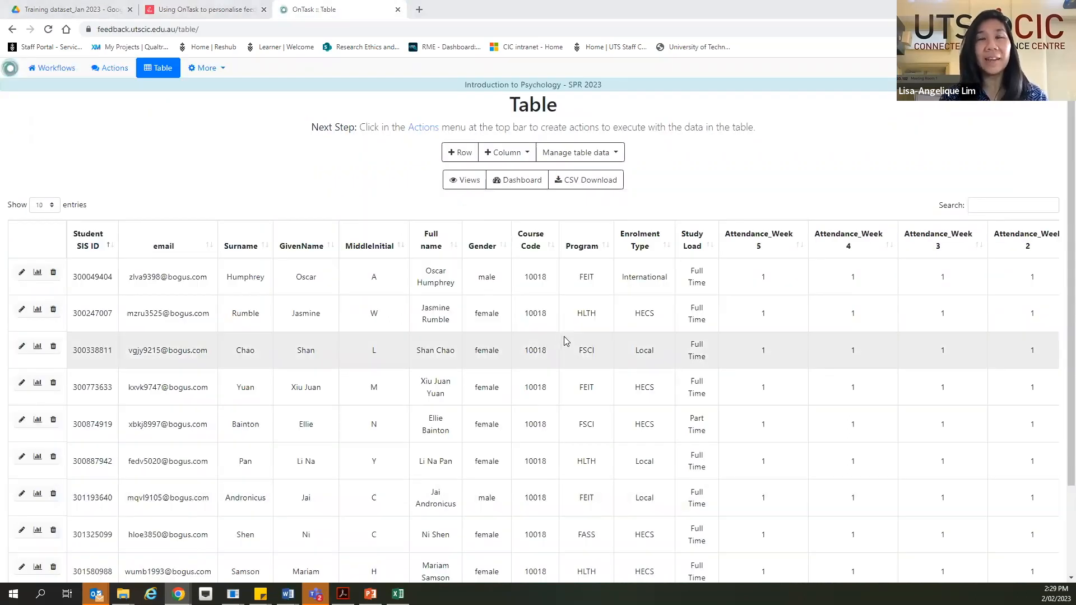
- Start a CSV upload/merge into the OnTask table using the file 3. Quizscore weekly.csv
left_click(596, 161)
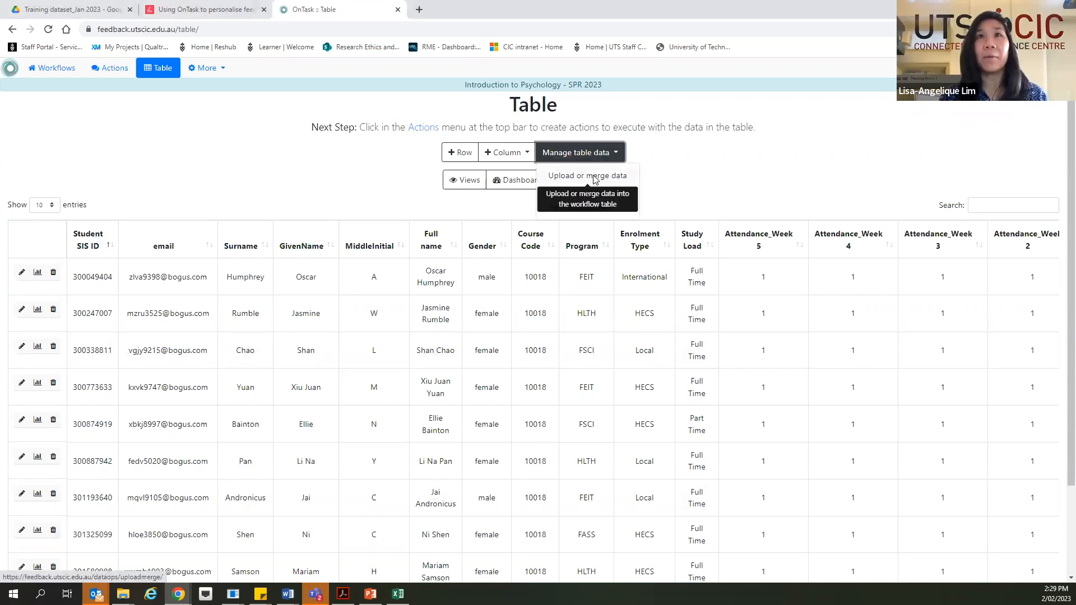
left_click(595, 178)
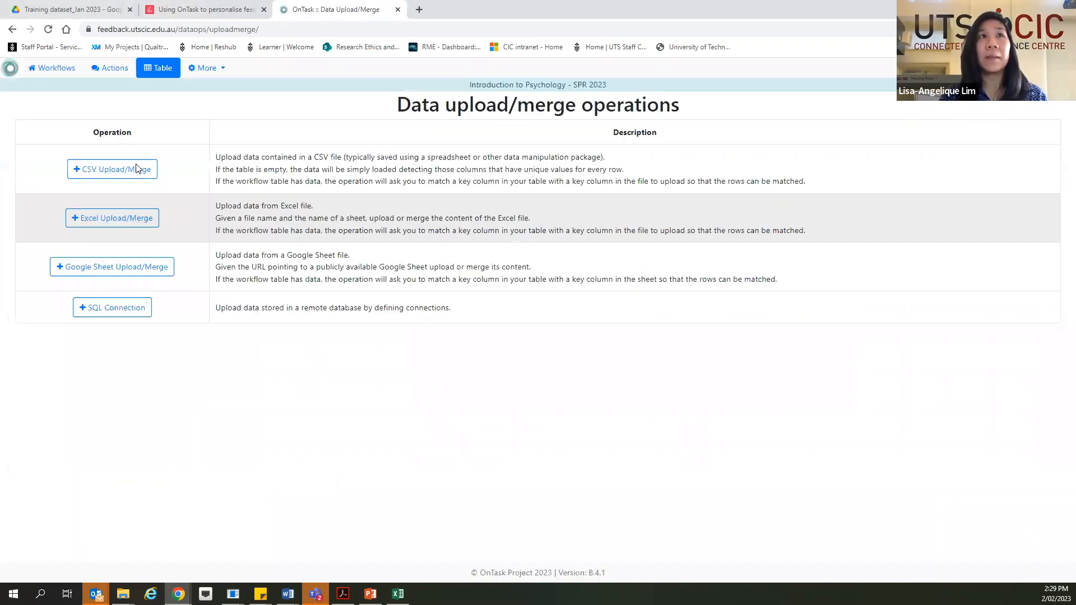
left_click(106, 171)
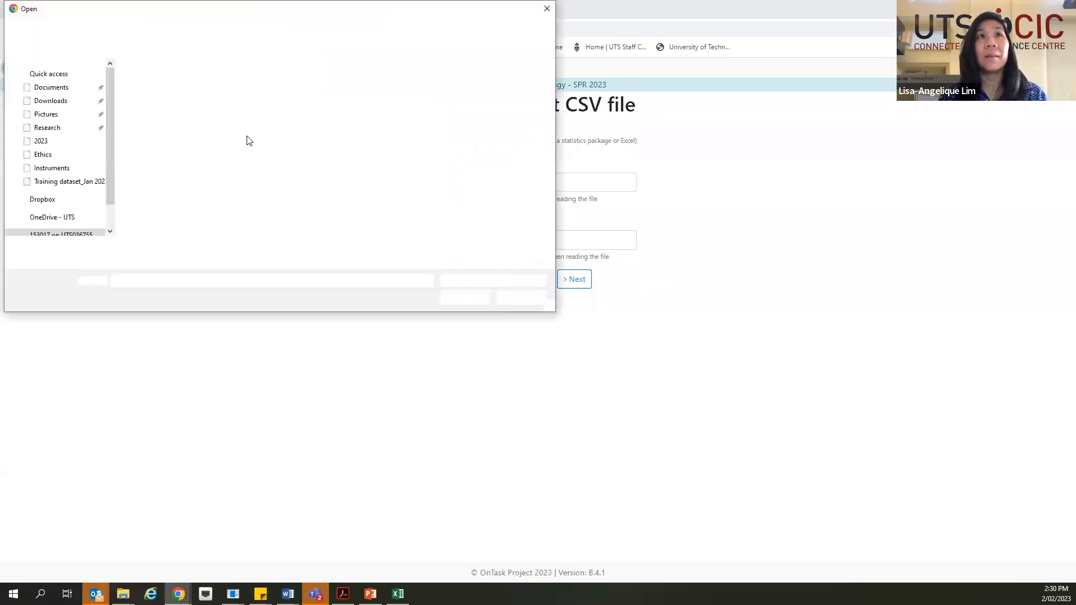
left_click(173, 129)
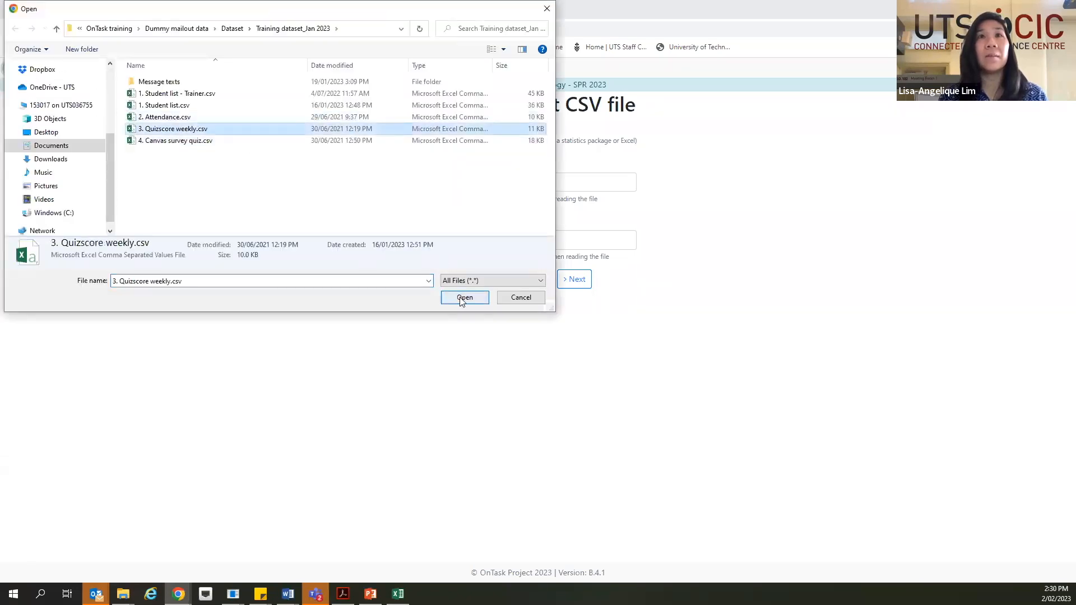
left_click(464, 297)
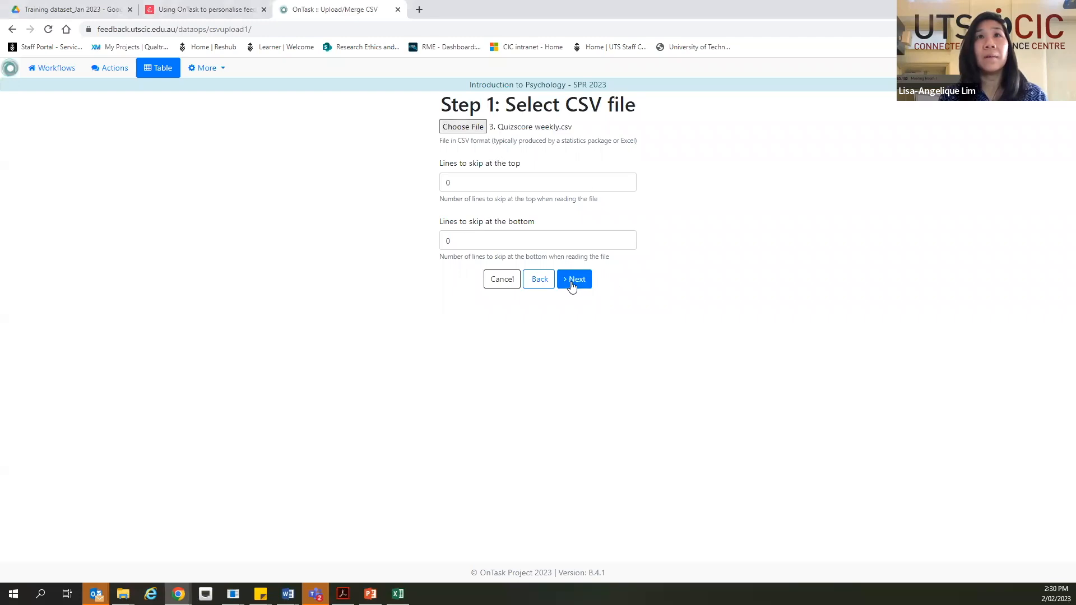
left_click(573, 282)
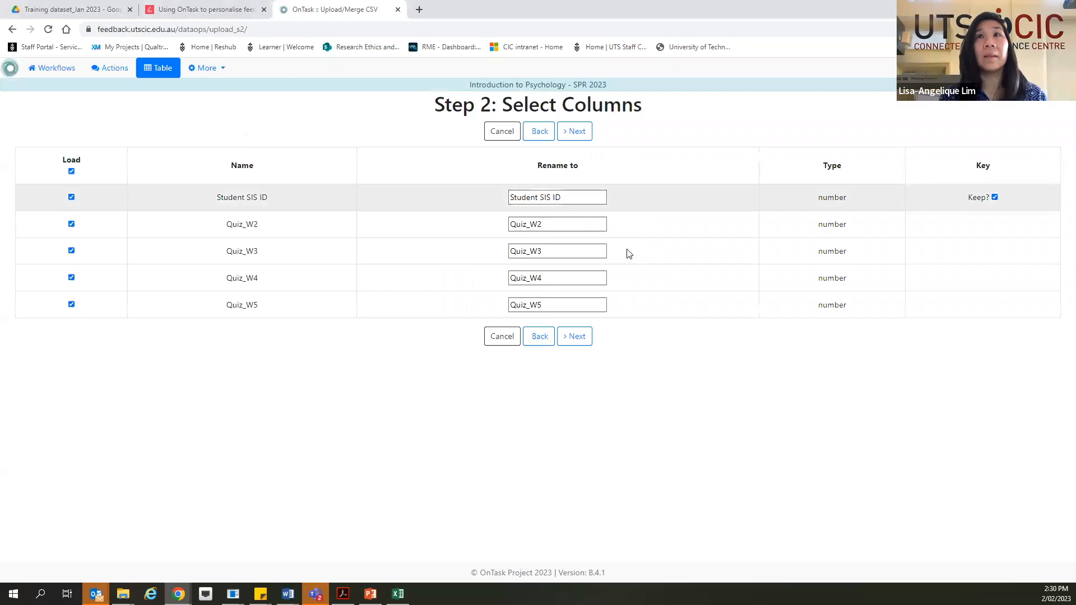
- Merge all quiz columns into the table on Student SIS ID, selecting all rows in both the existing and new table
left_click(579, 335)
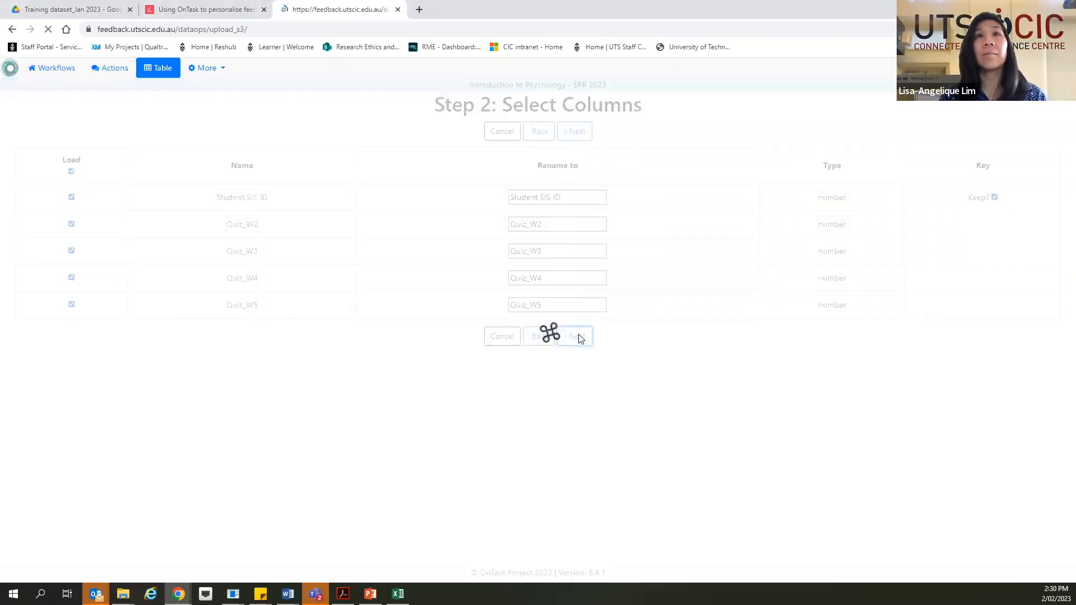
left_click(519, 301)
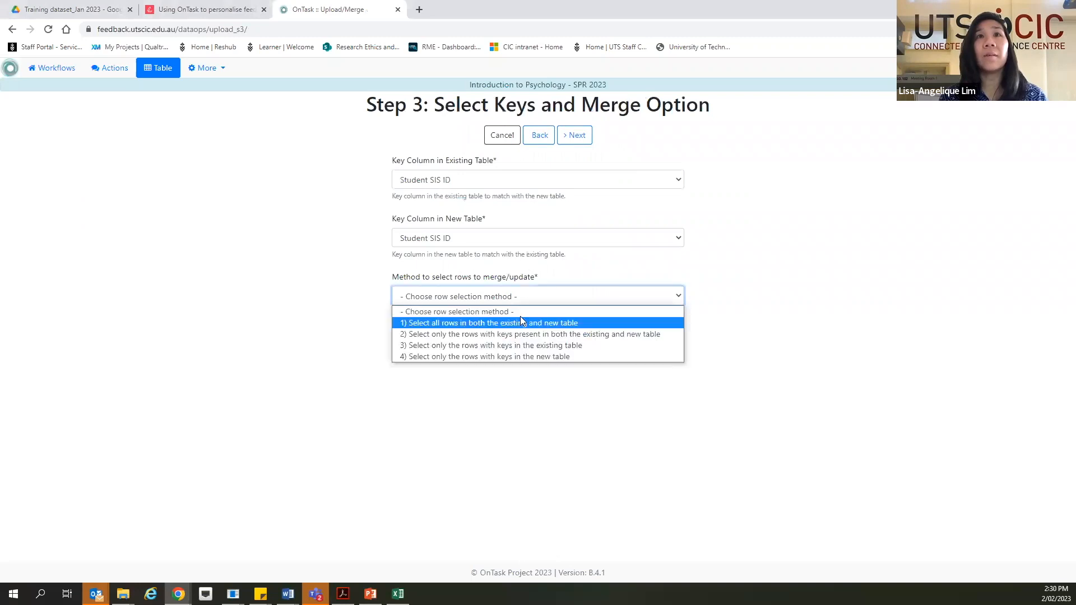
left_click(580, 324)
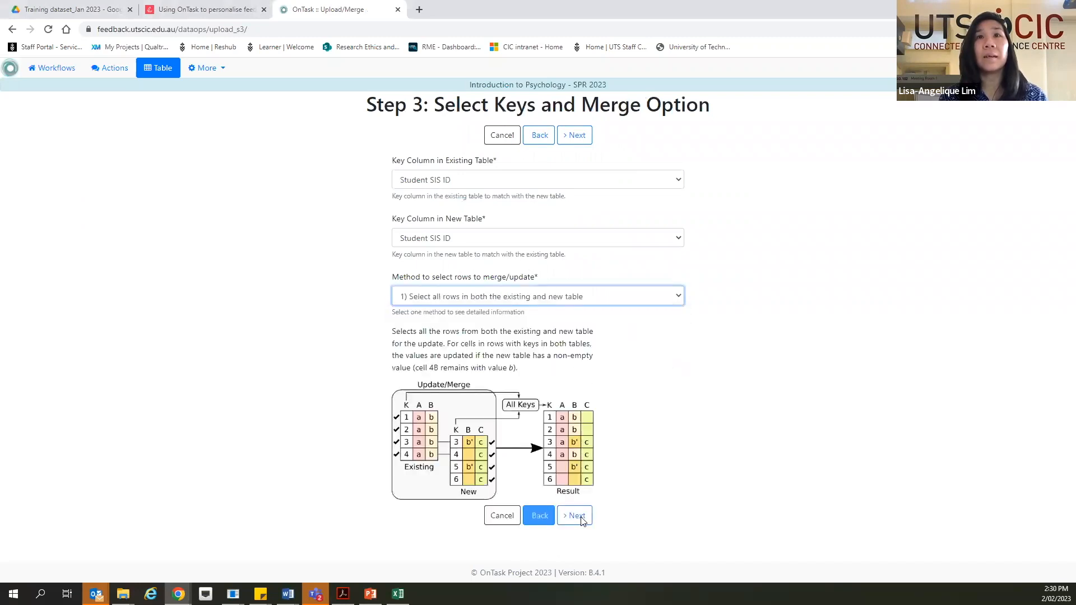
left_click(582, 520)
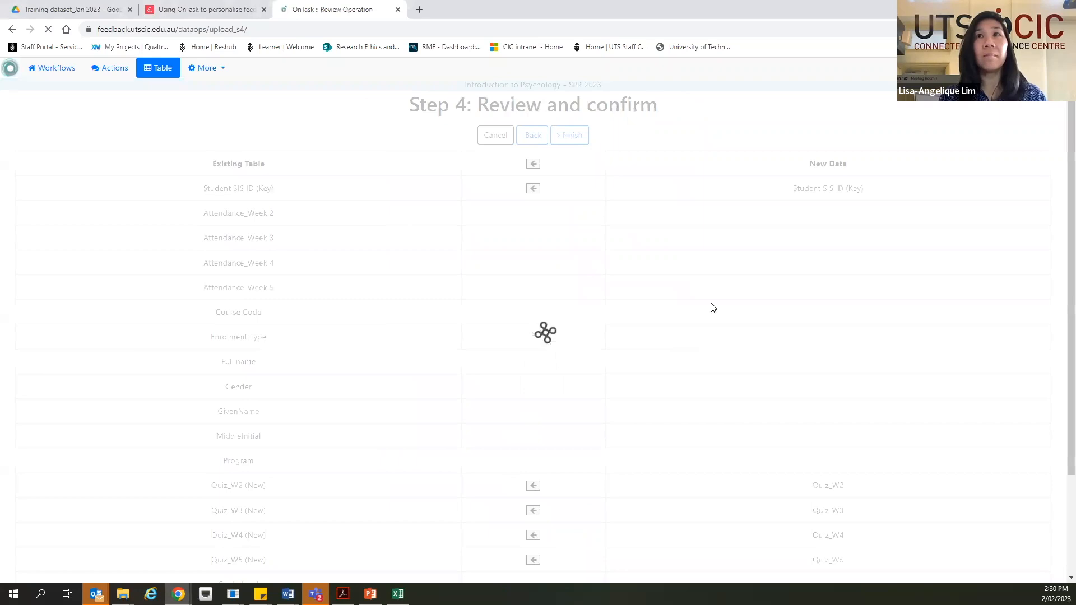
scroll(644, 320, "down", 2)
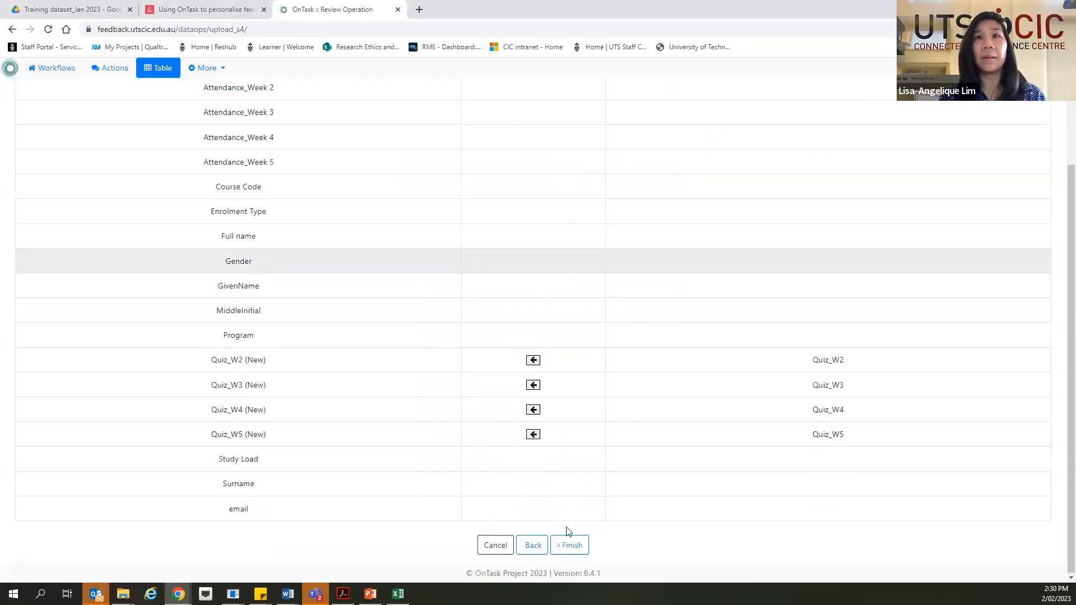
left_click(571, 549)
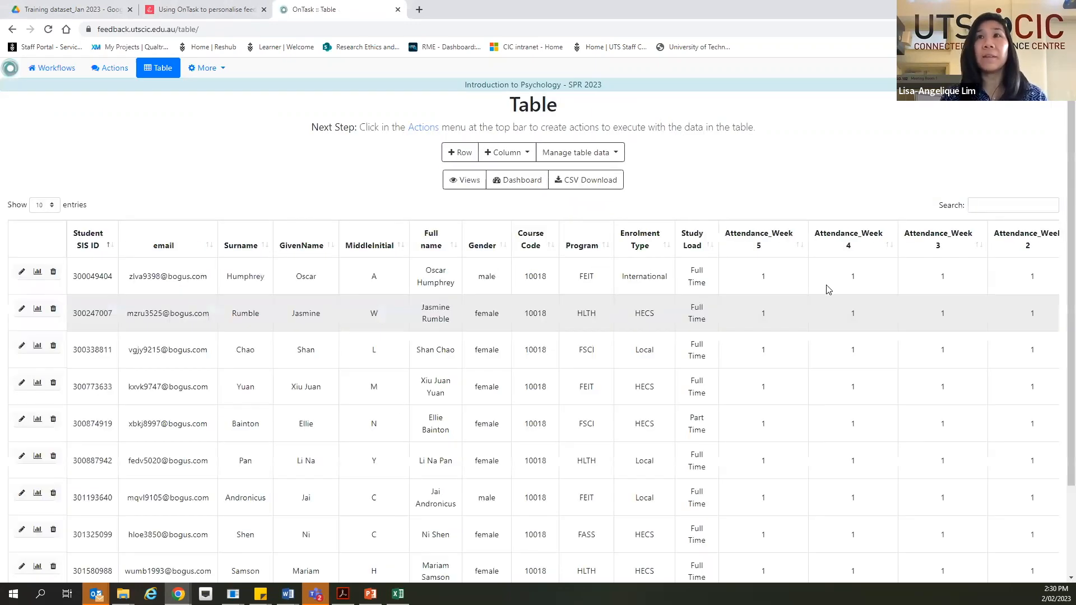
- Check the quiz columns in the merged table, and return to the training slides to advance to page 29
left_click_drag(1058, 289, 1061, 259)
left_click(877, 274)
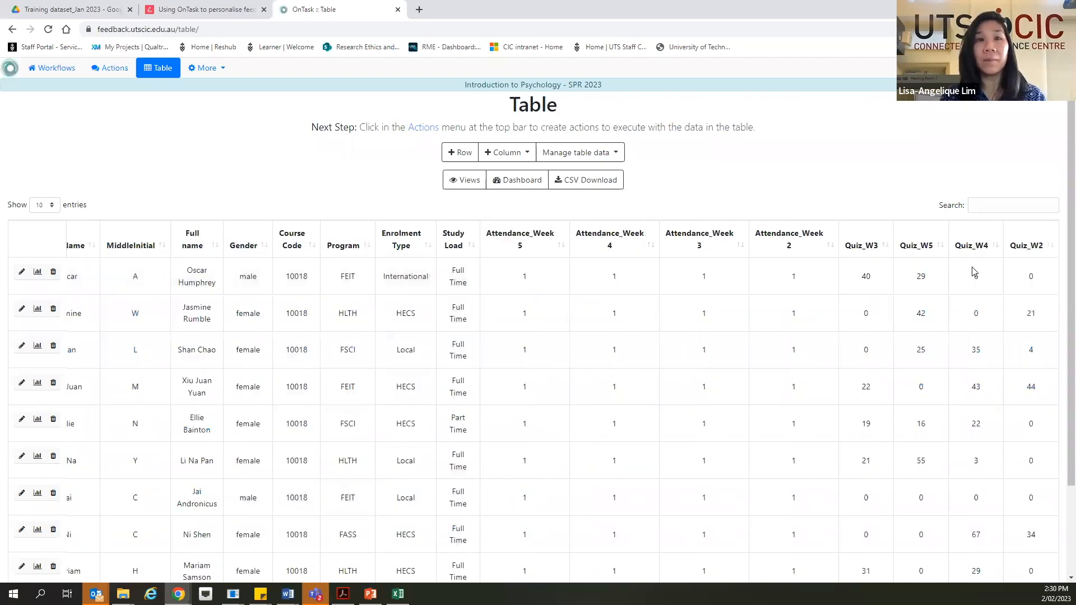
left_click(182, 12)
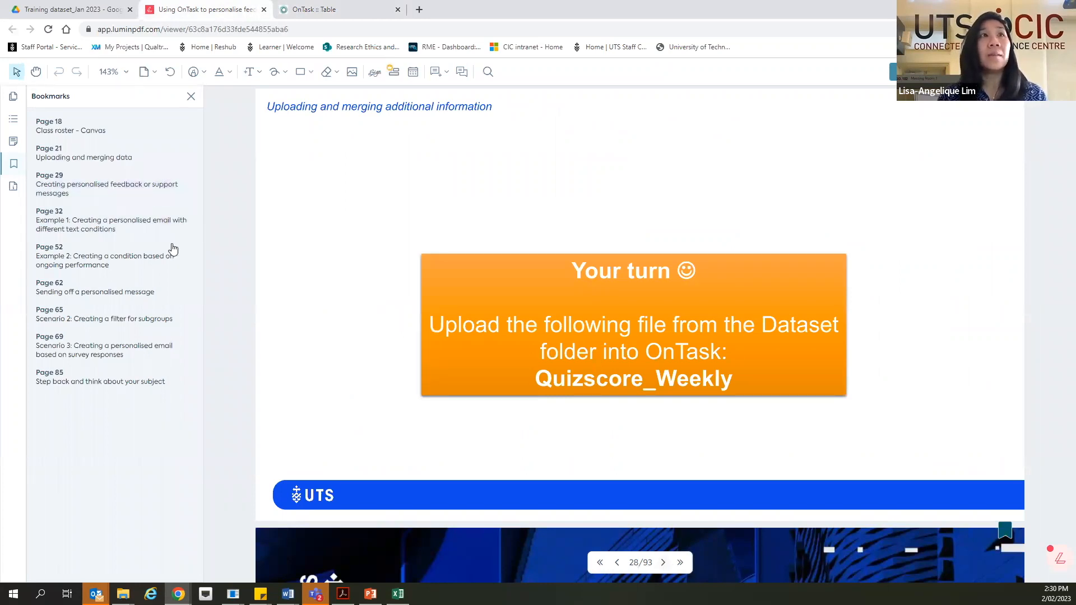
left_click(664, 563)
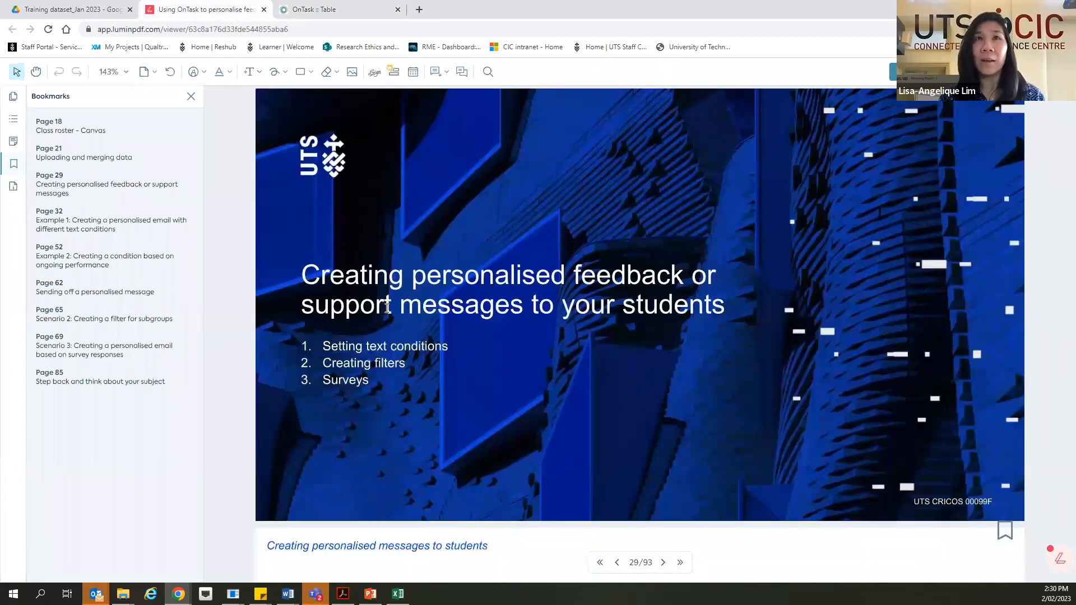
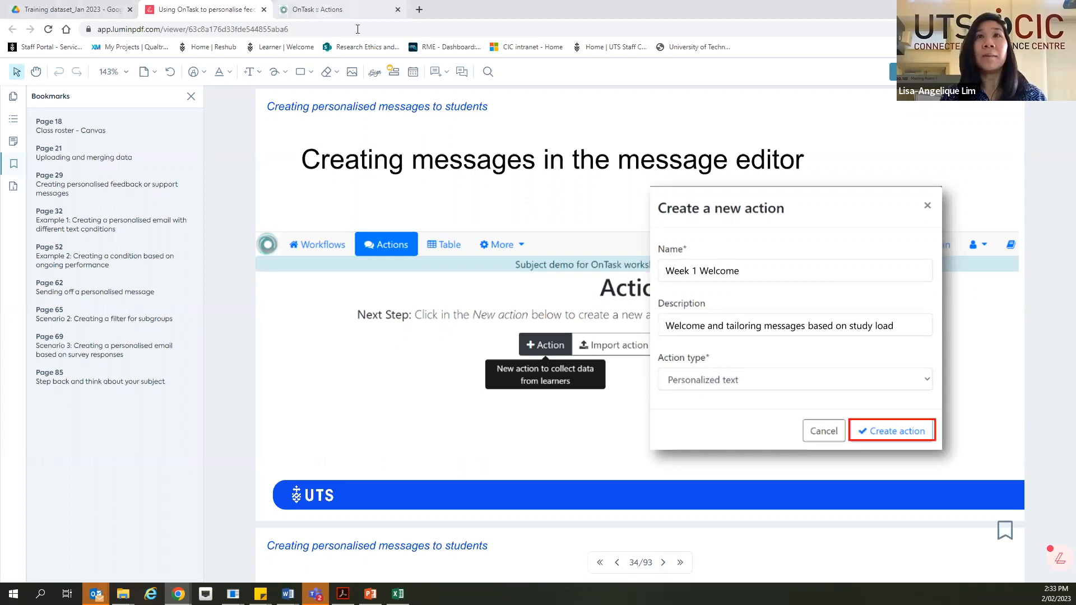
- In OnTask, create a Personalized text action named "Week 1 Welcome" with the description "Welcome and tailoring messages based on study load"
key("ctrl+Tab")
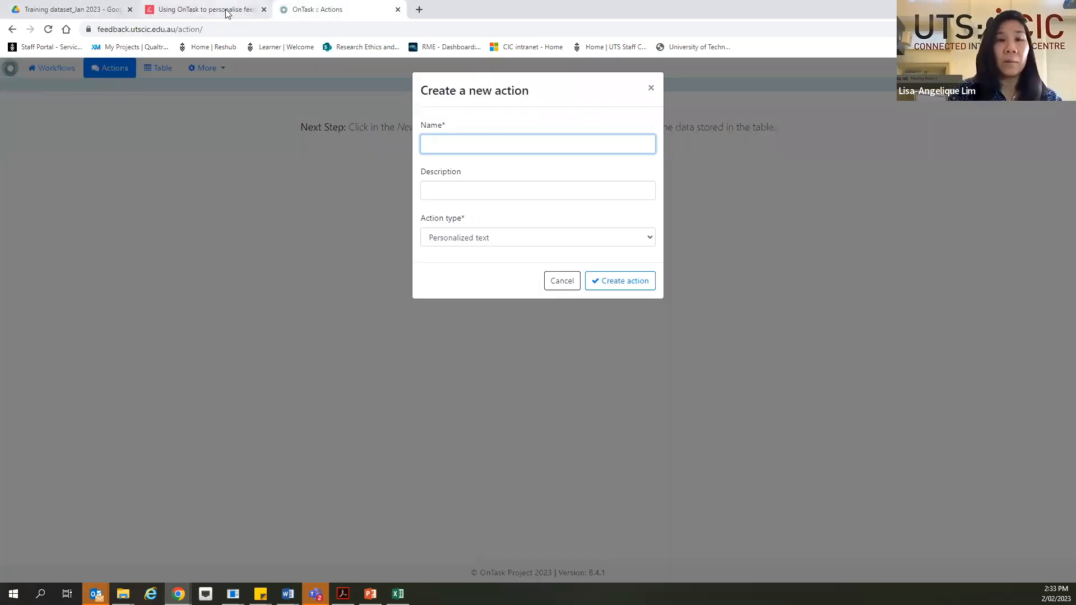
type("Week")
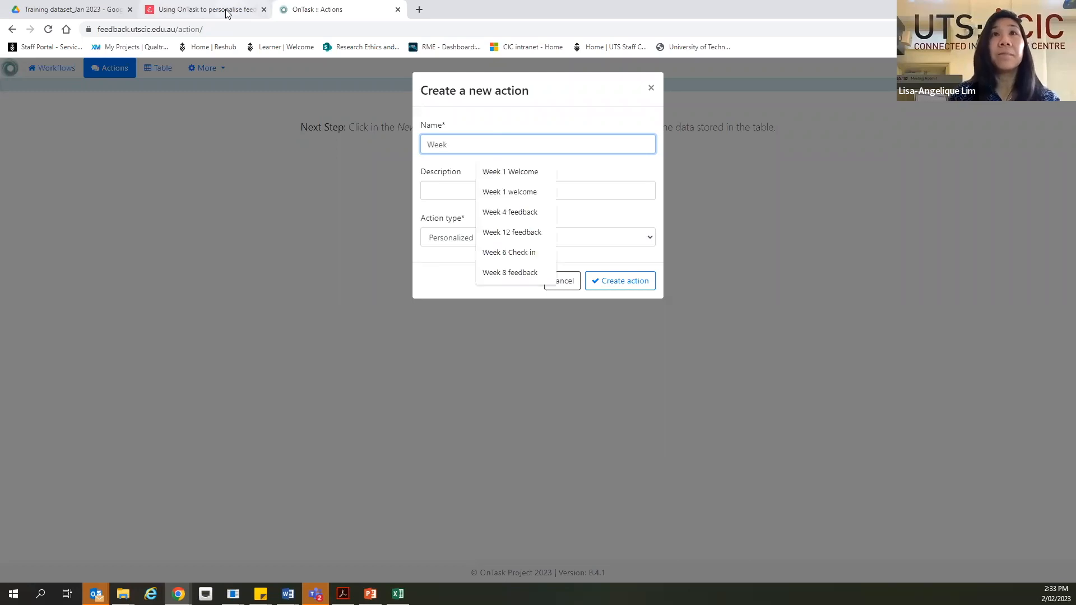
key("Down")
key("Return")
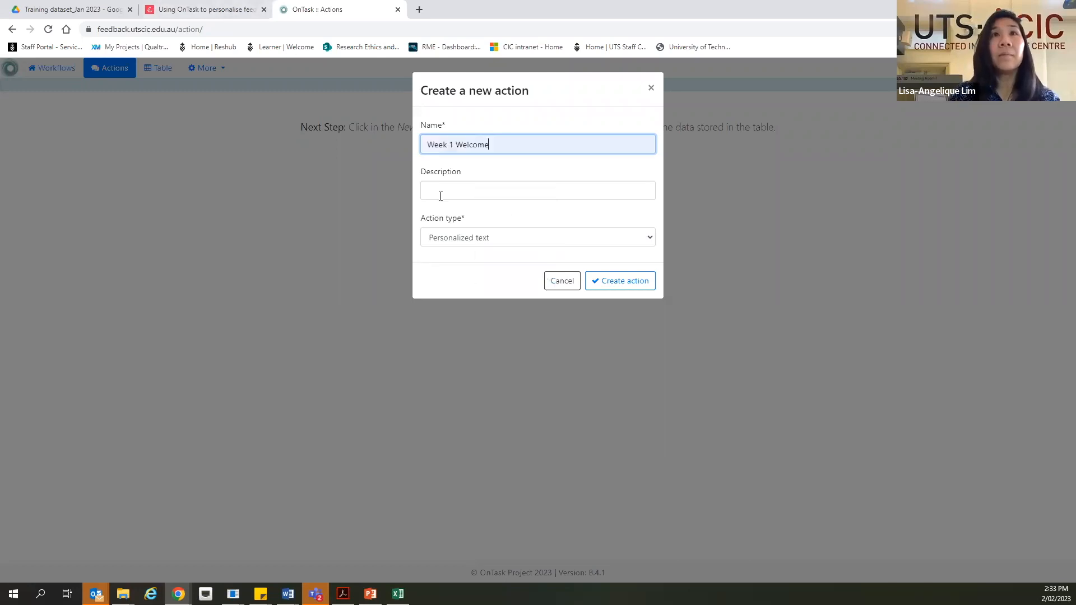
left_click(441, 196)
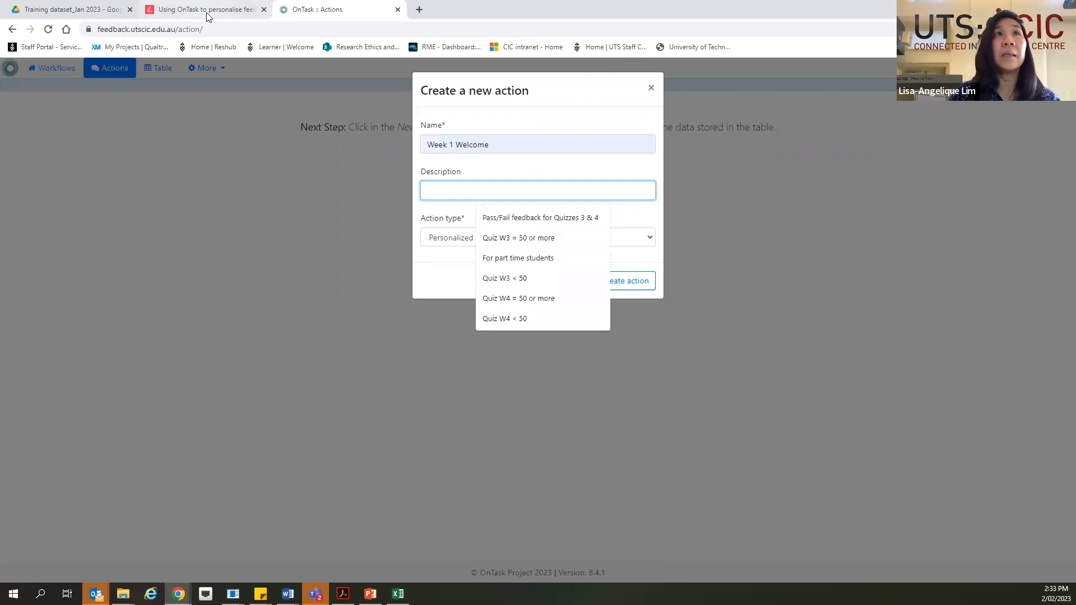
key("ctrl+shift+Tab")
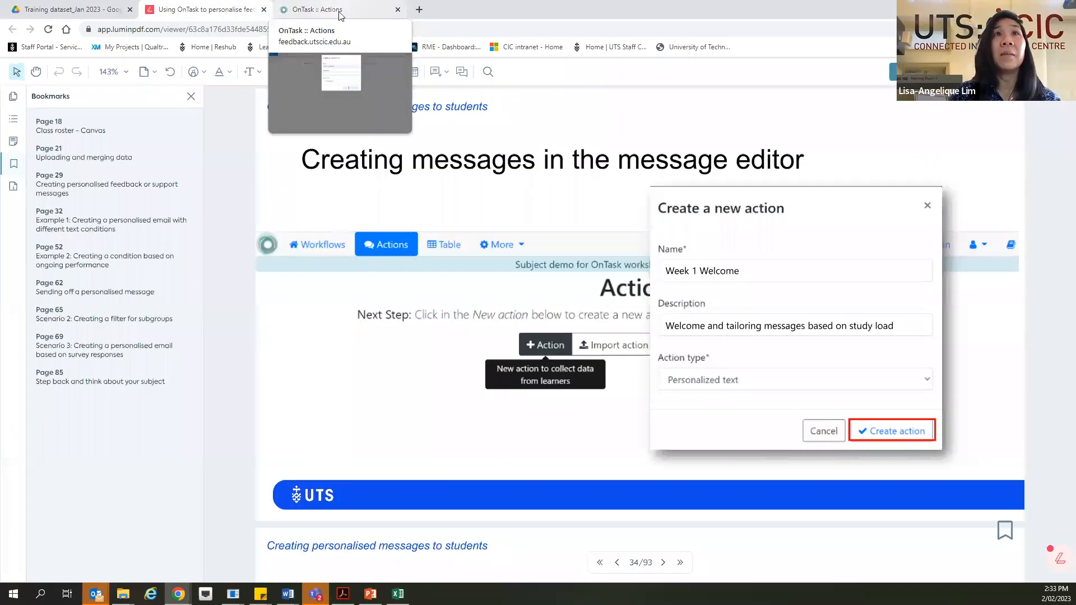
left_click(331, 11)
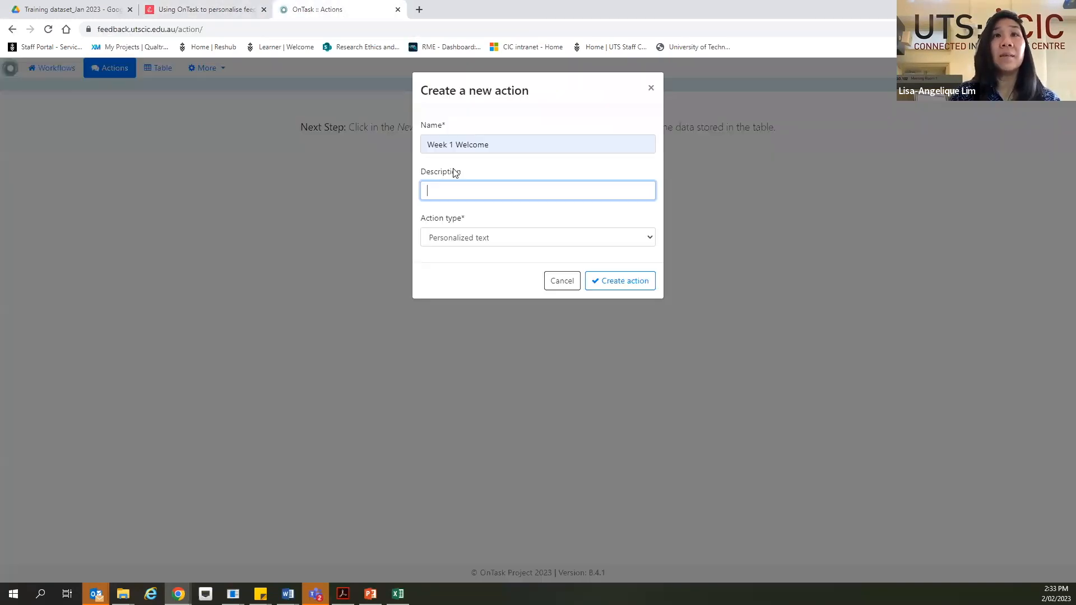
type("Wel")
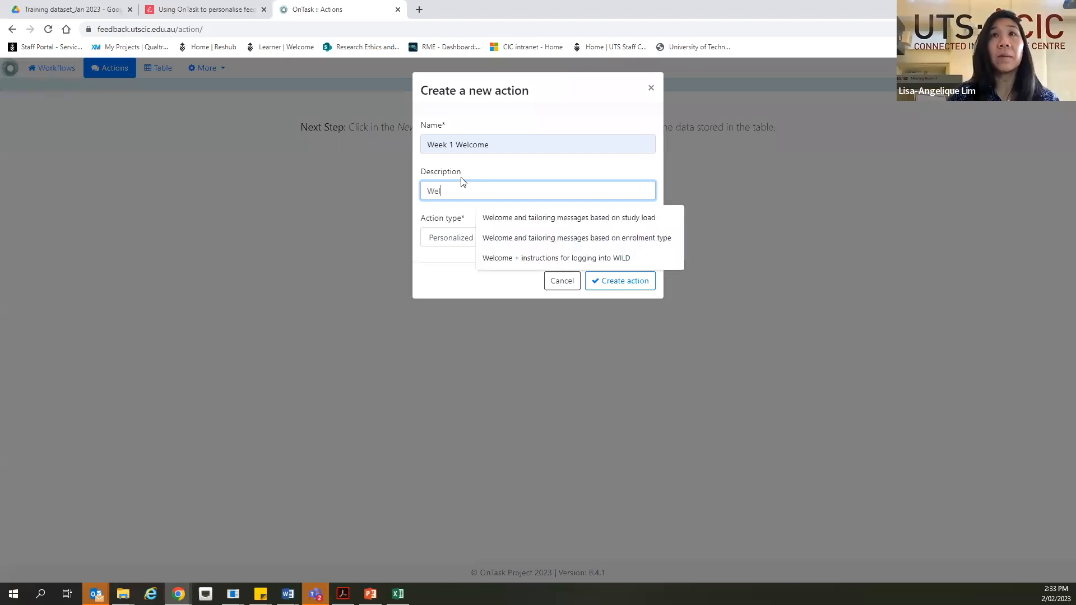
left_click(548, 227)
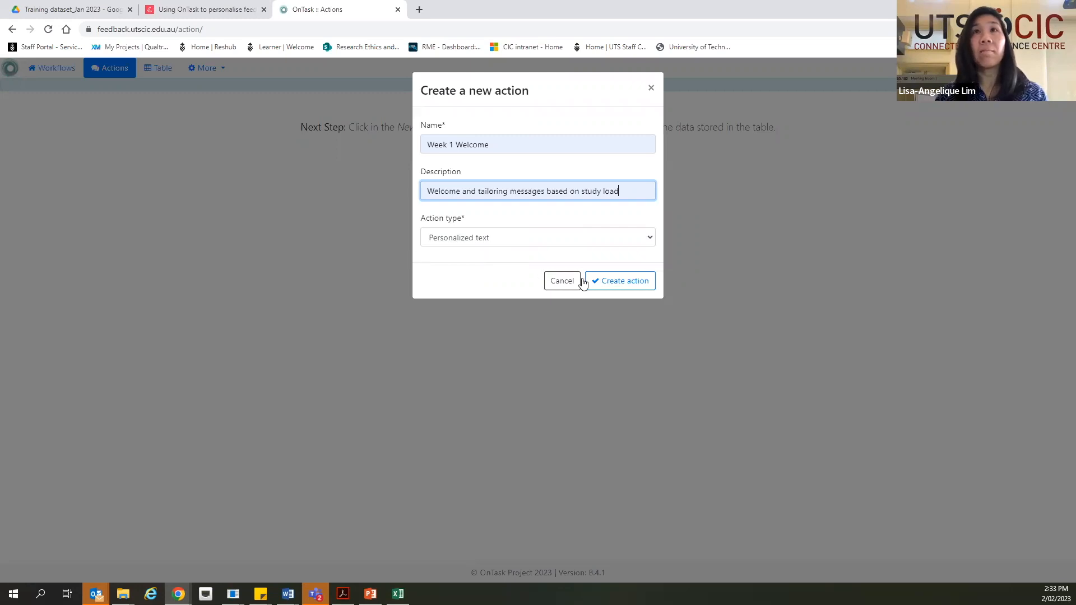
left_click(622, 284)
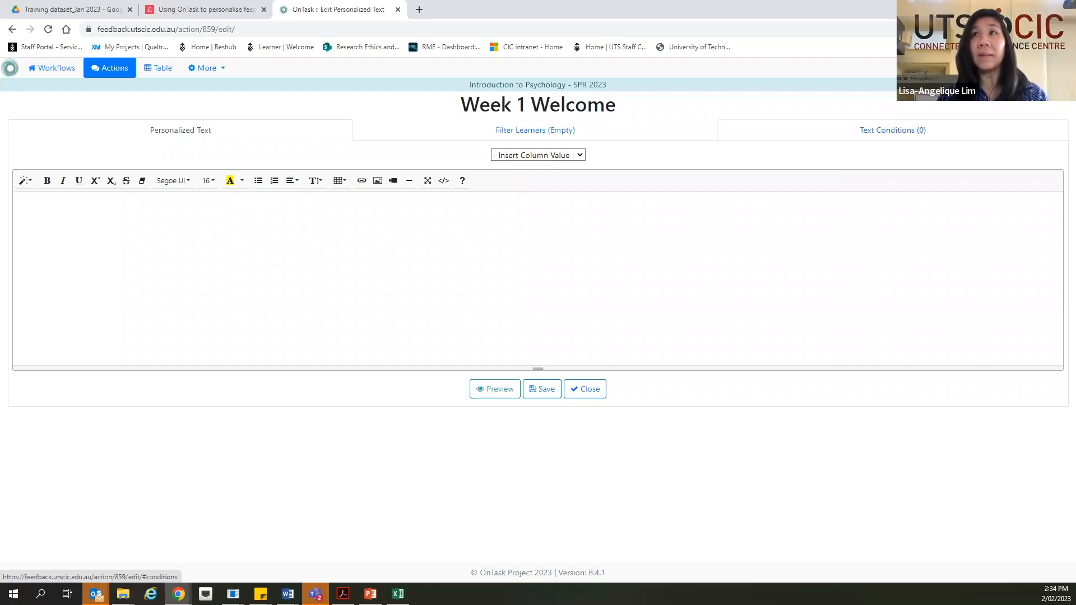
- Enlarge the browser page zoom by two levels and show the text conditions of the Week 1 Welcome action
left_click(1063, 30)
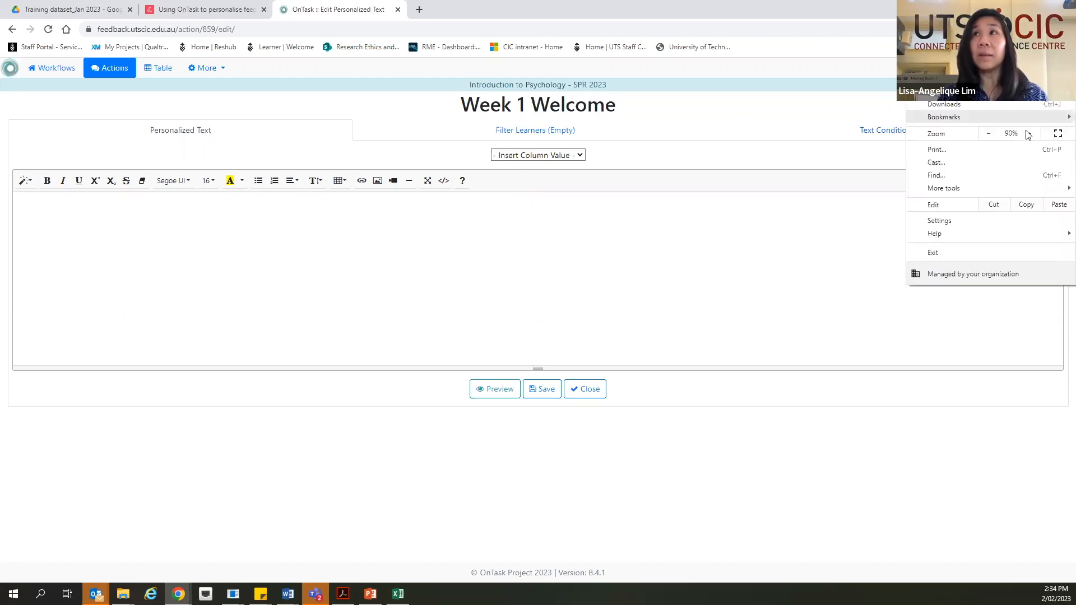
left_click(1030, 134)
left_click(1030, 134)
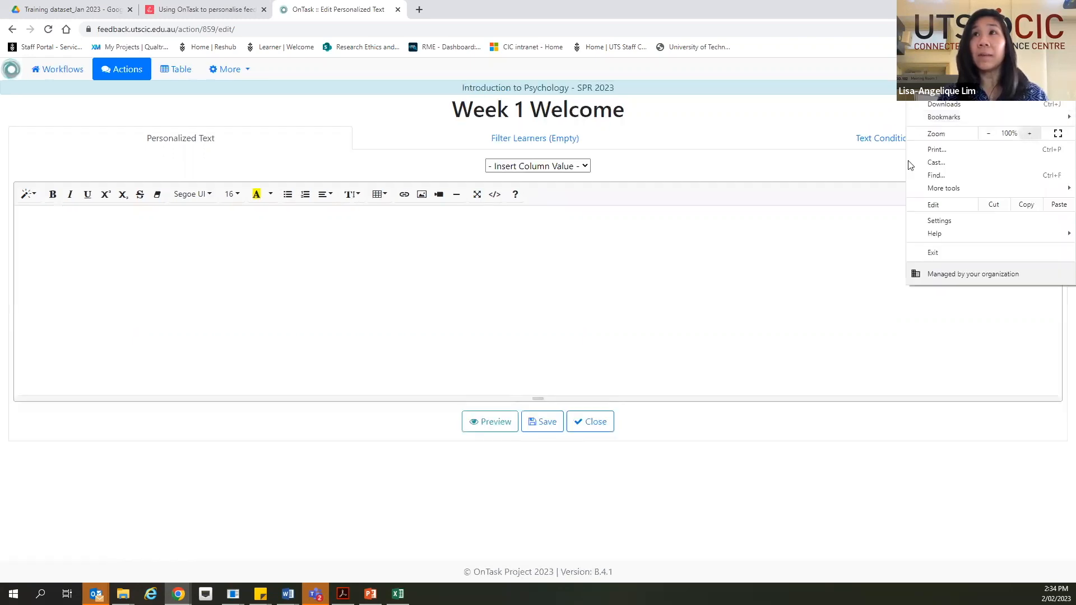
left_click(772, 133)
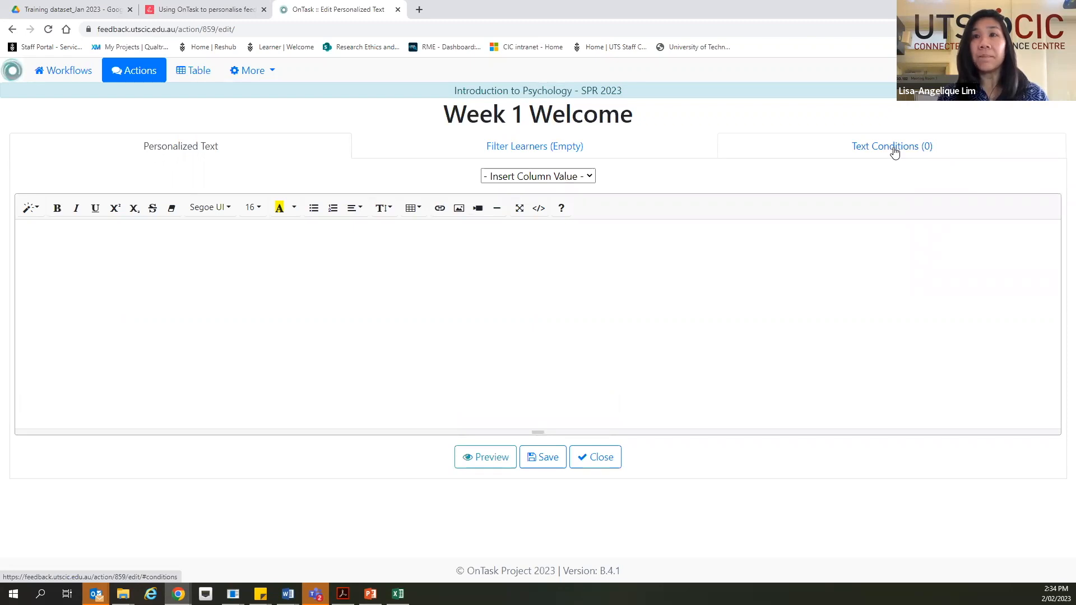
left_click(895, 148)
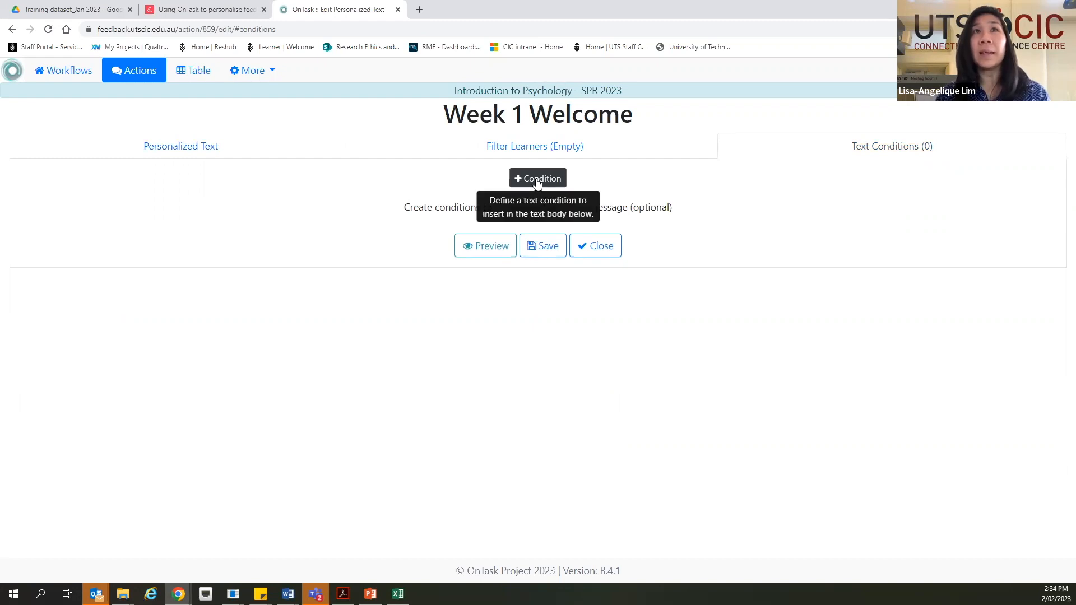
- Return to the training slides and advance to page 36 on creating text conditions for a personalised message
left_click(194, 10)
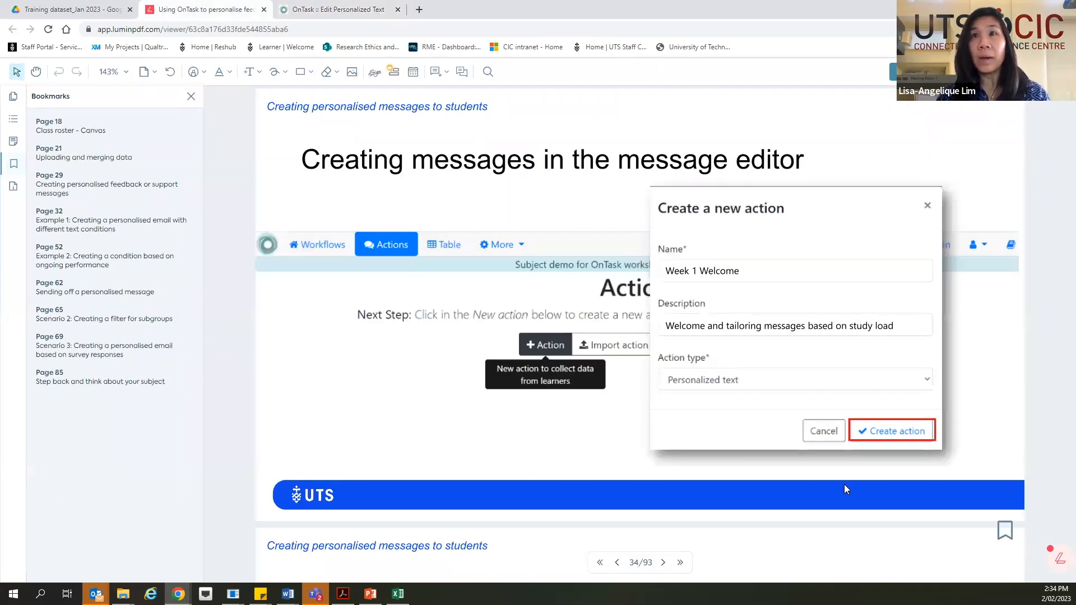
left_click(664, 563)
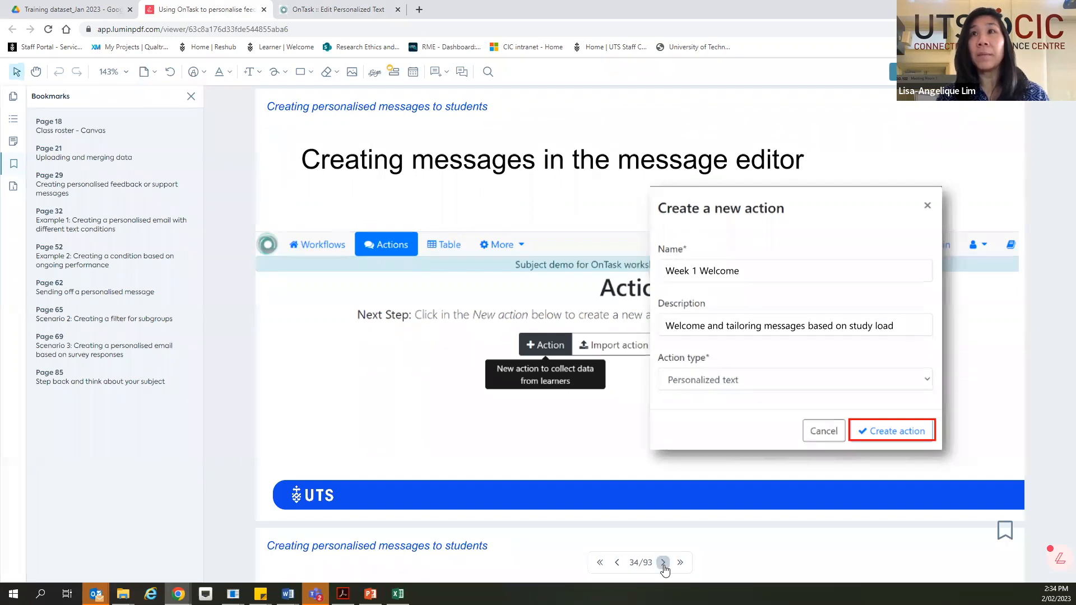
left_click(664, 563)
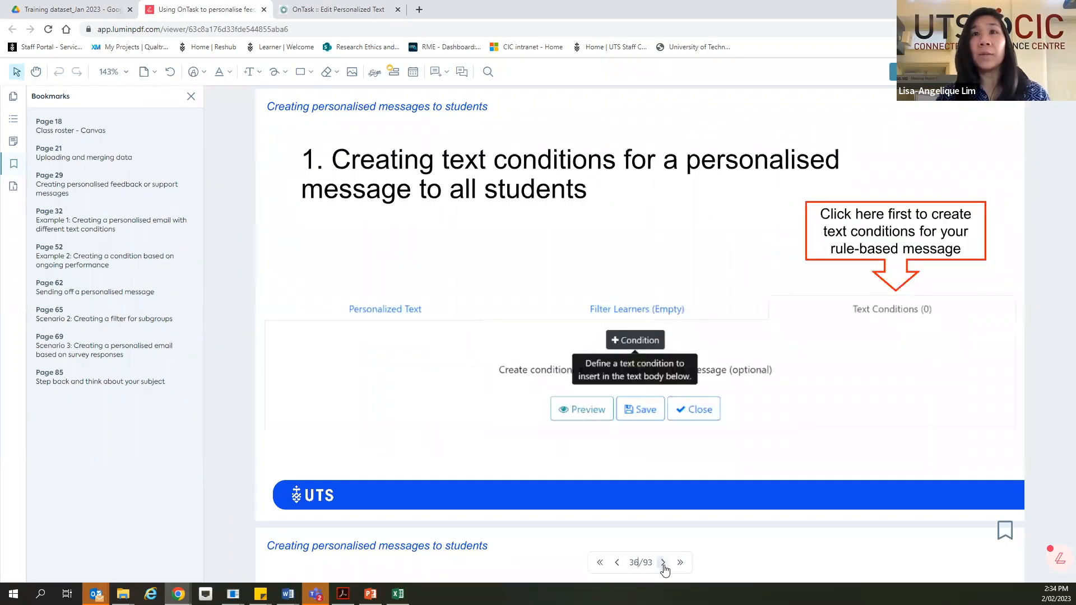
- Advance the training slides to page 37, and in OnTask start a new text condition named "Part time students"
left_click(663, 564)
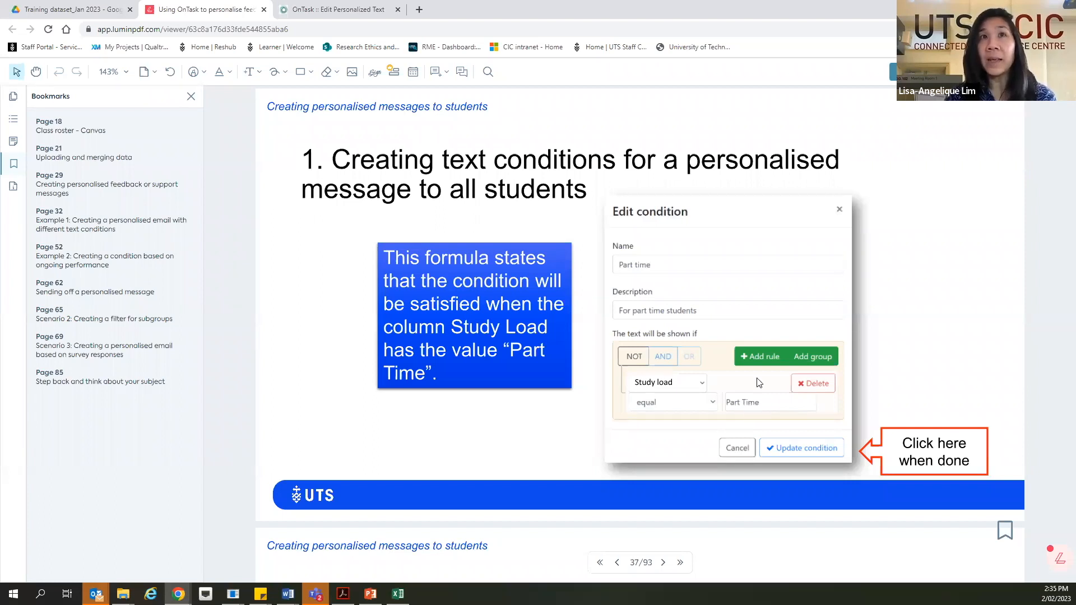
left_click(333, 10)
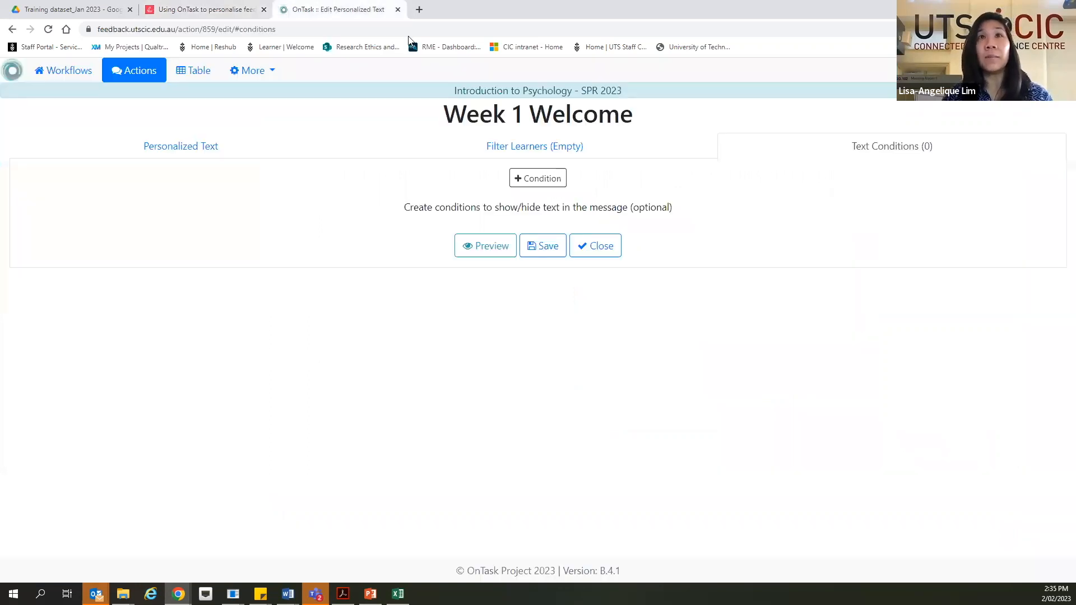
left_click(516, 180)
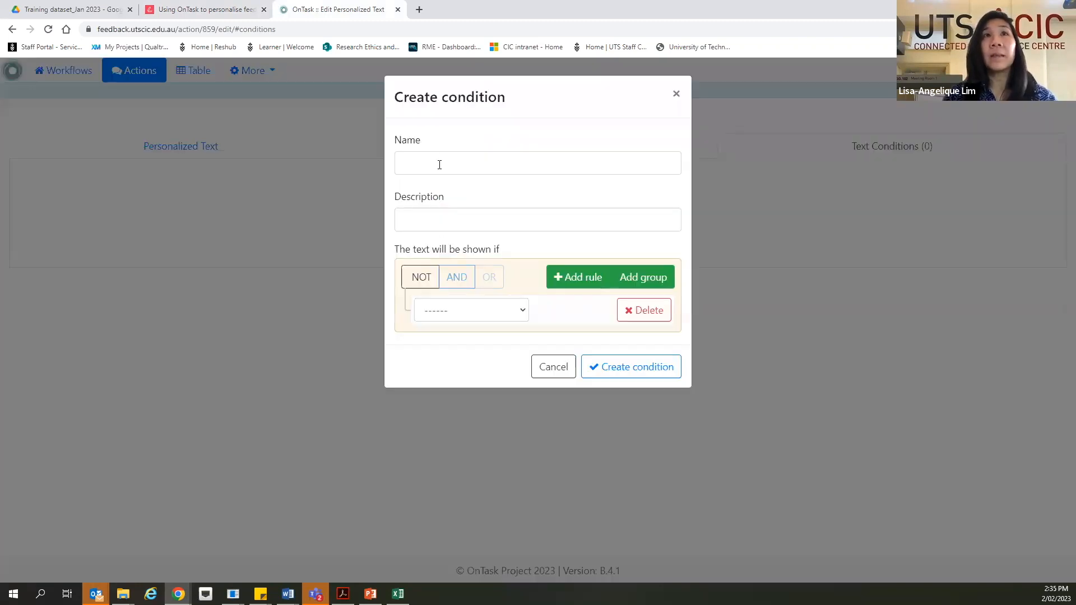
left_click(439, 164)
type("F")
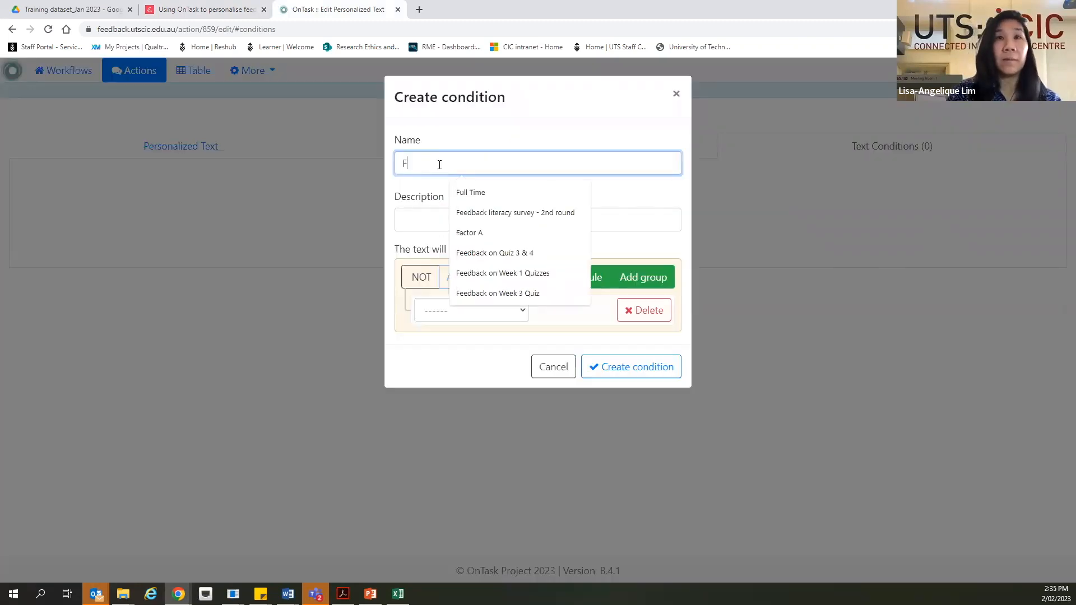
type("or")
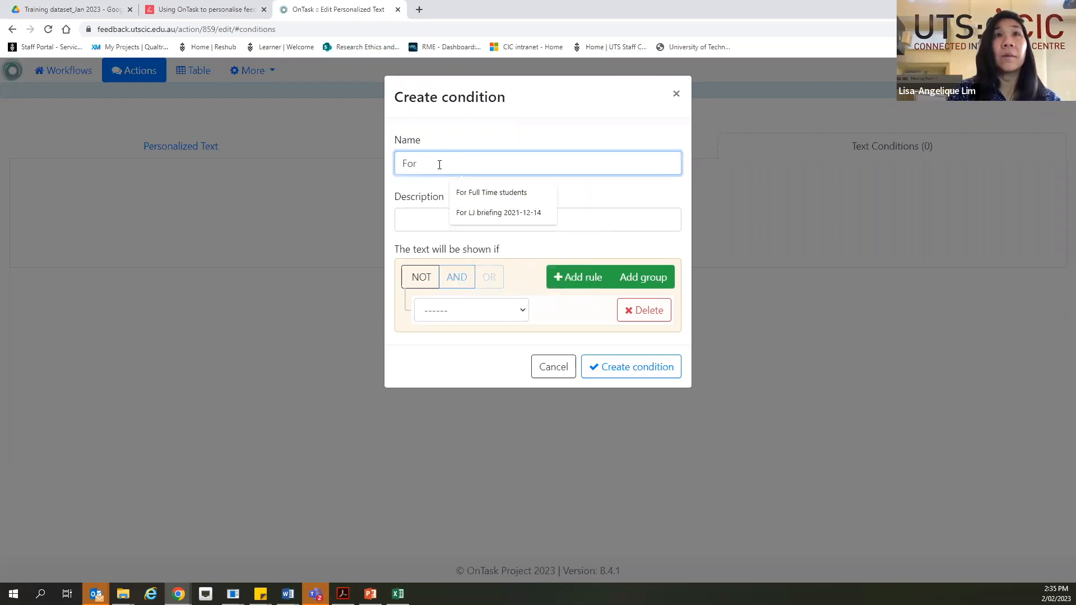
key("BackSpace")
key("BackSpace")
key("BackSpace")
type("Part")
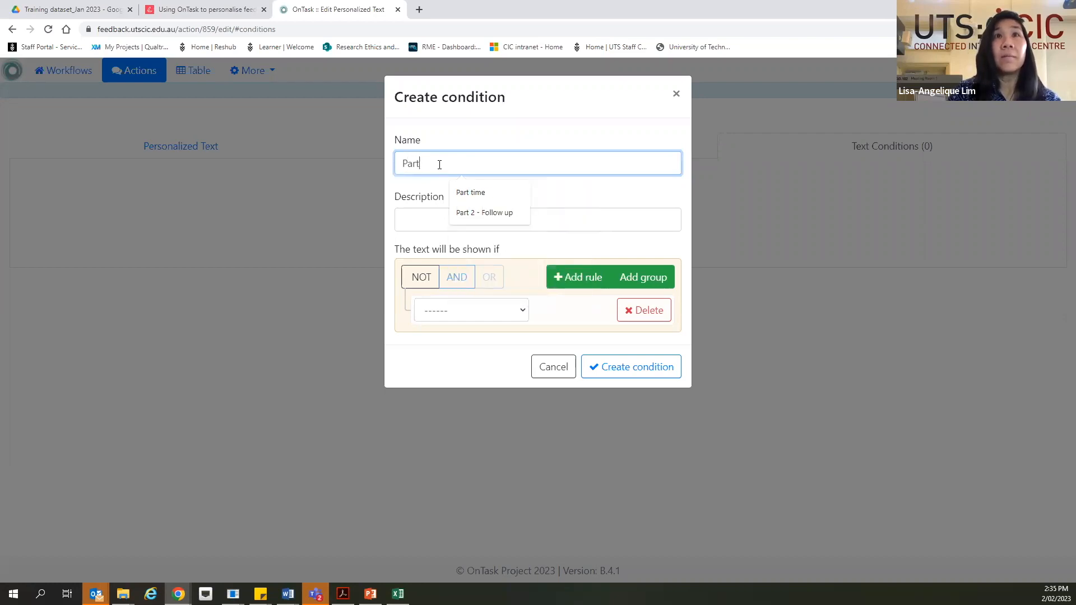
type(" time stud")
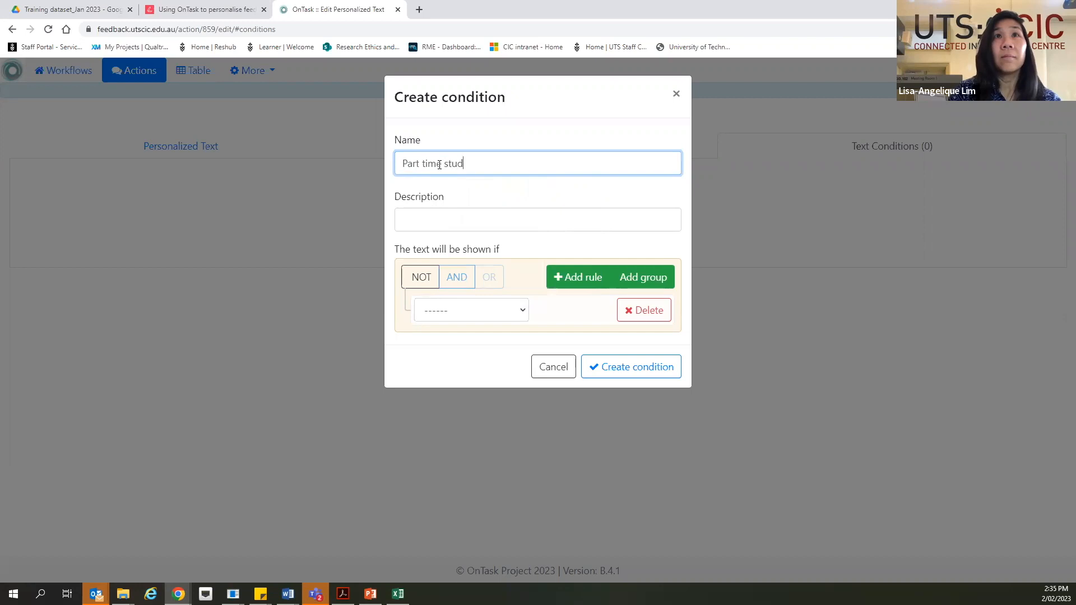
type("ents")
- Check the example condition in the training slides and give the new OnTask condition the description "For part time students"
key("Tab")
type("If")
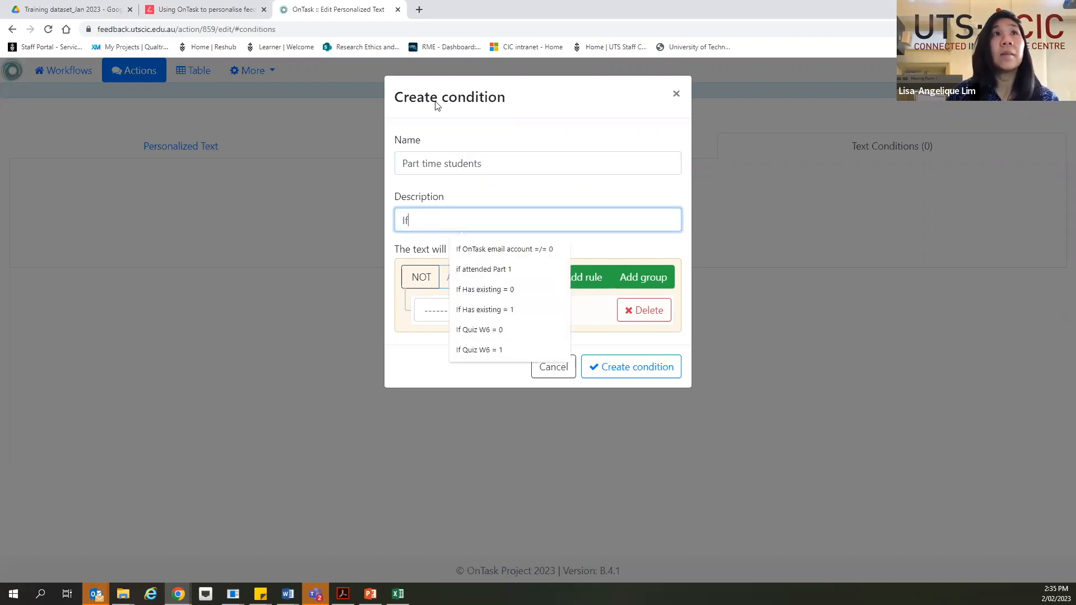
left_click(209, 11)
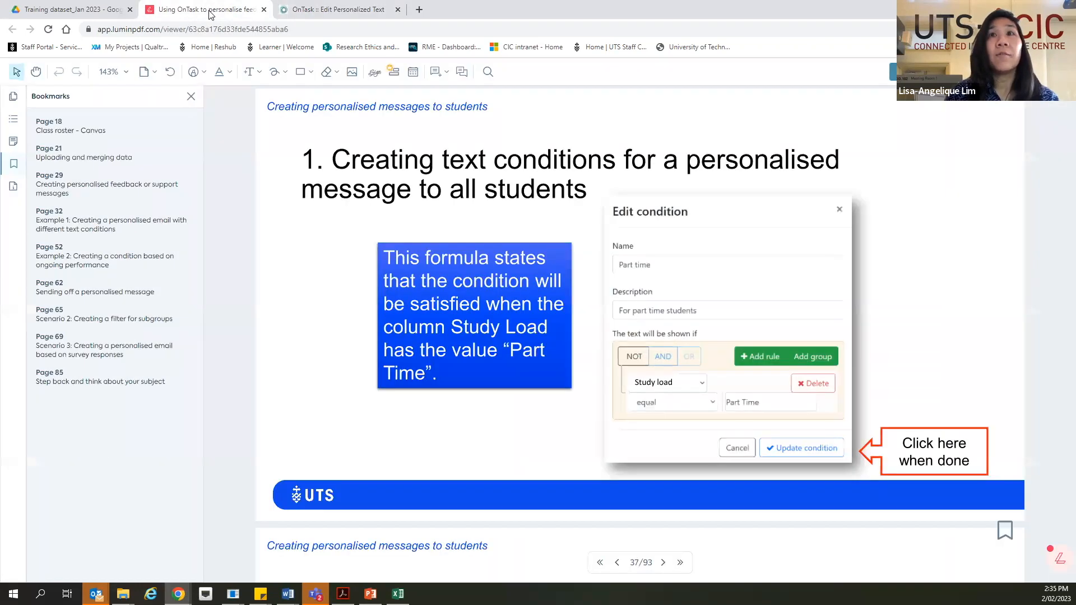
left_click(338, 12)
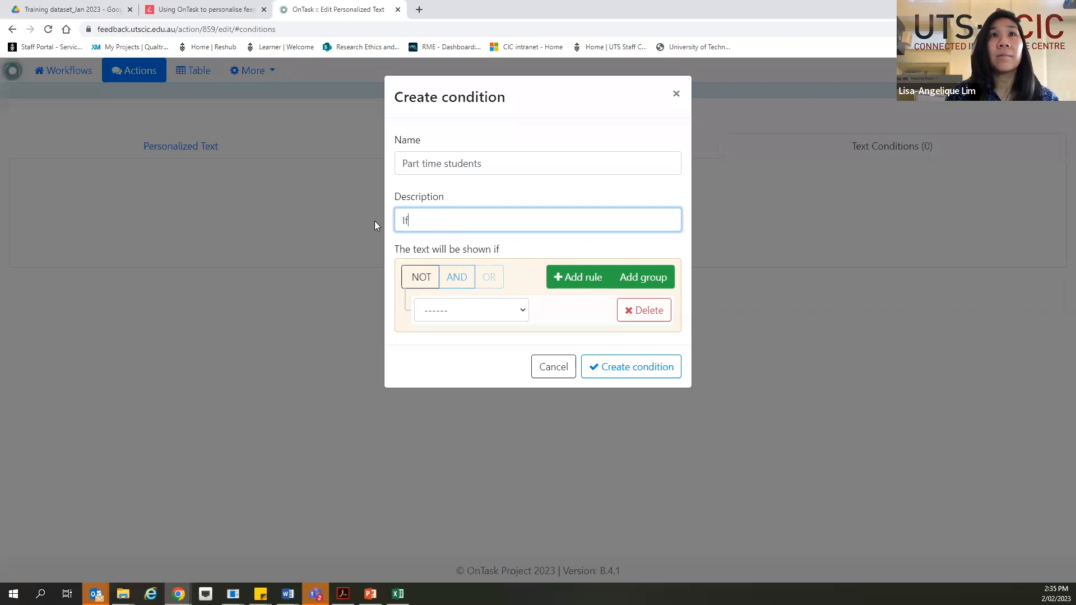
key("ctrl+a")
type("For p")
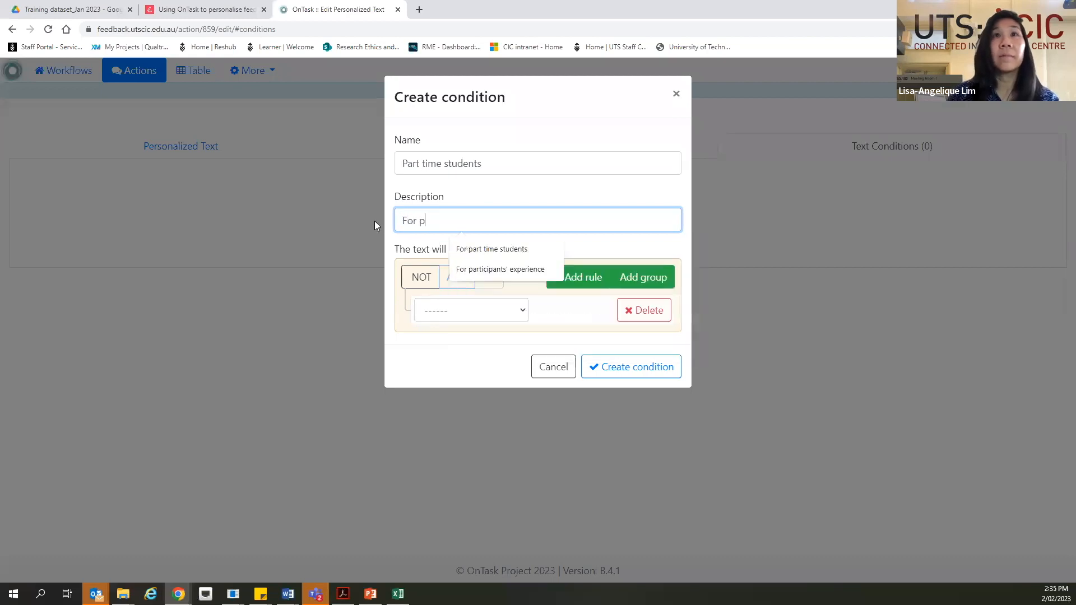
left_click(471, 249)
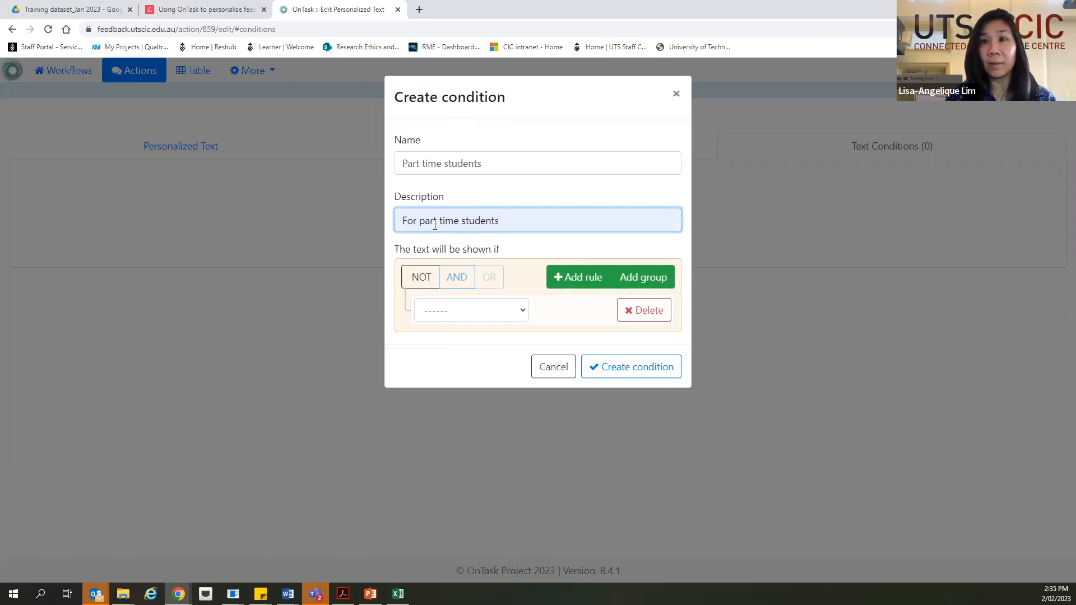
- Set the condition's rule to Study Load equal "Part Time" and create the condition
left_click(522, 313)
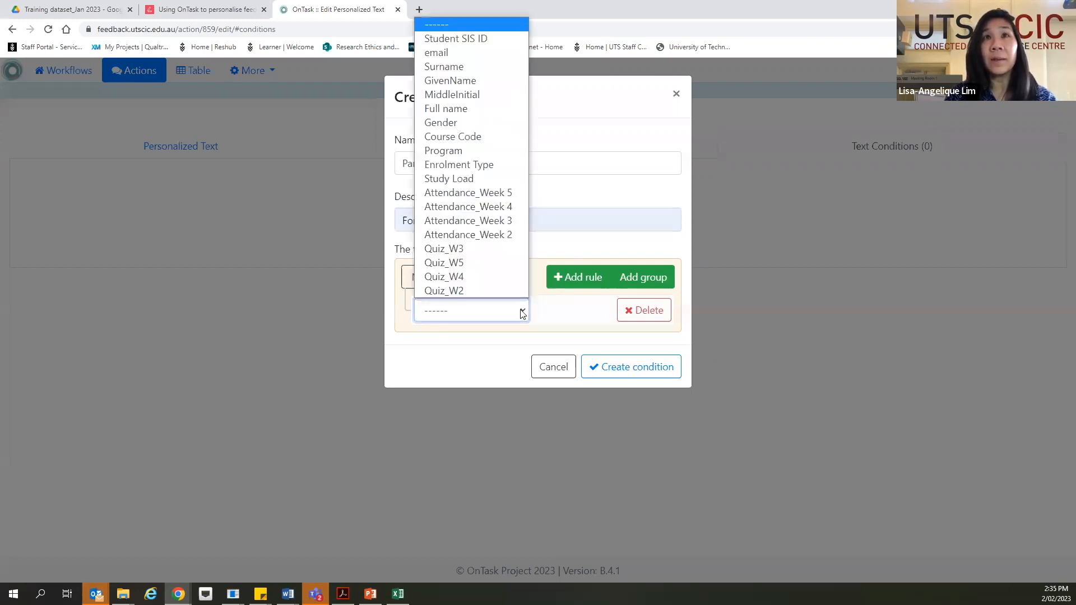
left_click(466, 180)
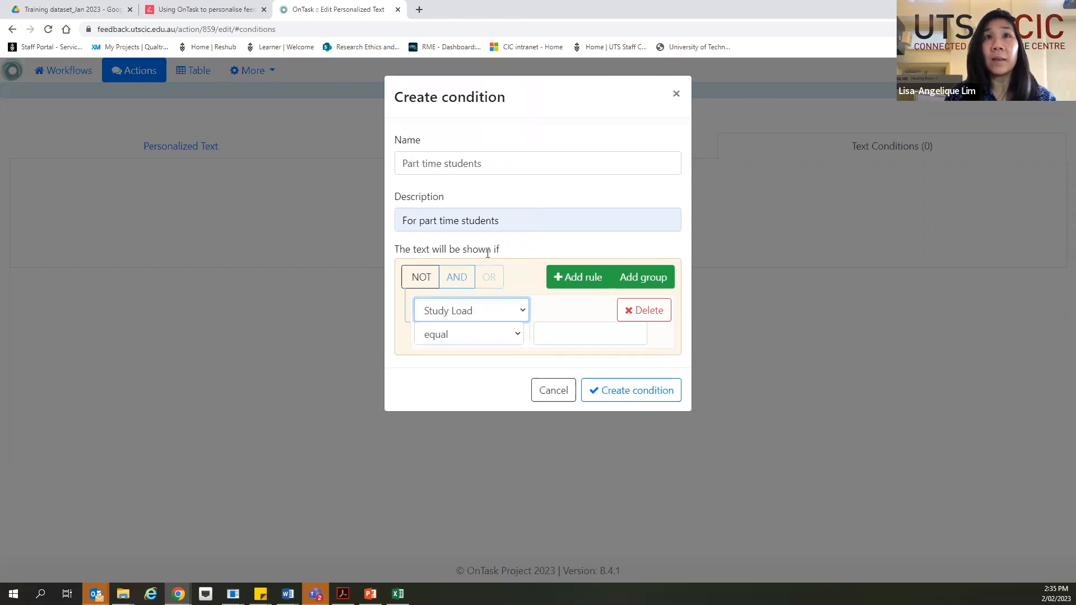
left_click(551, 331)
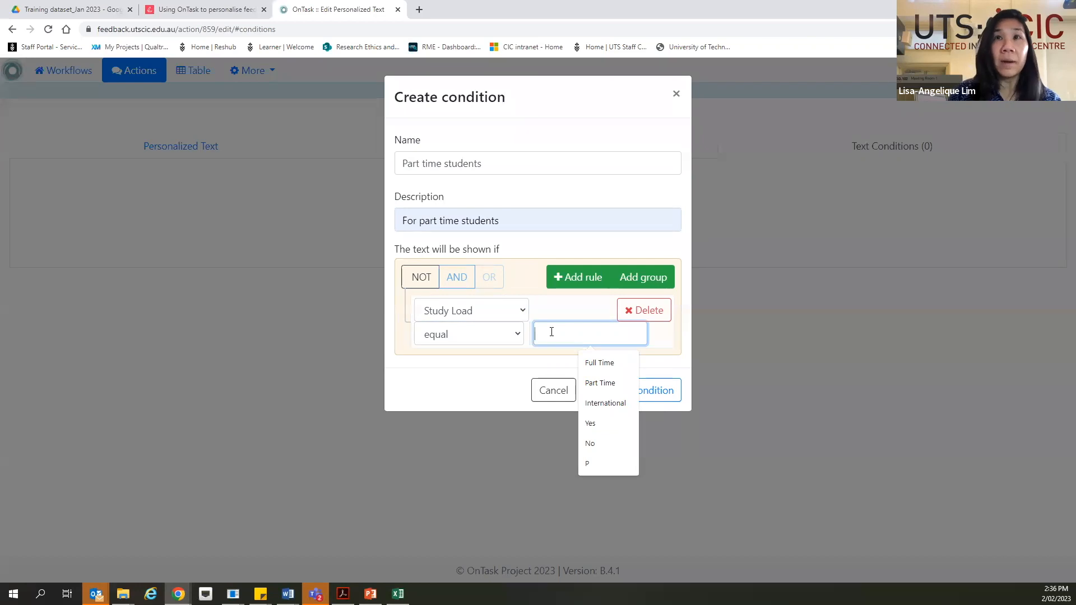
left_click(611, 384)
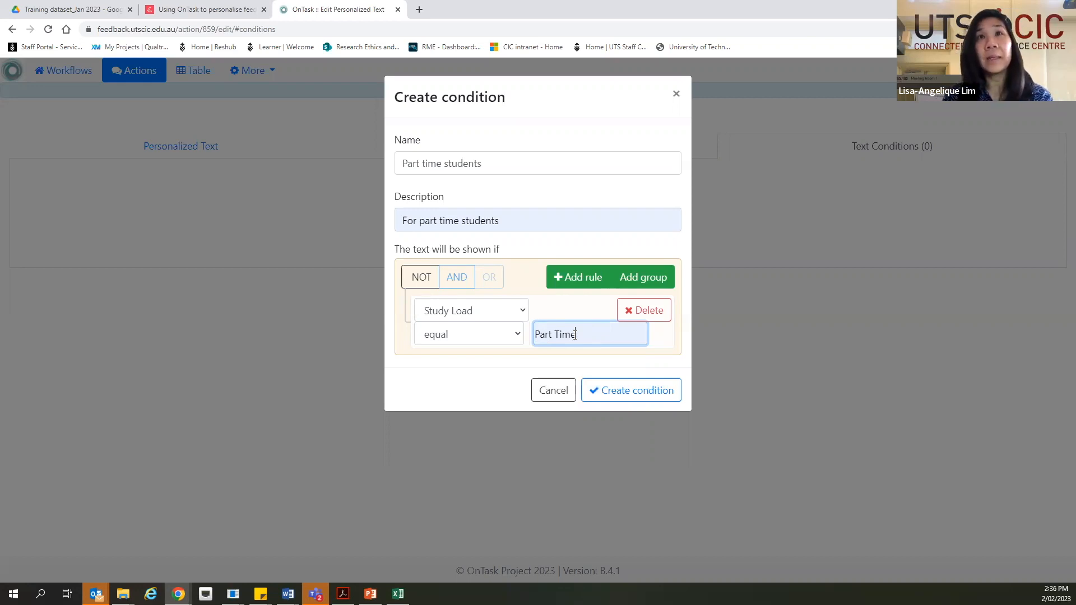
left_click(640, 394)
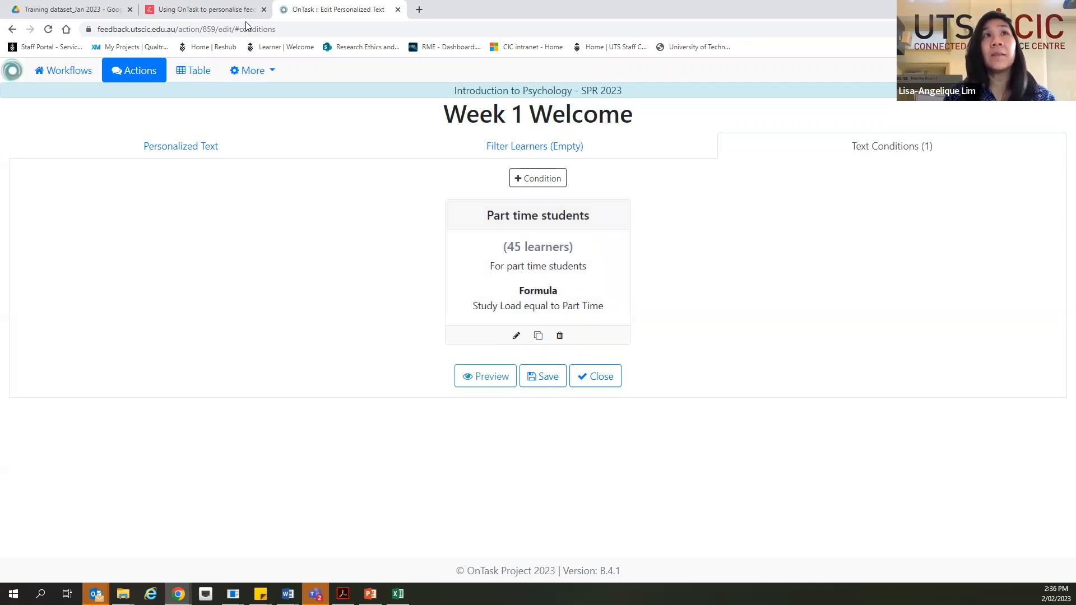
- Return to the training slides and advance to page 40, which shows the example Full Time condition
left_click(204, 9)
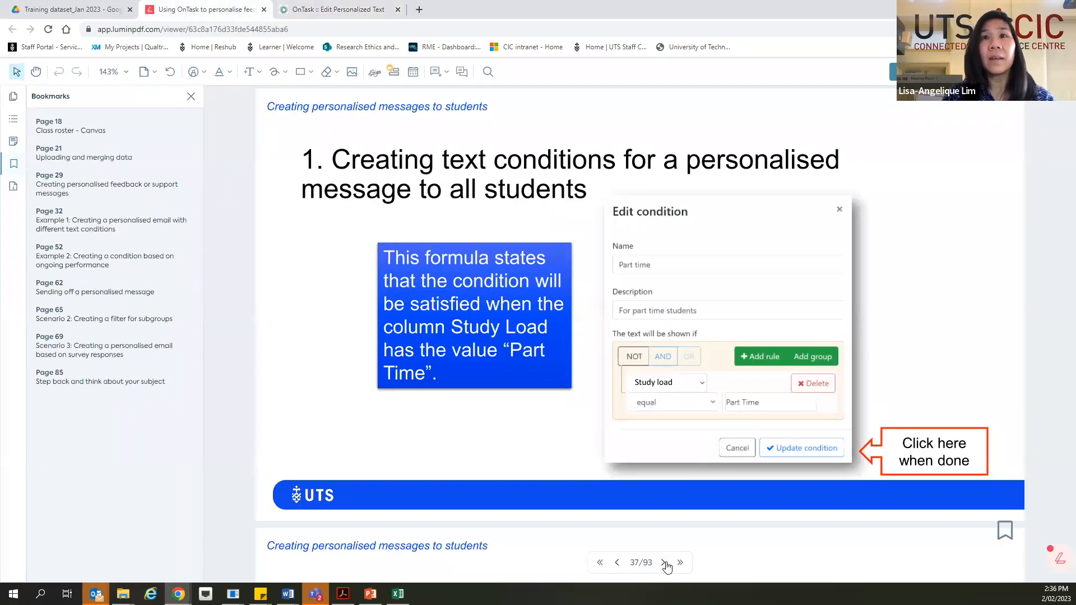
left_click(664, 564)
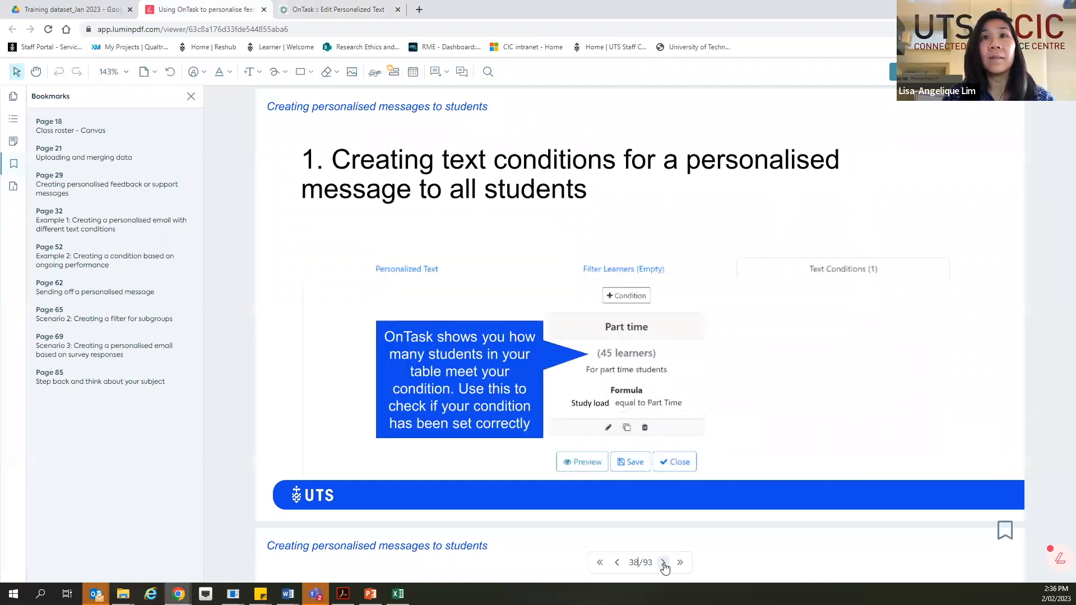
left_click(664, 563)
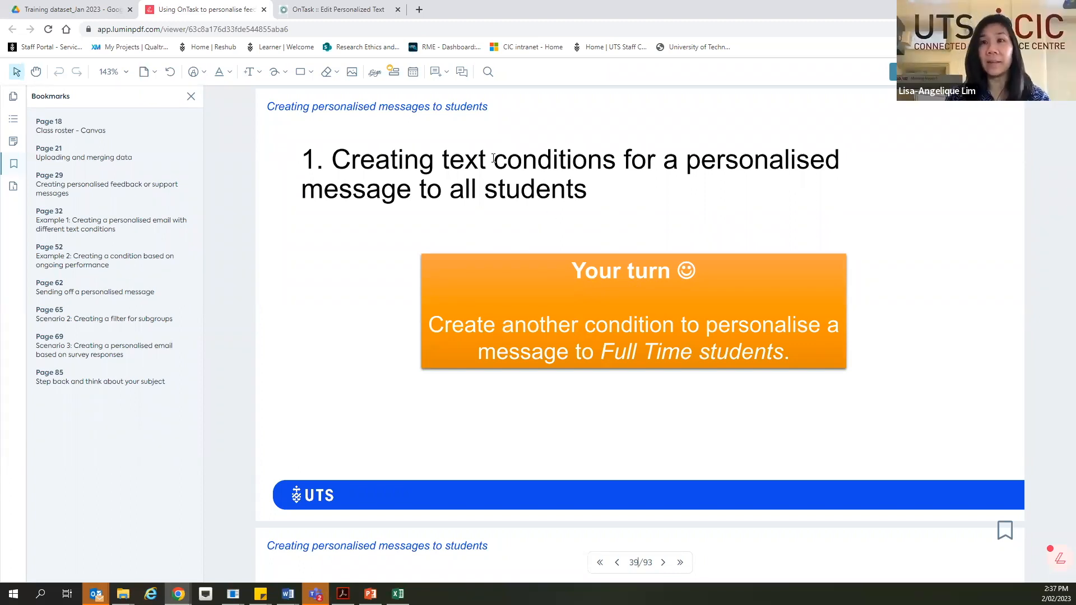
left_click(330, 15)
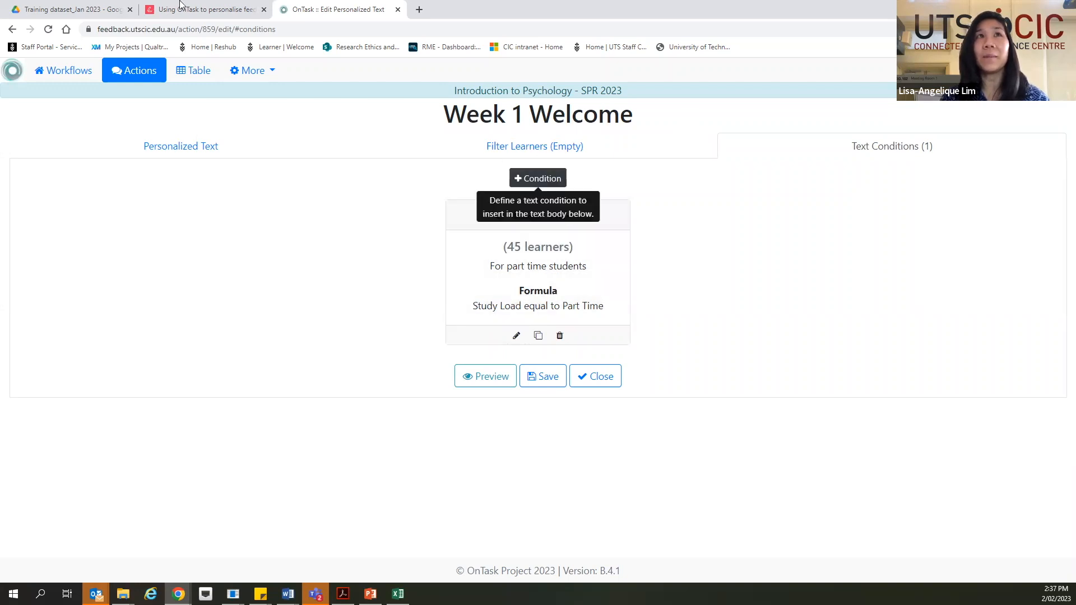
left_click(205, 10)
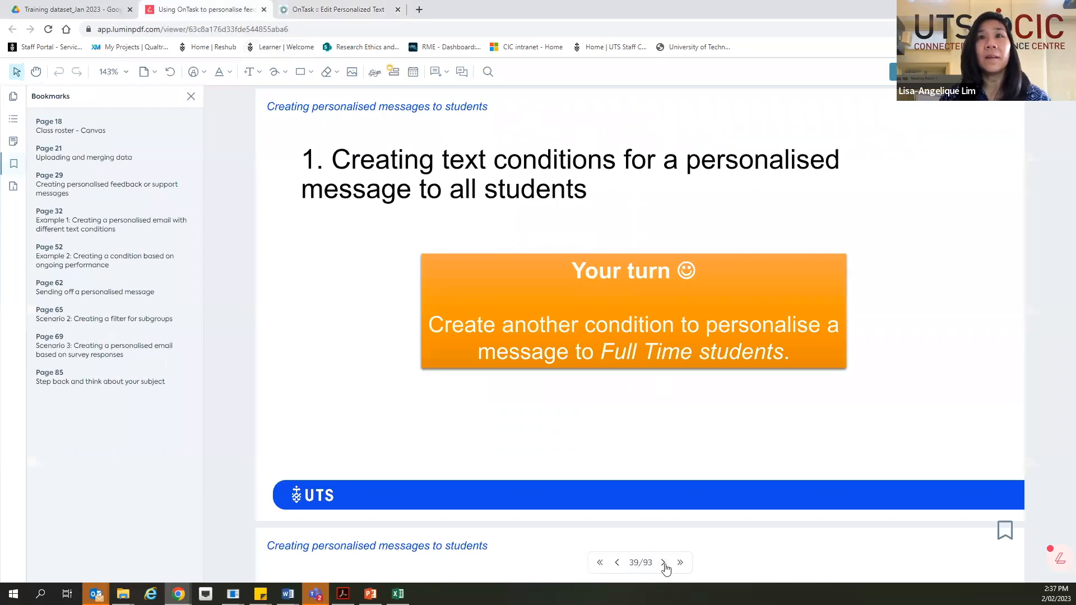
left_click(664, 563)
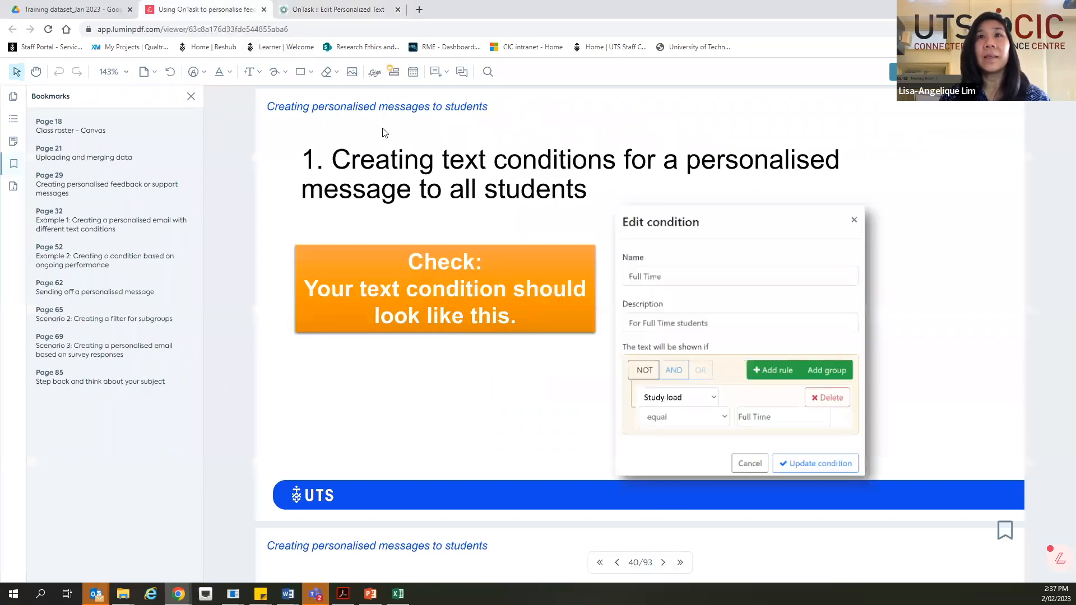
- In OnTask, start a second text condition named "Full Time" with the description "For Full Time students"
left_click(341, 9)
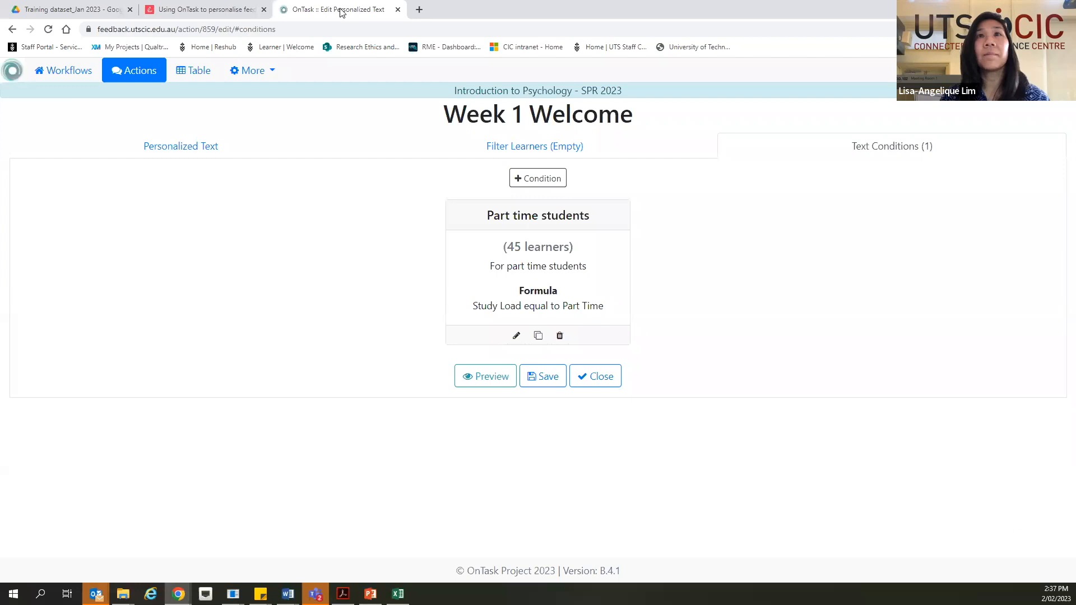
left_click(543, 178)
left_click(490, 162)
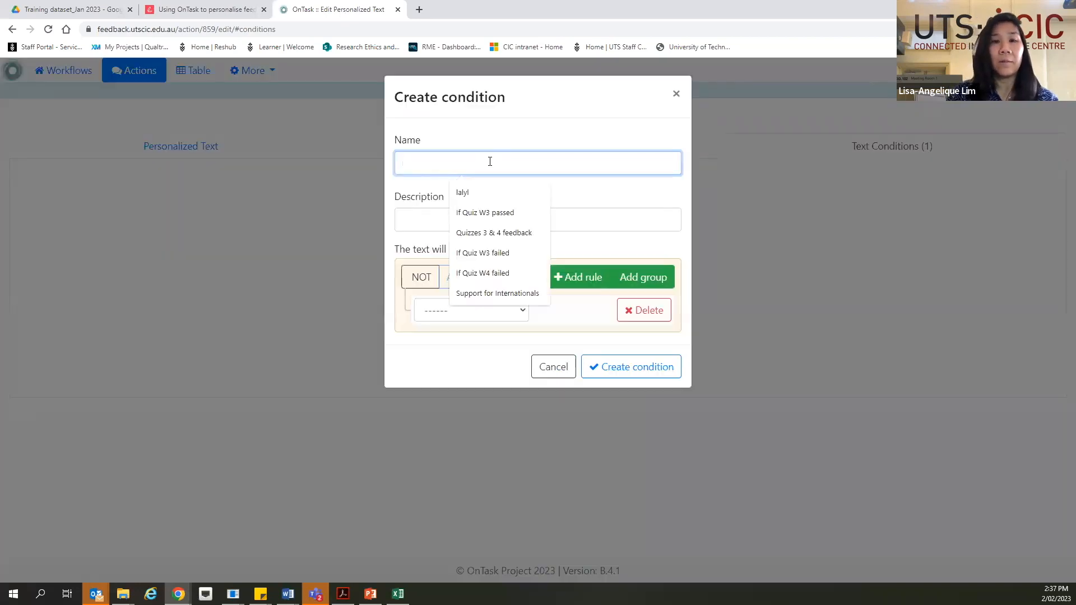
type("Full")
left_click(477, 196)
left_click(466, 216)
type("For")
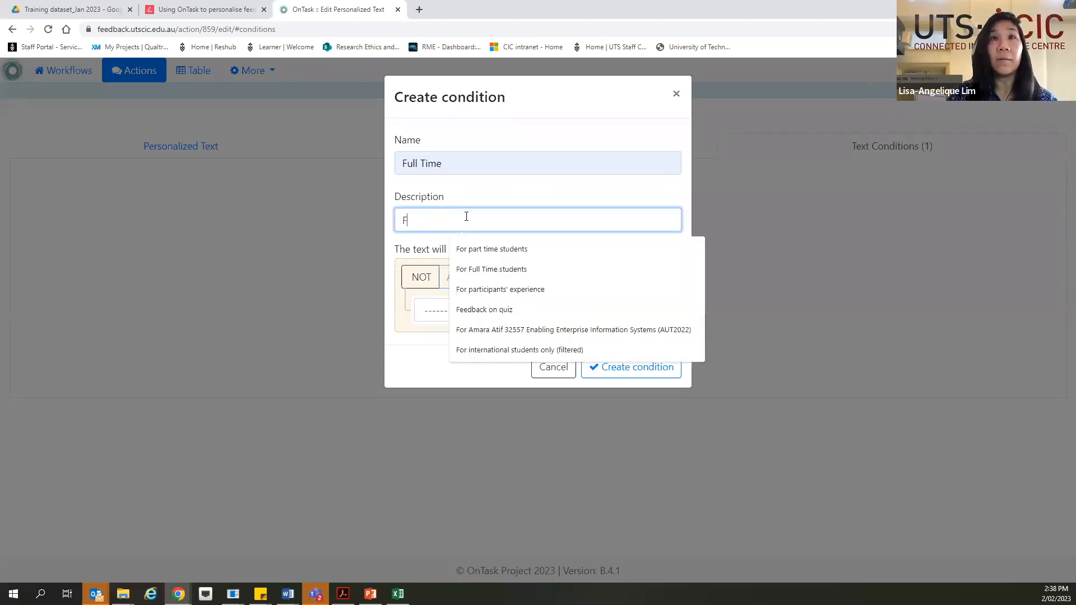
left_click(479, 271)
left_click(477, 273)
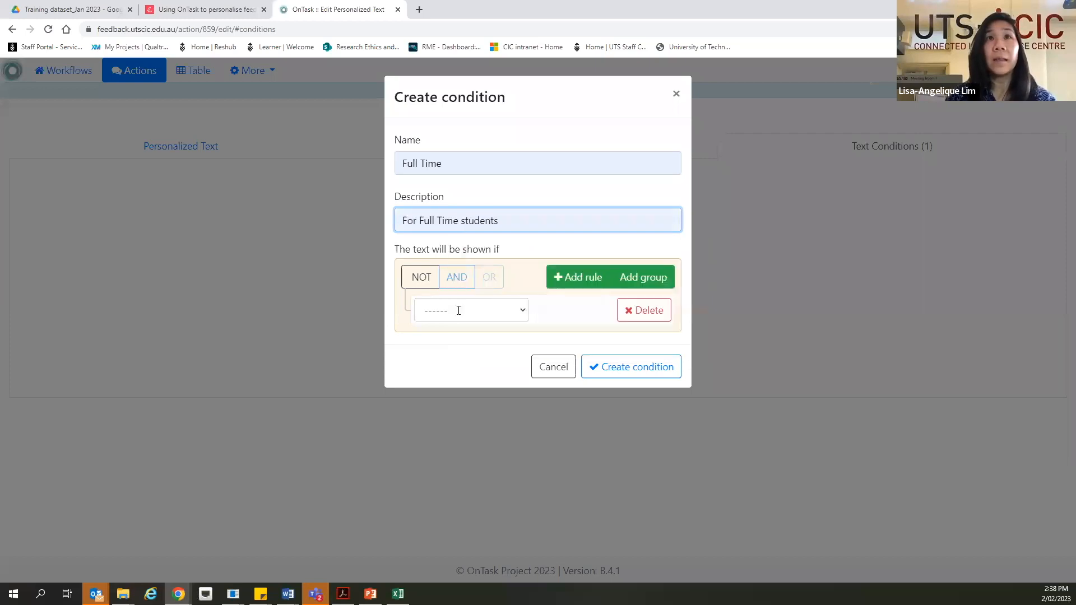
- Set the second condition's rule to Study Load equal "Full Time" and create the condition
left_click(497, 312)
left_click(470, 179)
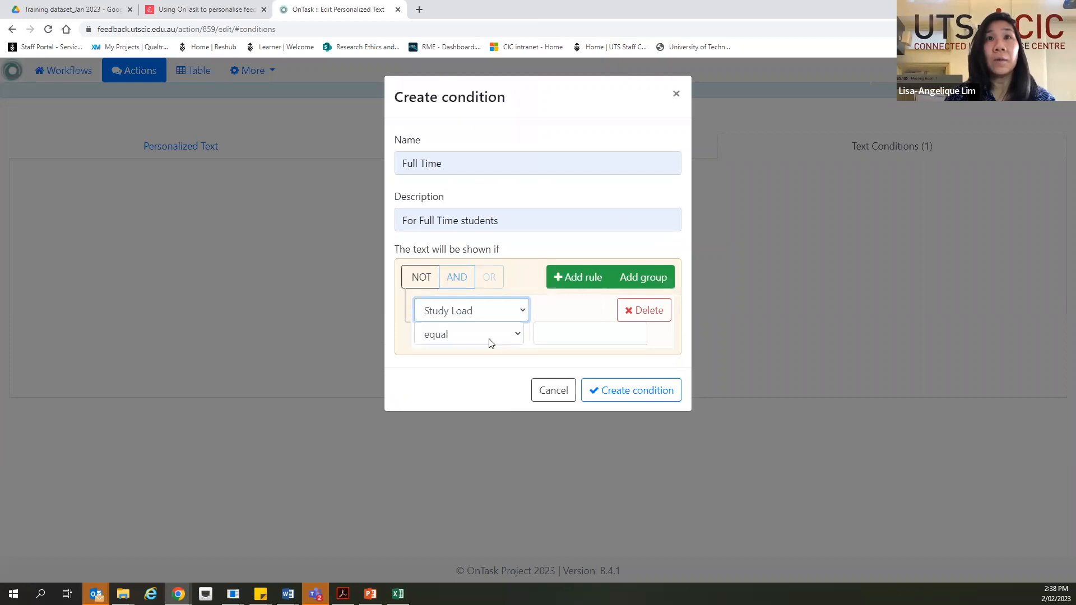
left_click(557, 338)
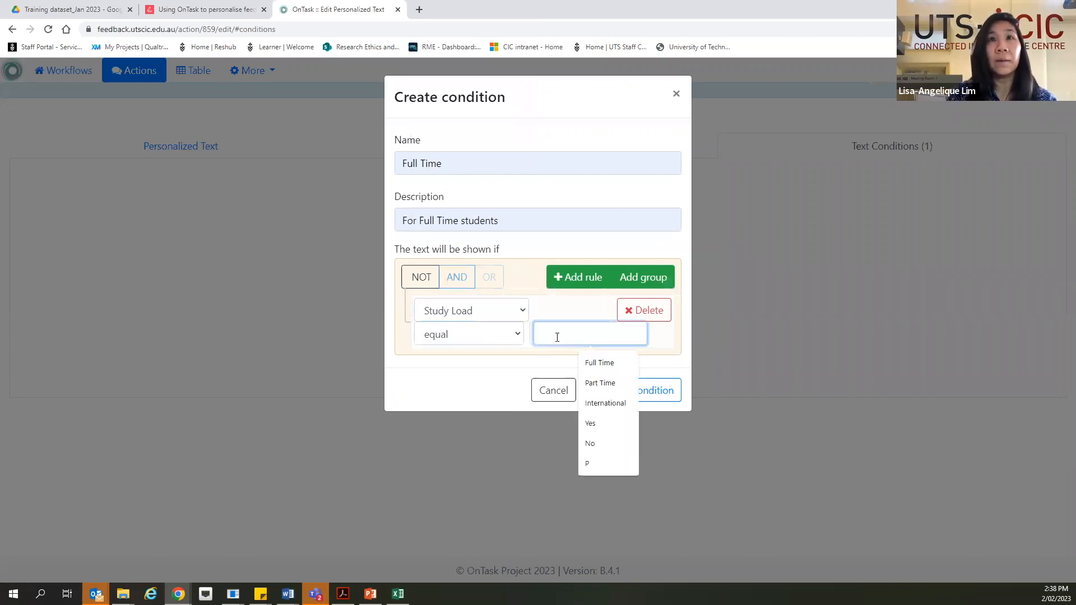
type("Full Time")
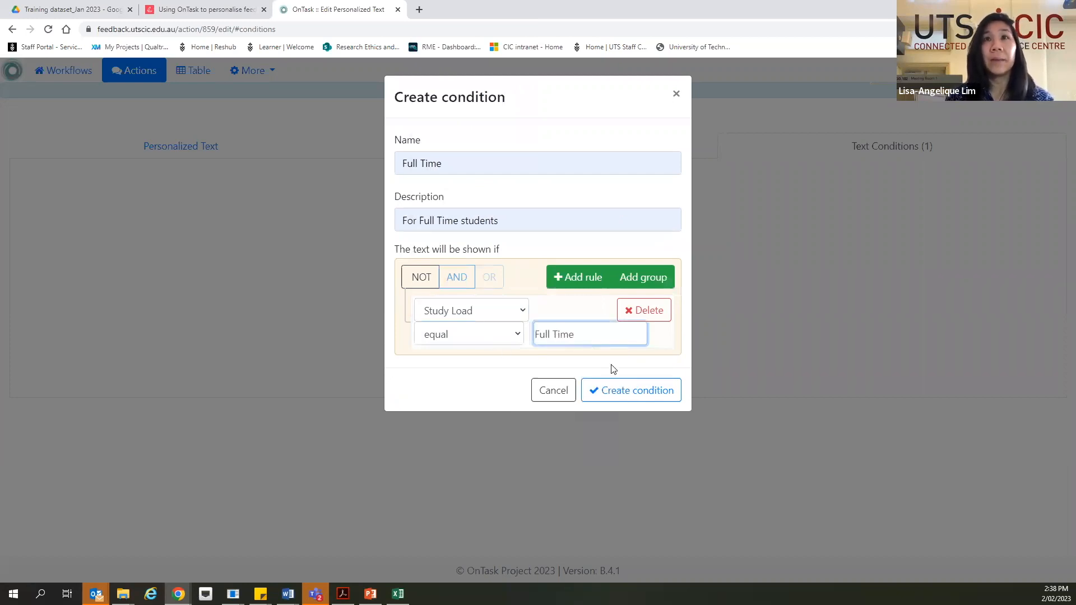
left_click(620, 392)
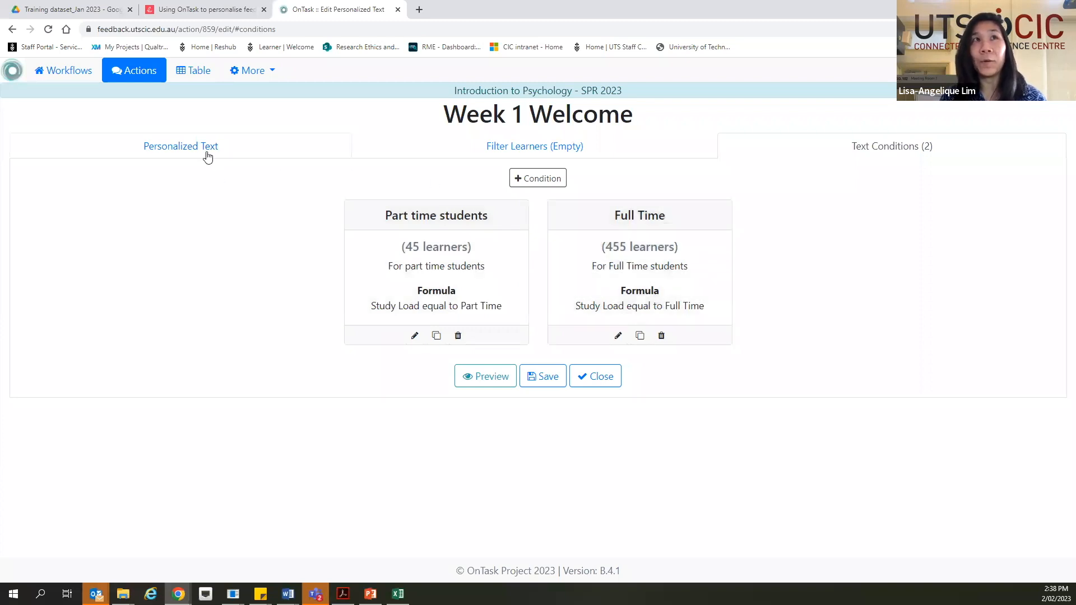
- View the training slides up to page 42 on writing the email in the message editor, and return to OnTask
left_click(222, 9)
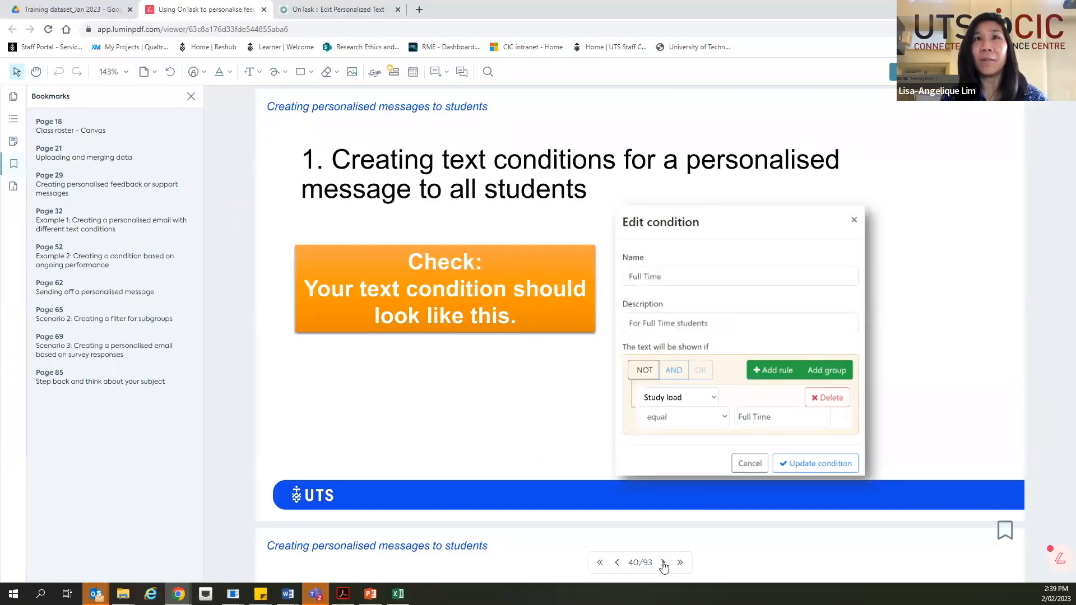
left_click(664, 563)
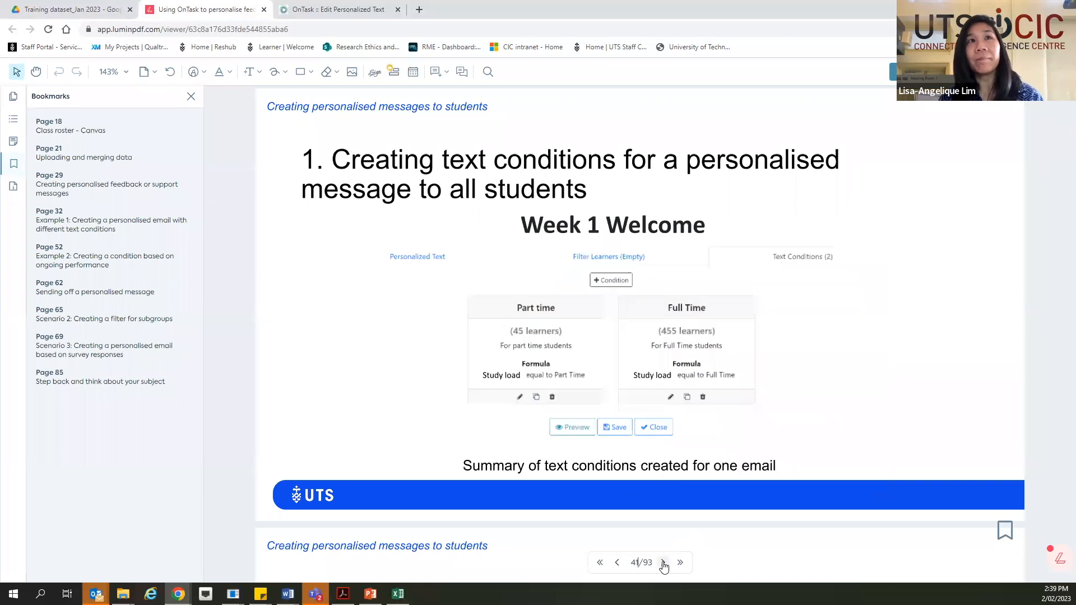
left_click(664, 563)
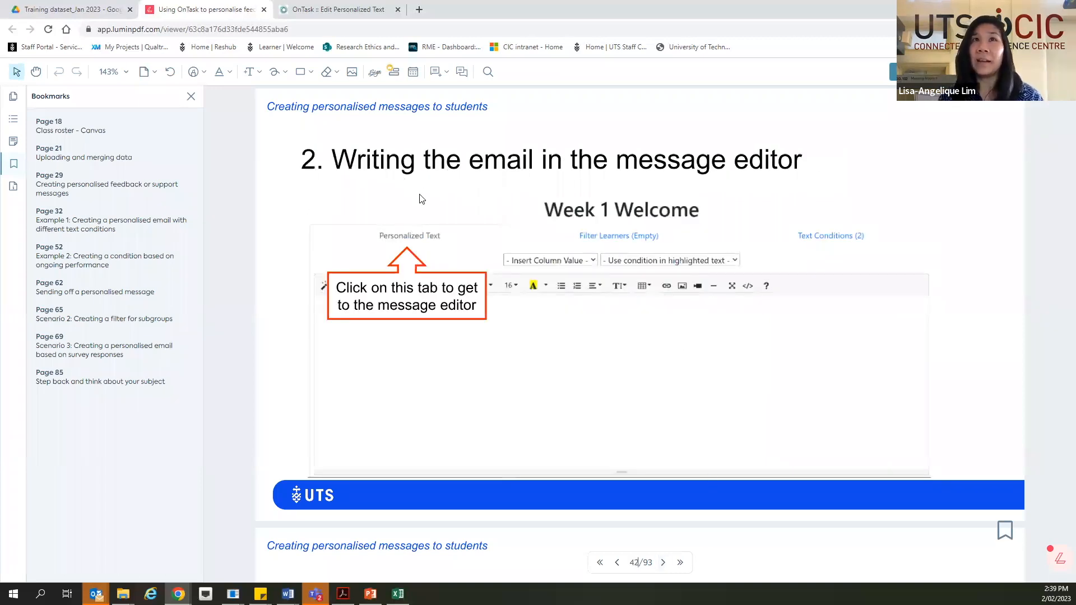
left_click(312, 10)
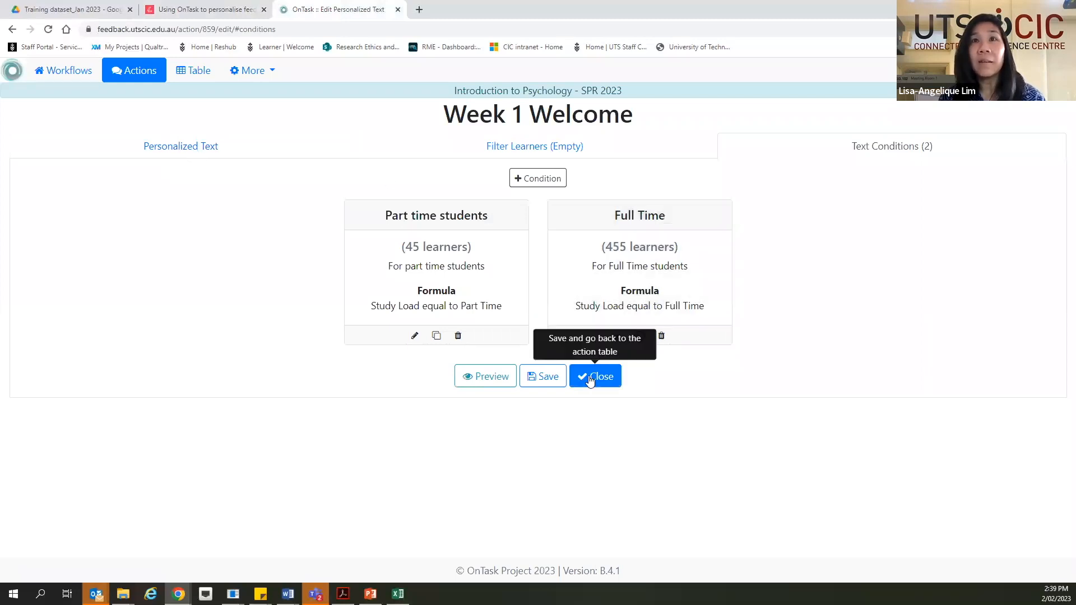
- Save the action's text conditions and open the empty Personalized Text editor for writing
left_click(546, 377)
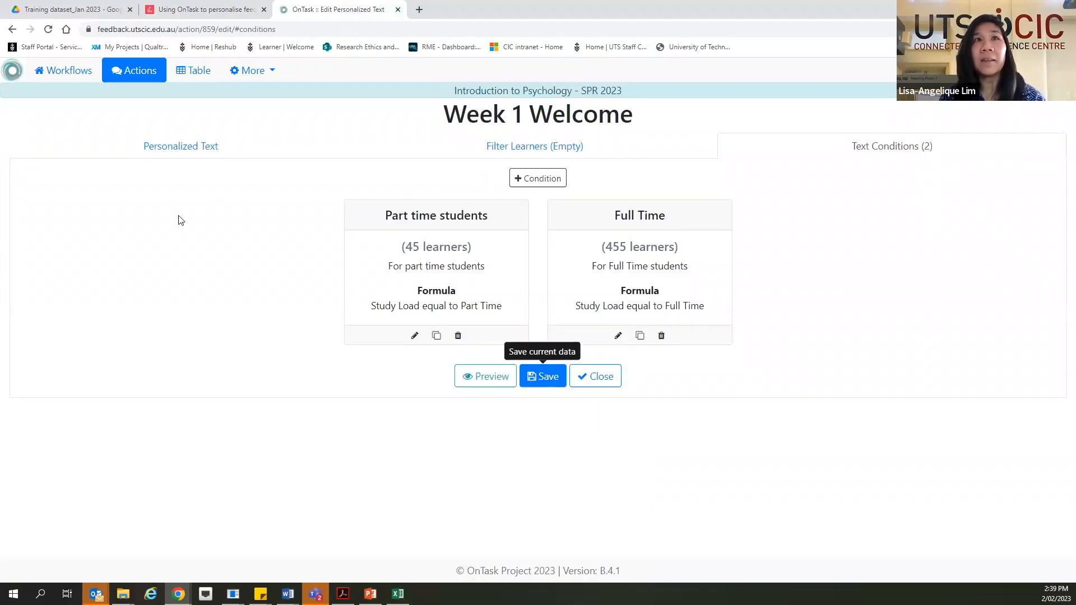
left_click(171, 148)
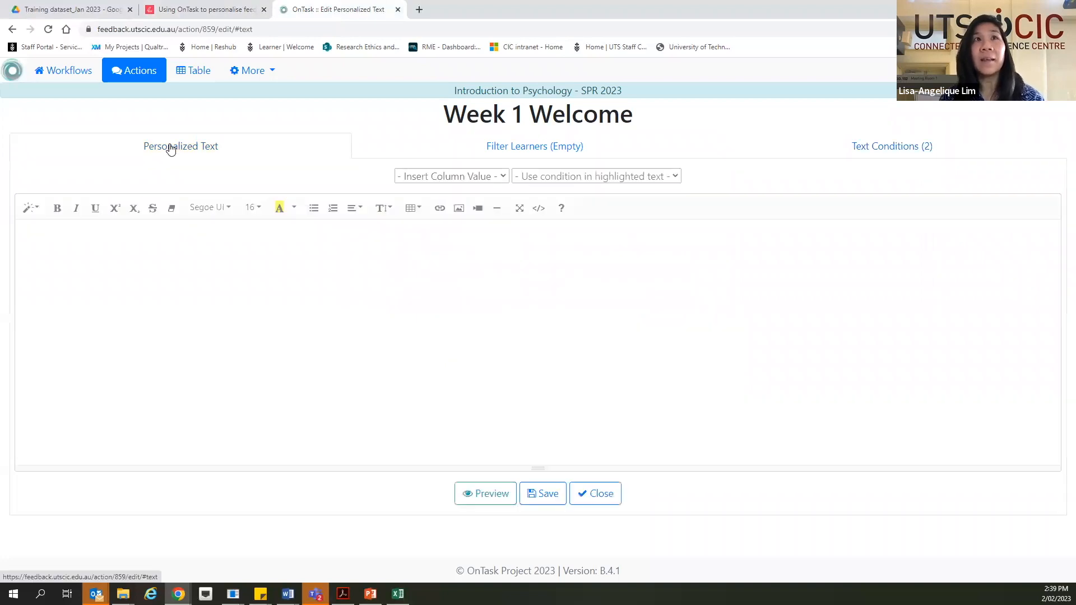
left_click(179, 236)
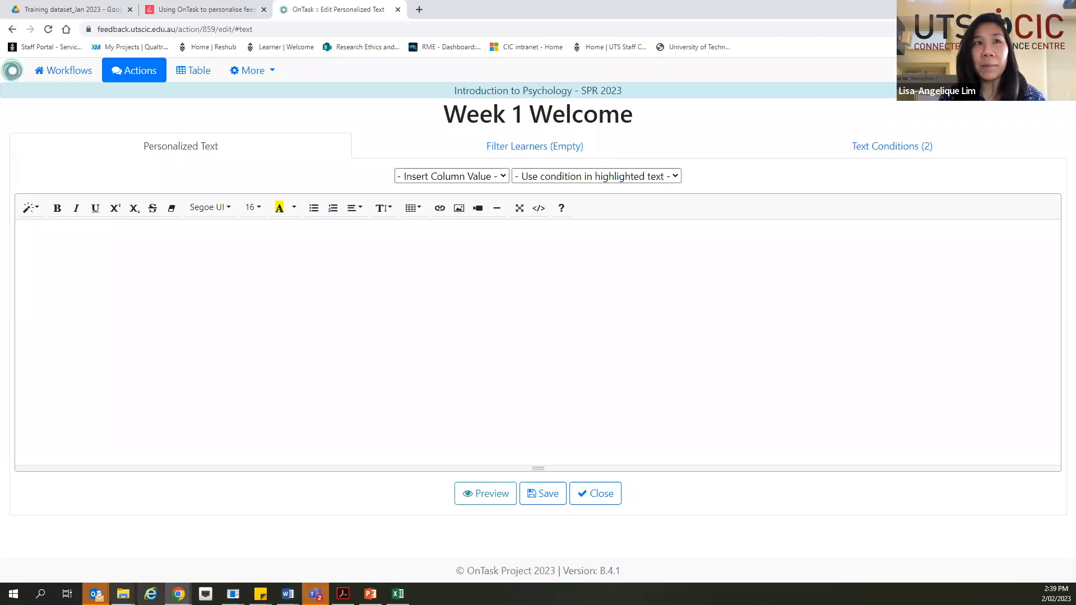
- Open "Message text - Week 1 Welcome.docx" from the Message texts folder in Word and maximise its window
mouse_move(123, 594)
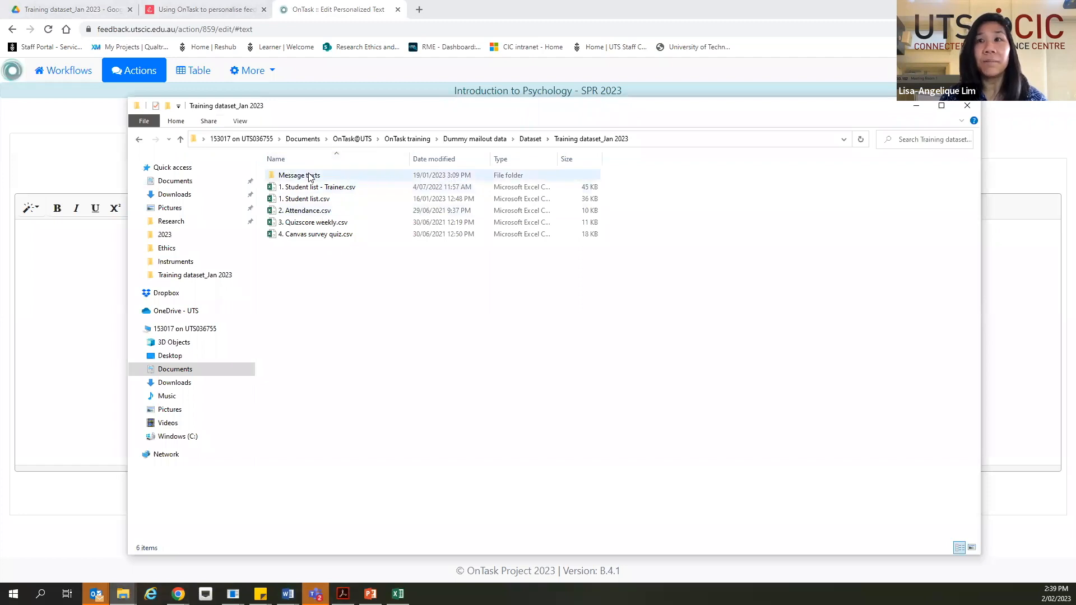
double_click(310, 176)
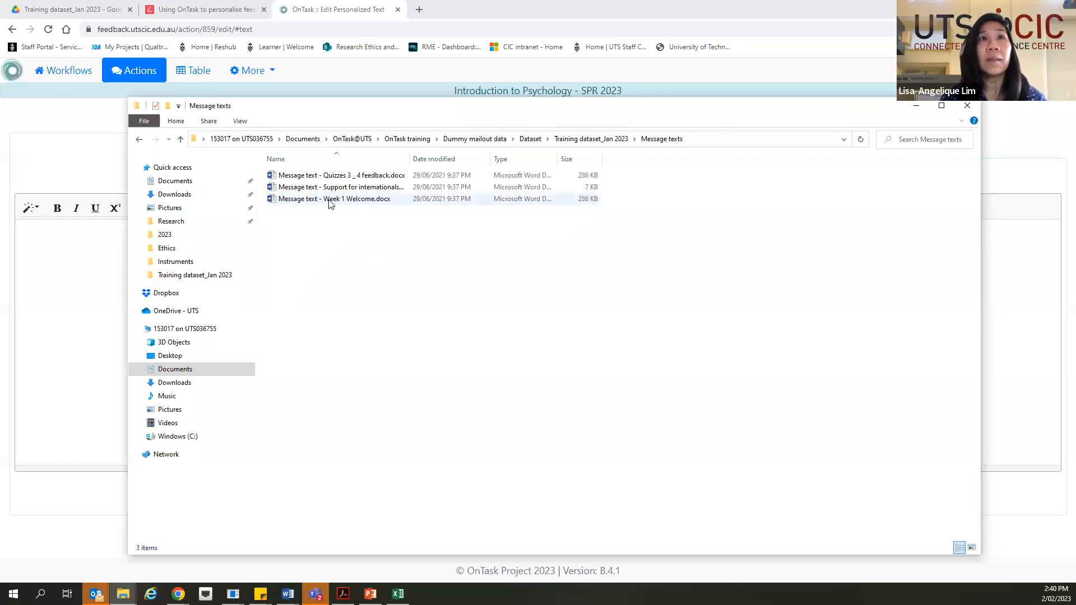
double_click(359, 199)
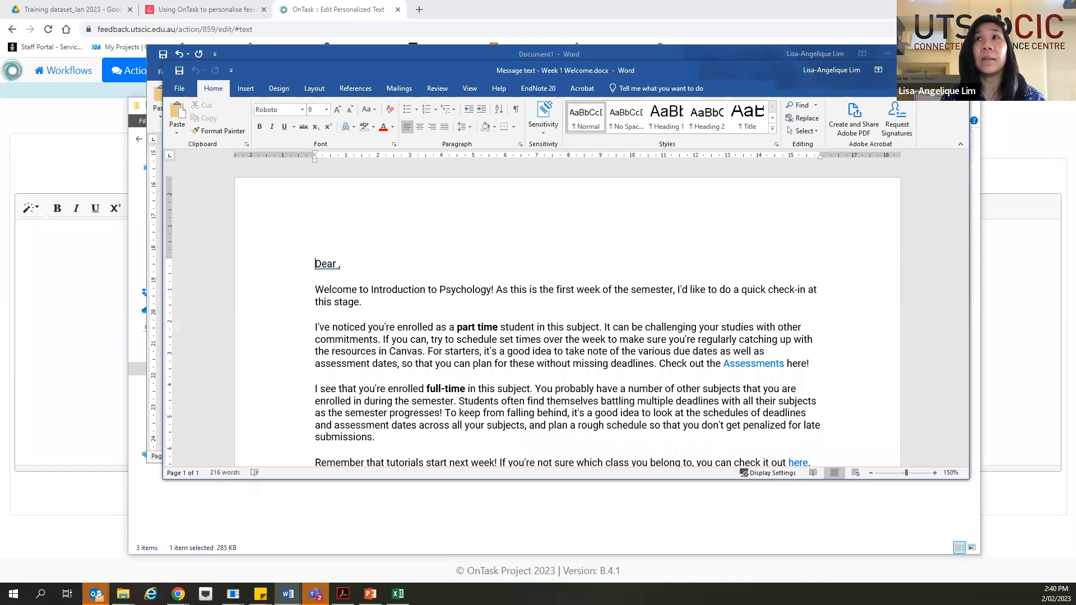
left_click(930, 70)
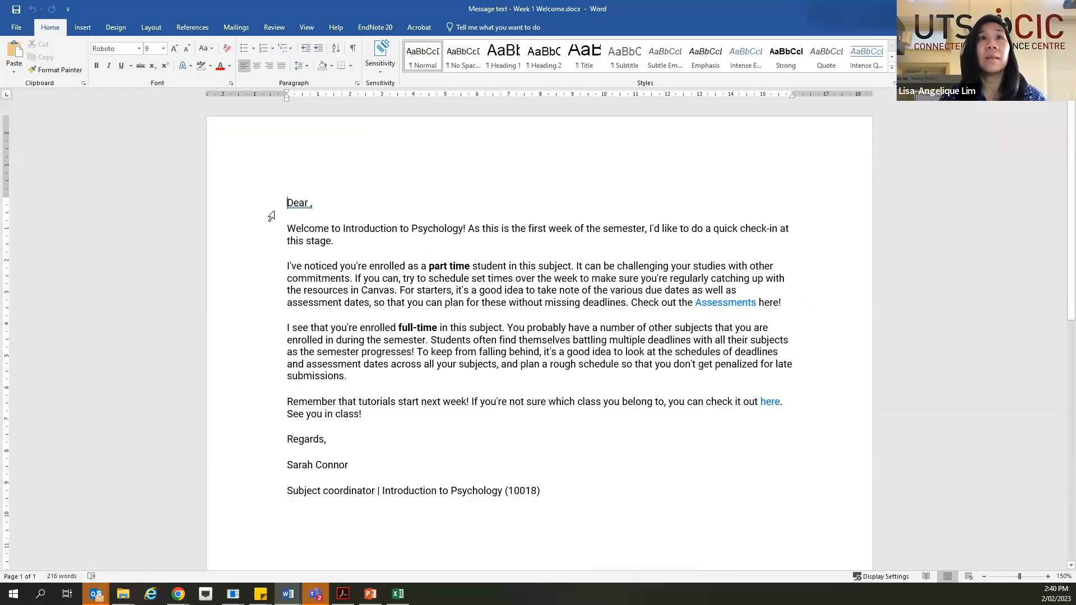
- Copy the entire welcome message from the Word document and paste it into OnTask's personalised text editor
left_click_drag(287, 203, 562, 494)
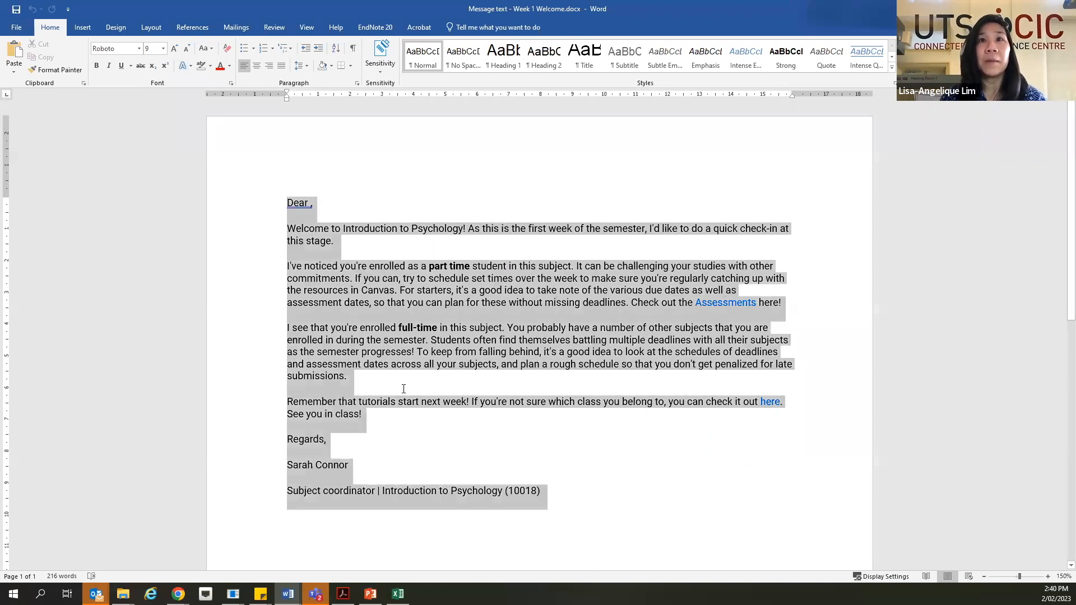
right_click(334, 292)
left_click(368, 312)
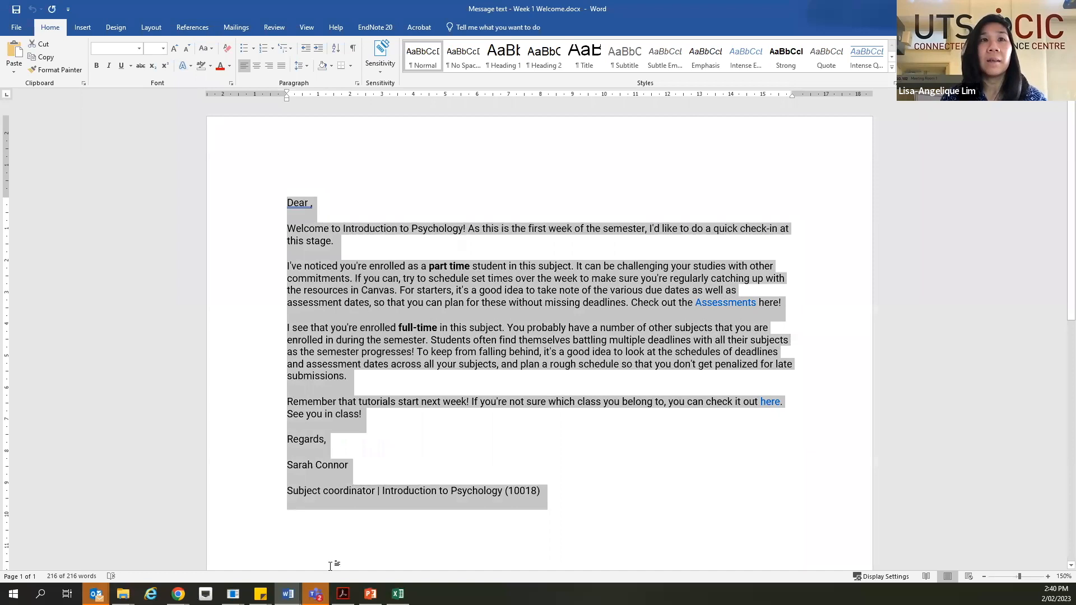
mouse_move(178, 593)
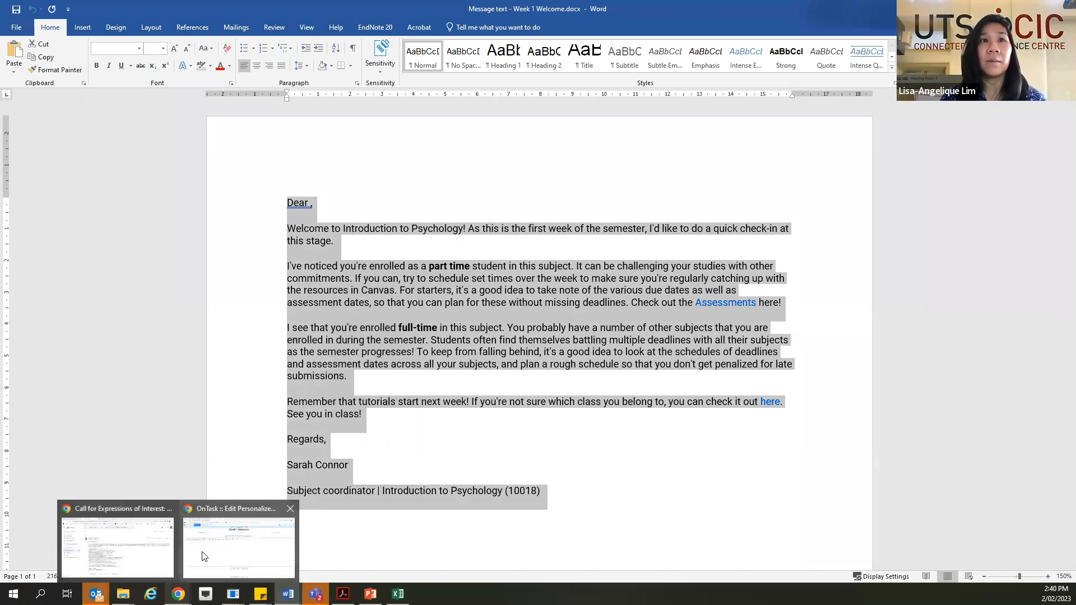
left_click(206, 556)
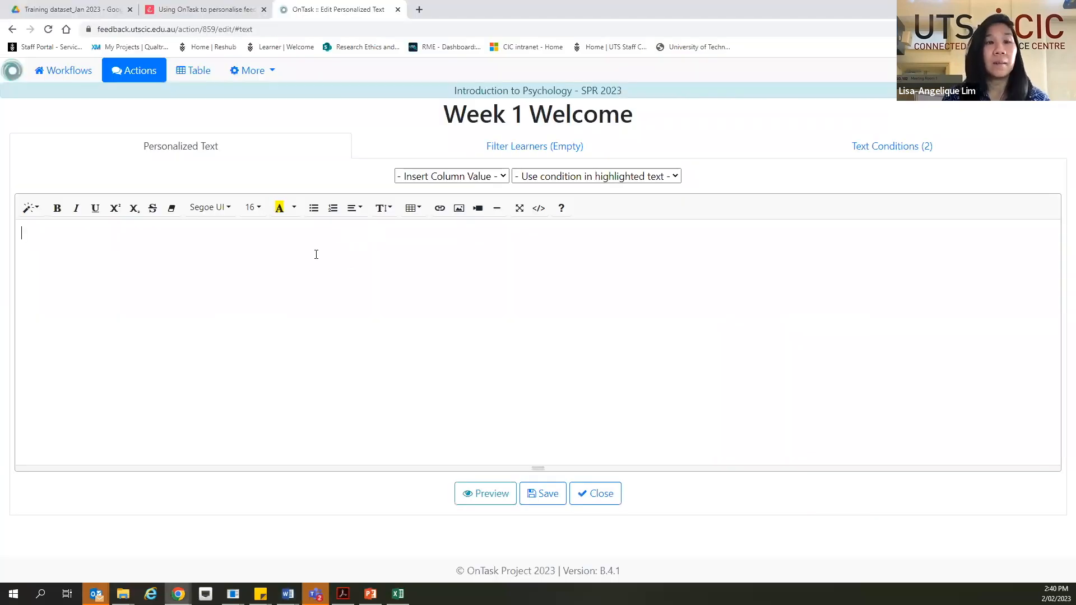
key("ctrl+v")
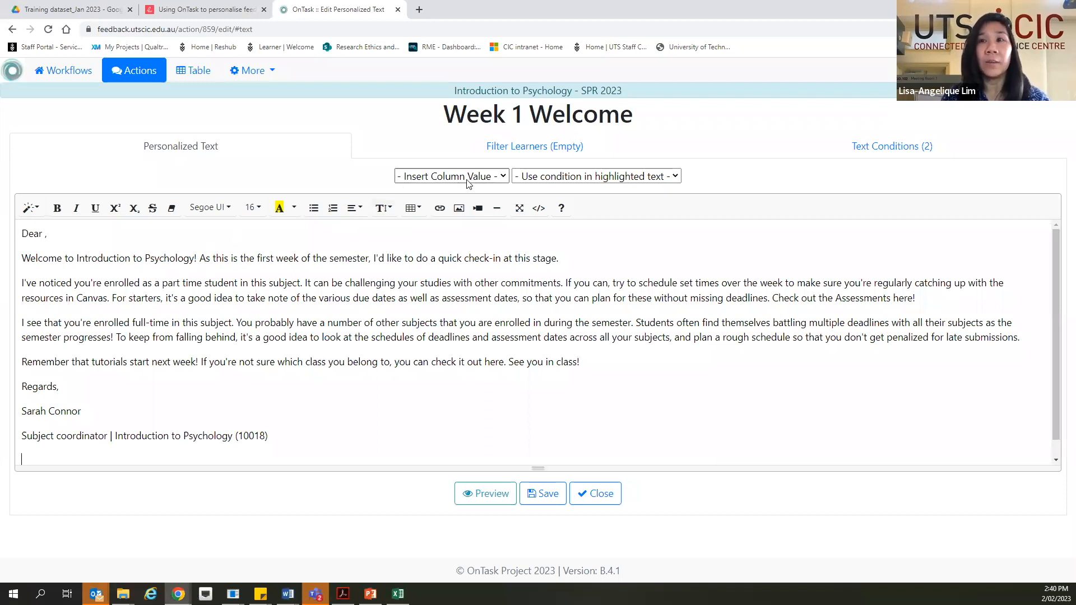
- Insert the GivenName column value after "Dear" in the greeting, before the comma
left_click(45, 235)
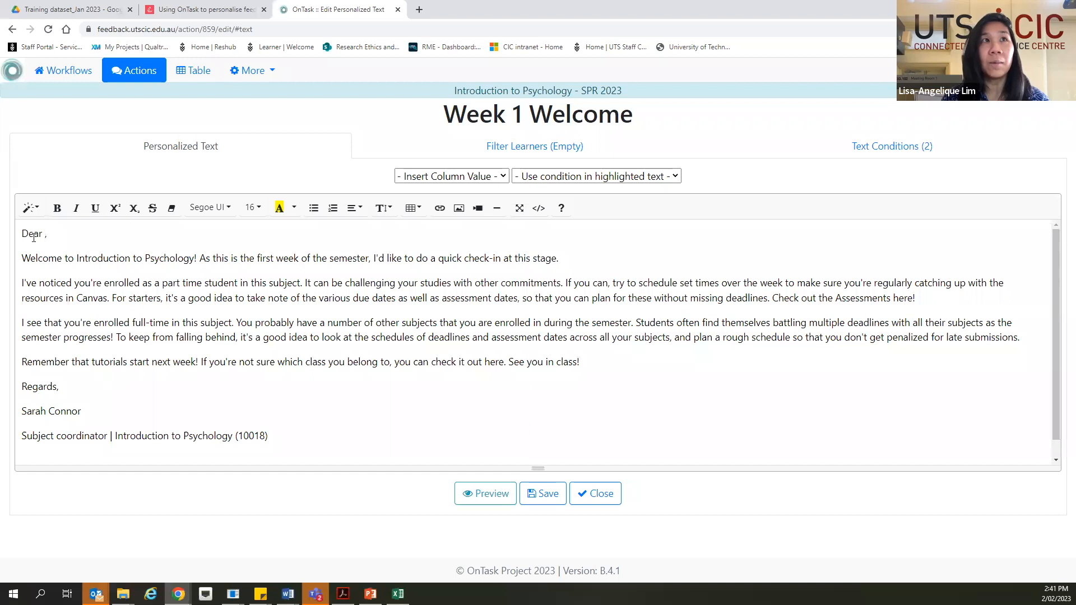
left_click(445, 177)
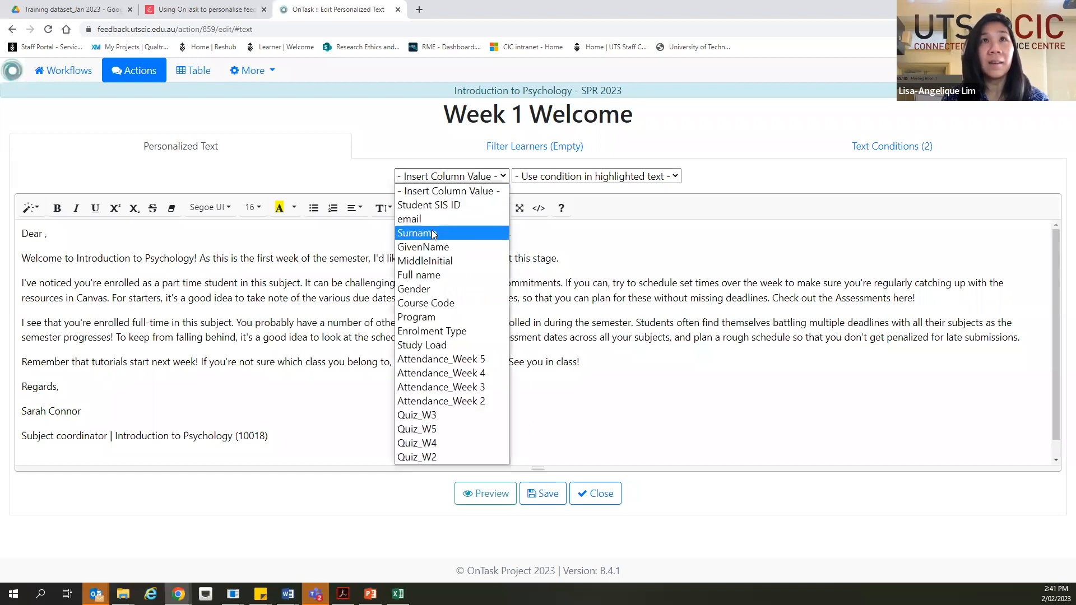
left_click(423, 247)
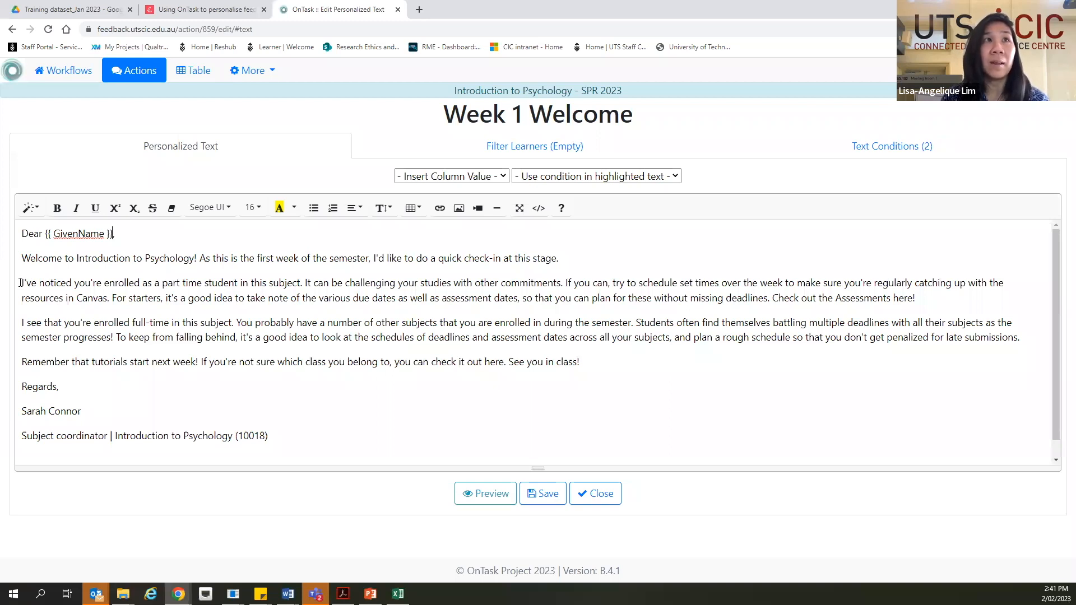
- Apply the "Part time students" condition to the whole paragraph beginning "I've noticed you're enrolled as a part time student"
left_click_drag(21, 283, 282, 298)
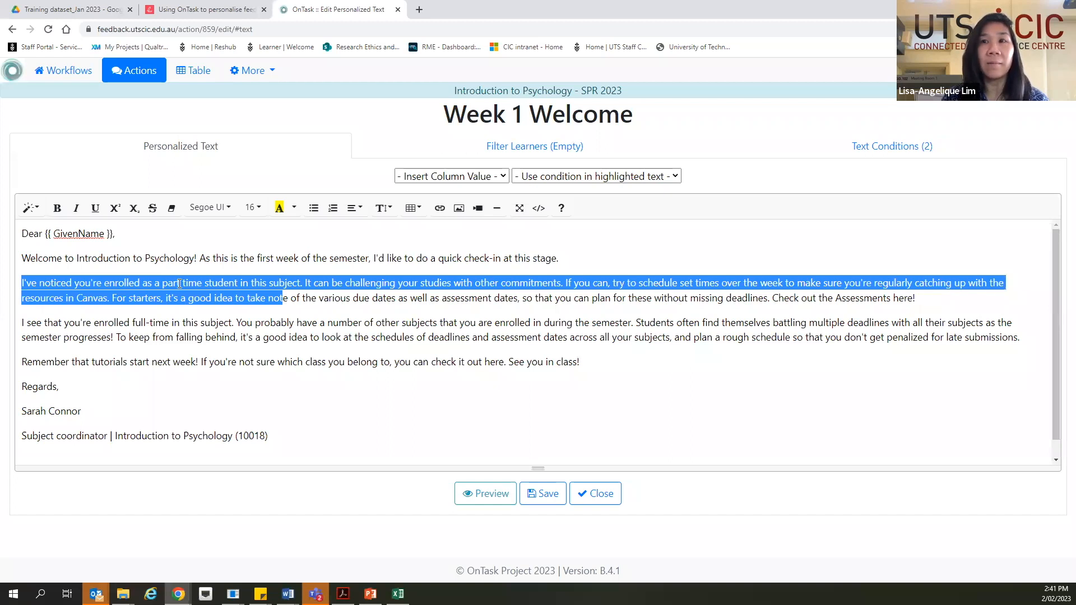
left_click_drag(25, 323, 395, 328)
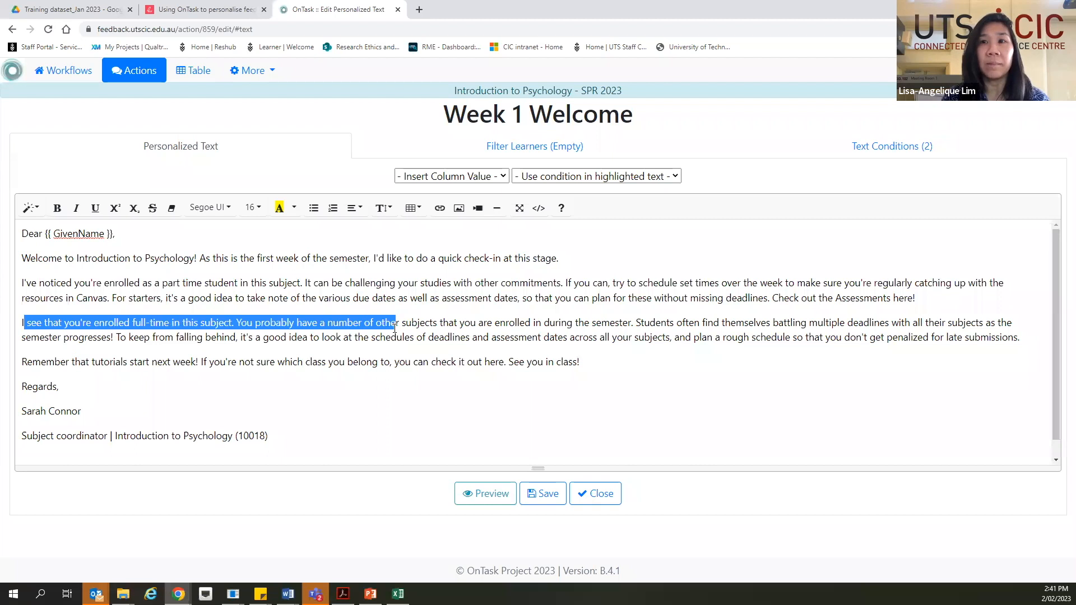
left_click(275, 358)
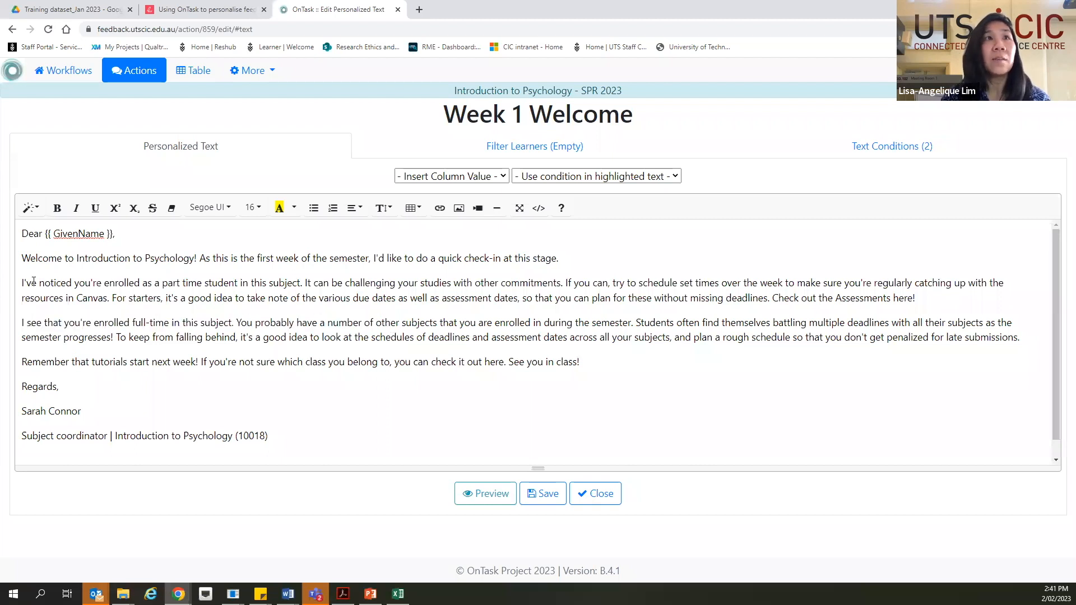
left_click_drag(23, 282, 941, 299)
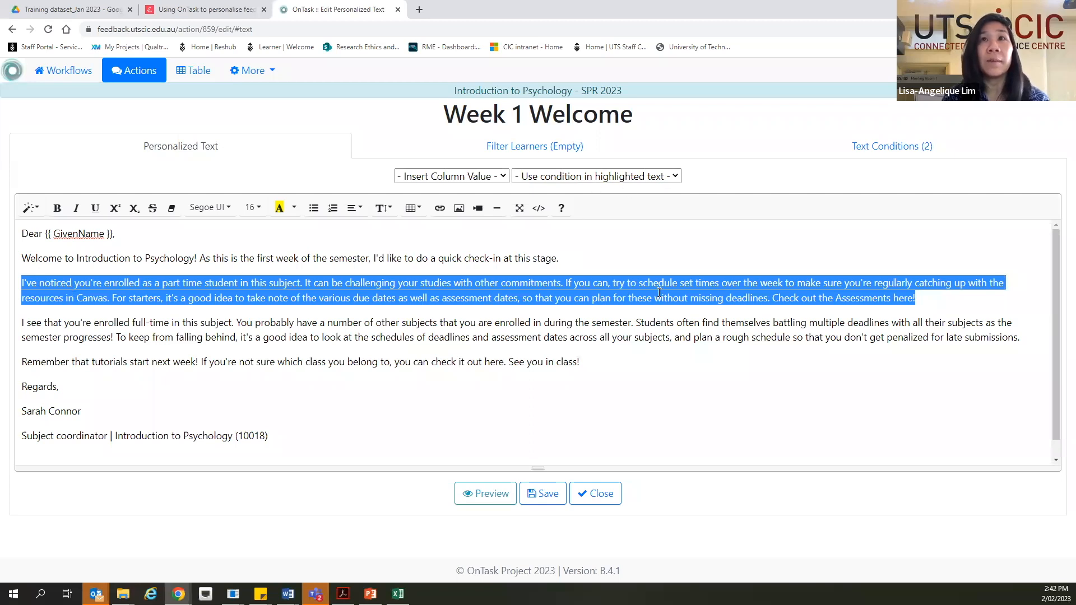
left_click(639, 177)
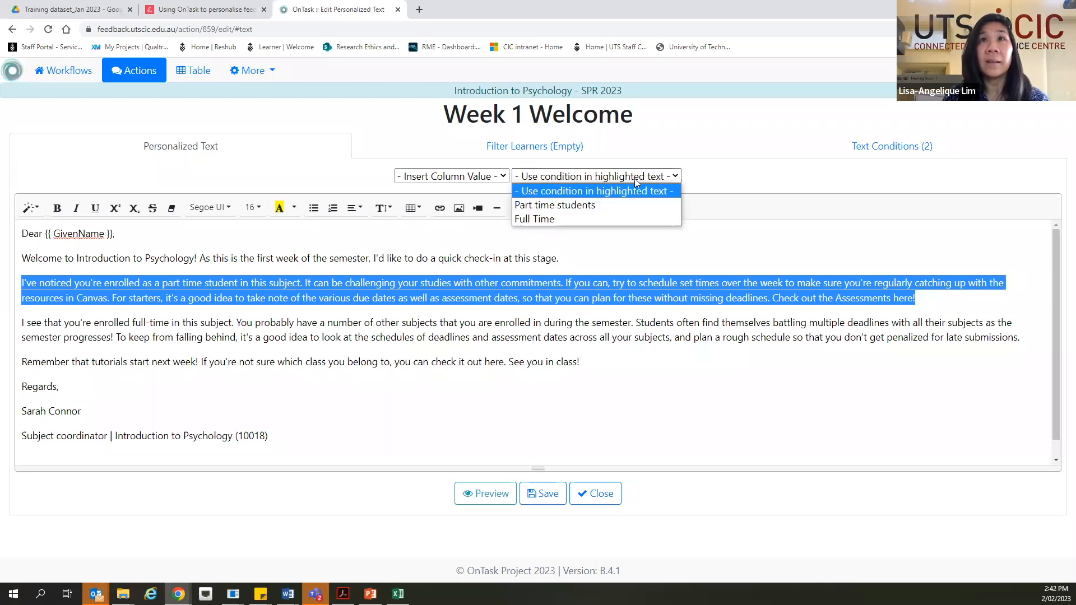
left_click(553, 206)
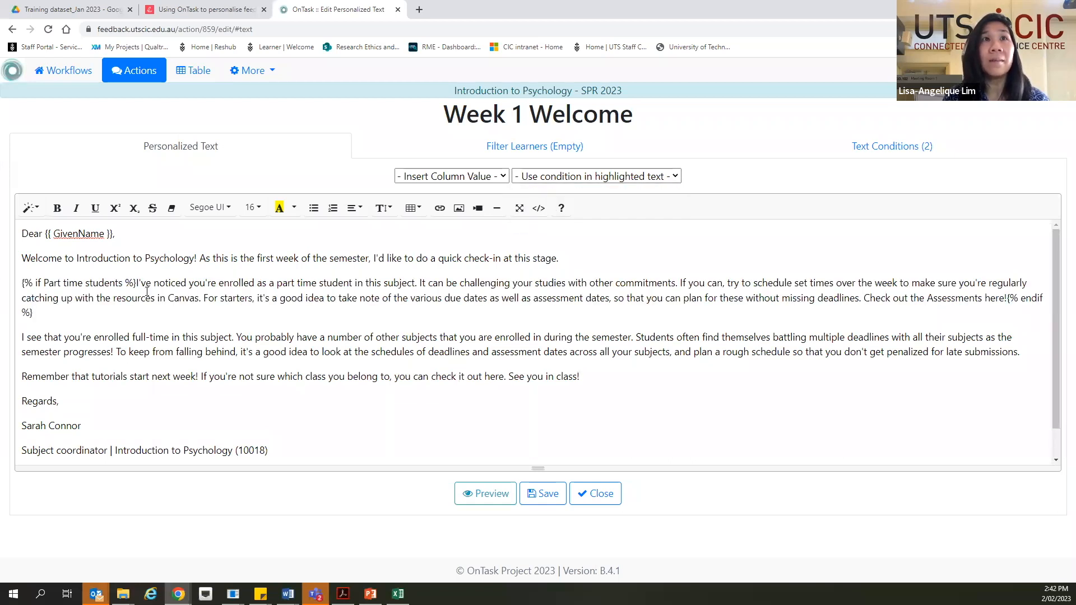
left_click_drag(135, 282, 20, 281)
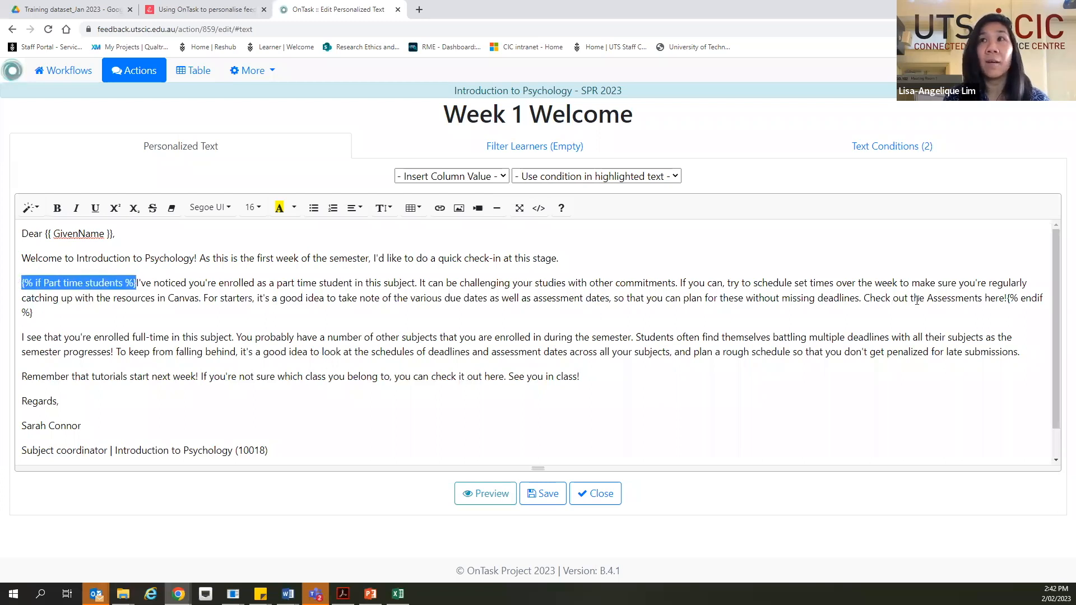
left_click_drag(1008, 298, 1011, 307)
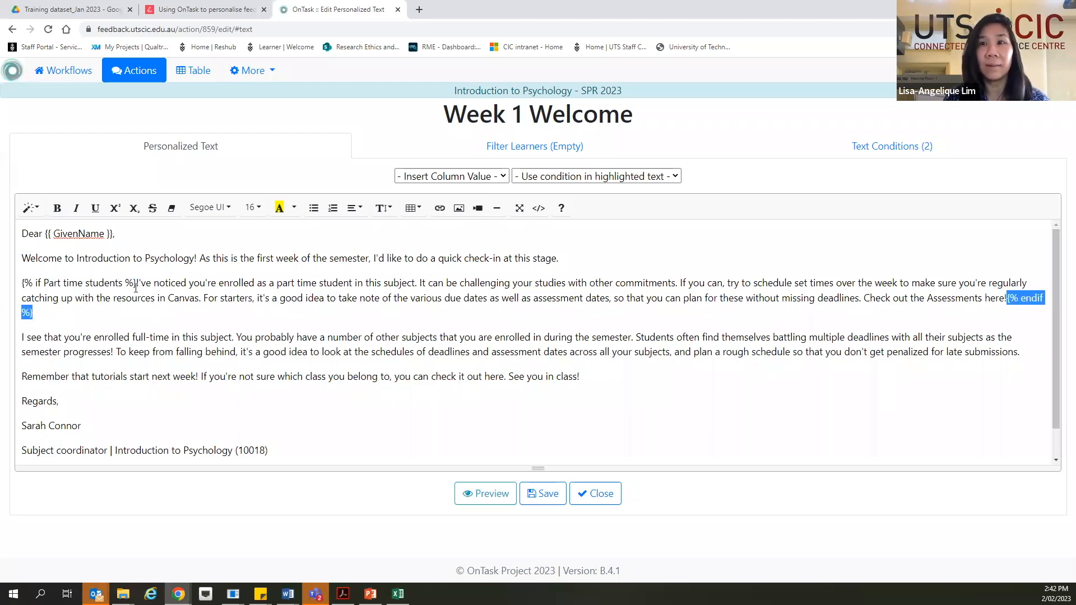
left_click(272, 303)
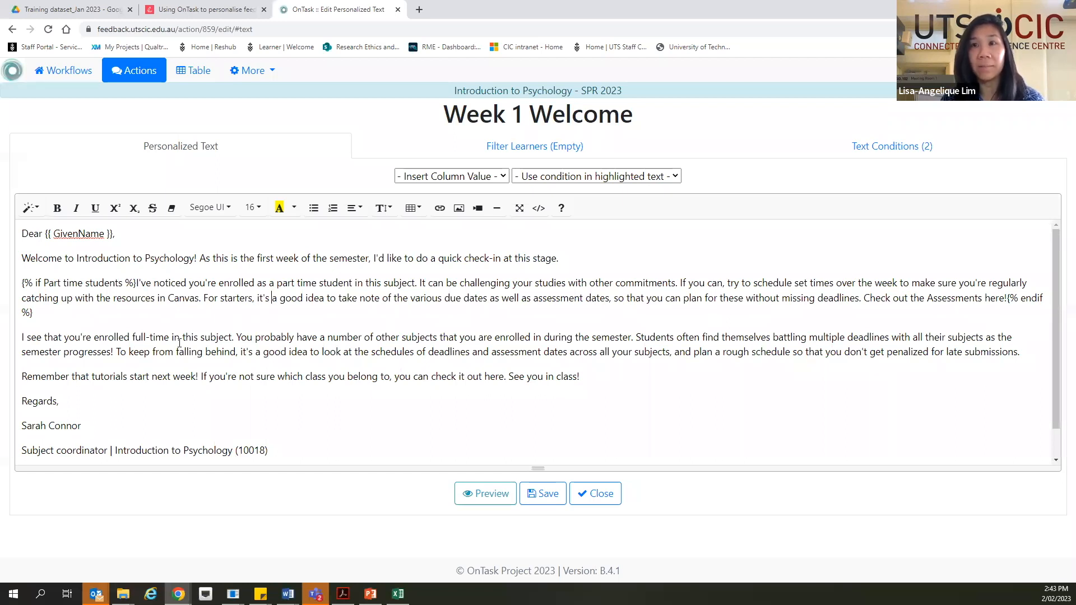
- Apply the "Full Time" condition to the whole paragraph beginning "I see that you're enrolled full-time"
left_click_drag(22, 337, 1030, 359)
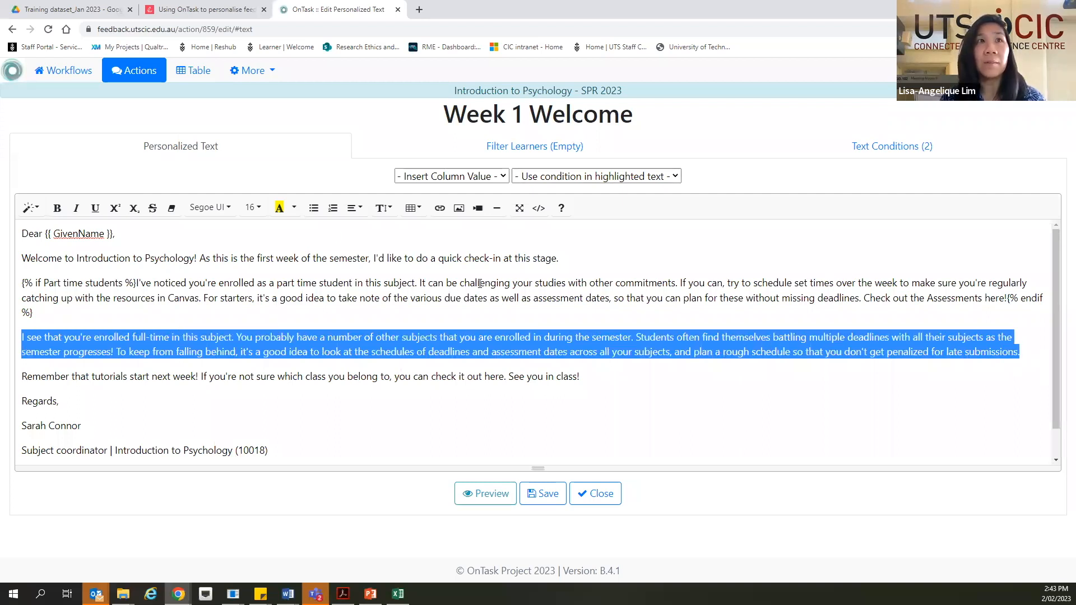
left_click(547, 176)
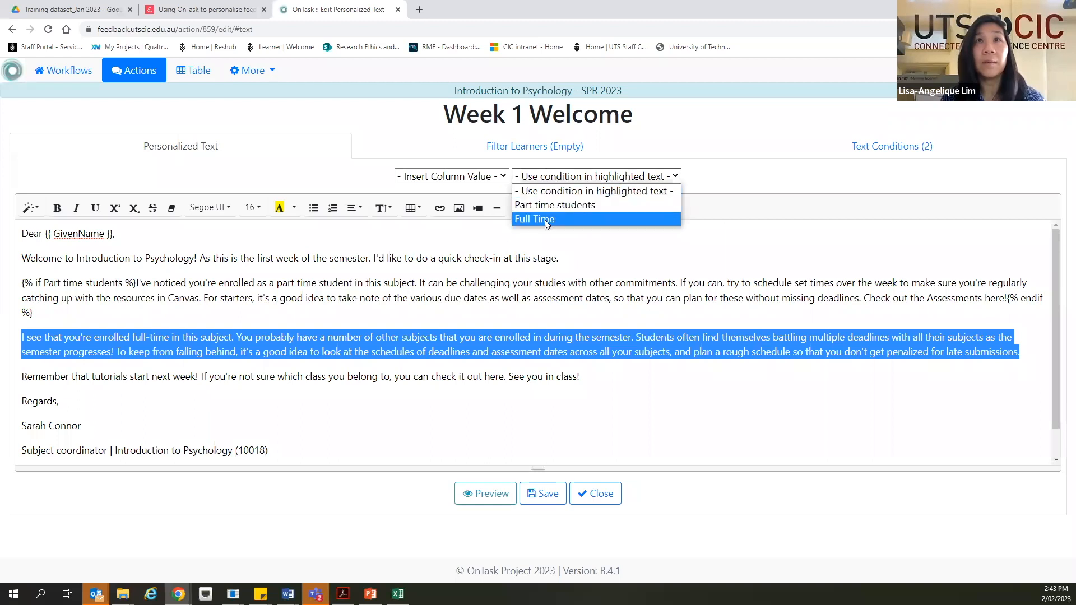
left_click(549, 219)
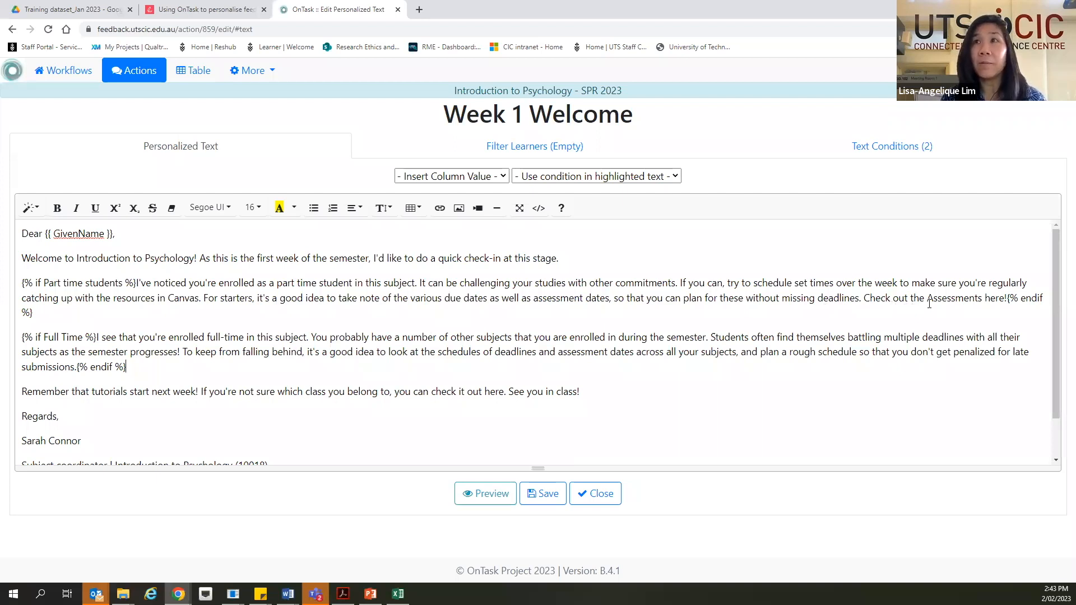
- Link the word "Assessments" in the part-time paragraph to the URL assessment.com
left_click_drag(928, 300, 980, 301)
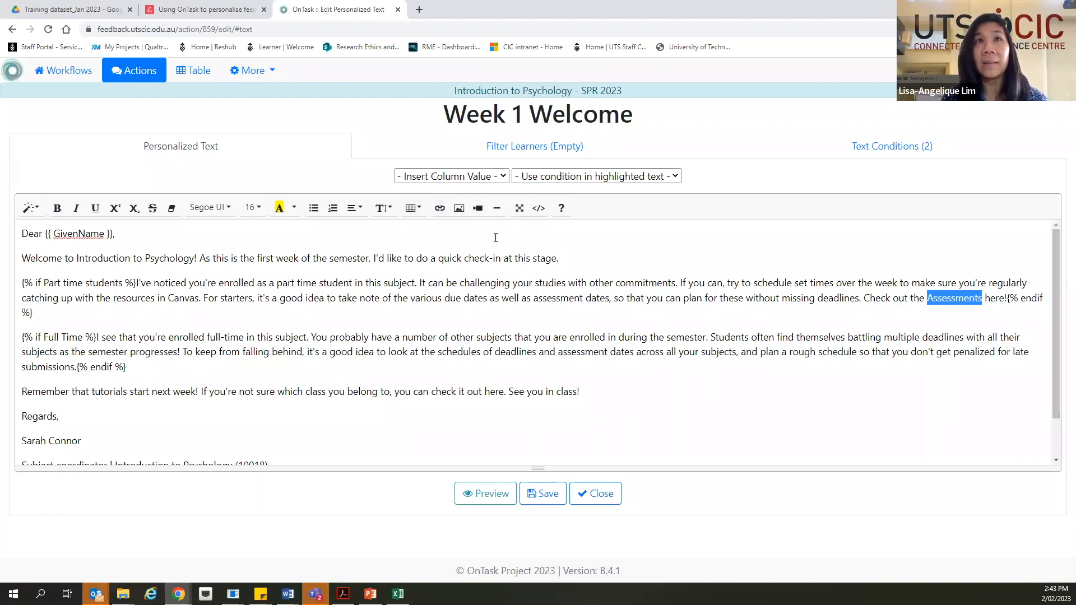
left_click(440, 208)
left_click_drag(491, 211, 381, 207)
type("assessment.com")
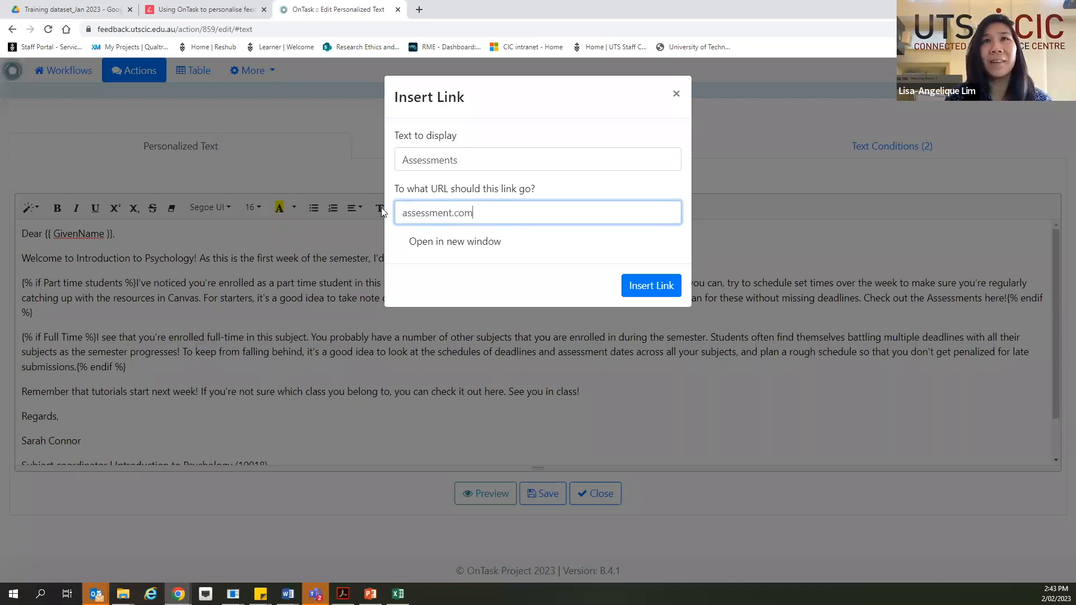
left_click(650, 285)
left_click(989, 336)
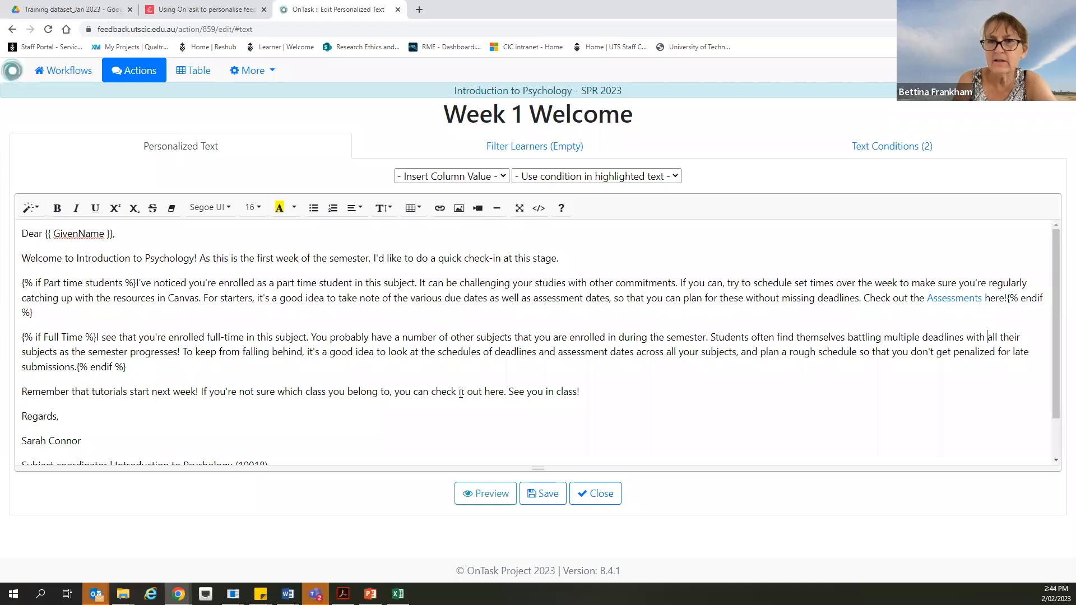
- Link the word "here" in the tutorial reminder sentence to the URL hereclass.com
left_click(485, 392)
double_click(487, 391)
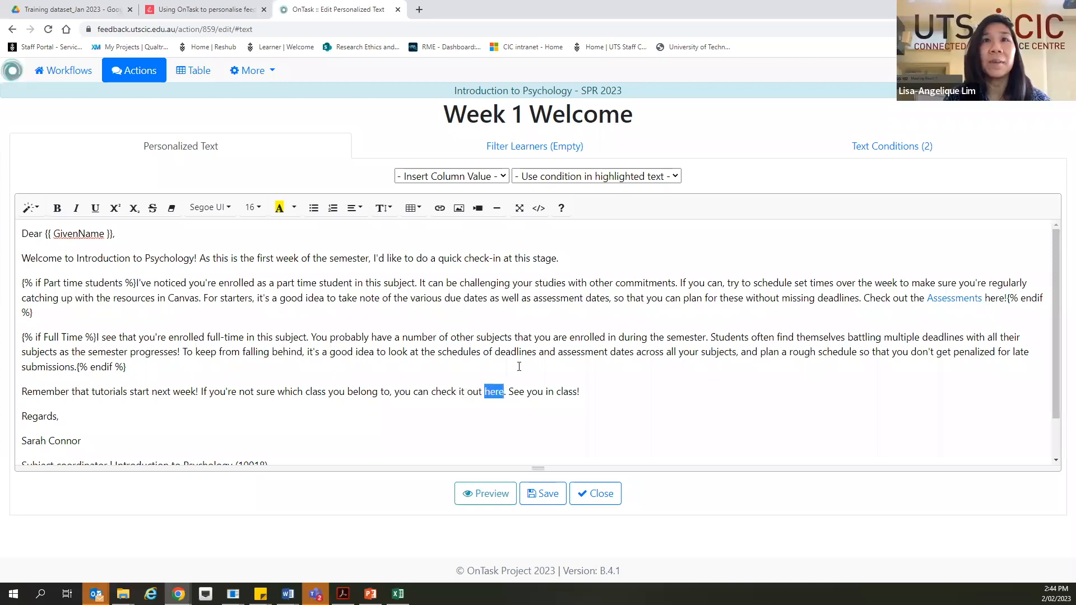
left_click(440, 208)
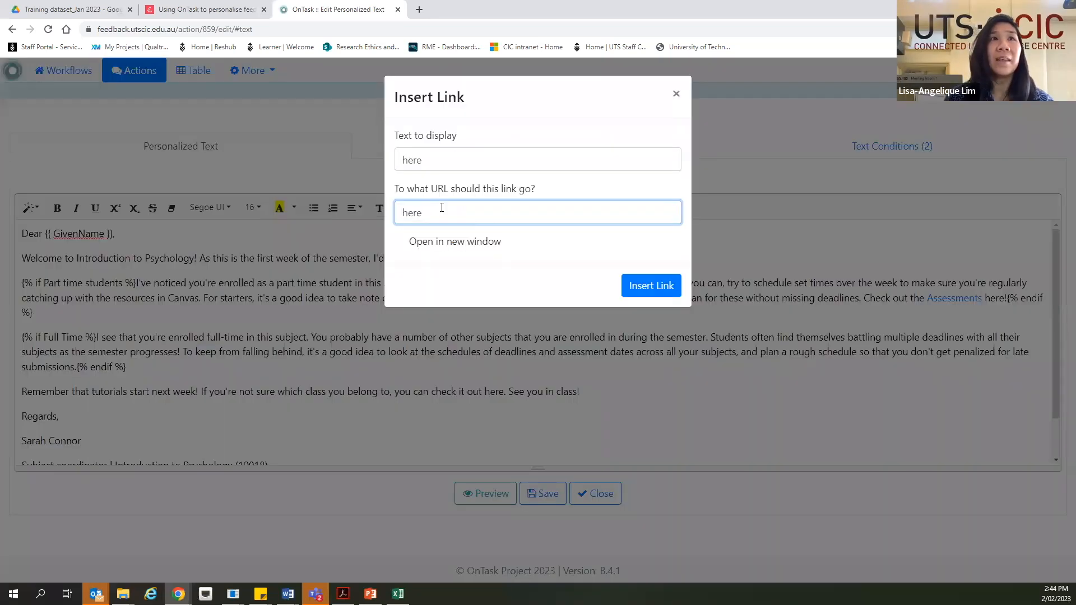
type("class.com")
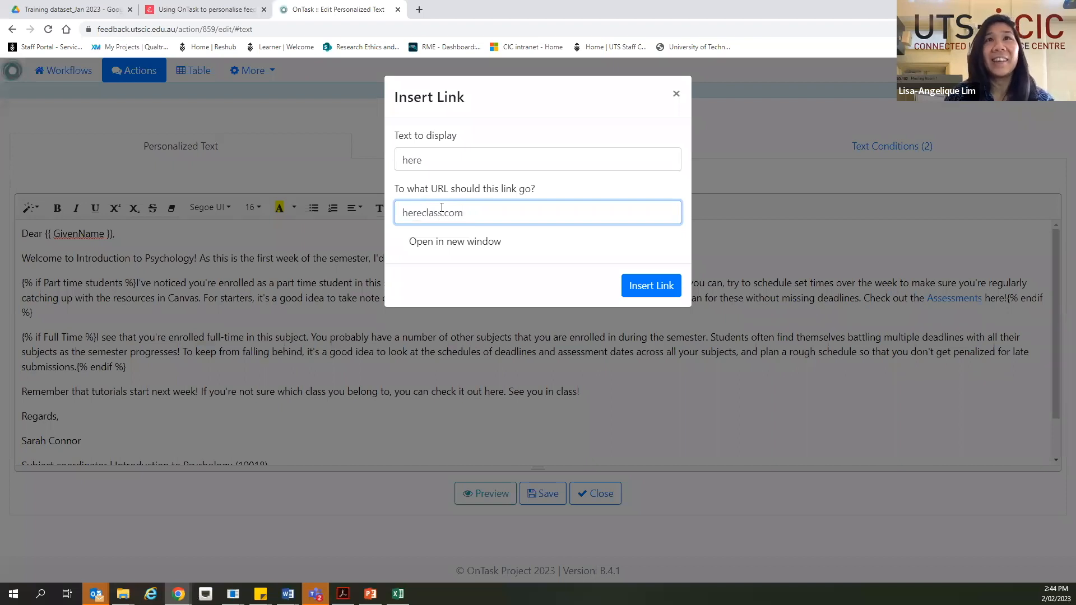
left_click(673, 287)
left_click(521, 409)
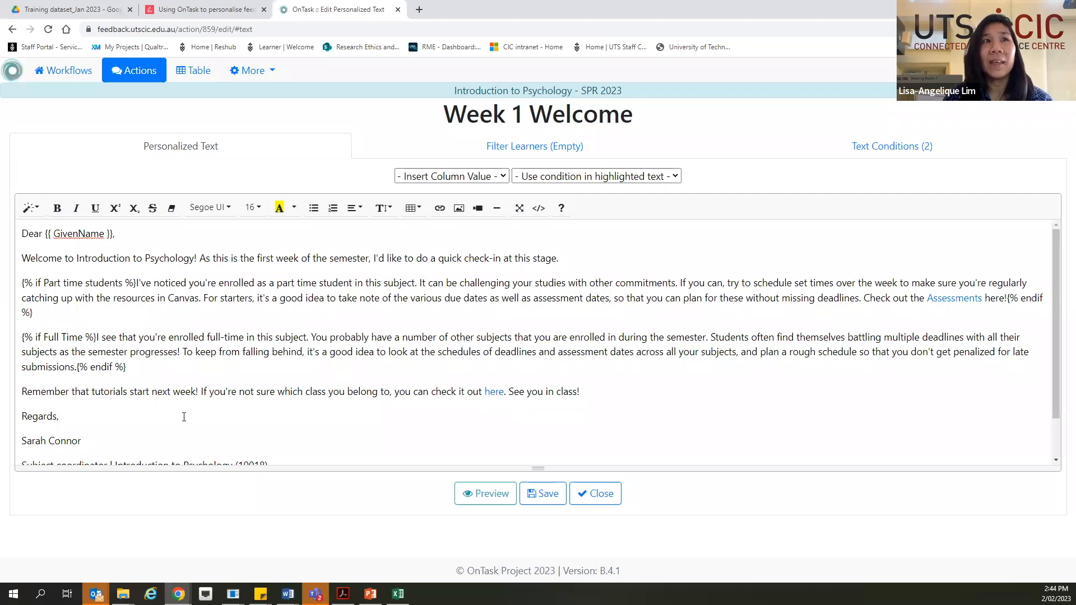
scroll(180, 416, "down", 1)
scroll(83, 316, "up", 2)
scroll(84, 314, "down", 2)
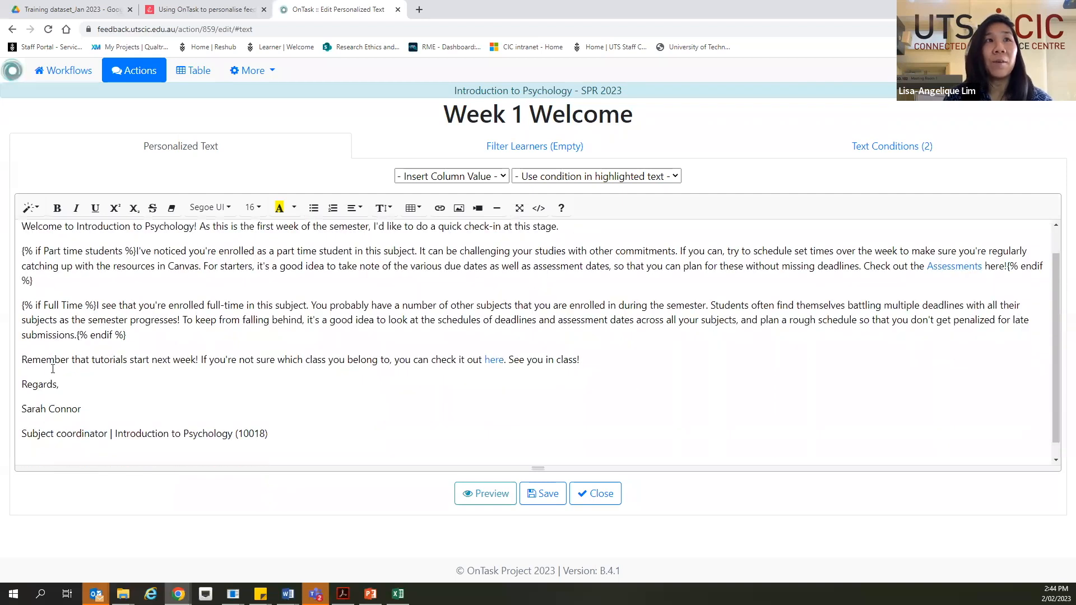
- Save the Week 1 Welcome message
left_click(33, 209)
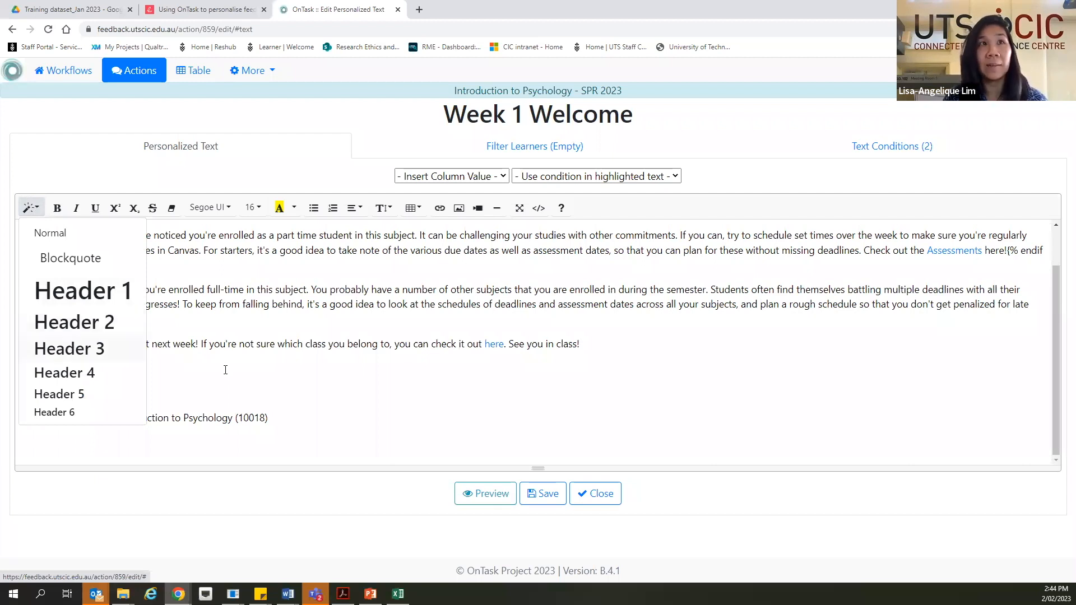
left_click(432, 402)
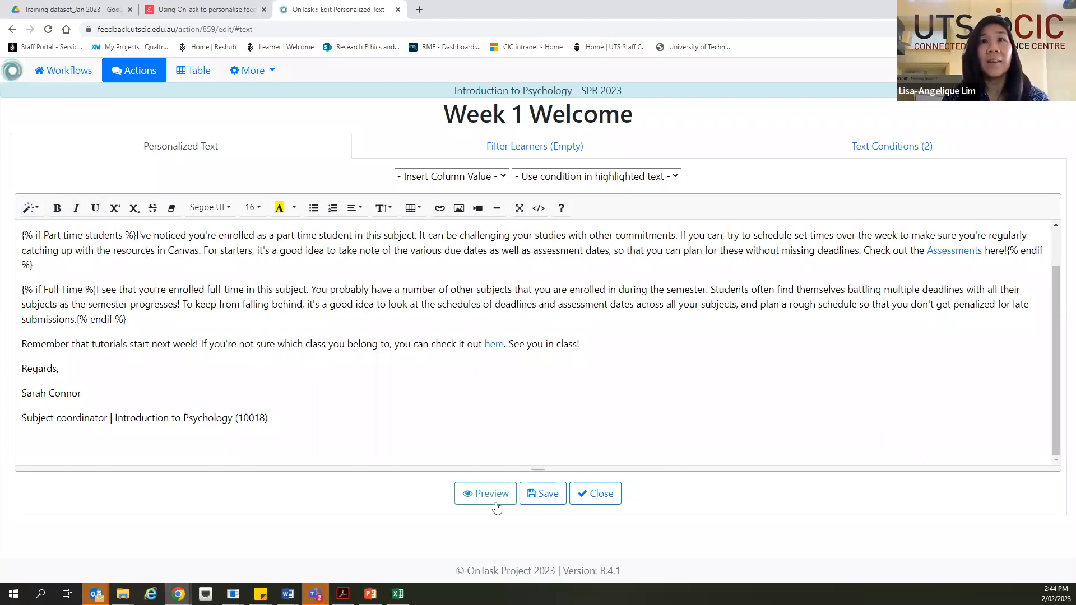
left_click(551, 498)
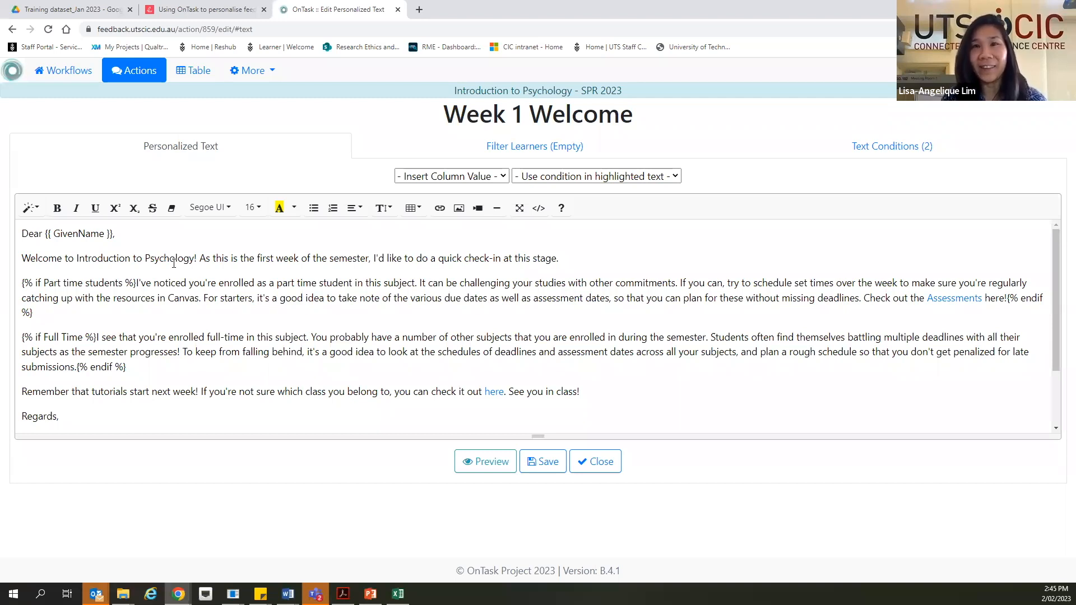
- Preview the personalised message for the first three learners, comparing the full-time and part-time versions, and return to the list of actions
left_click(489, 460)
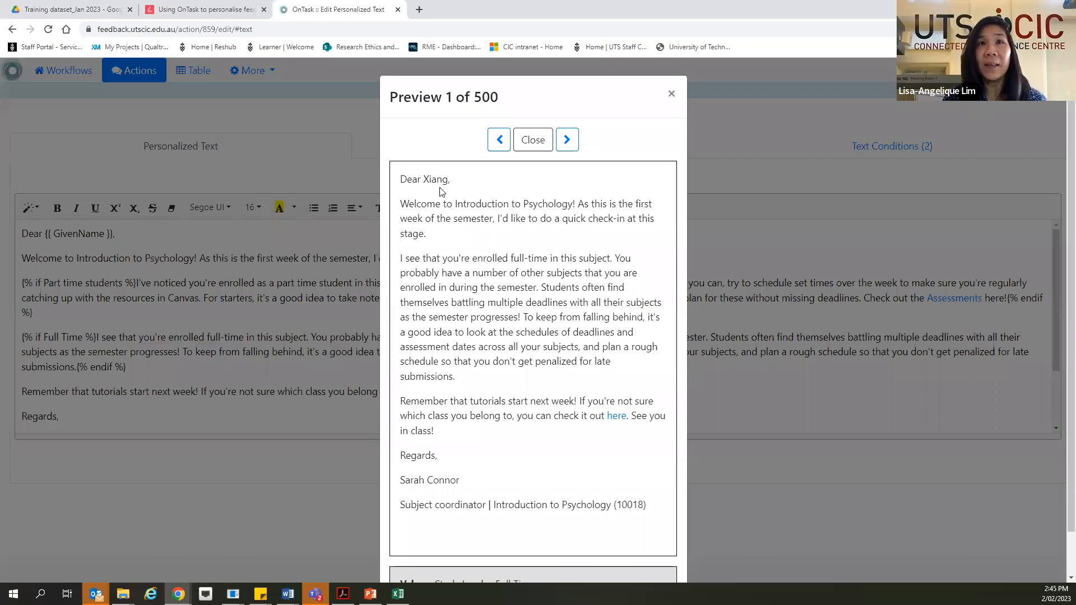
scroll(460, 218, "down", 1)
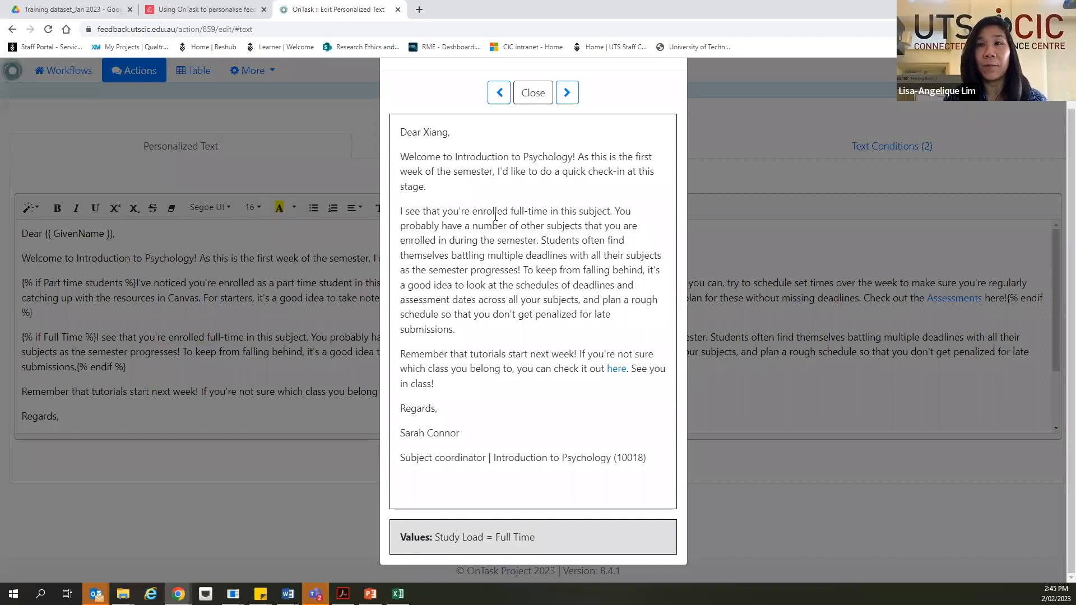
left_click(568, 93)
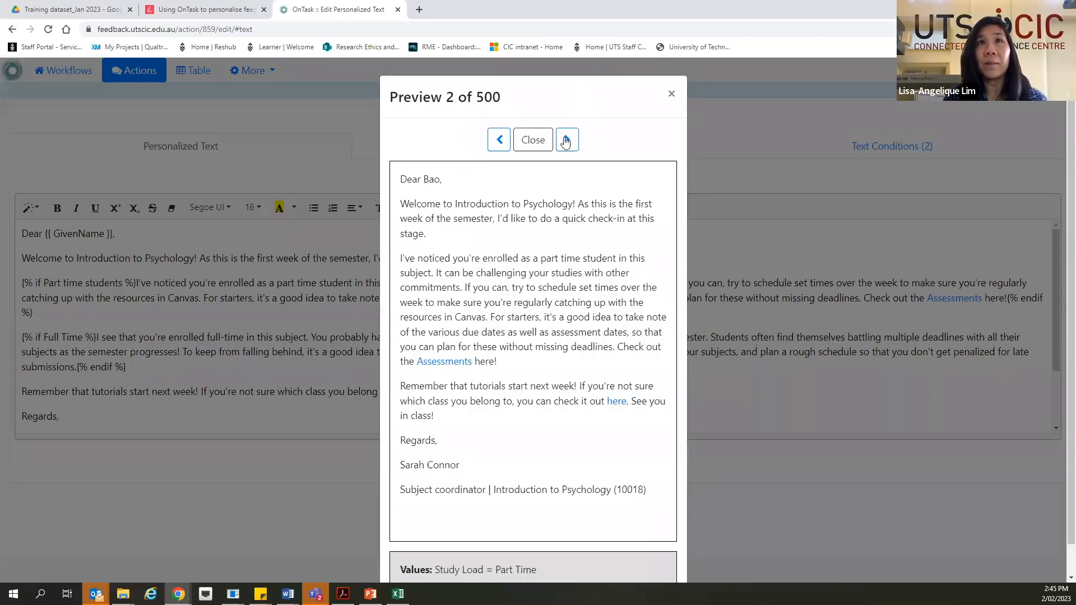
left_click(567, 141)
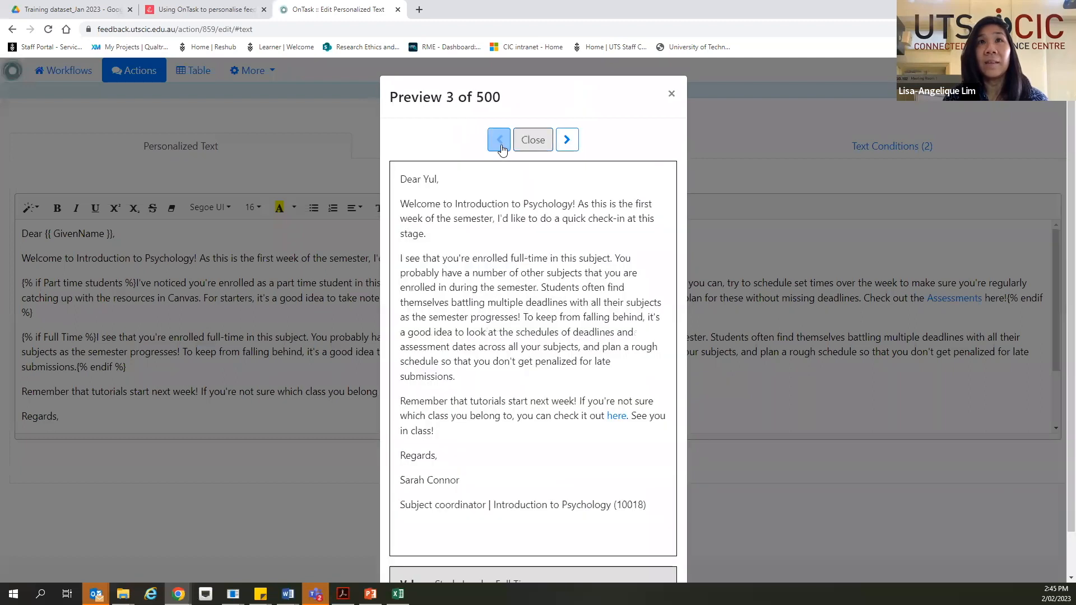
left_click(499, 139)
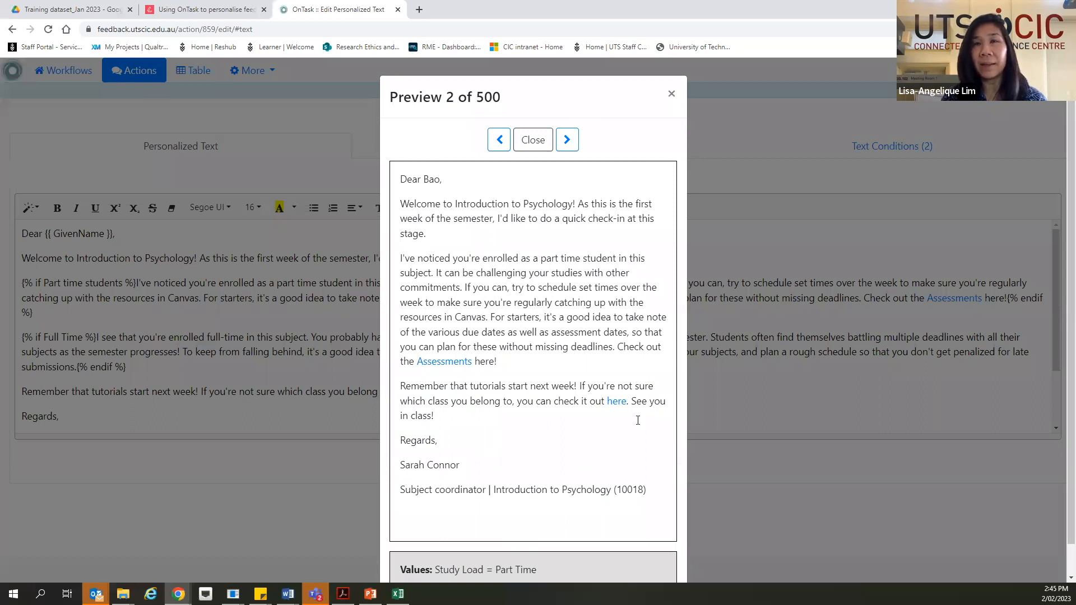
left_click(544, 151)
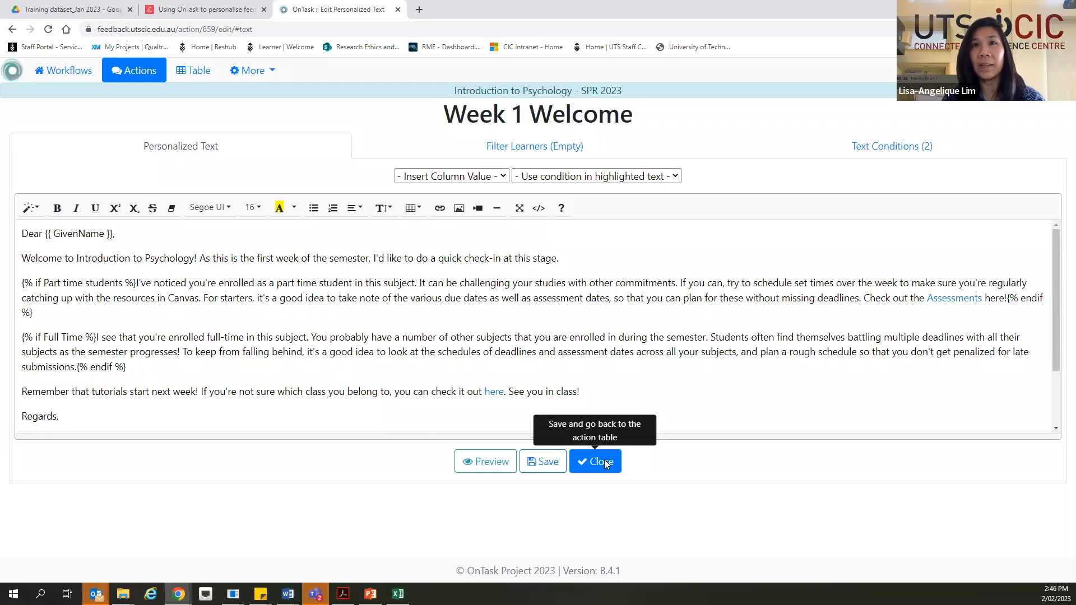
left_click(605, 465)
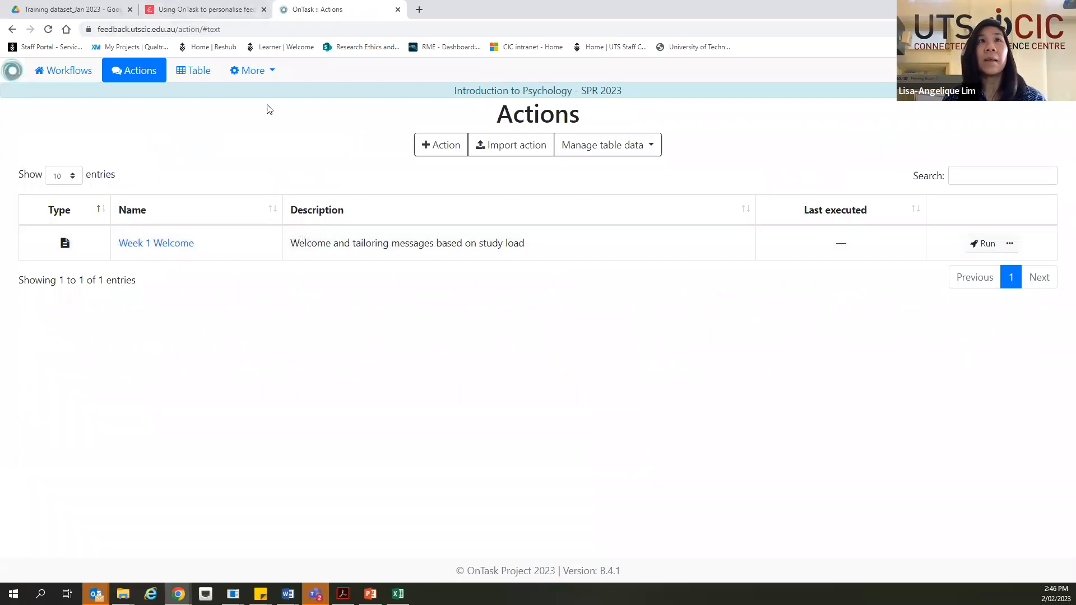
- Switch to the training slides PDF and read Example 2 on performance conditions, from page 52 to the "Create new action" slide
left_click(208, 10)
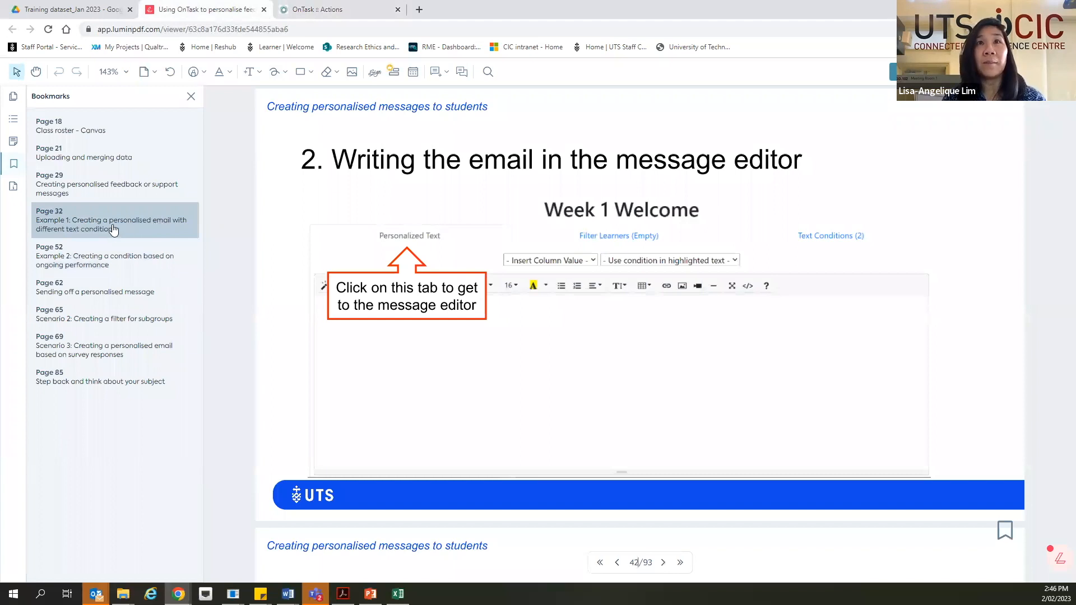
left_click(104, 258)
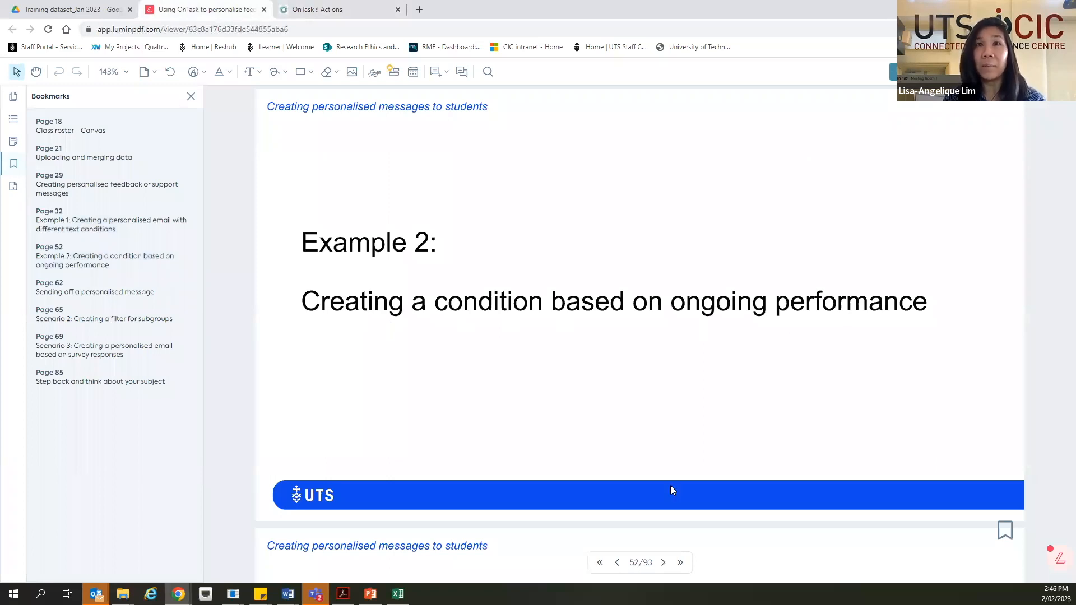
left_click(664, 563)
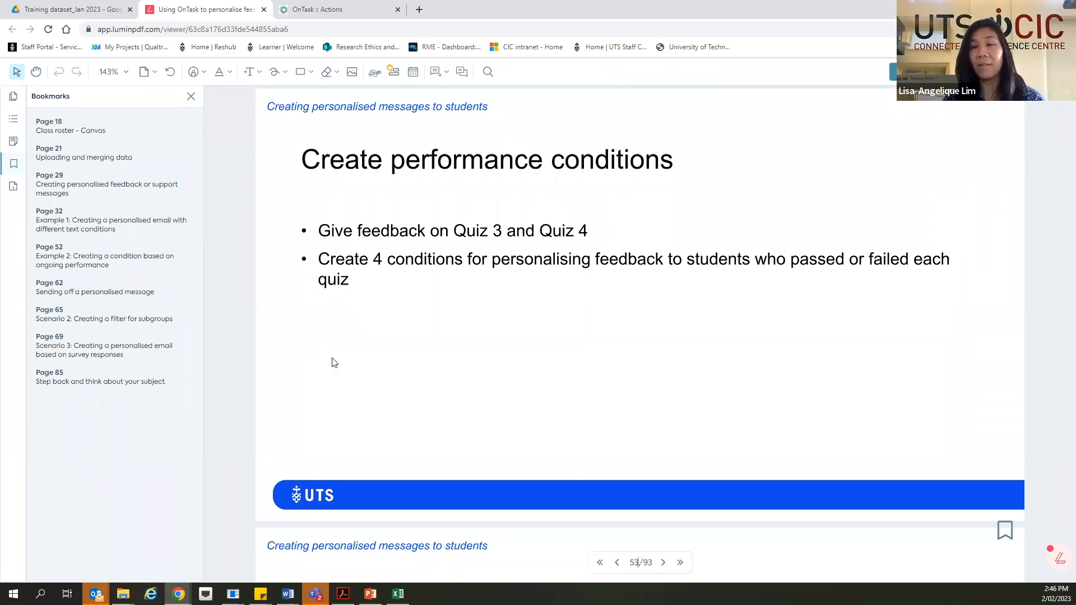
left_click(663, 562)
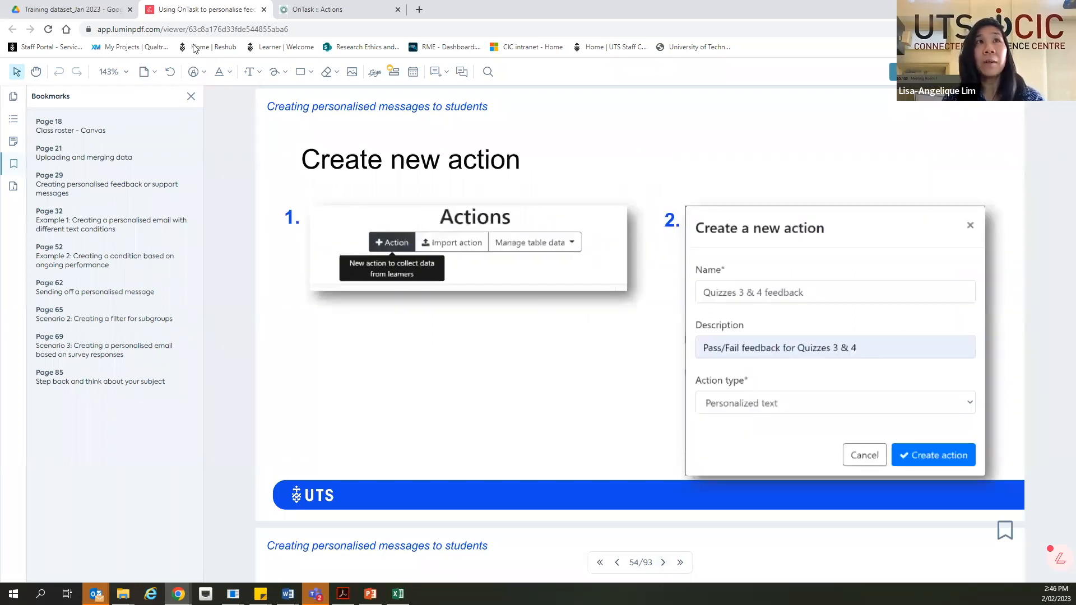
- Create a Personalized text action in OnTask named "Quizzes 3 & 4 feedback" with the description "Pass/Fail feedback for Quizzes 3 & 4"
left_click(311, 10)
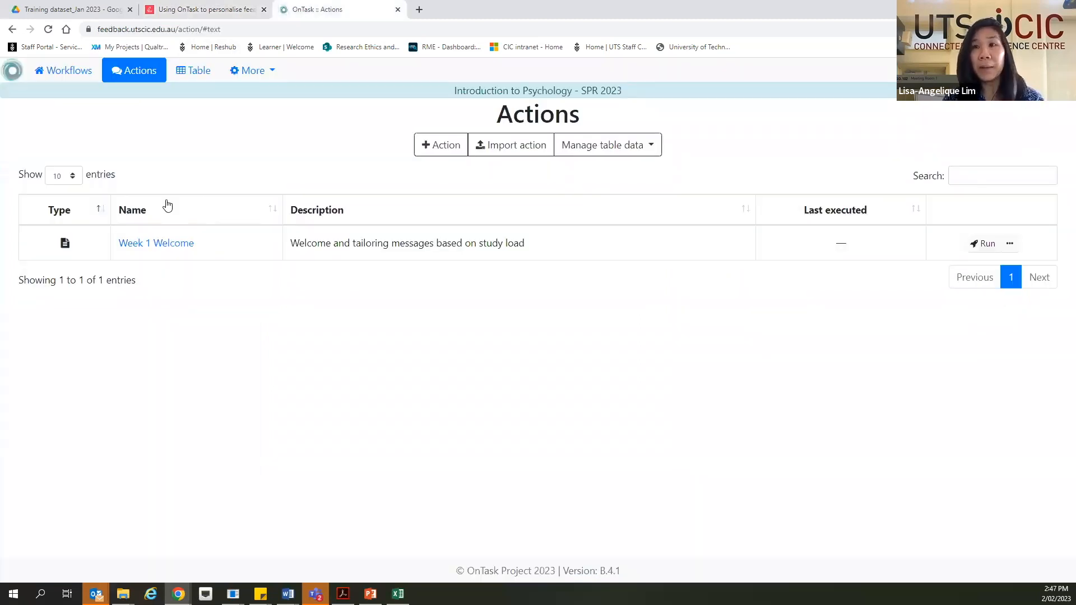
left_click(437, 148)
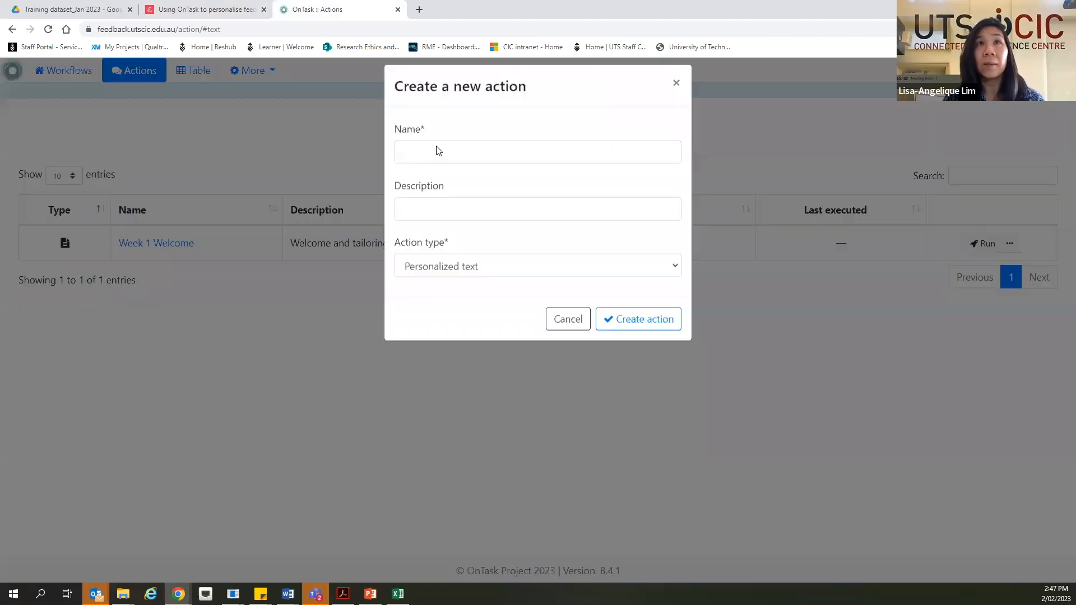
left_click(432, 159)
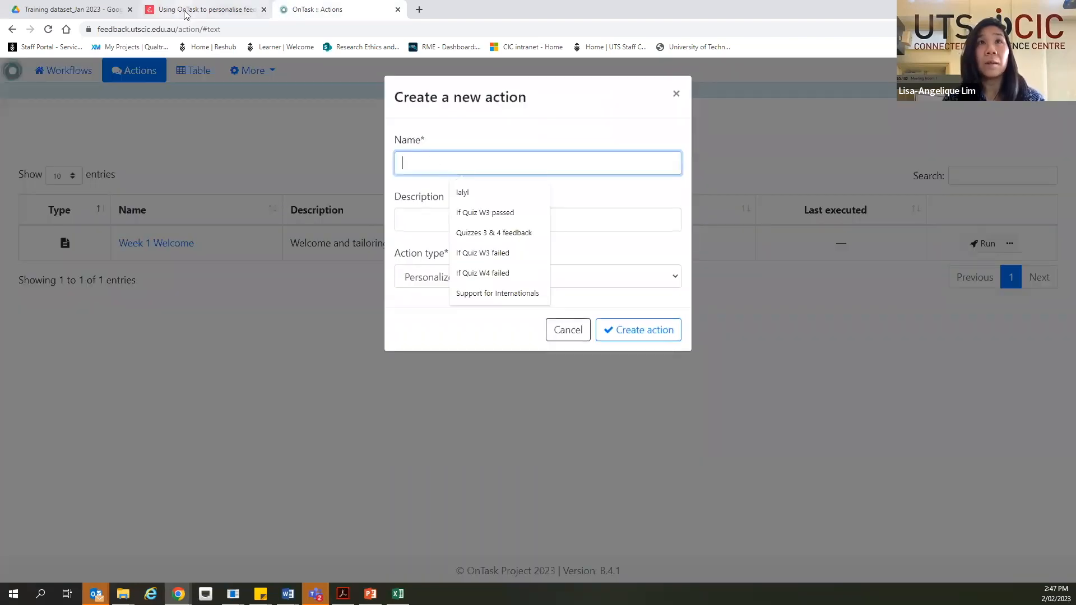
key("ctrl+shift+Tab")
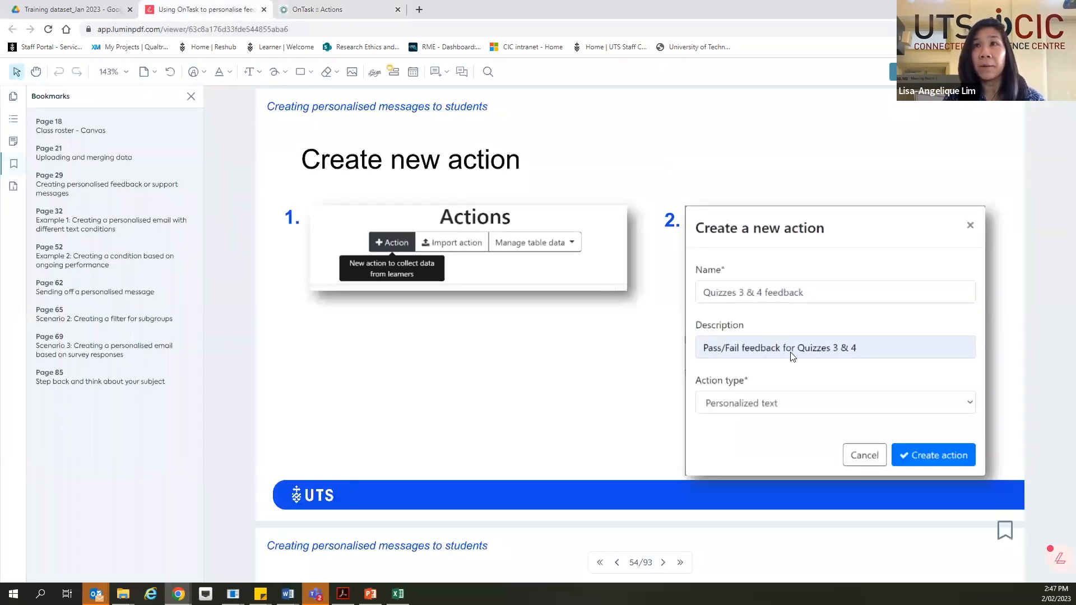
left_click(310, 10)
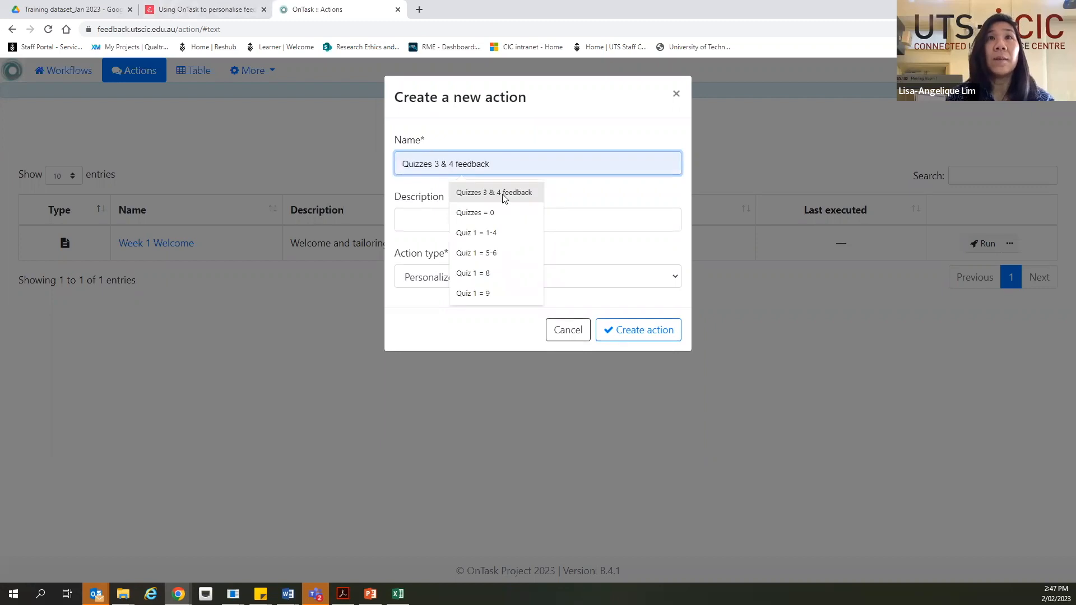
left_click(505, 197)
left_click(491, 222)
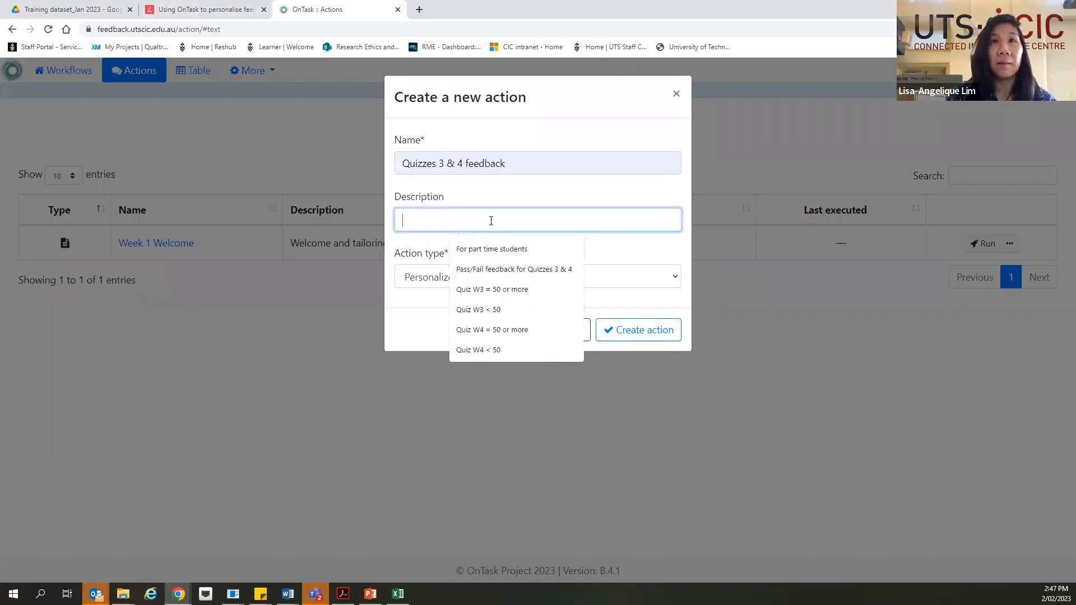
type("Pas")
left_click(498, 253)
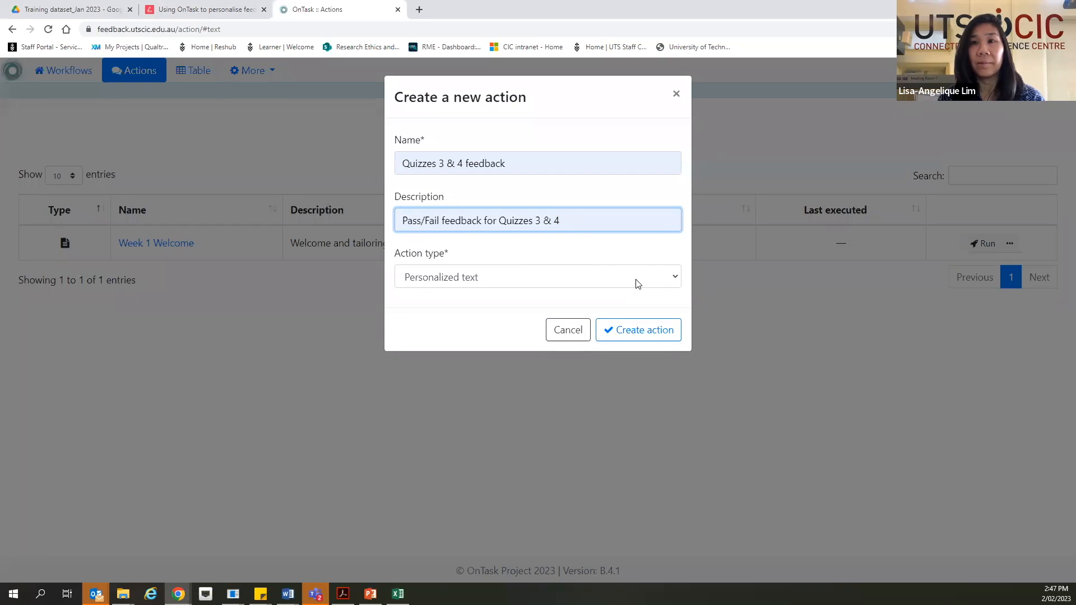
left_click(643, 335)
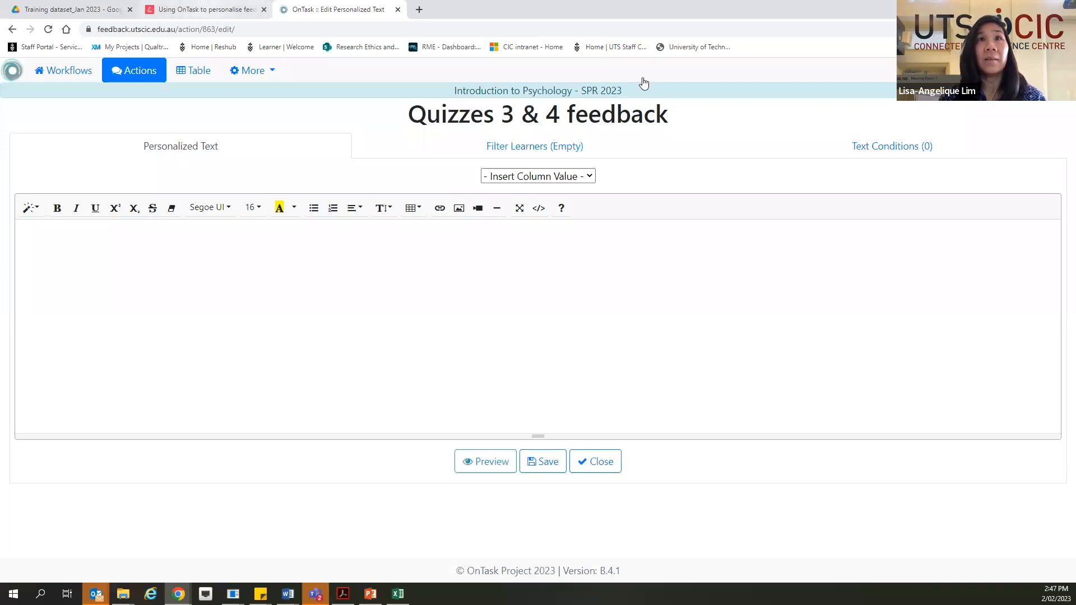
- Open the new action's text conditions and consult the training slides on page 56 for the Week 3 quiz pass and fail conditions
left_click(898, 149)
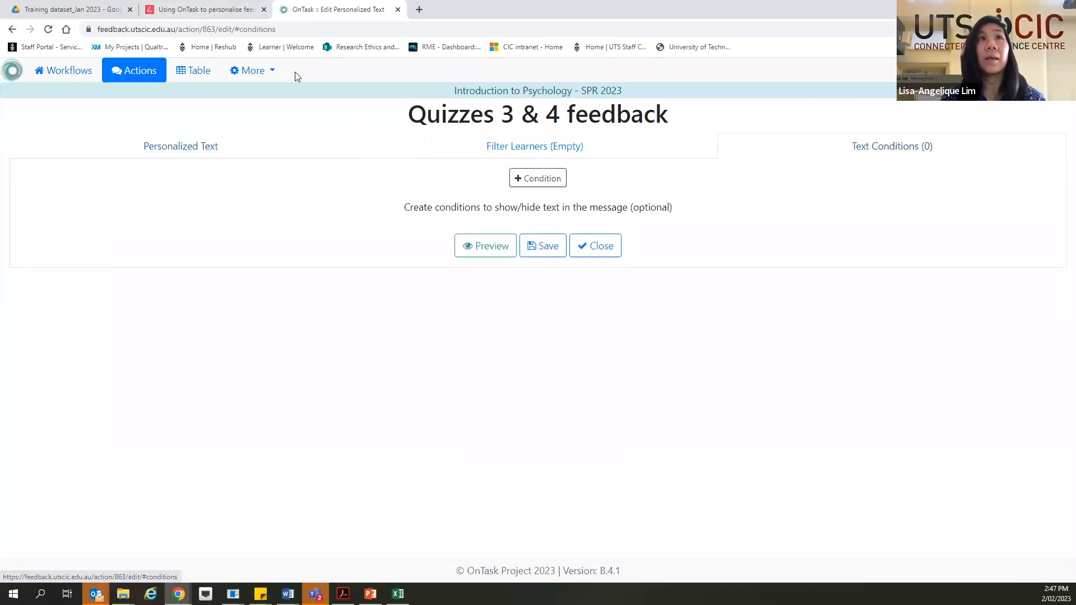
left_click(226, 10)
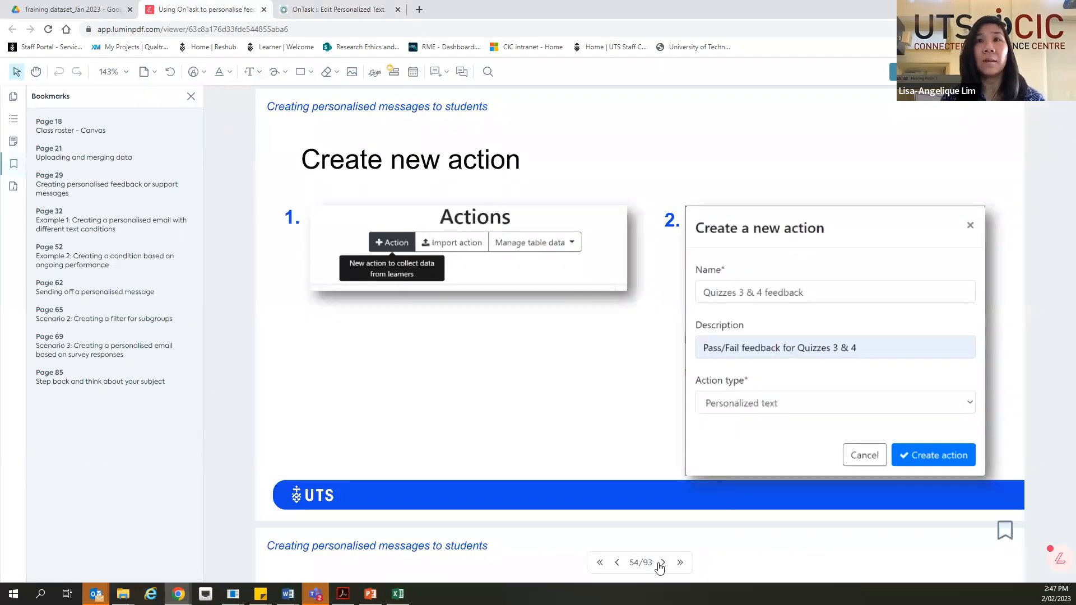
left_click(662, 563)
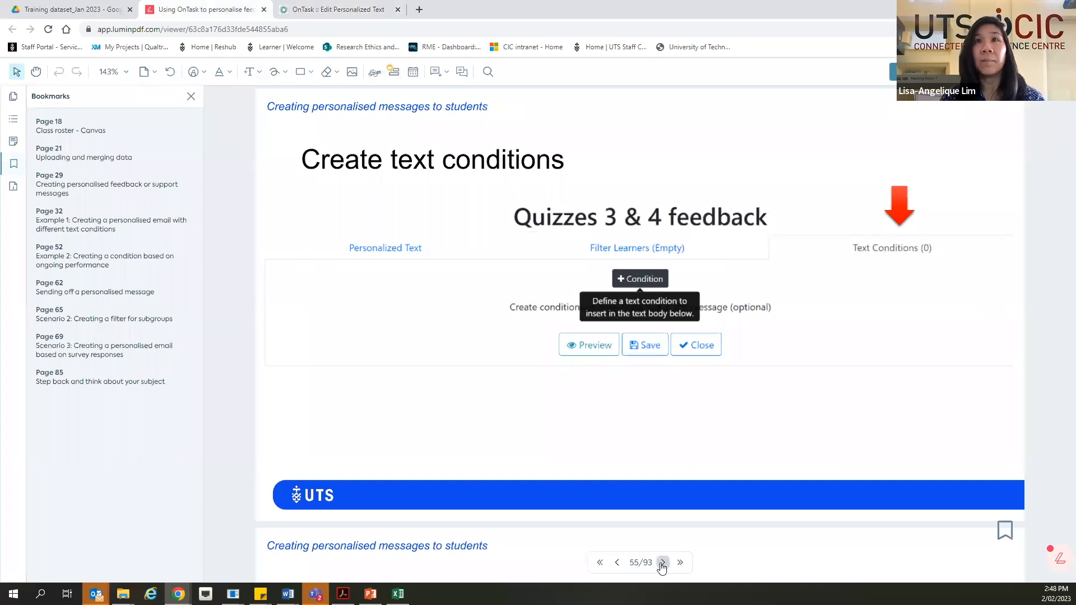
left_click(662, 563)
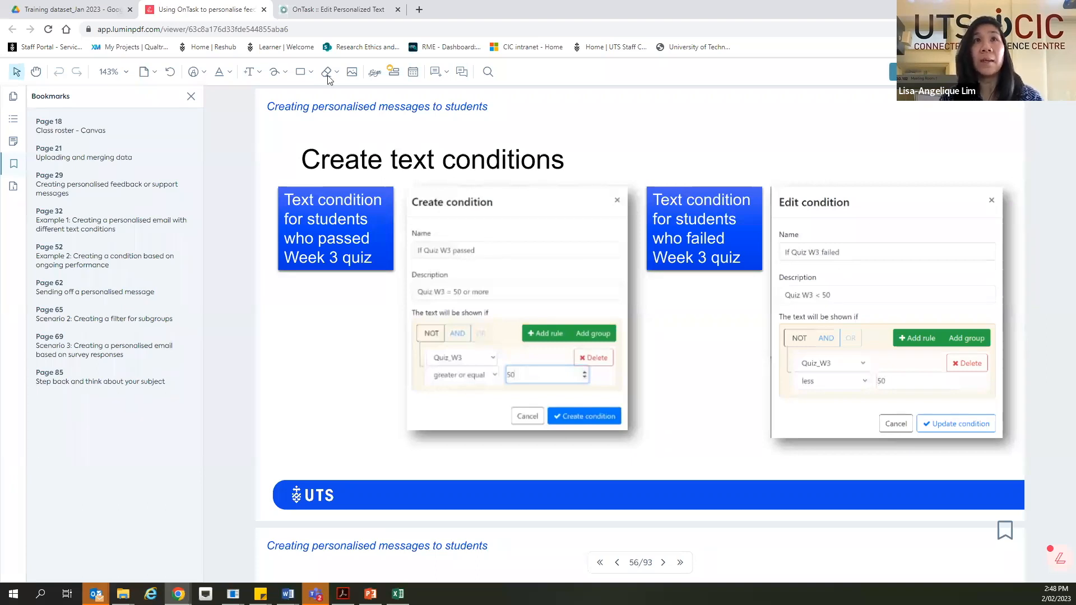
- Start a new text condition in OnTask named "If Quiz W3 passed" with the description "Quiz W3 = 50 or more"
left_click(331, 10)
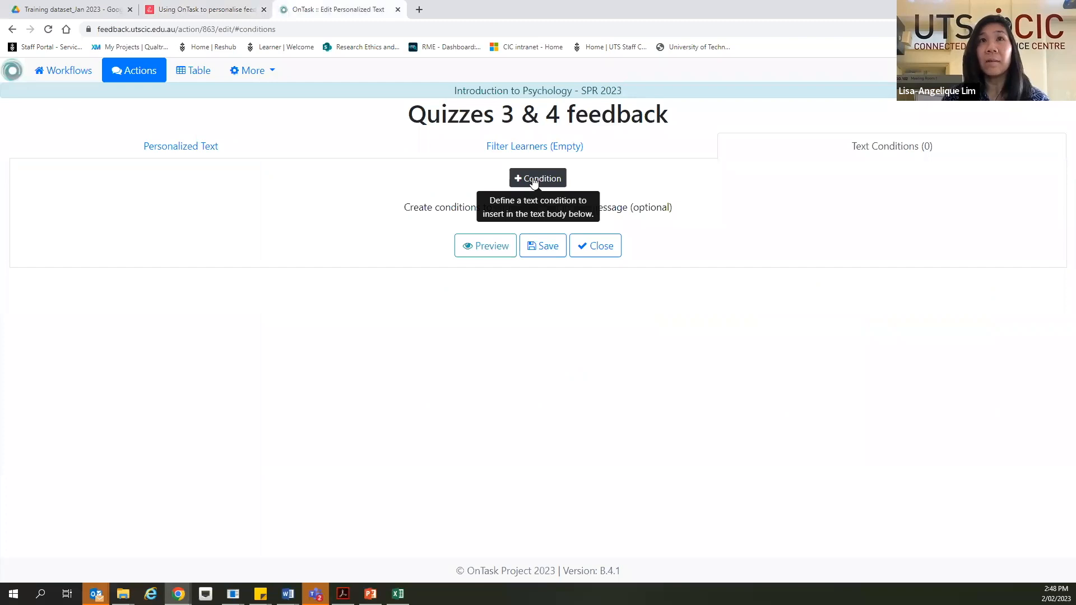
left_click(534, 181)
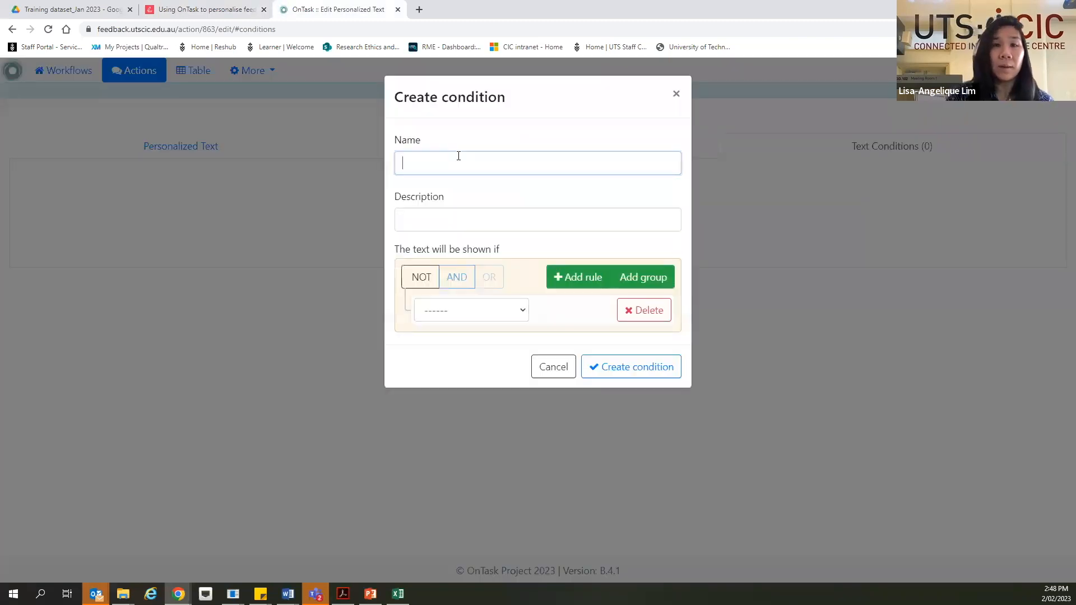
left_click(458, 156)
type("If Qu")
left_click(477, 193)
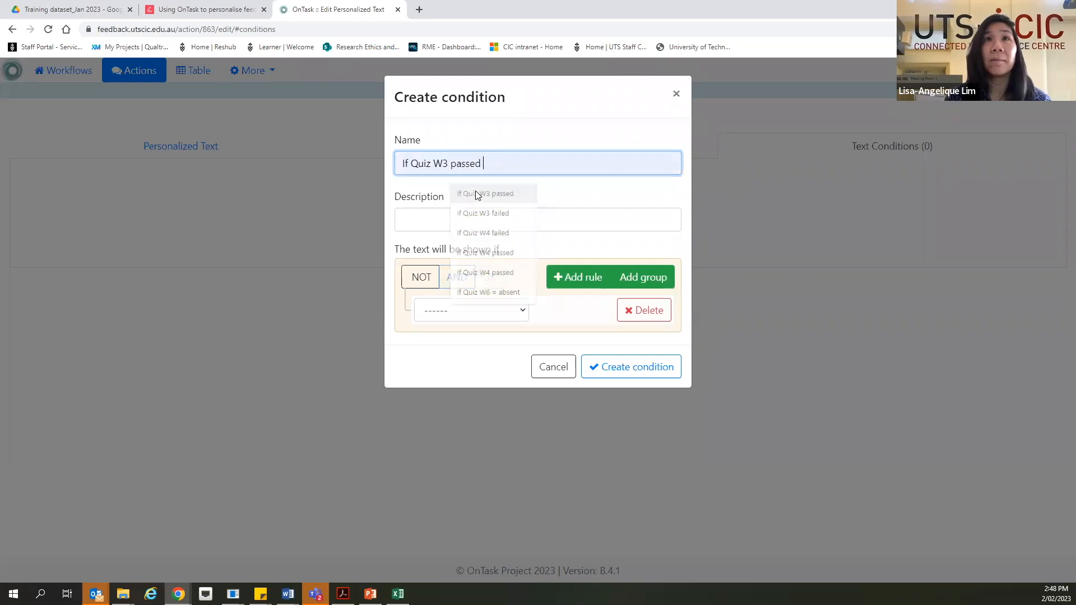
left_click(464, 222)
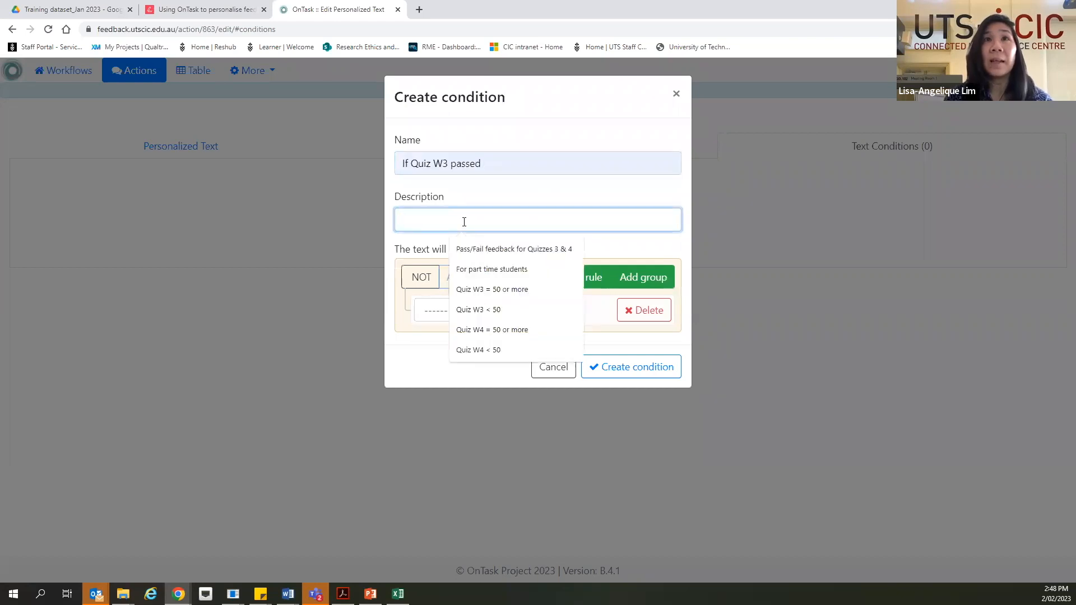
left_click(483, 291)
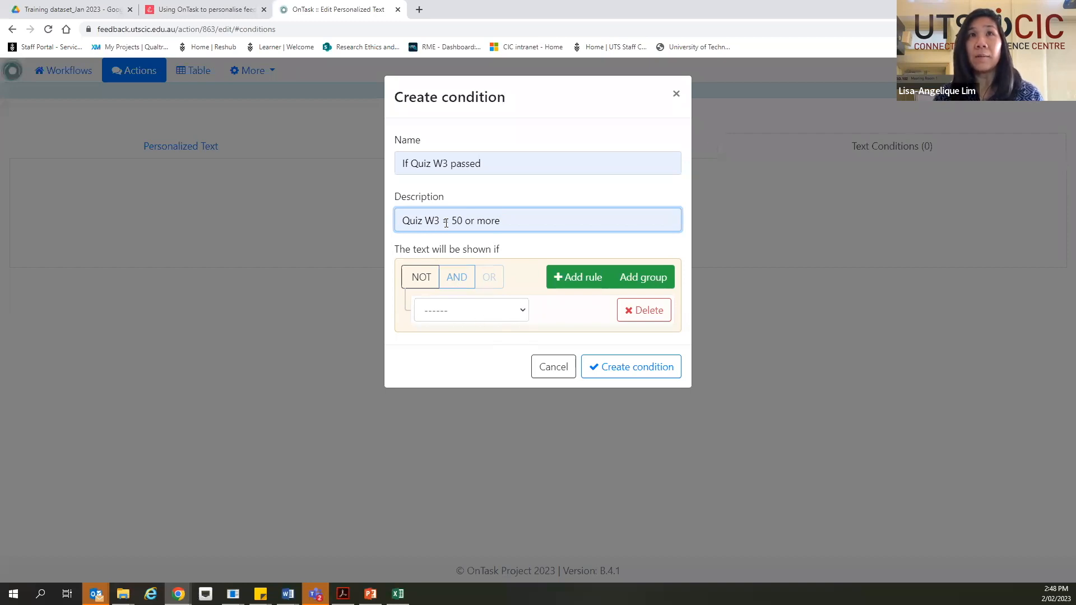
- Add the rule Quiz_W3 greater or equal 50 to the "If Quiz W3 passed" condition and create it
left_click(493, 313)
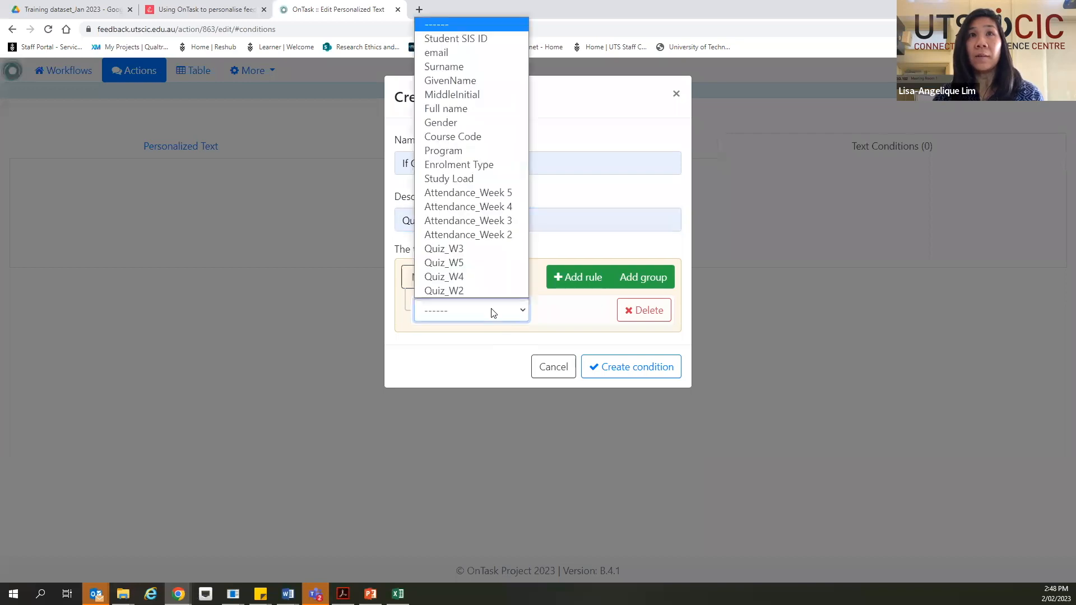
left_click(446, 254)
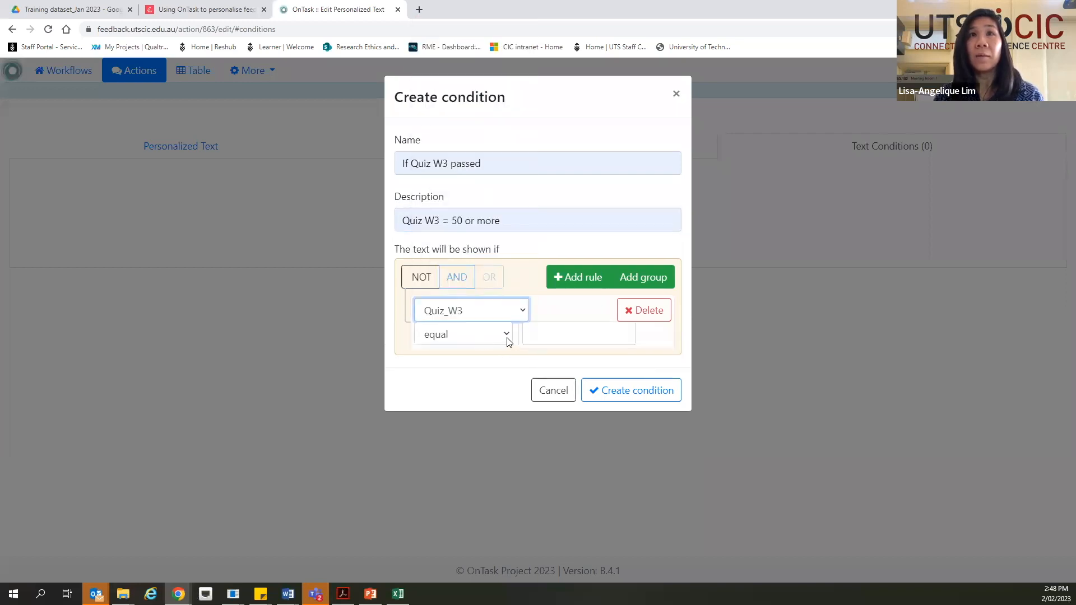
left_click(506, 338)
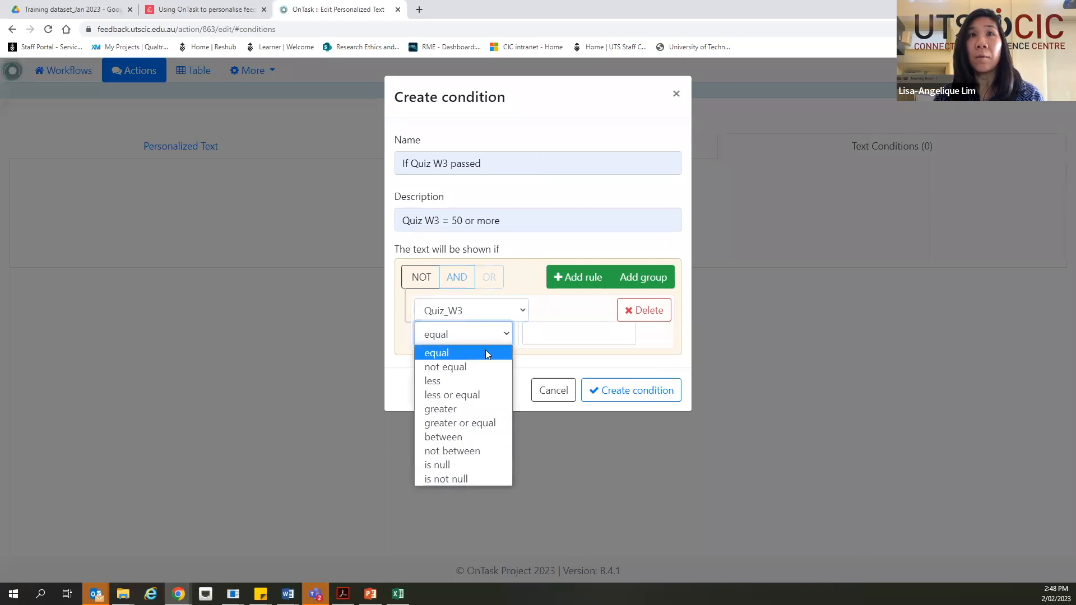
left_click(463, 428)
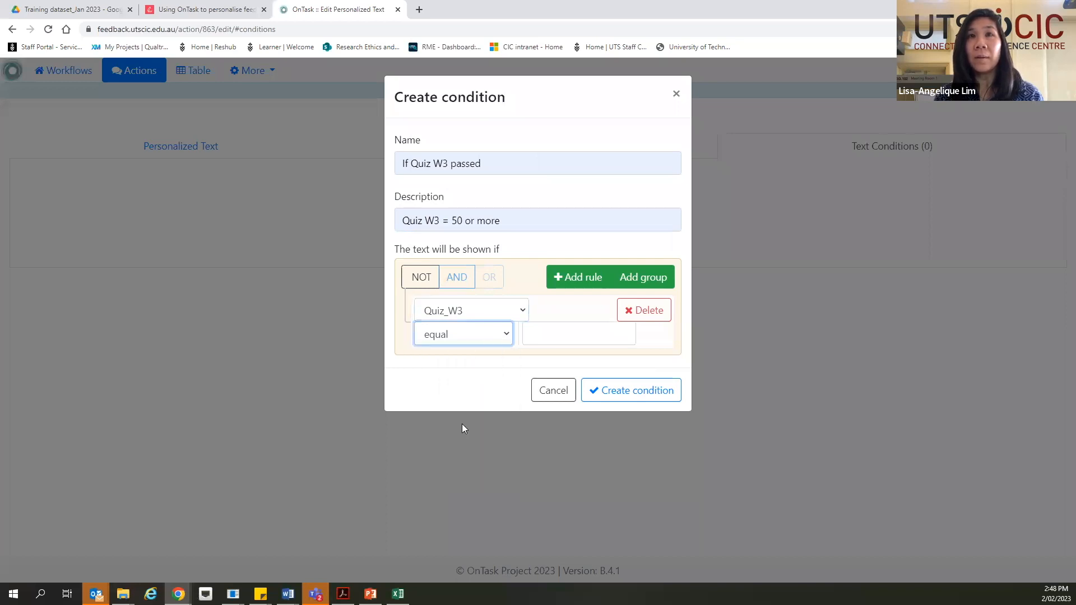
left_click(545, 336)
type("50")
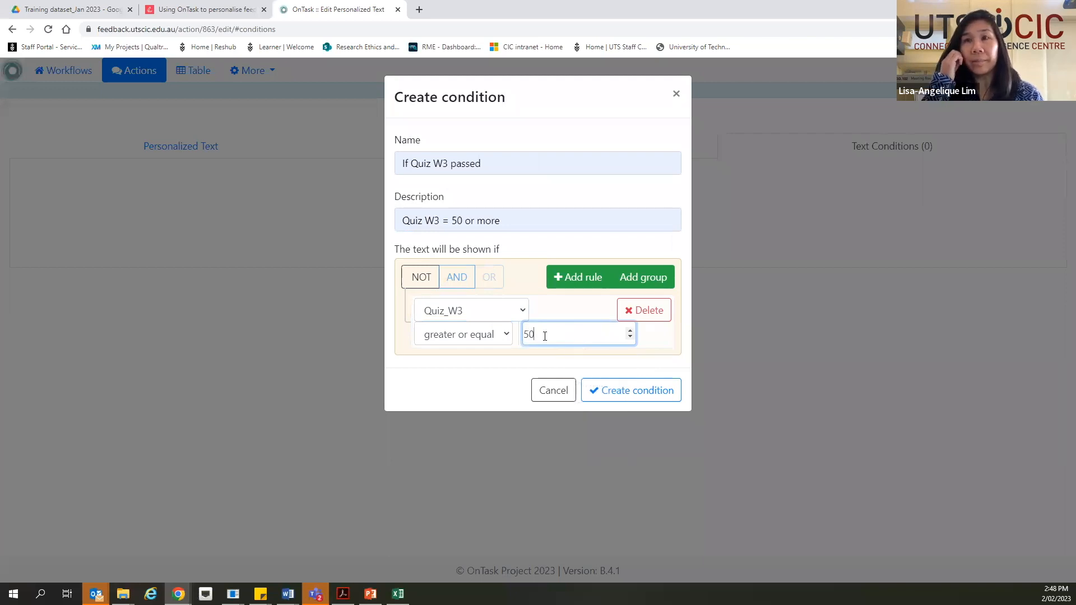
left_click(635, 392)
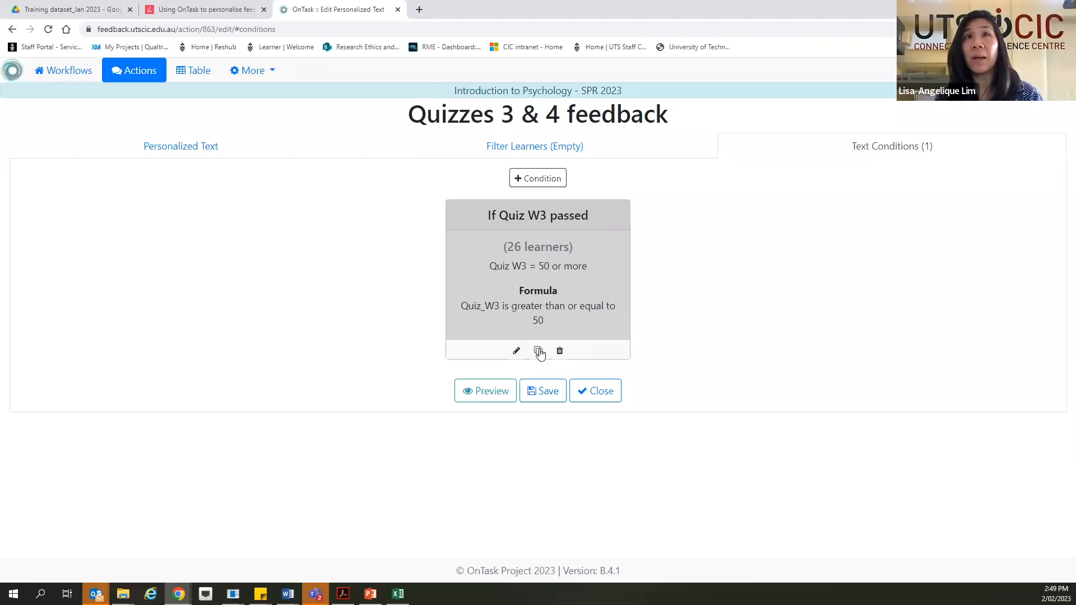
- Start a new text condition named "If Quiz W3 failed" with the description "Quiz W3 < 50"
left_click(551, 179)
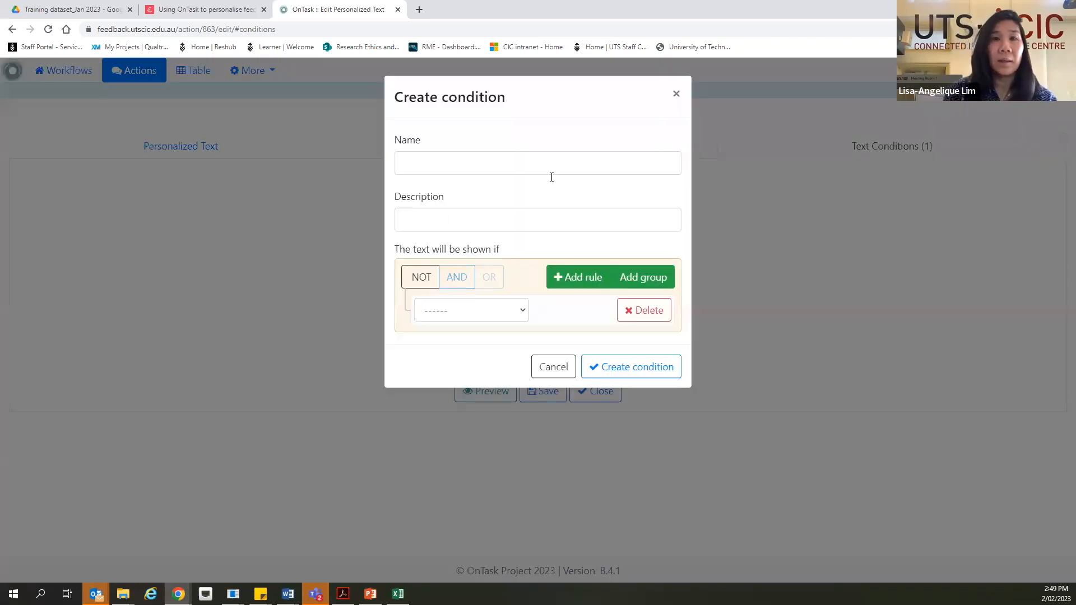
left_click(551, 173)
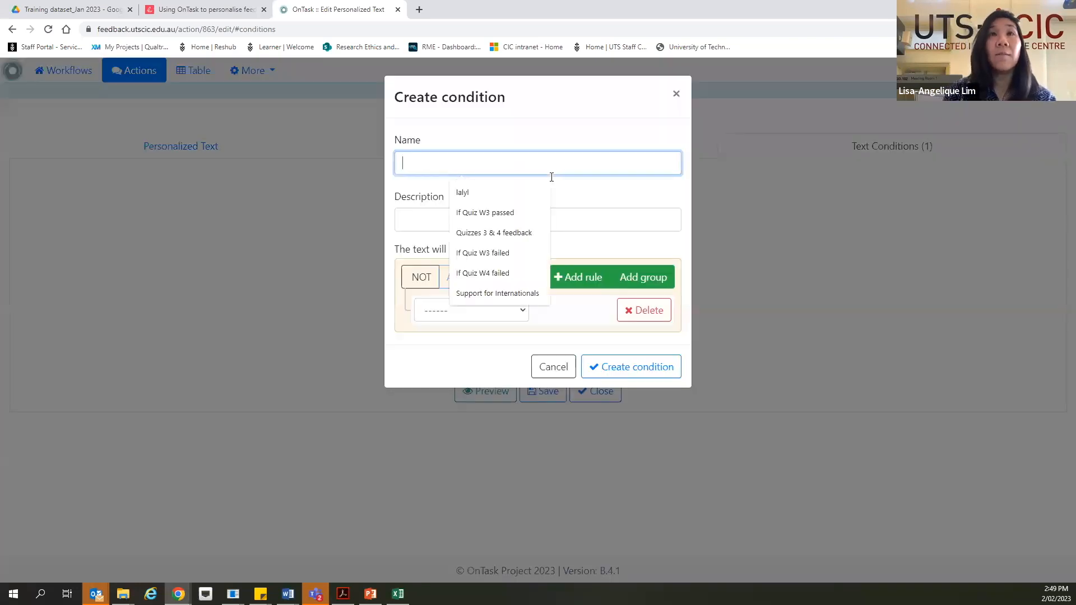
type("If")
left_click(497, 213)
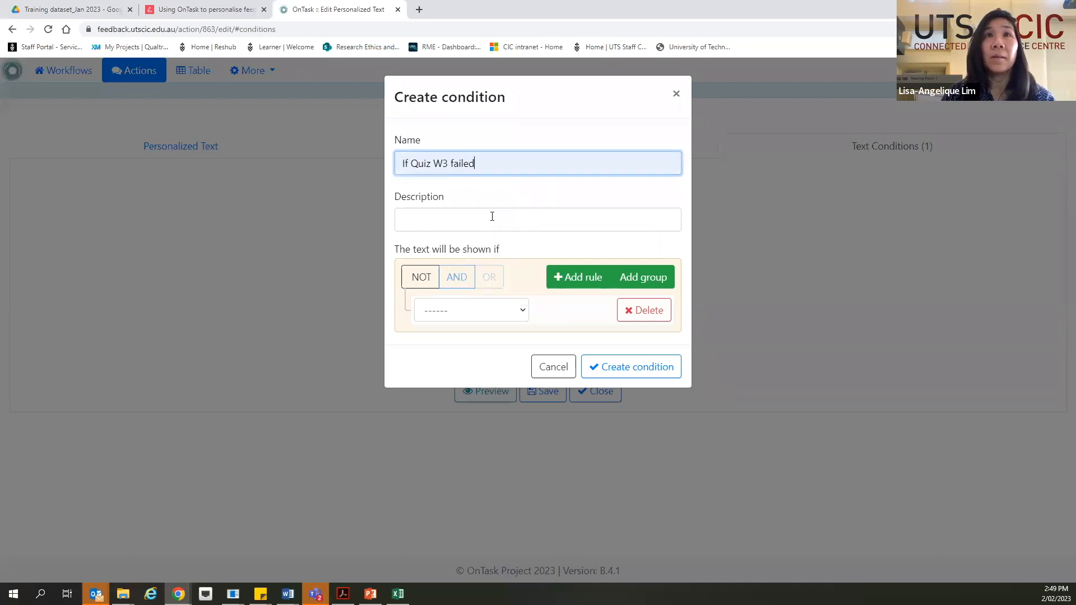
left_click(492, 217)
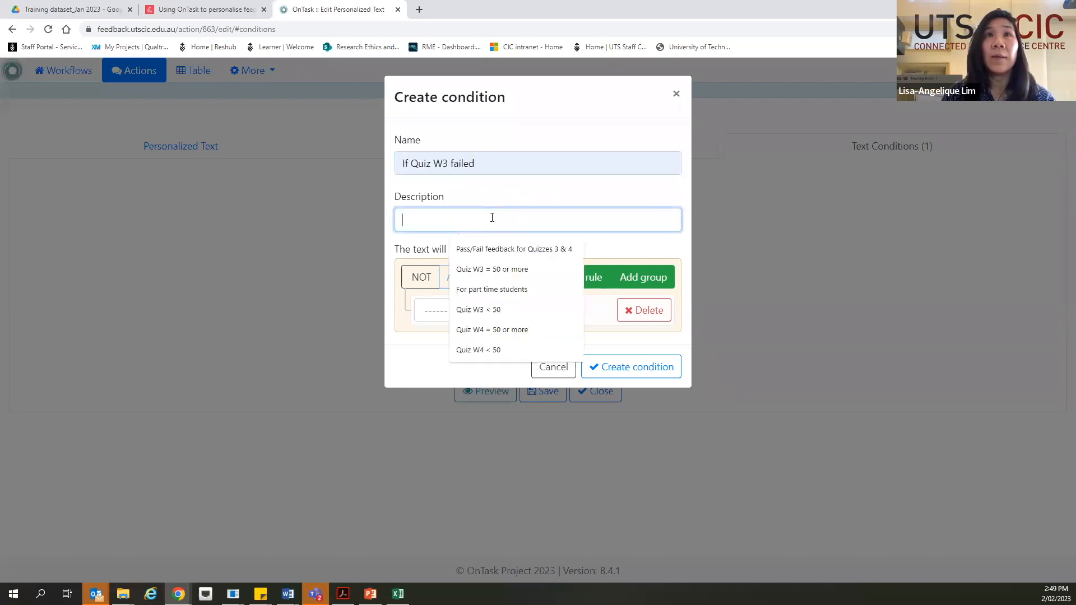
left_click(489, 310)
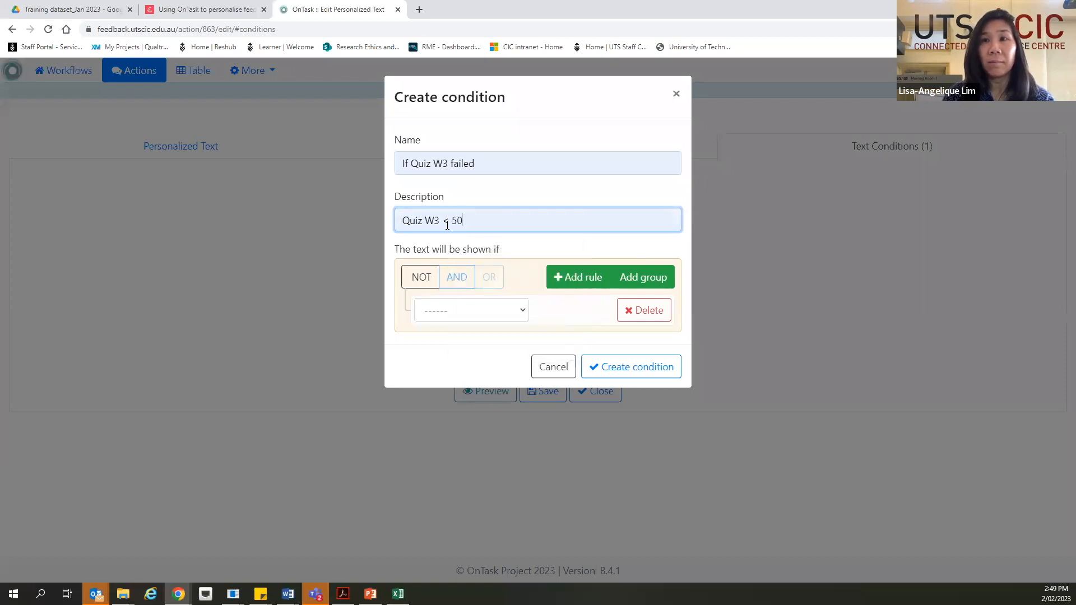
- Add the rule Quiz_W3 less 50 to the "If Quiz W3 failed" condition and create it
left_click(498, 315)
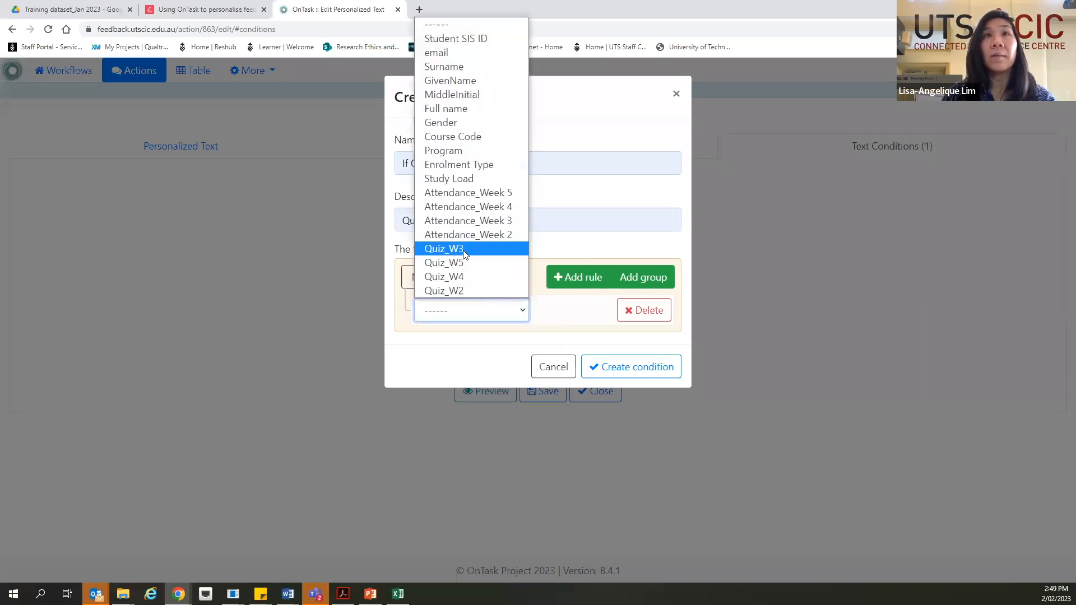
left_click(464, 249)
left_click(501, 336)
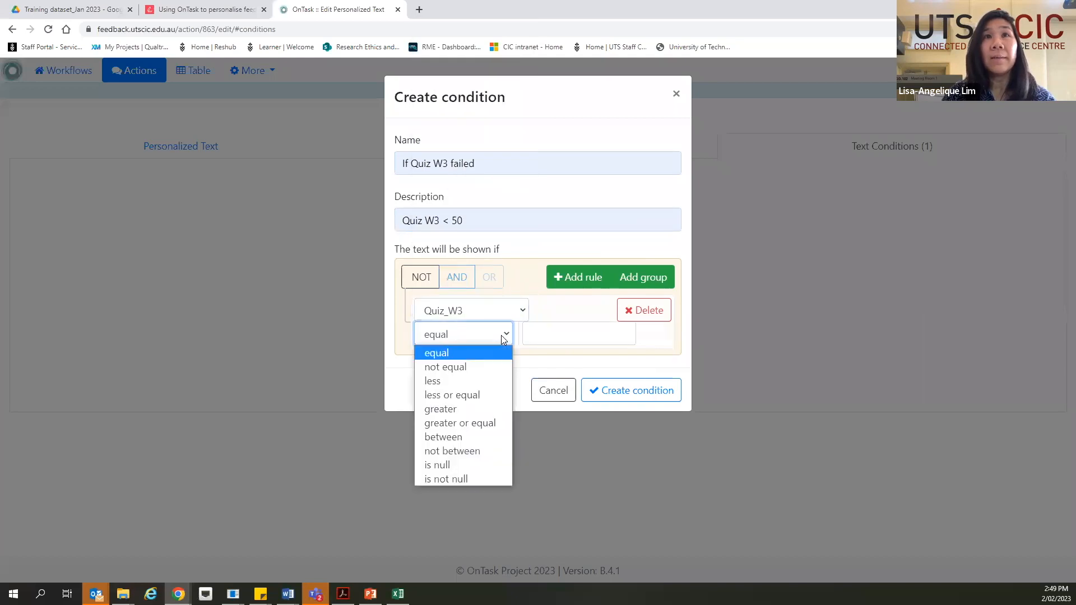
left_click(440, 381)
left_click(595, 331)
type("50")
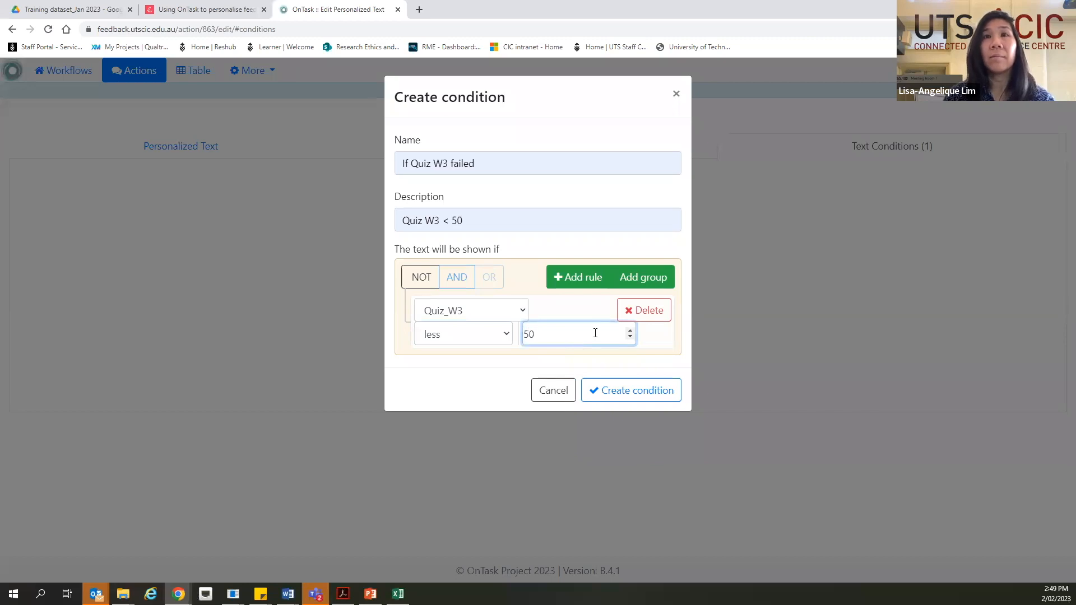
left_click(620, 393)
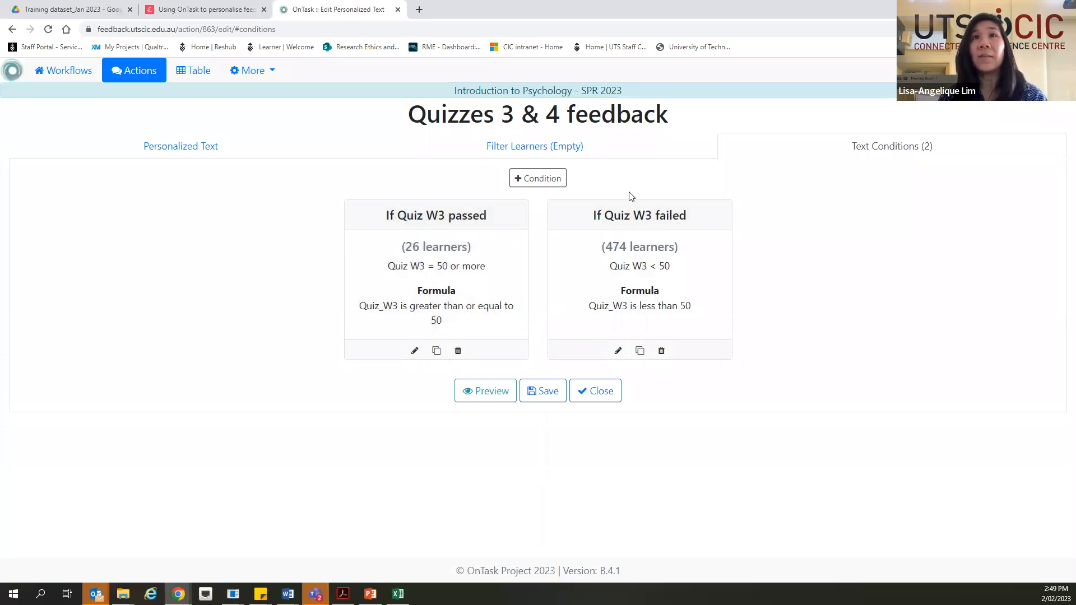
- Switch to the training slides PDF, read the Week 4 quiz conditions exercise on page 57, and return to OnTask
left_click(177, 17)
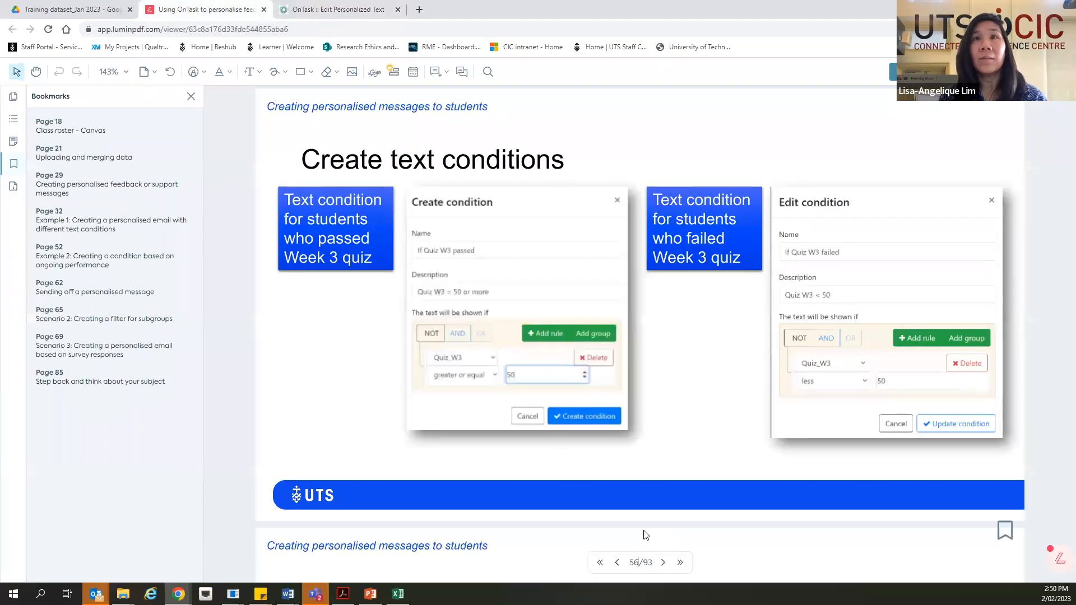
left_click(663, 563)
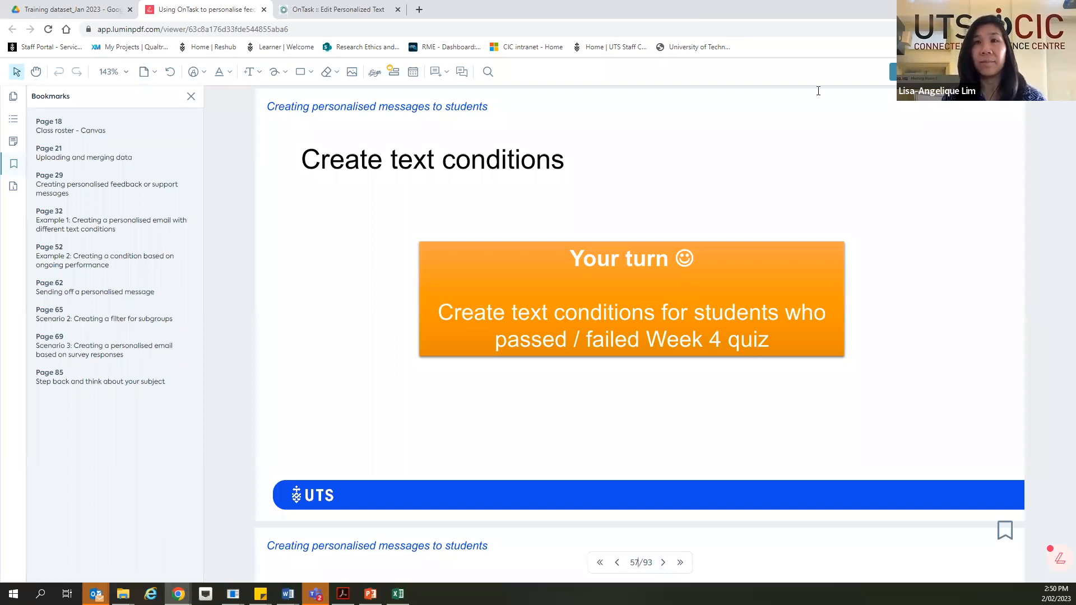
left_click(316, 11)
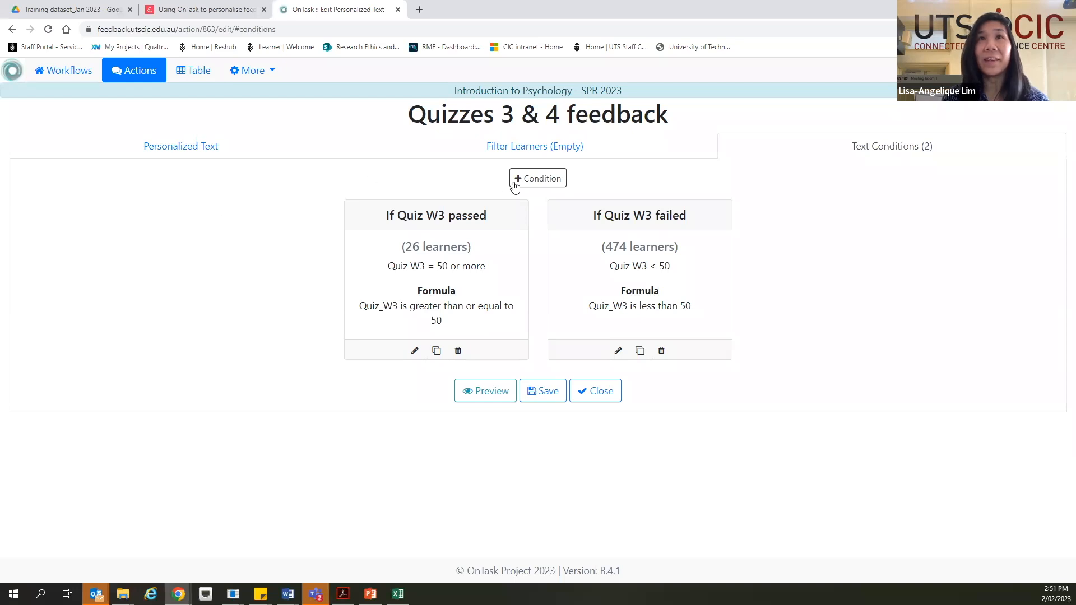
- Start a new text condition named "If Quiz W4 passed" with the description "Quiz W4 = 50 or more"
left_click(549, 178)
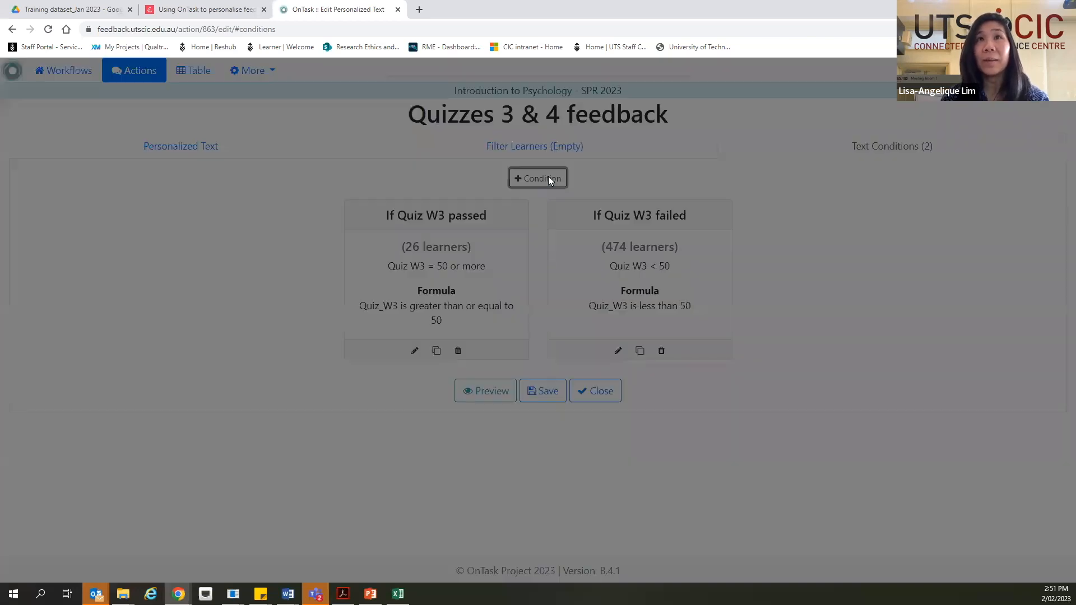
left_click(448, 162)
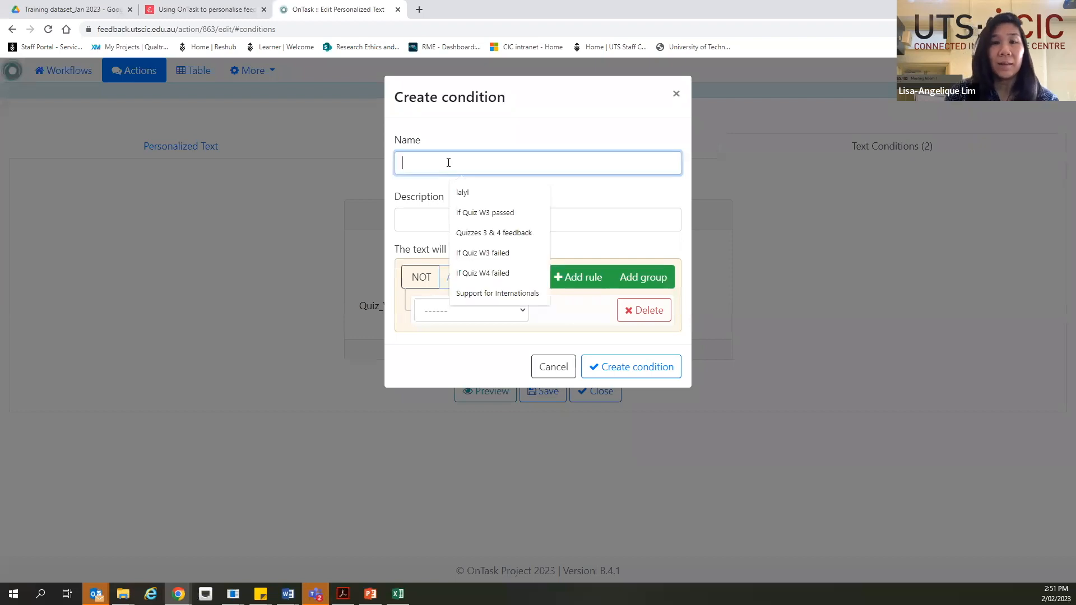
type("If Quiz W4 passed")
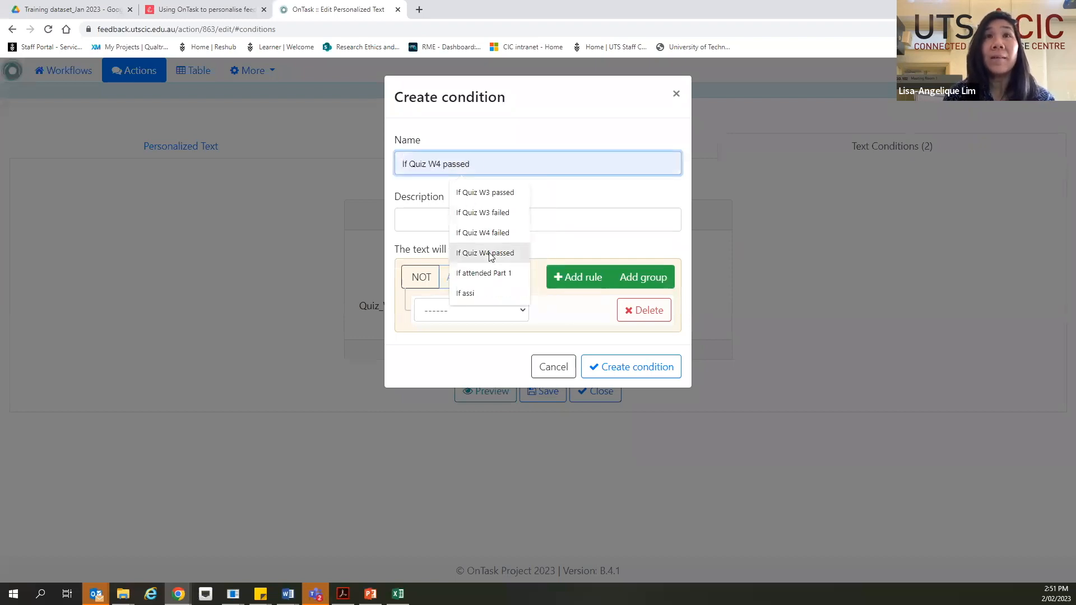
left_click(489, 253)
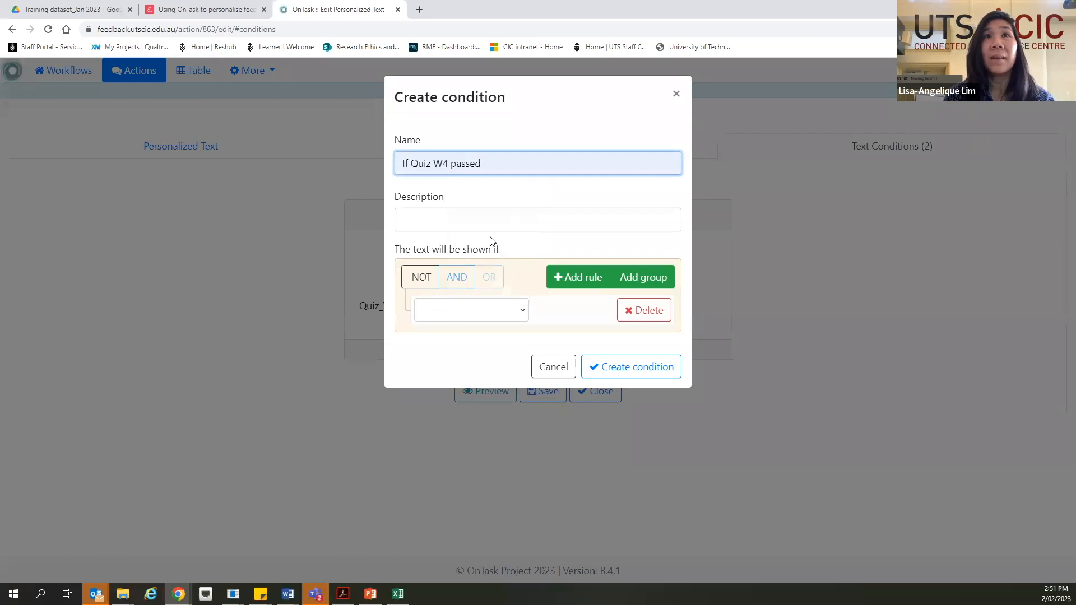
left_click(493, 219)
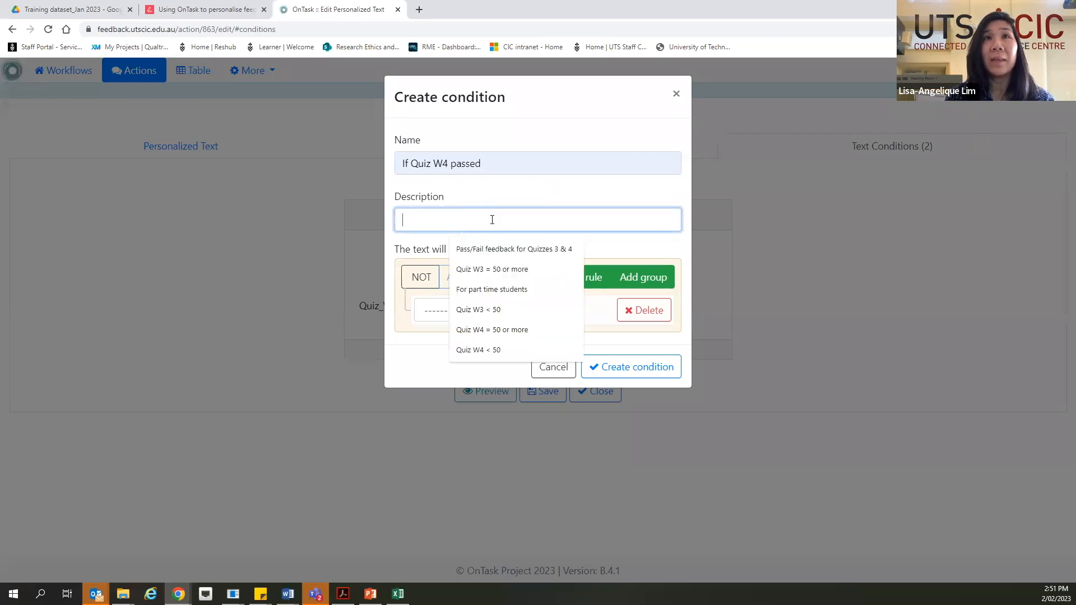
left_click(491, 329)
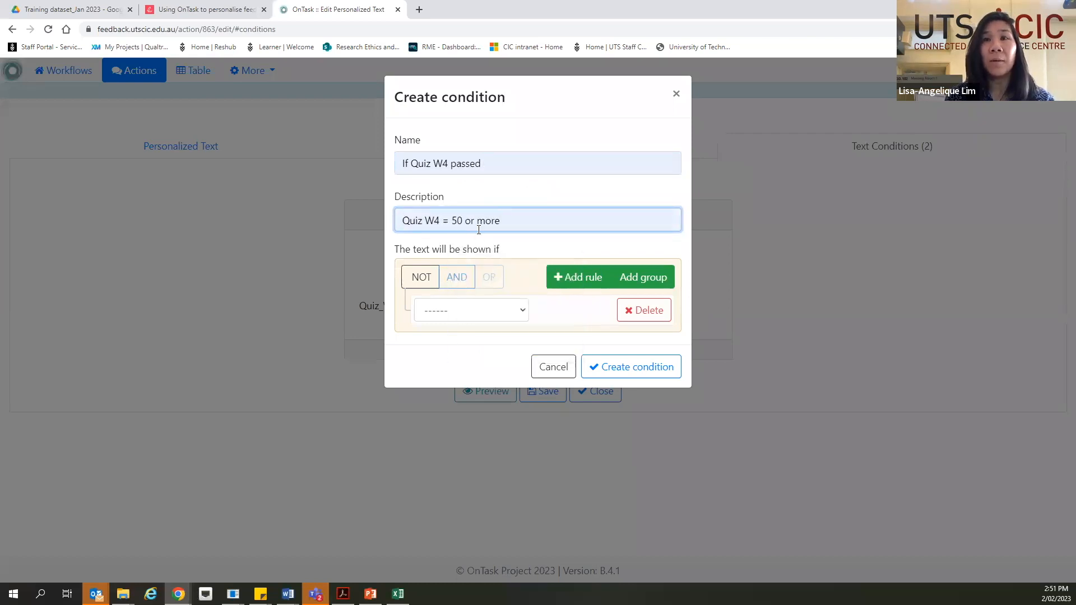
- Add the rule Quiz_W4 greater or equal 50 to the "If Quiz W4 passed" condition and create it
left_click(521, 312)
left_click(462, 277)
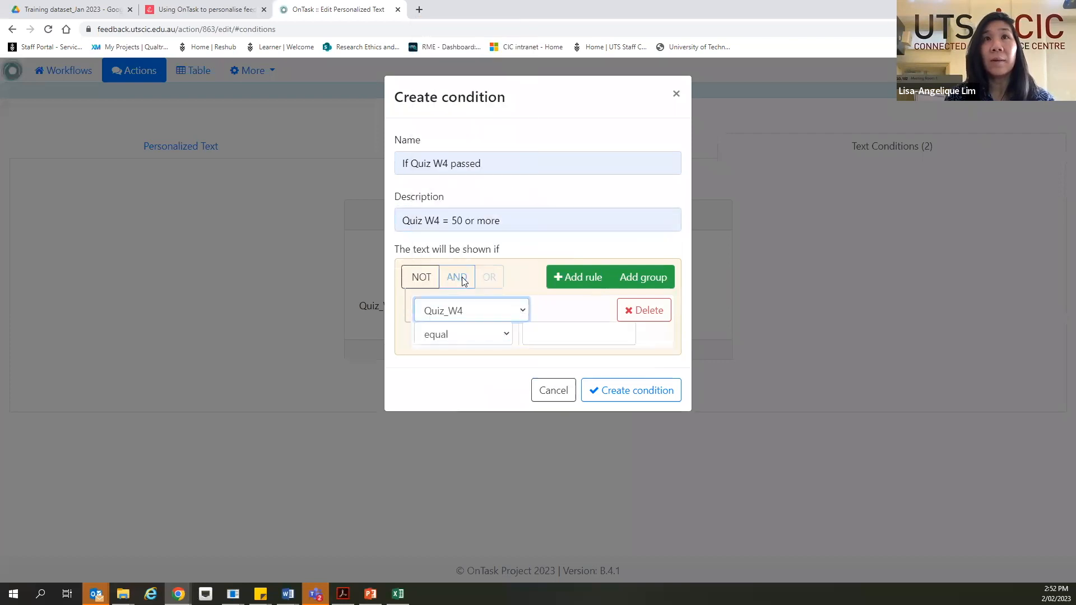
left_click(463, 334)
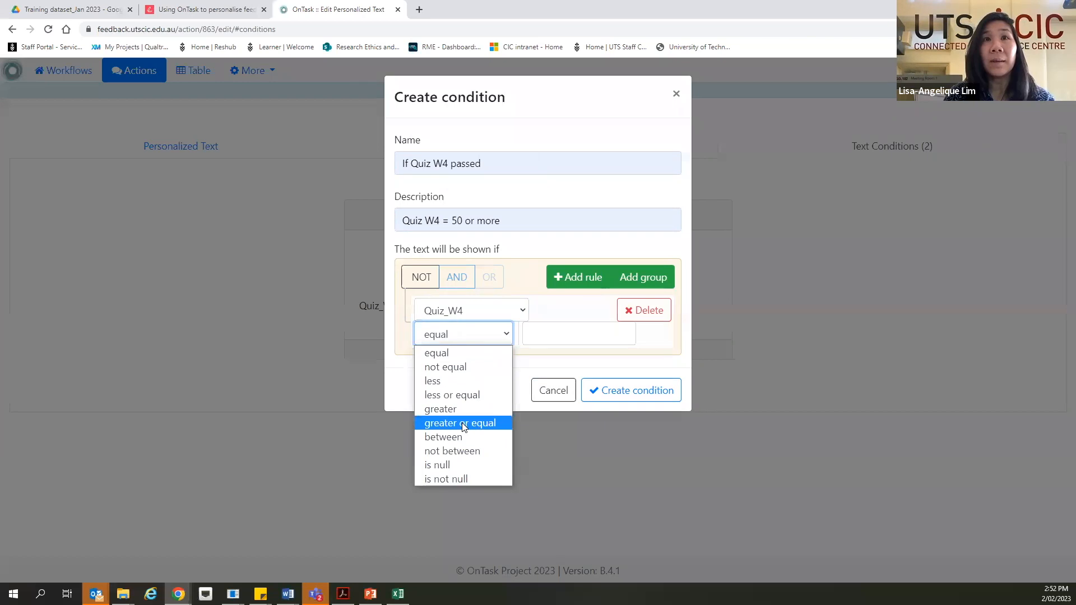
left_click(462, 423)
left_click(551, 338)
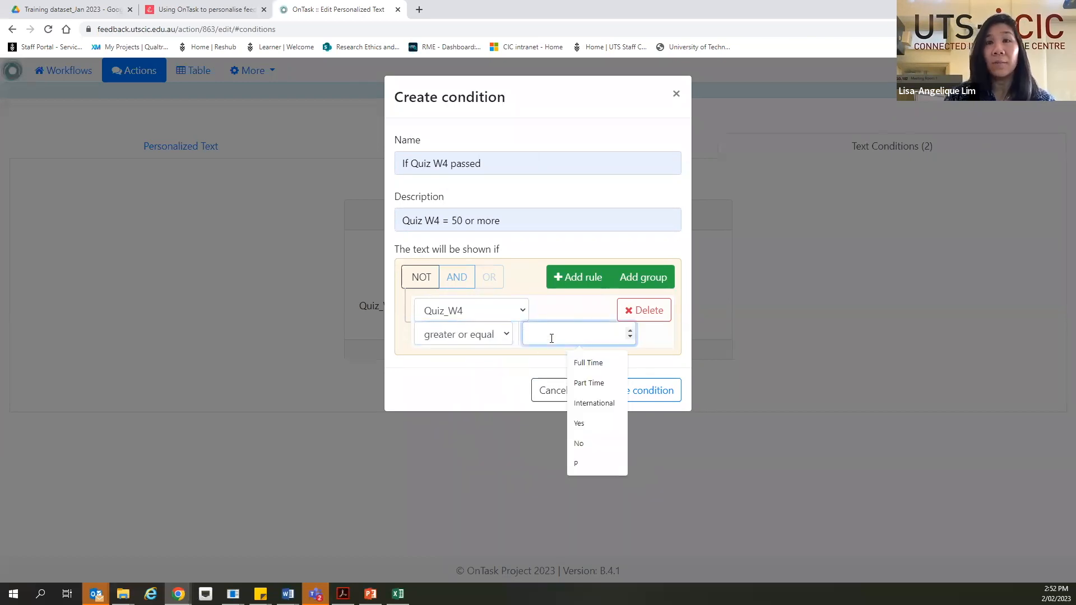
type("50")
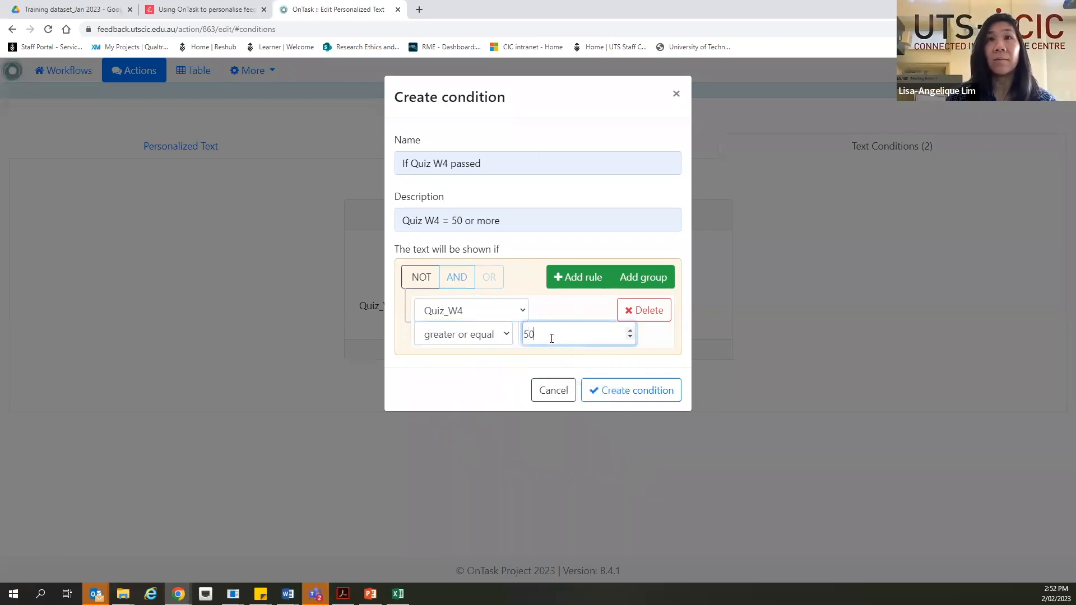
left_click(631, 393)
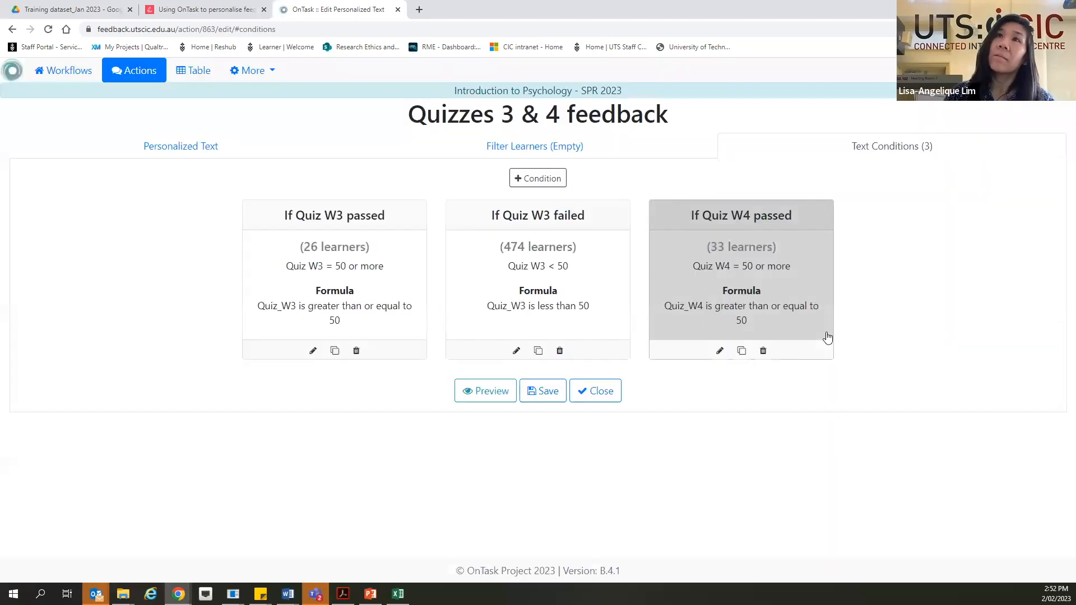
- Start a new text condition named "If Quiz W4 failed" with the description "Quiz W4 < 50"
left_click(534, 179)
left_click(527, 166)
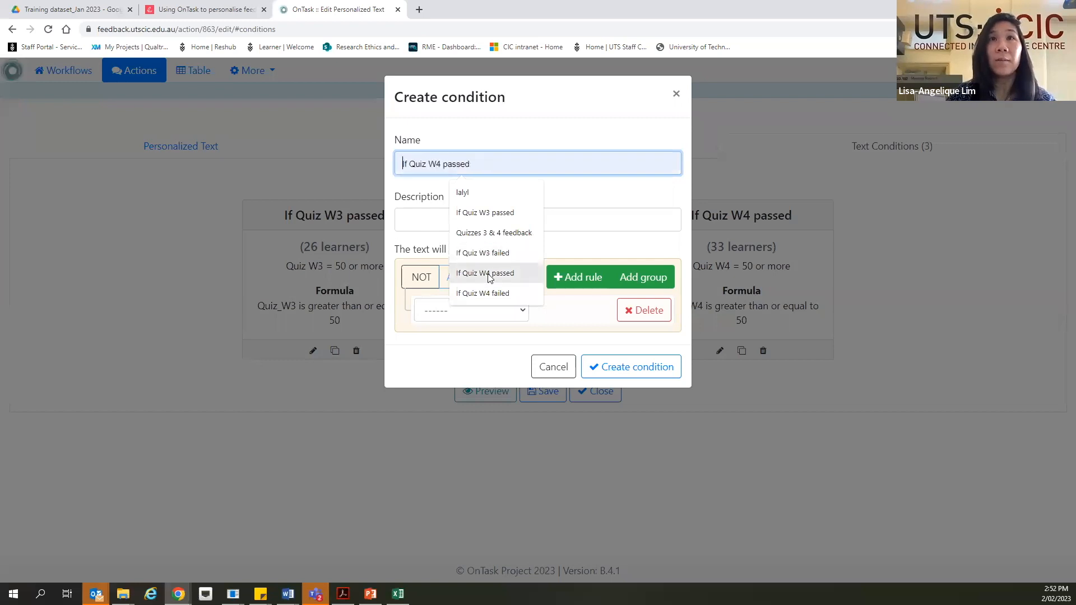
left_click(488, 294)
left_click(463, 221)
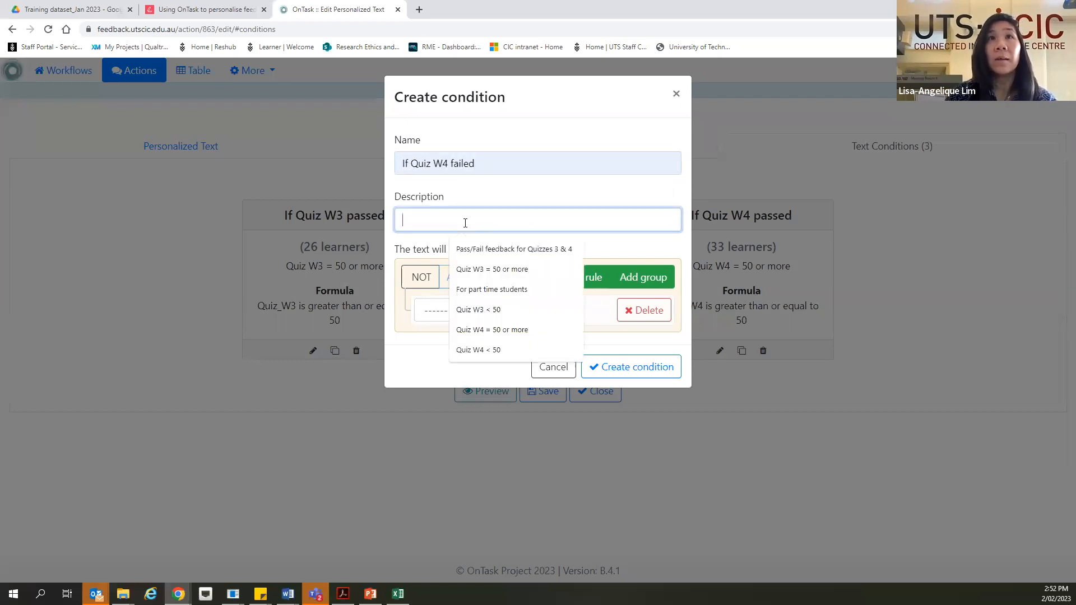
left_click(496, 351)
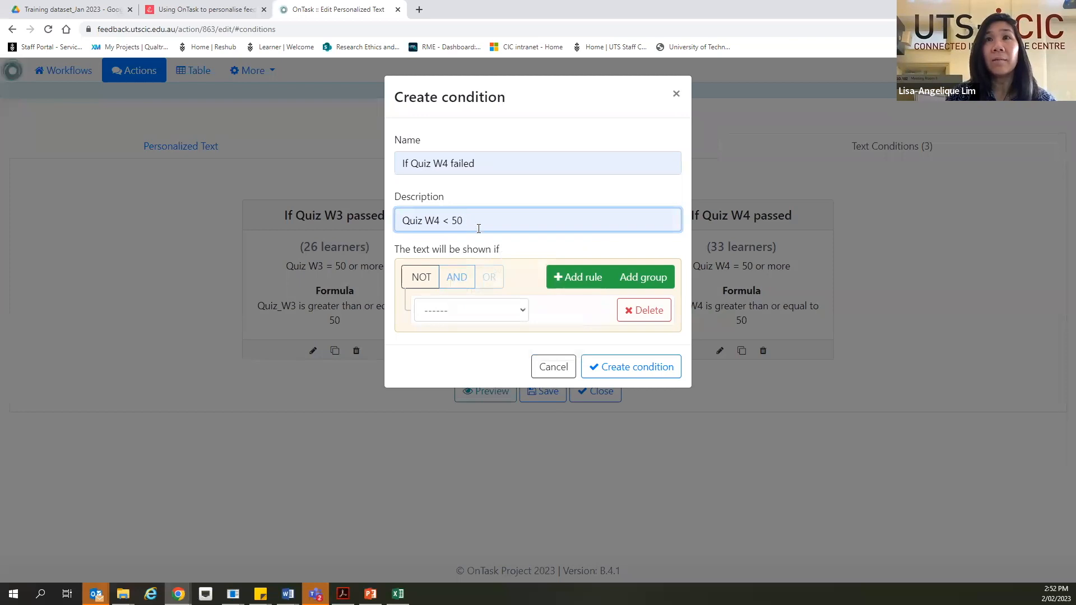
- Add the rule Quiz_W4 less 50 to the "If Quiz W4 failed" condition and create it
left_click(486, 313)
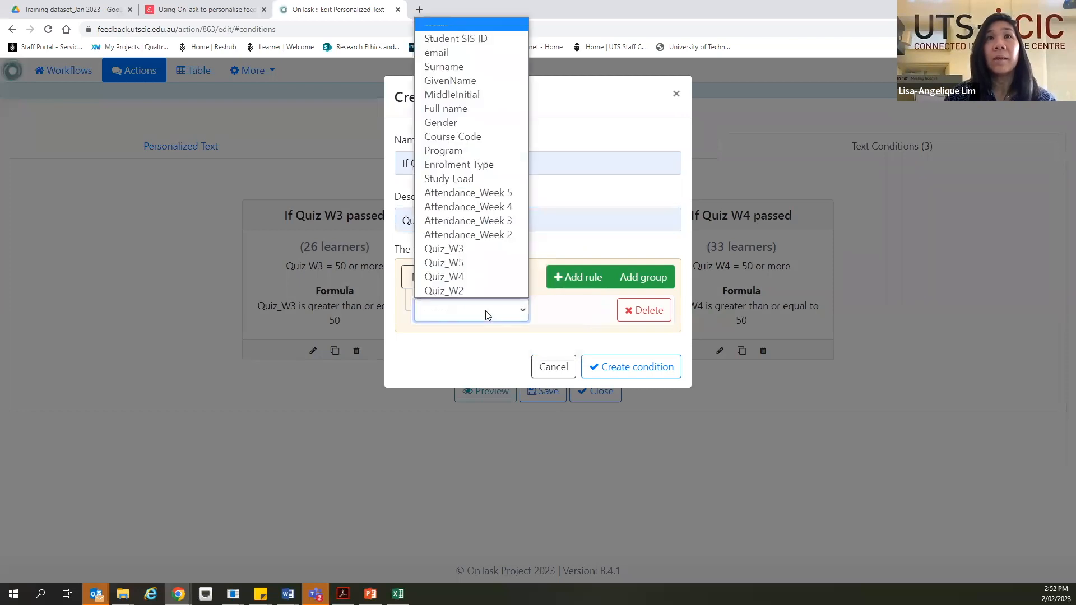
left_click(484, 277)
left_click(466, 338)
left_click(469, 381)
left_click(543, 333)
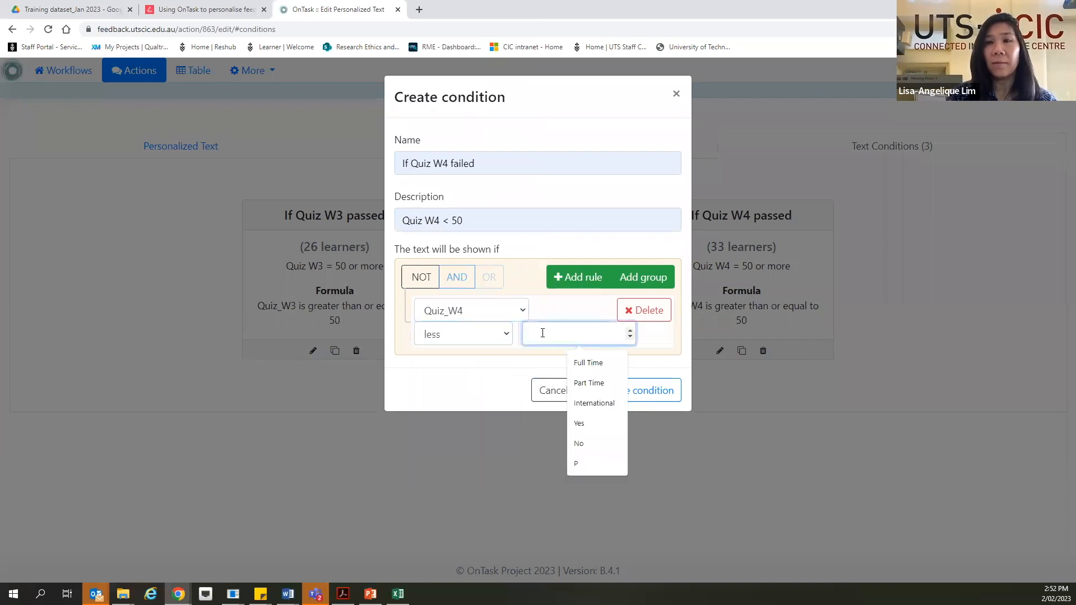
type("50")
left_click(639, 391)
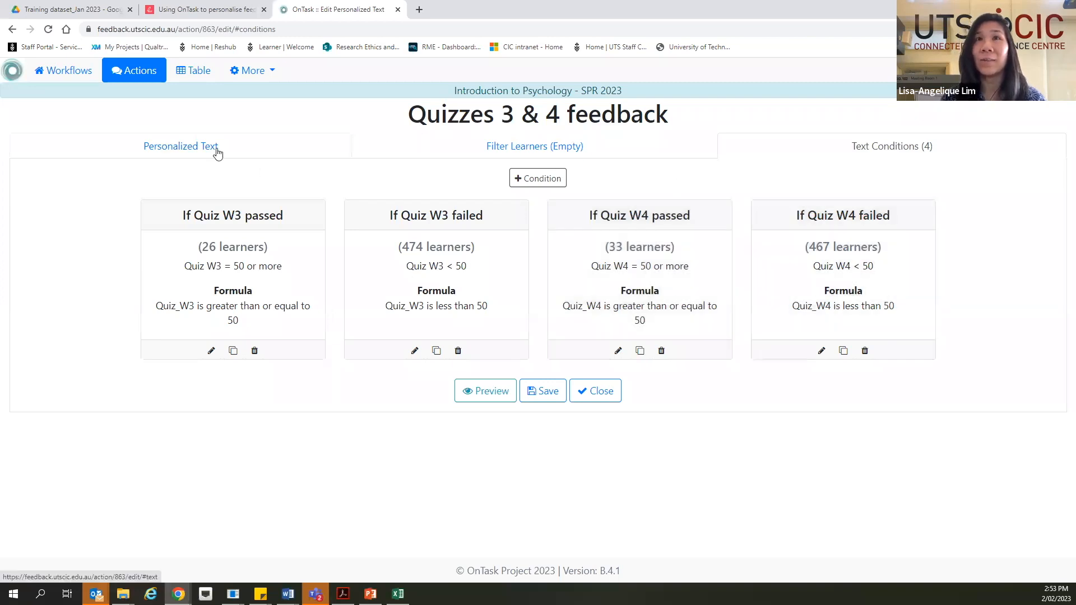
- Go to the empty personalised text editor of the Quizzes 3 & 4 feedback action
left_click(538, 393)
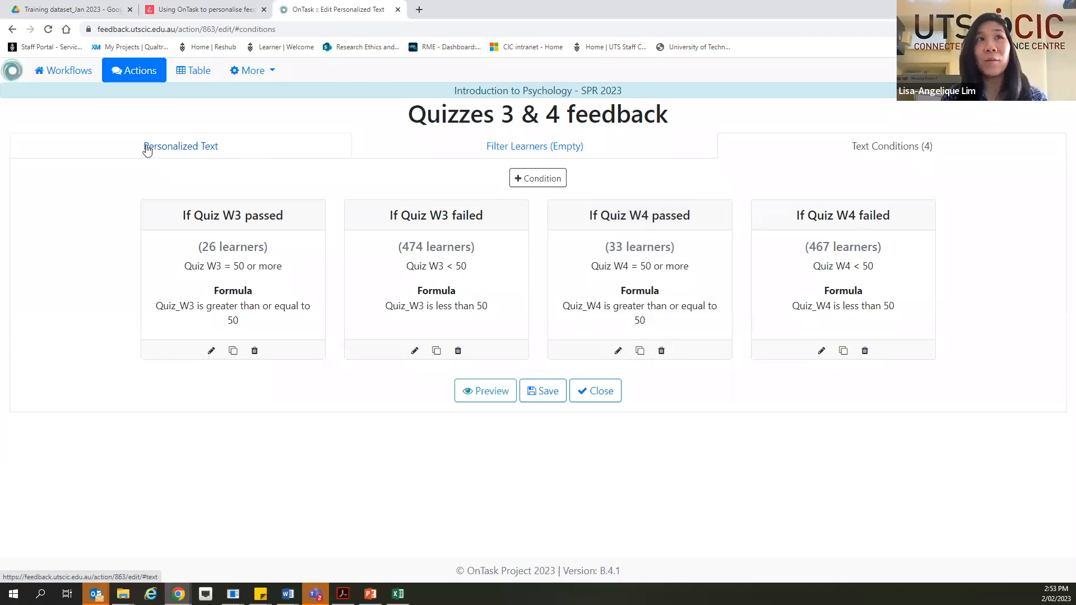
left_click(211, 155)
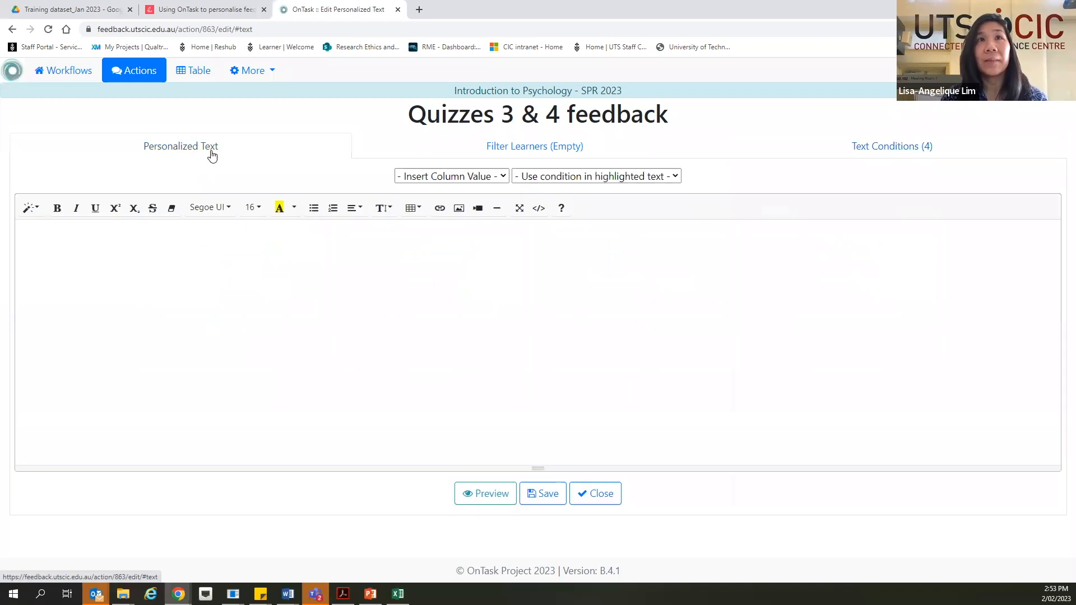
left_click(21, 232)
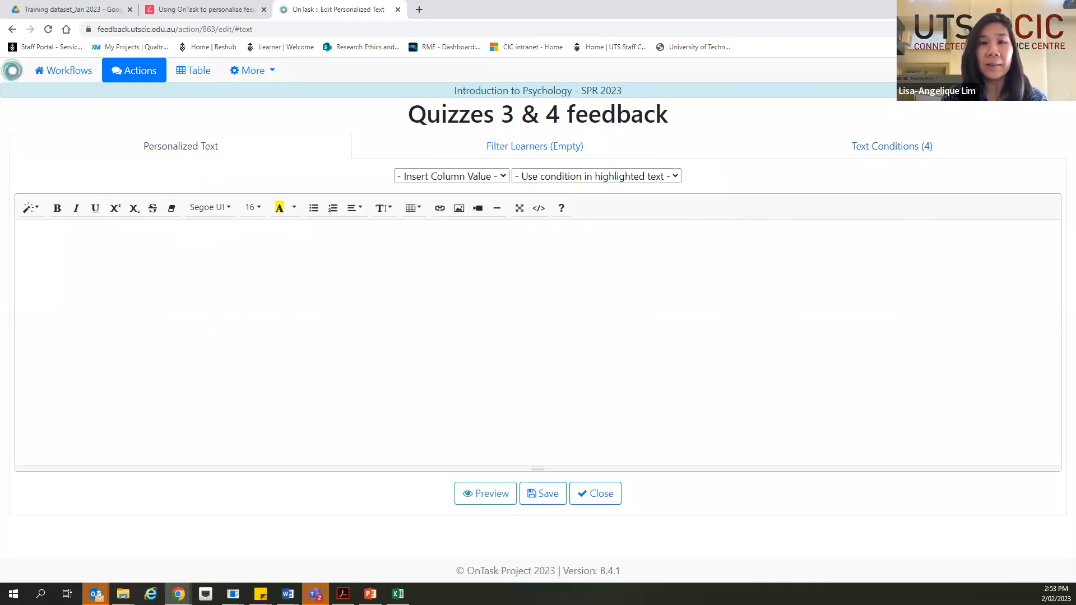
- Switch to File Explorer, open "Message text - Quizzes 3 _ 4 feedback.docx" in Word and enable editing
key("alt+Tab")
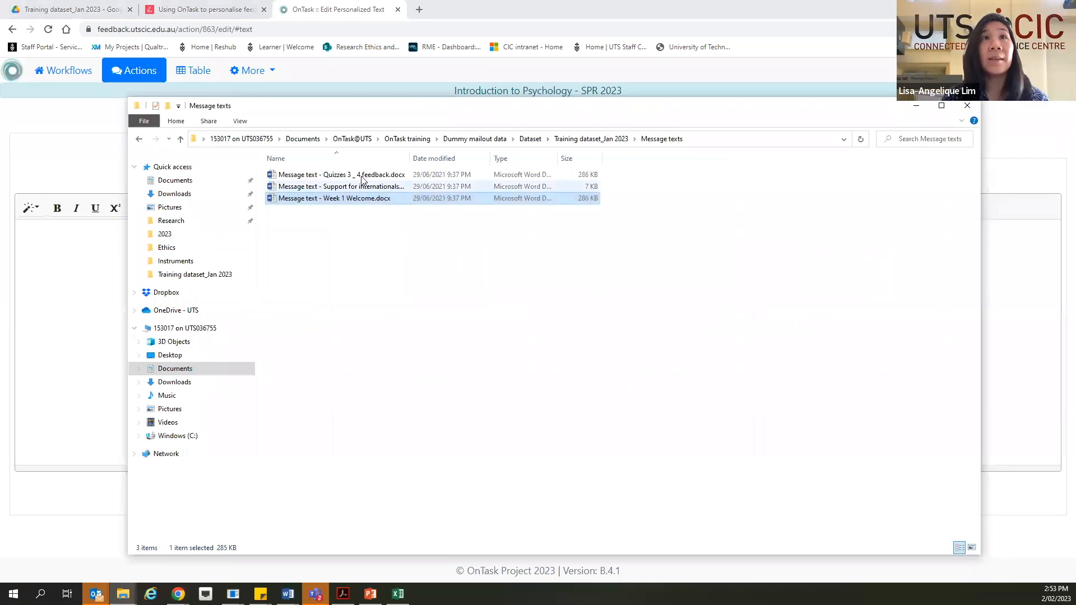
left_click(357, 176)
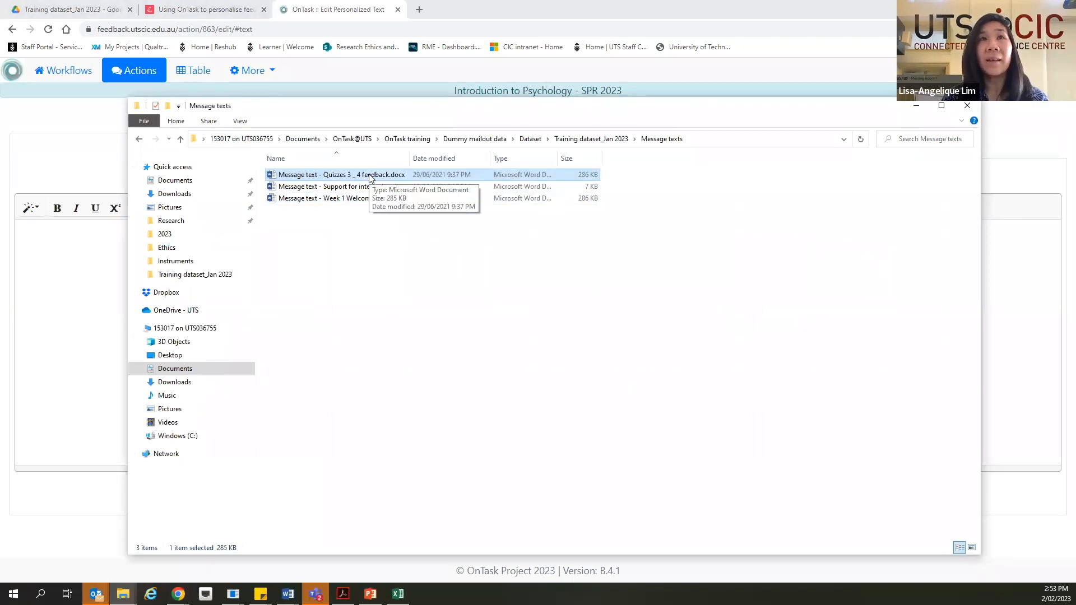
double_click(368, 179)
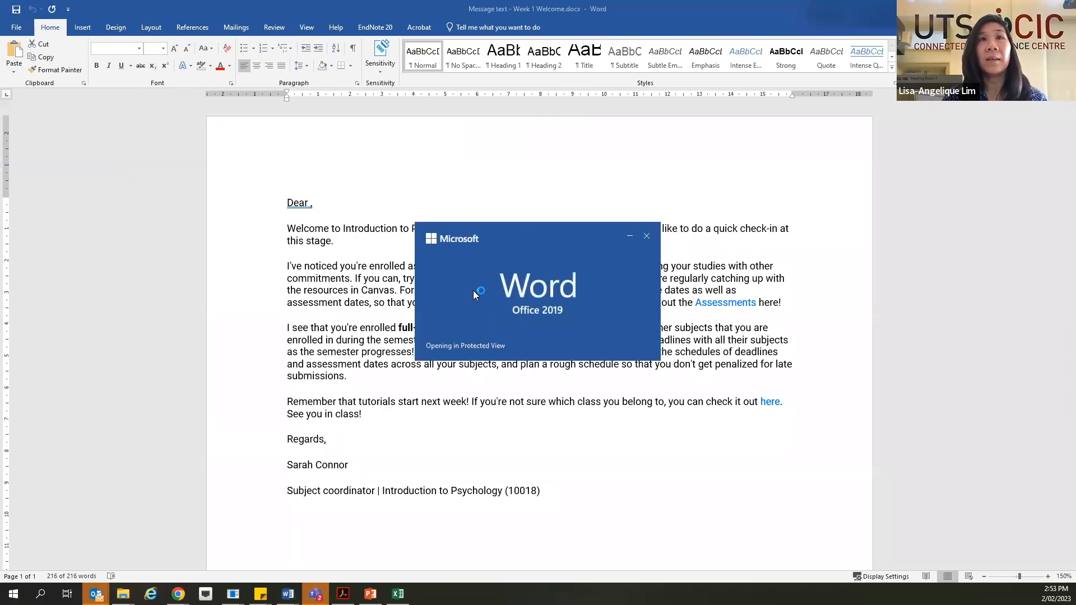
key("ctrl+a")
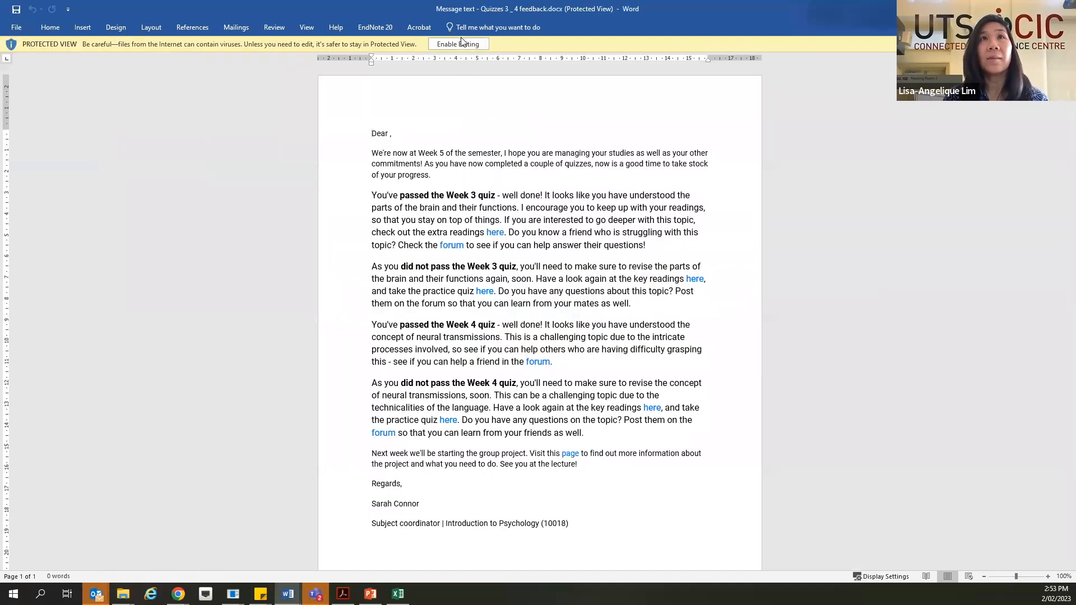
left_click(460, 44)
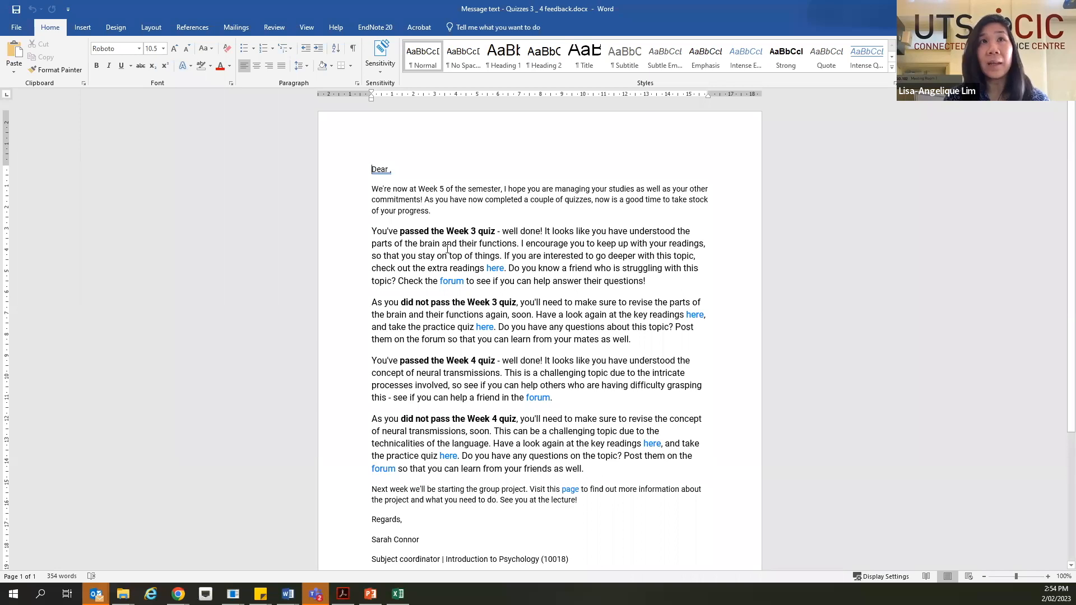
- Copy the entire message text of the Word document, from the greeting through the subject coordinator line
key("shift+Down")
key("shift+Down")
key("shift+Down")
key("shift+Down")
key("shift+Down")
key("shift+Down")
key("shift+Down")
key("shift+Down")
key("shift+Down")
key("shift+Down")
key("shift+Down")
key("shift+Down")
key("shift+Down")
key("shift+Down")
key("shift+Down")
key("shift+Down")
key("shift+Down")
key("shift+Down")
key("shift+Down")
key("shift+Down")
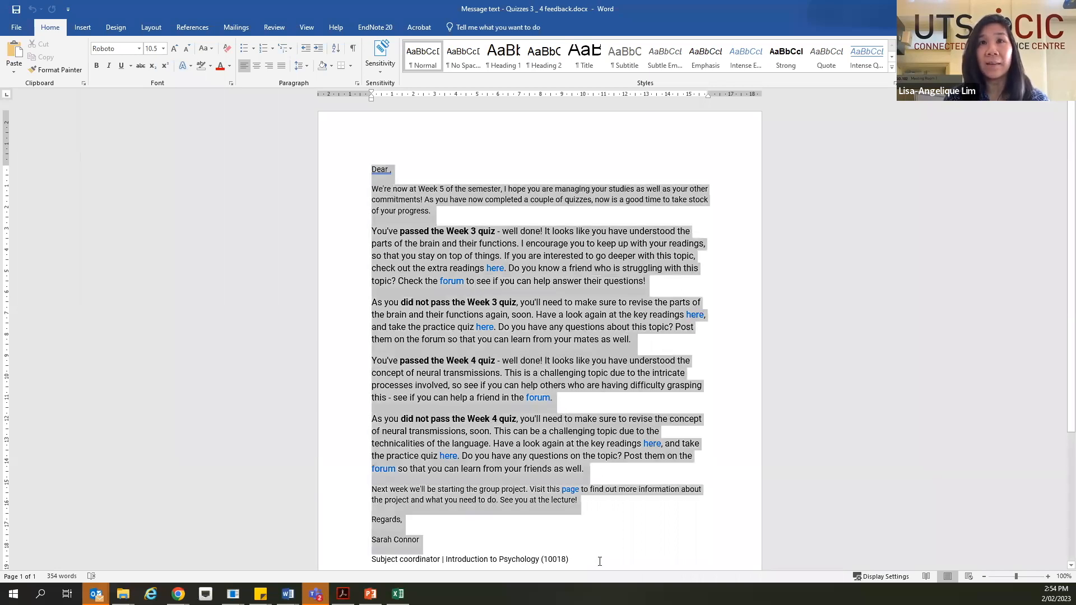
key("shift+Down")
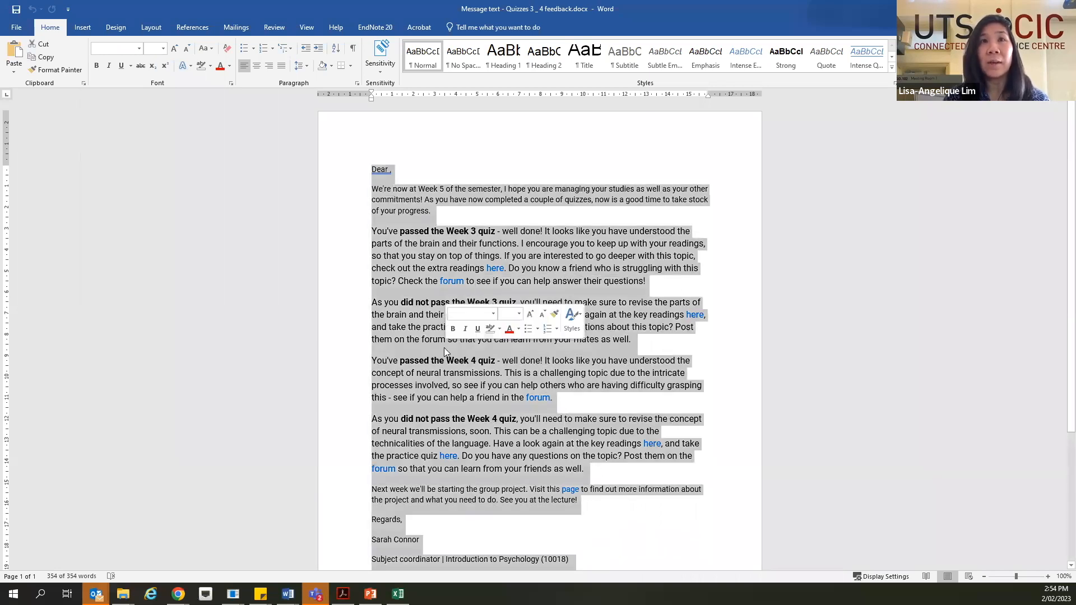
right_click(444, 347)
left_click(464, 369)
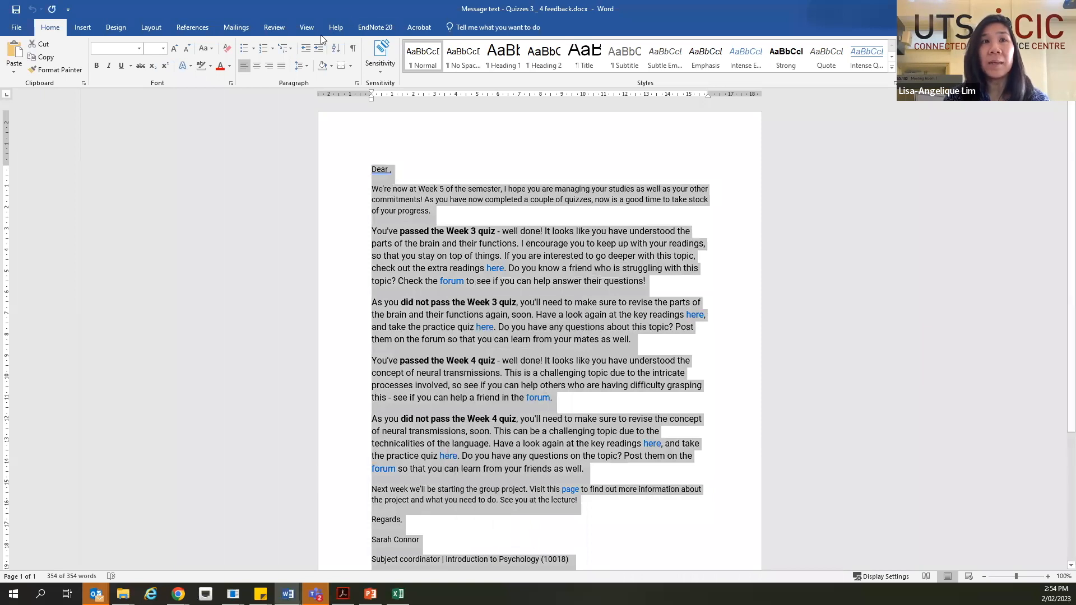
- Switch back to OnTask in Chrome and paste the copied message into the personalised text editor
left_click(178, 594)
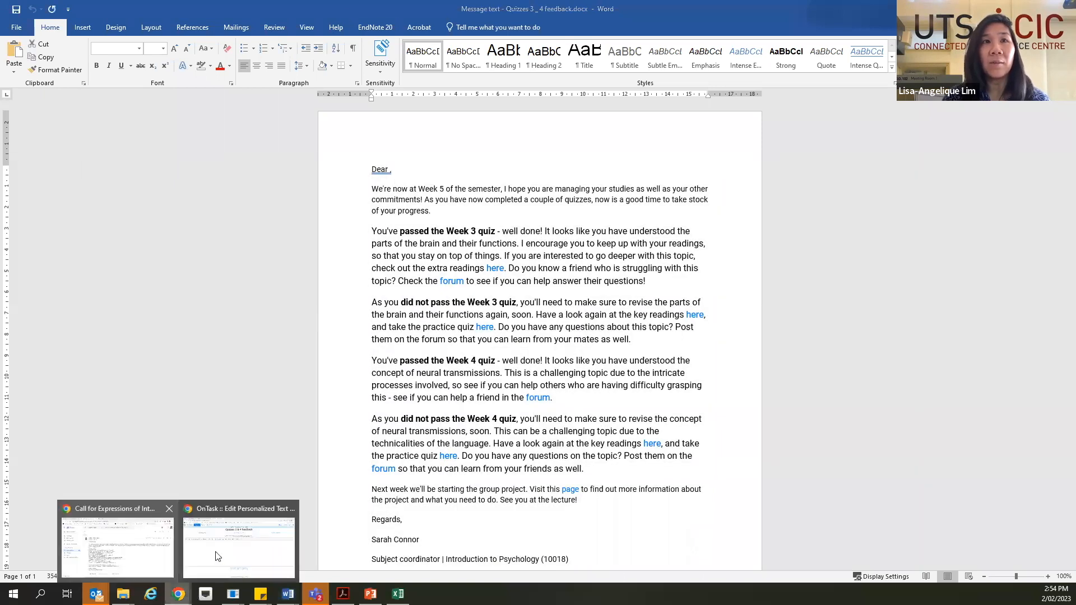
left_click(218, 557)
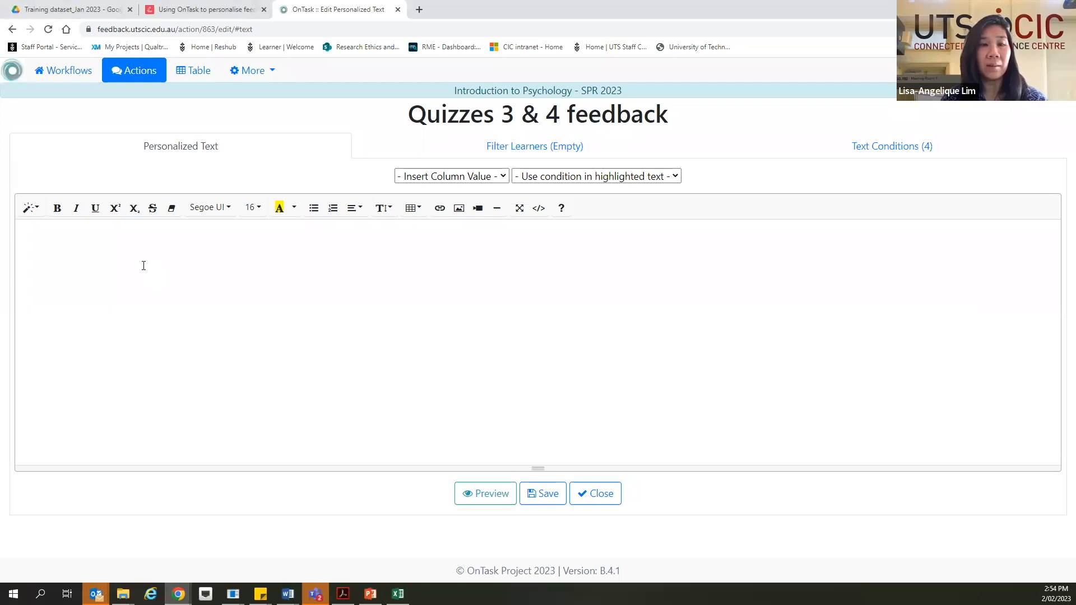
key("ctrl+v")
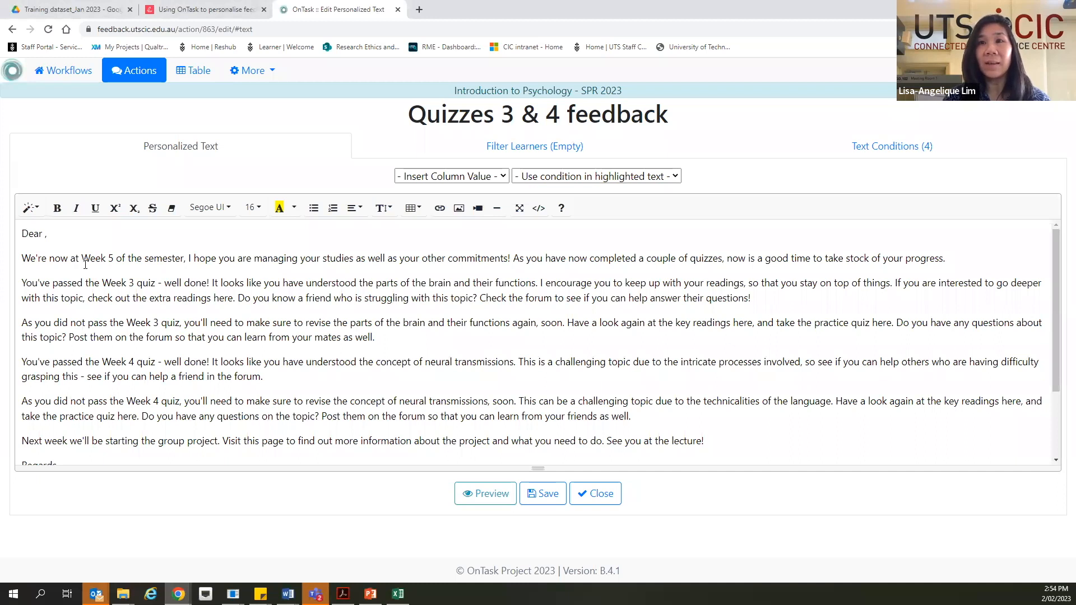
- Insert the GivenName column value after "Dear" in the message greeting
left_click(43, 234)
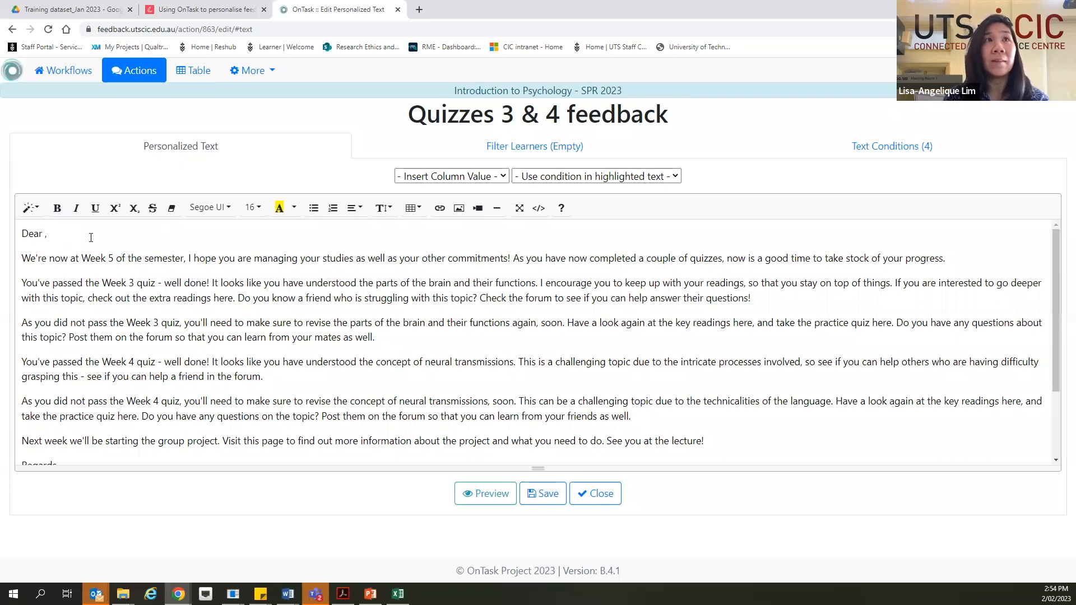
left_click(438, 178)
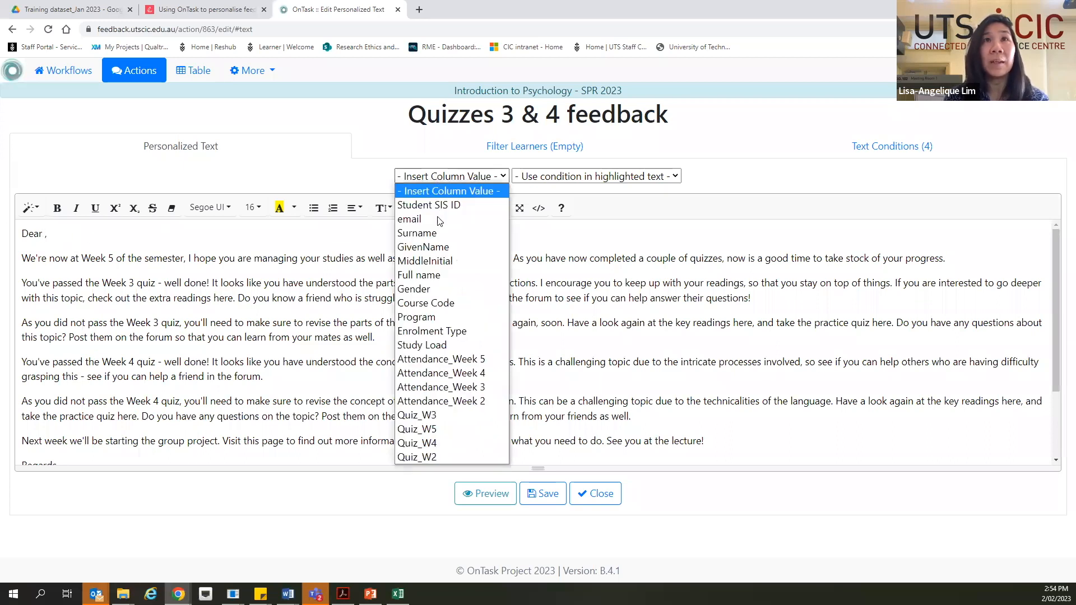
left_click(437, 247)
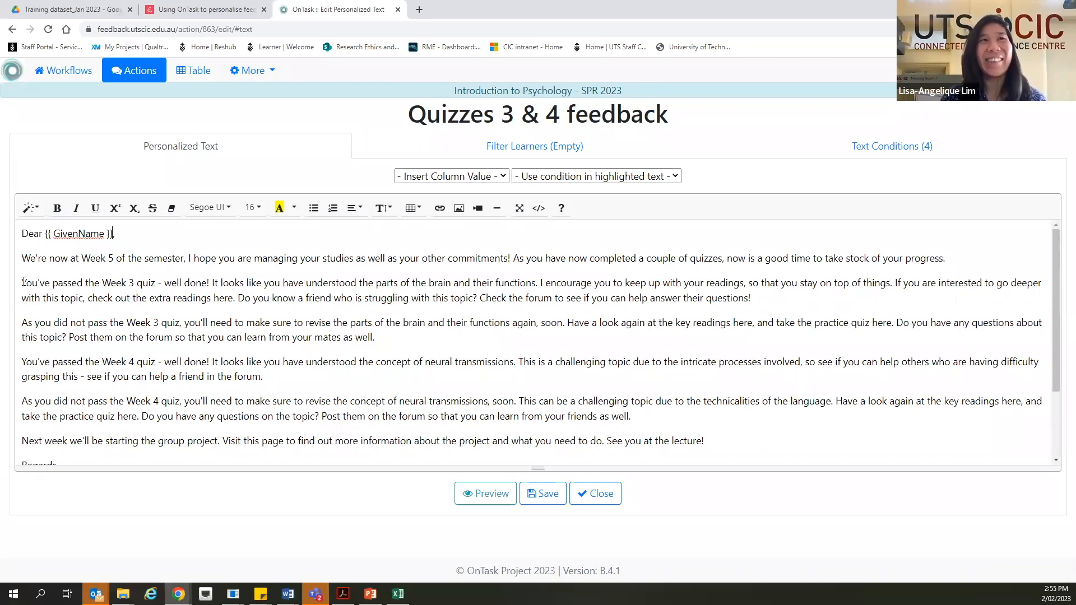
- Apply the "If Quiz W3 passed" condition to the Week 3 pass paragraph and "If Quiz W3 failed" to the Week 3 fail paragraph
left_click_drag(24, 282, 772, 302)
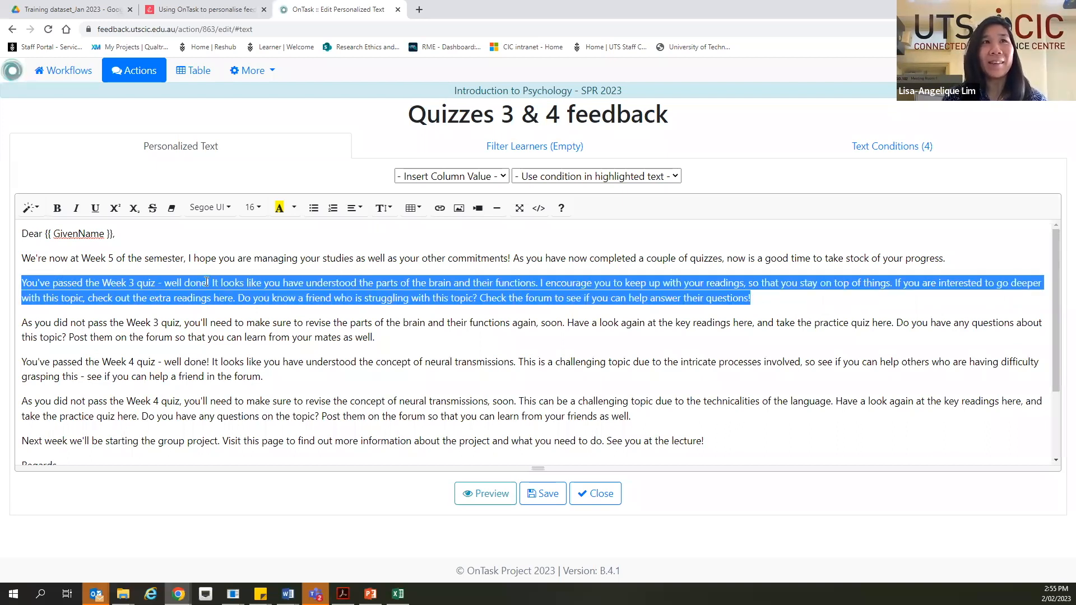
left_click(611, 175)
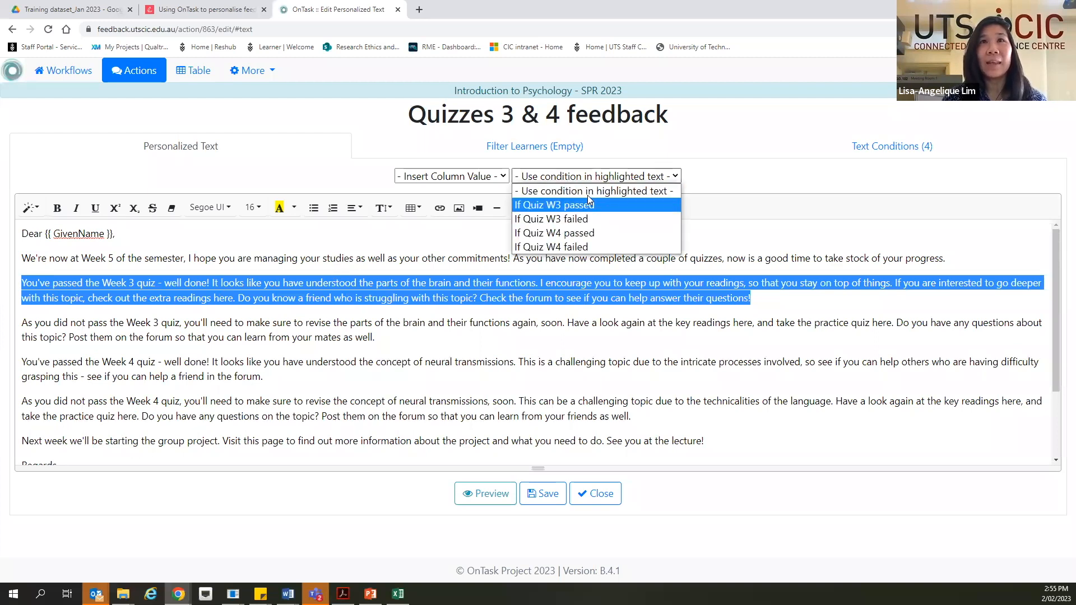
left_click(578, 206)
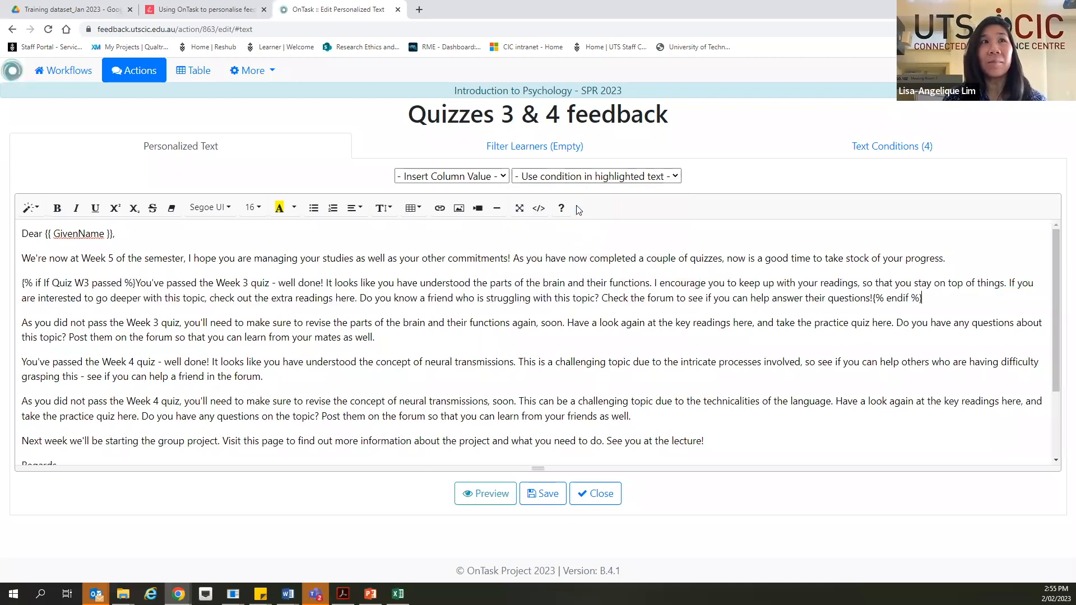
left_click_drag(23, 323, 374, 337)
left_click(598, 178)
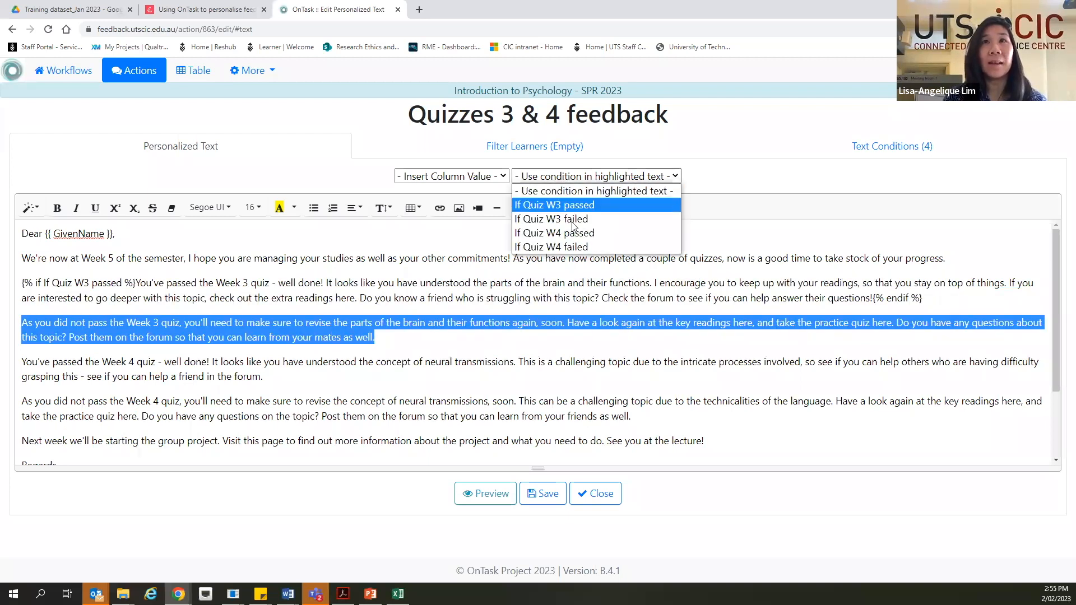
left_click(573, 220)
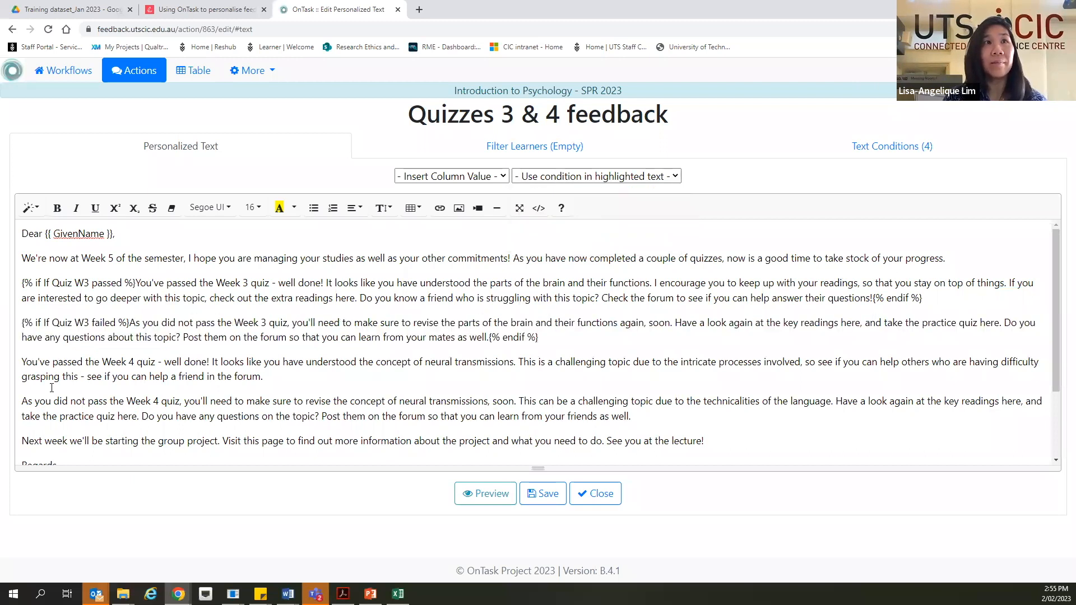
- Apply the "If Quiz W4 passed" condition to the Week 4 pass paragraph and "If Quiz W4 failed" to the Week 4 fail paragraph
left_click_drag(22, 361, 272, 377)
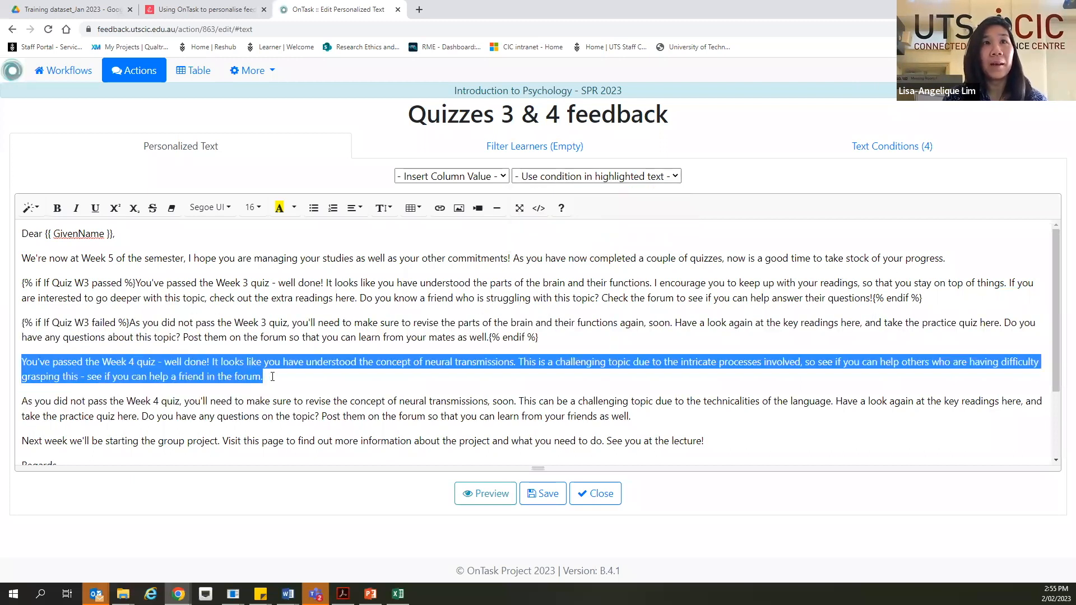
left_click(607, 178)
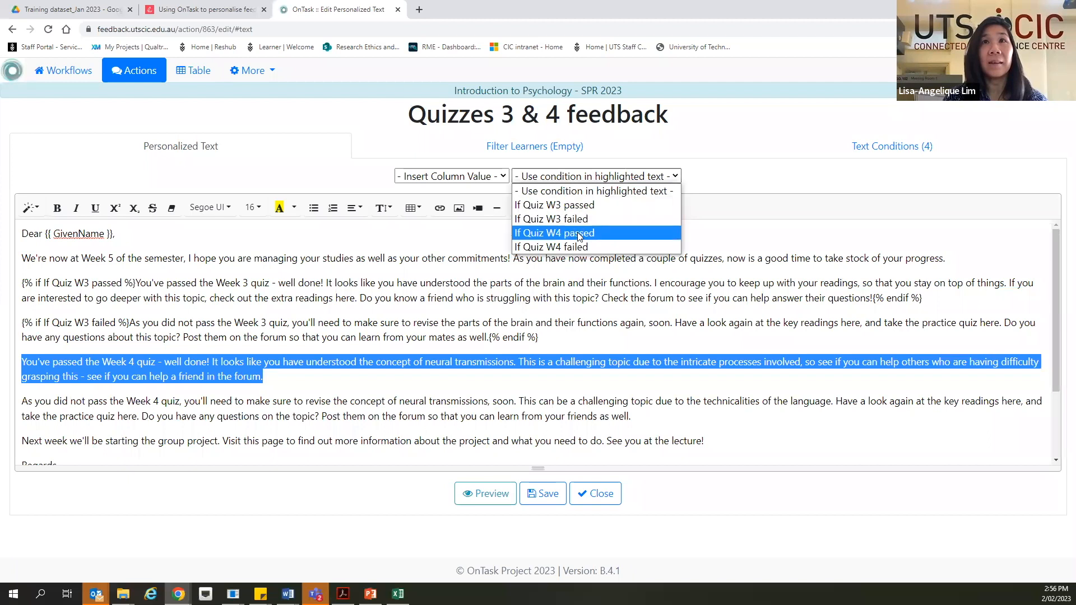
left_click(578, 233)
left_click_drag(22, 405, 632, 417)
left_click(620, 177)
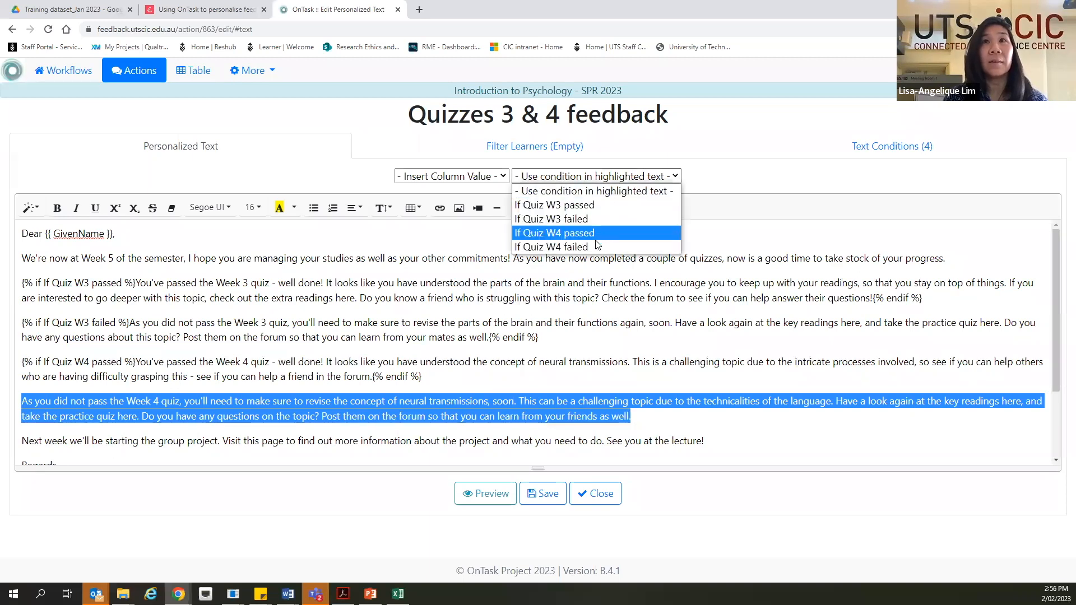
left_click(596, 247)
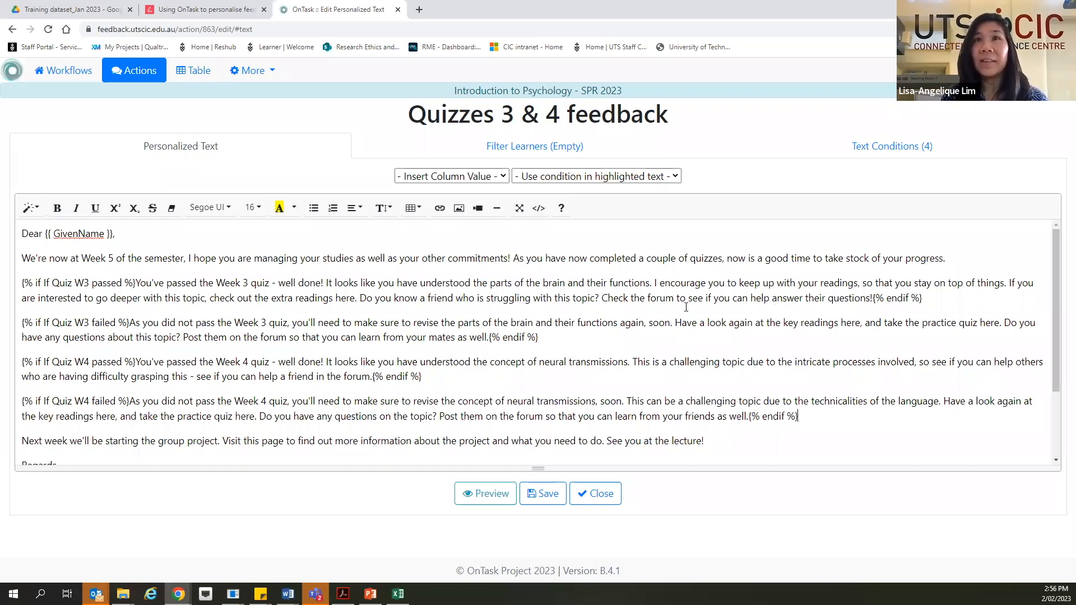
- Turn the word "forum" in the Week 3 pass paragraph into a link with a placeholder ".com" address
double_click(657, 297)
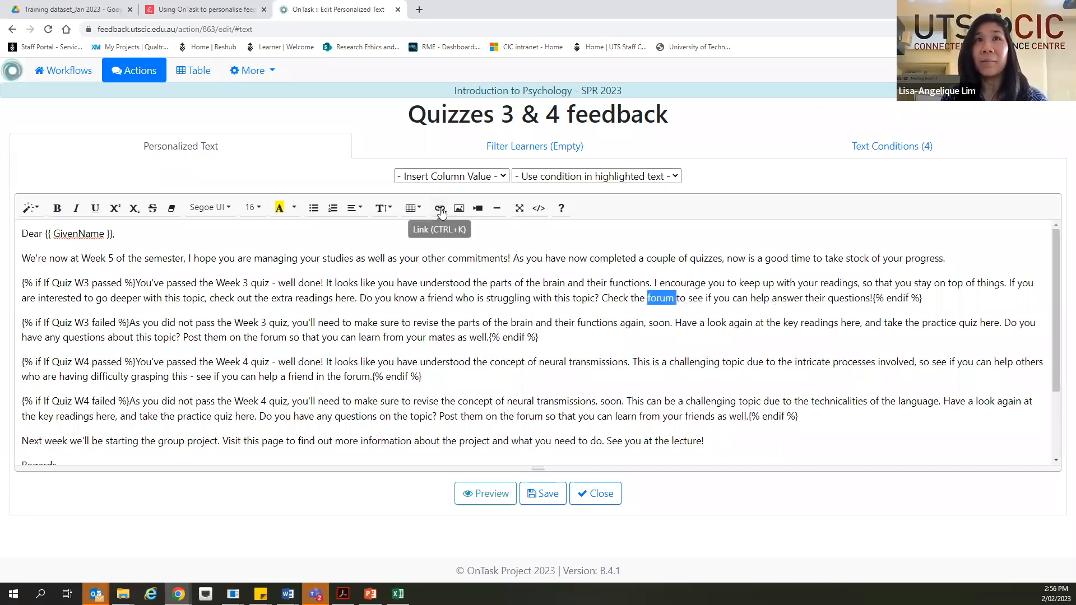
left_click(440, 208)
type(".com")
left_click(644, 286)
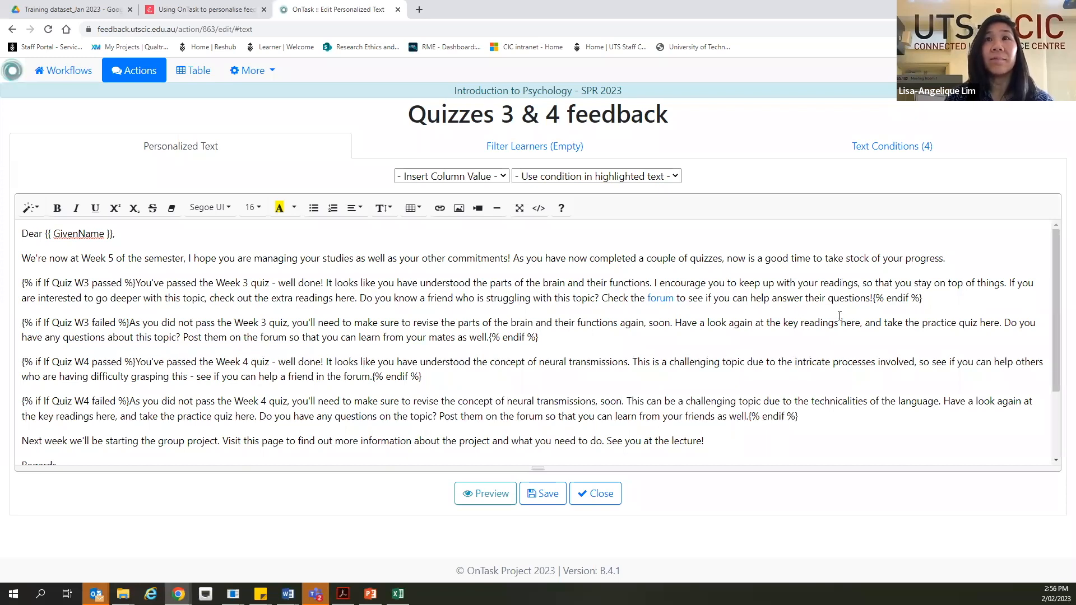
- Link the word "here" after "key readings" in the Week 3 fail paragraph to here.com
double_click(849, 324)
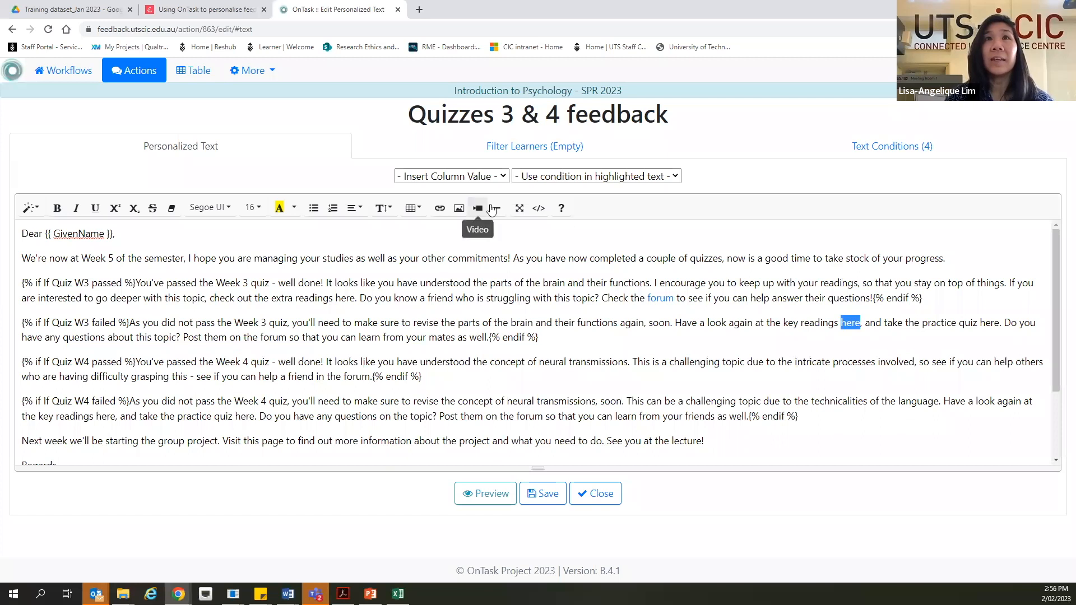
left_click(440, 209)
type(".c")
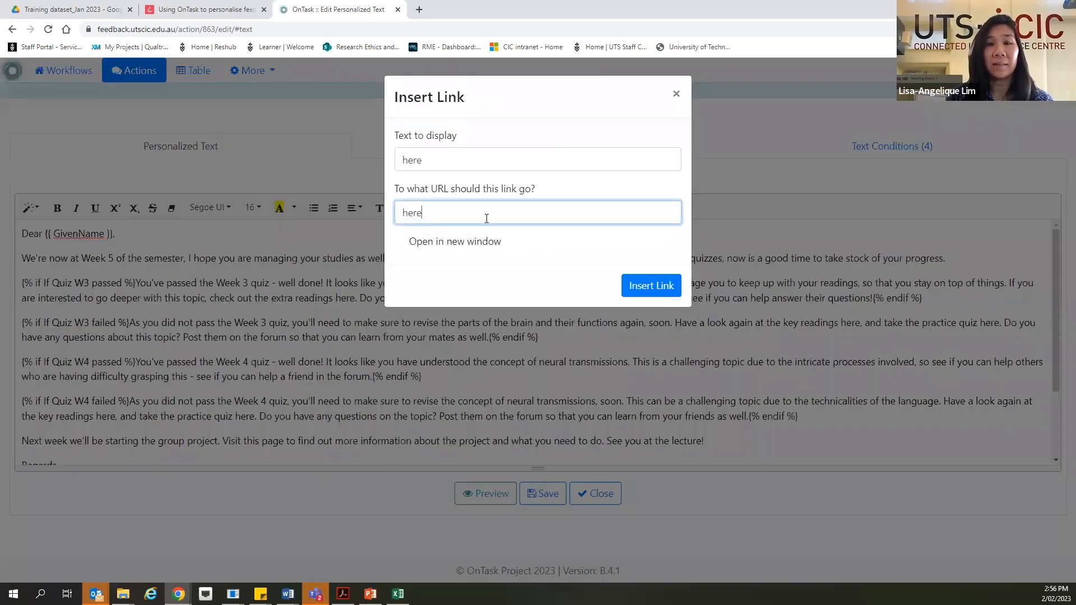
type("om")
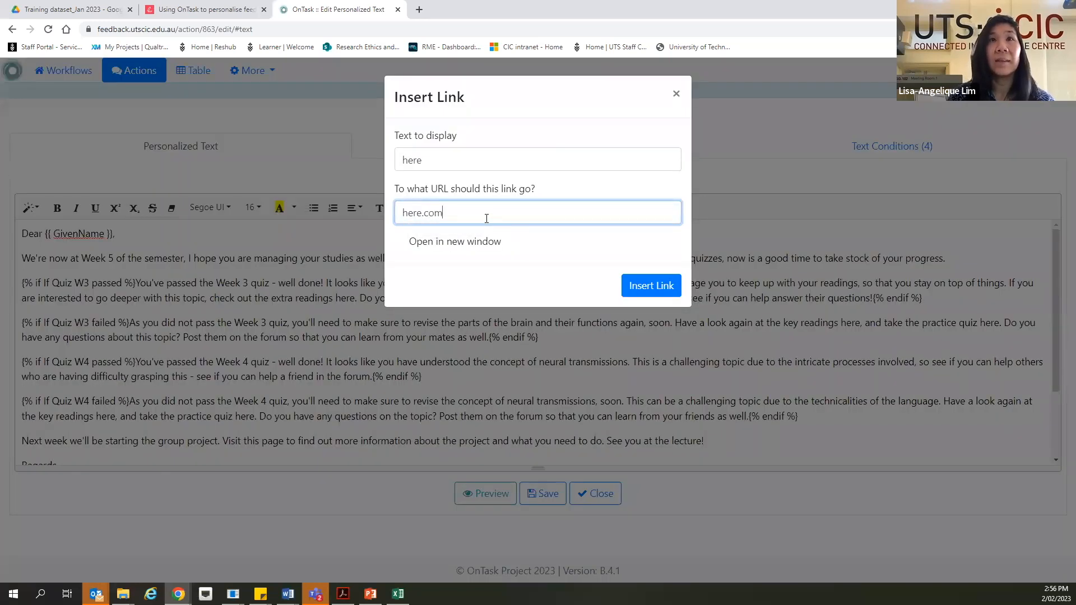
left_click(673, 285)
left_click(884, 398)
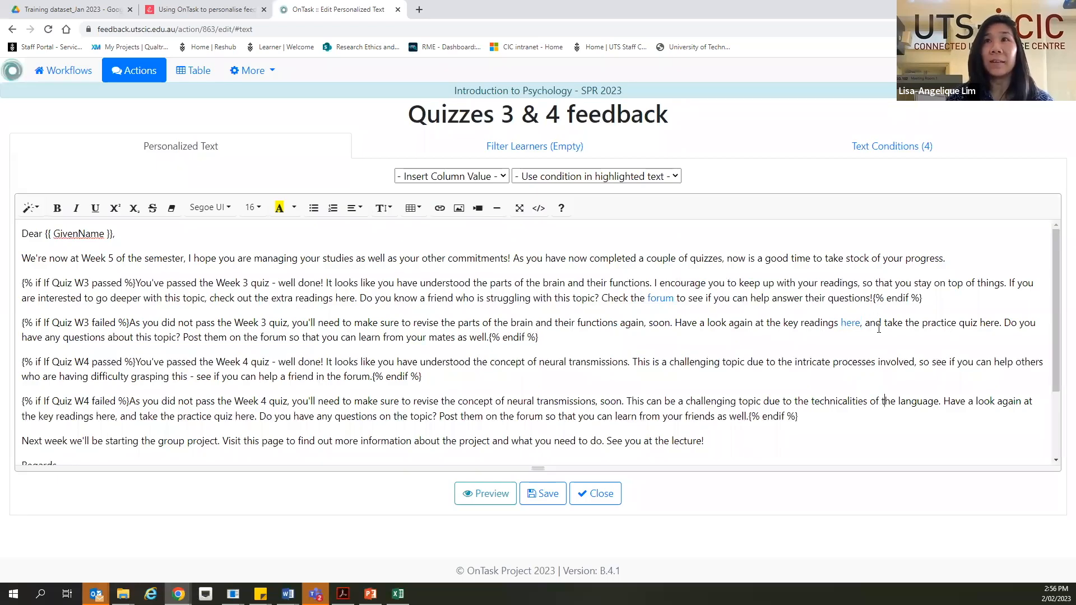
scroll(524, 409, "down", 3)
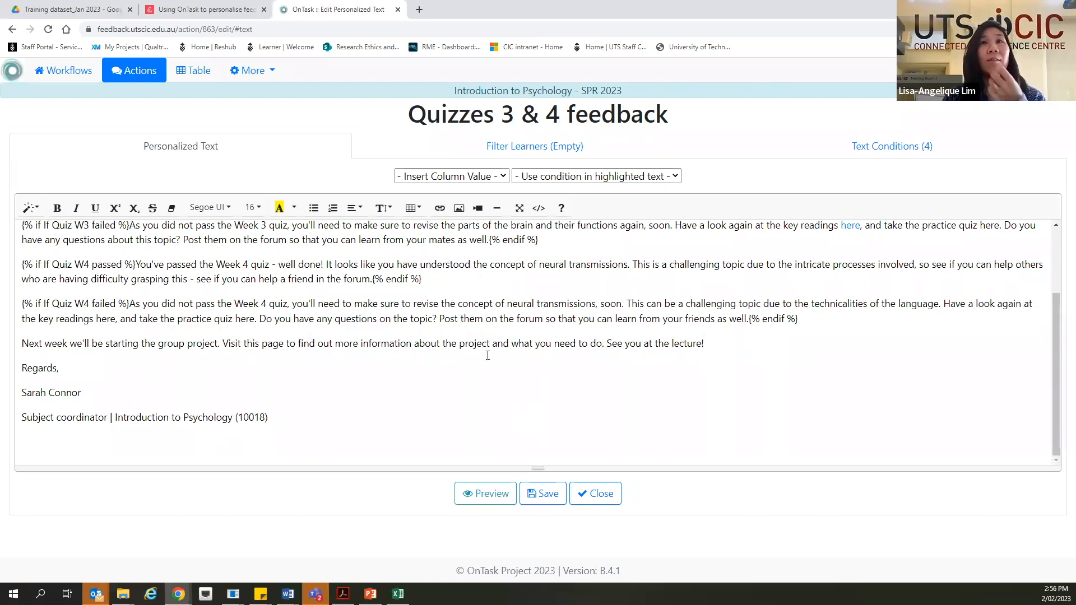
scroll(476, 346, "up", 1)
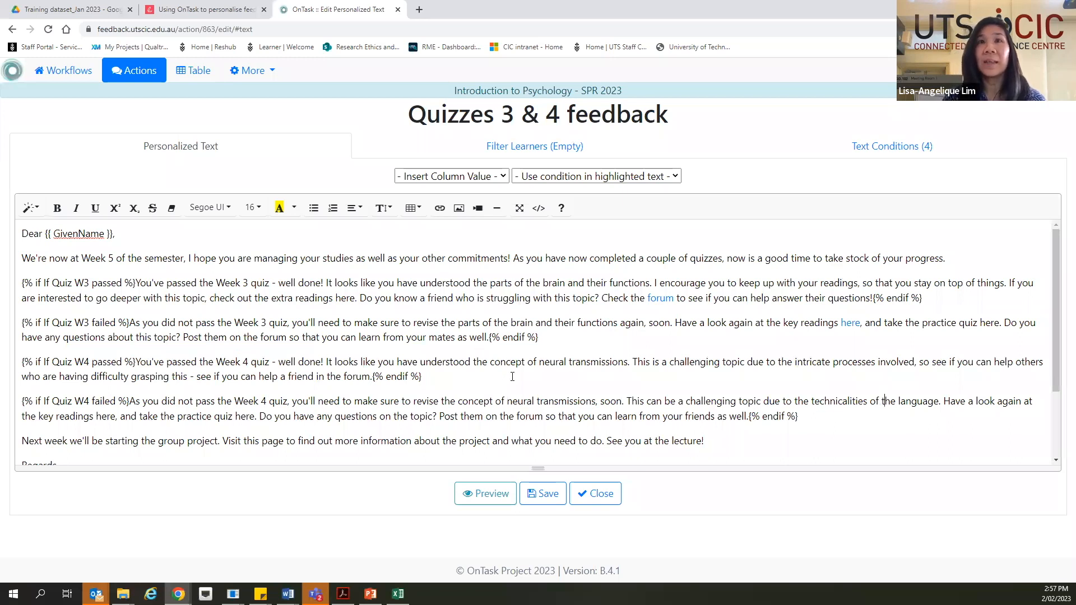
scroll(315, 339, "down", 3)
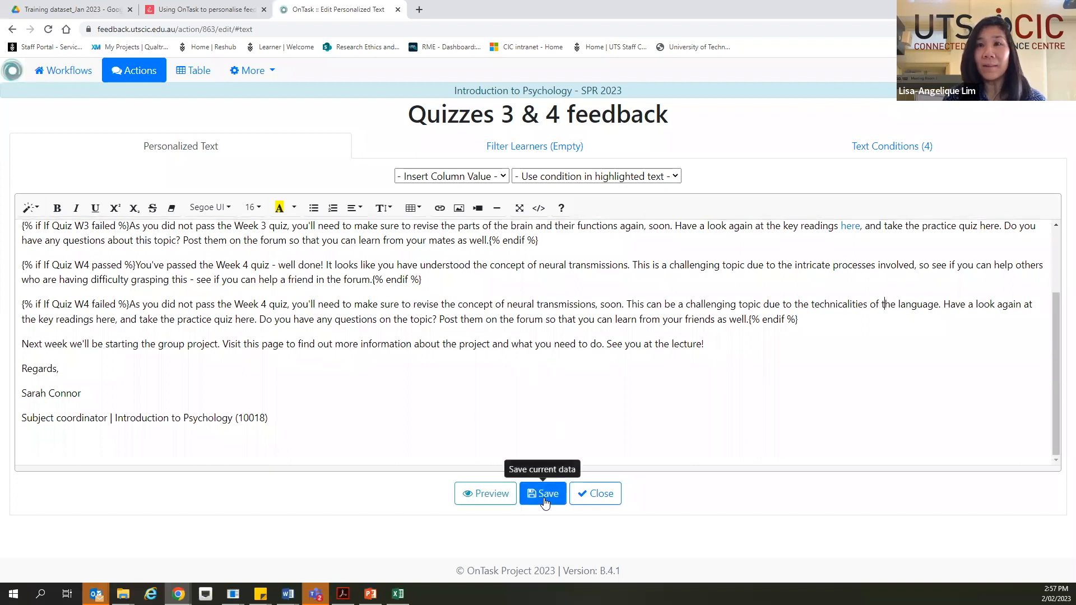
- Close the Quizzes 3 & 4 feedback editor and open the training guide at the "Sending off a personalised message" section
left_click(597, 495)
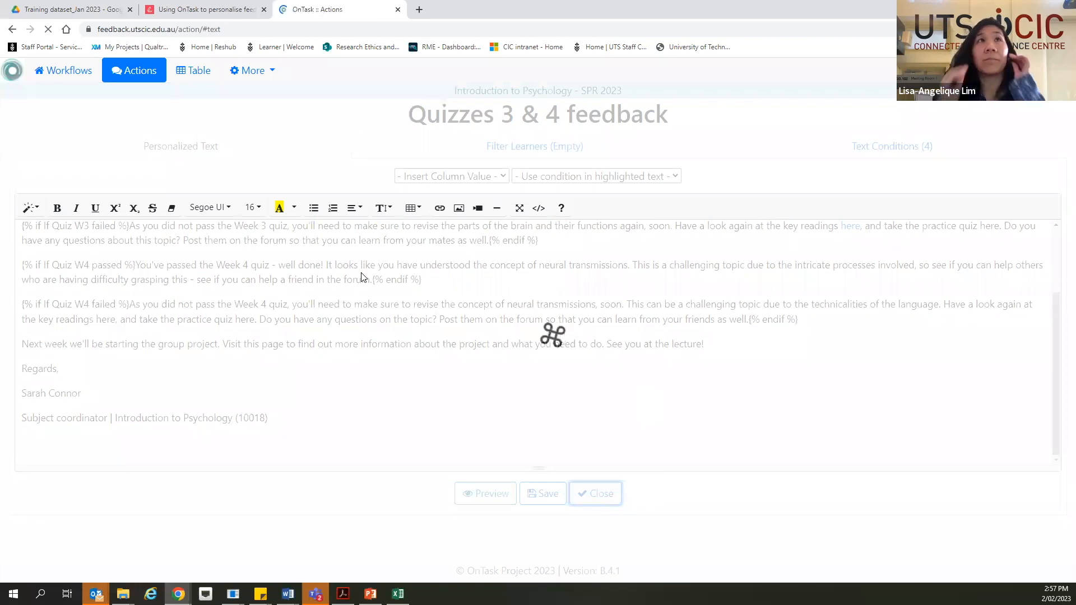
left_click(196, 11)
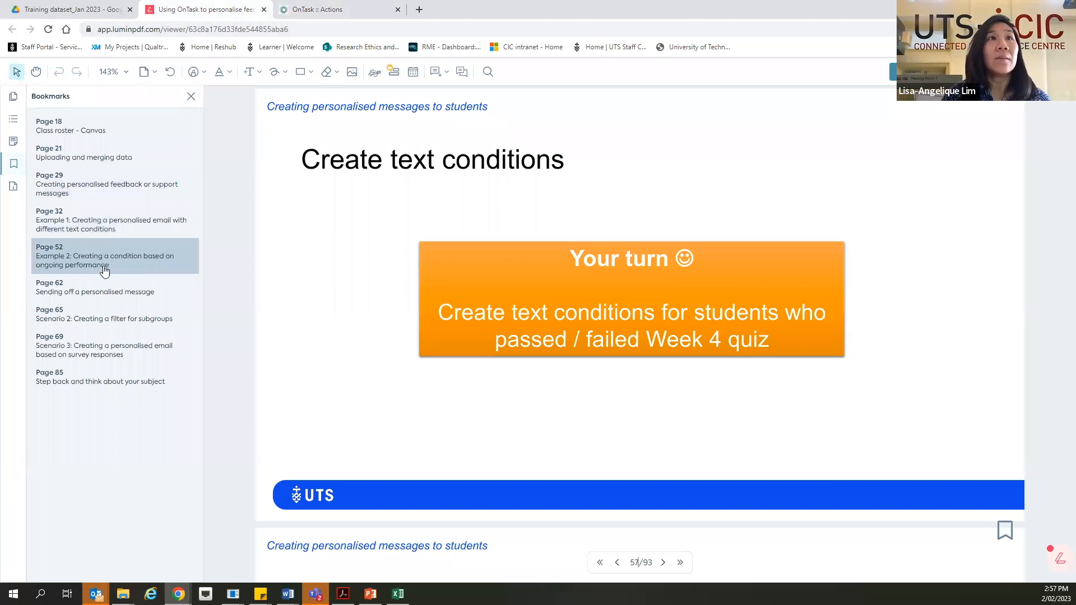
left_click(110, 301)
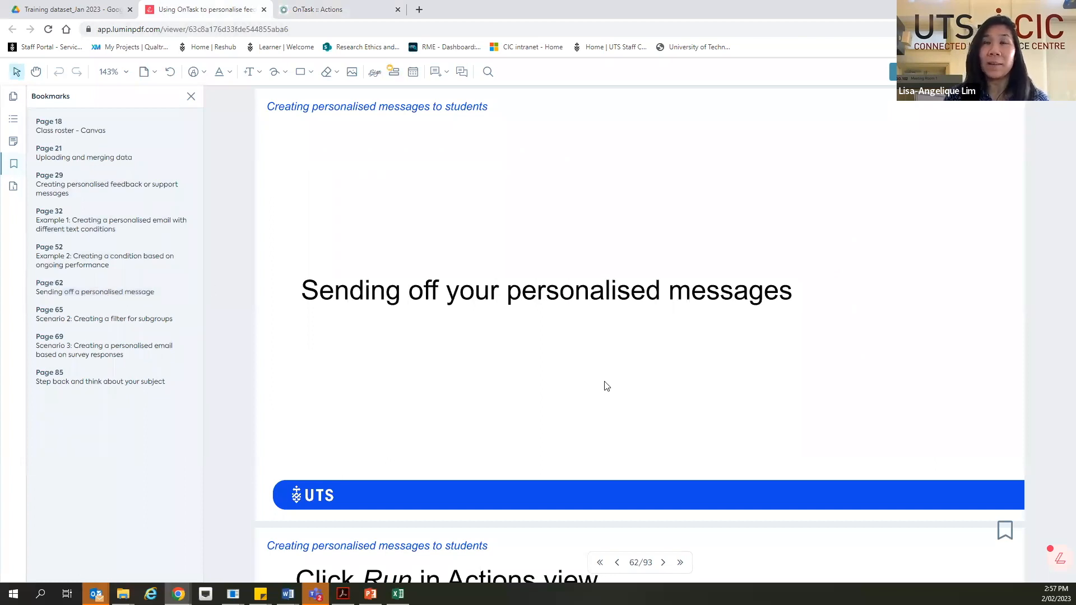
- Switch to OnTask, run the Week 1 Welcome action and set the email subject to "Introduction to Psychology - Welcome!"
left_click(325, 15)
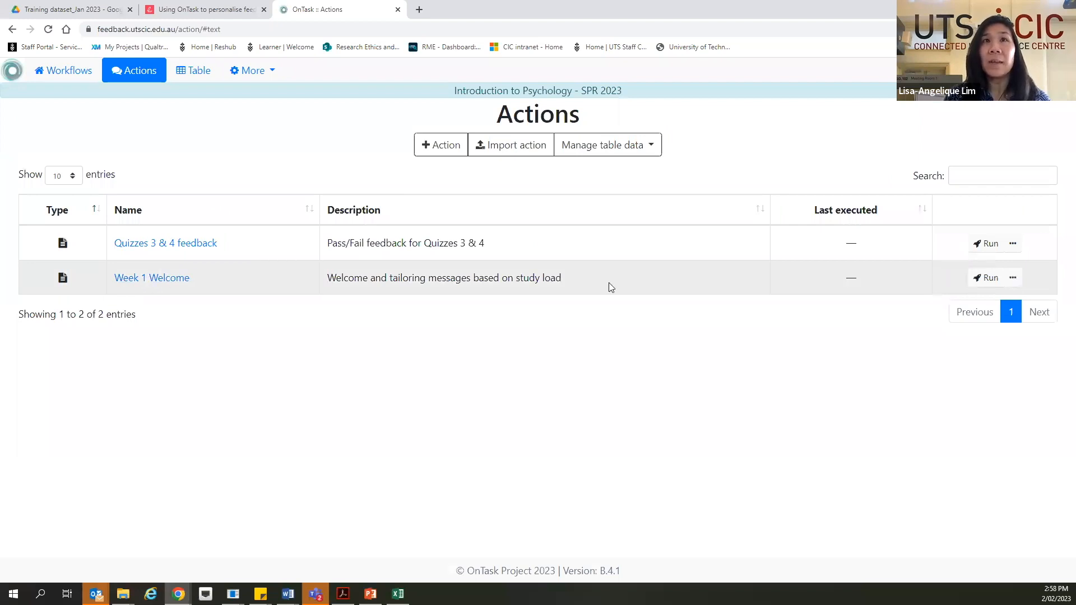
left_click(981, 284)
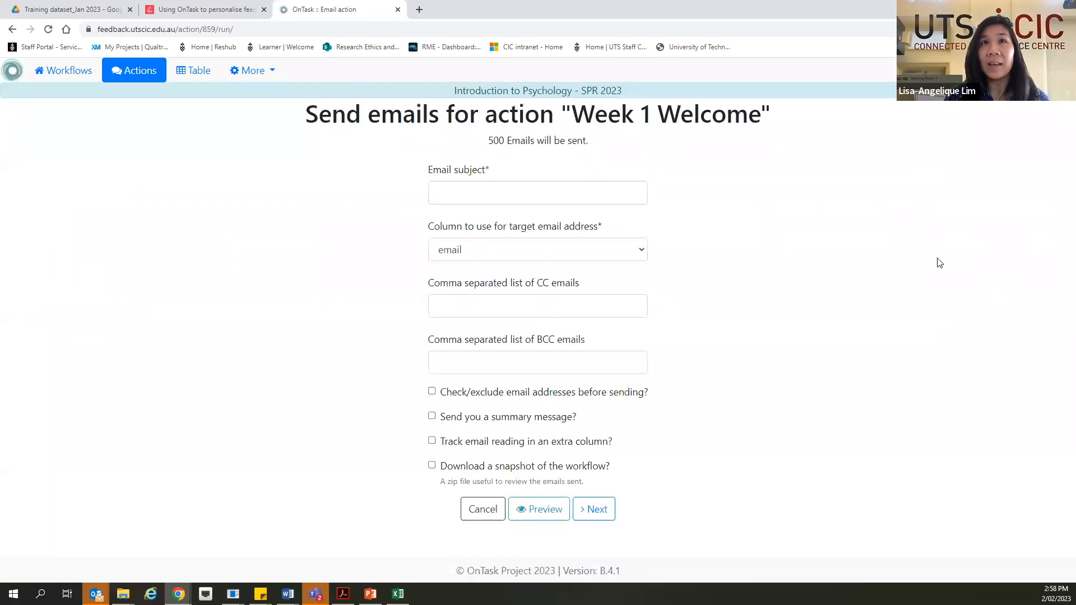
left_click(453, 192)
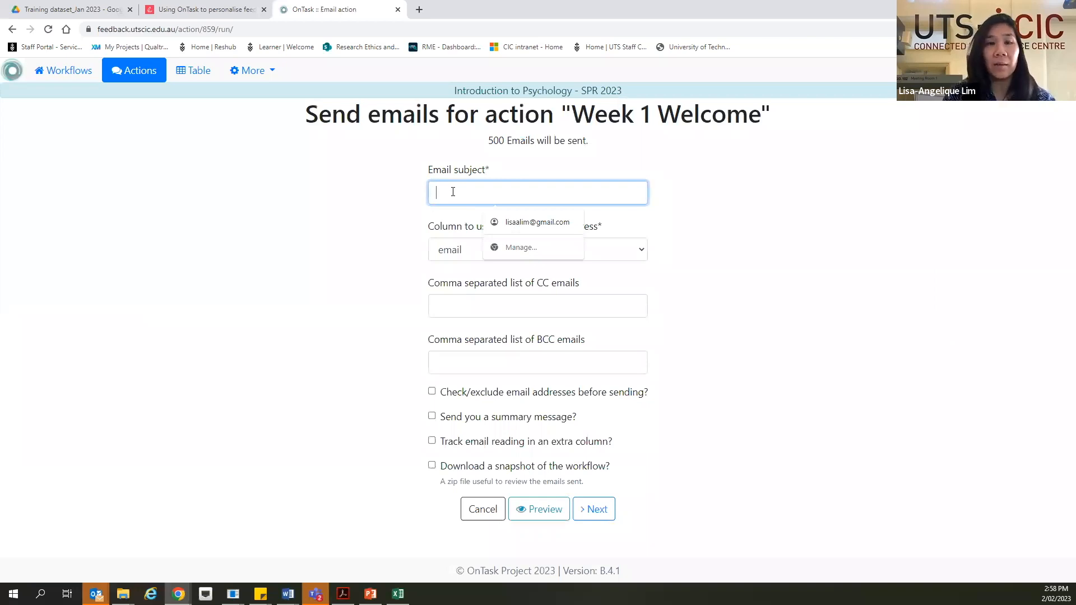
type("Wel")
key("BackSpace")
key("BackSpace")
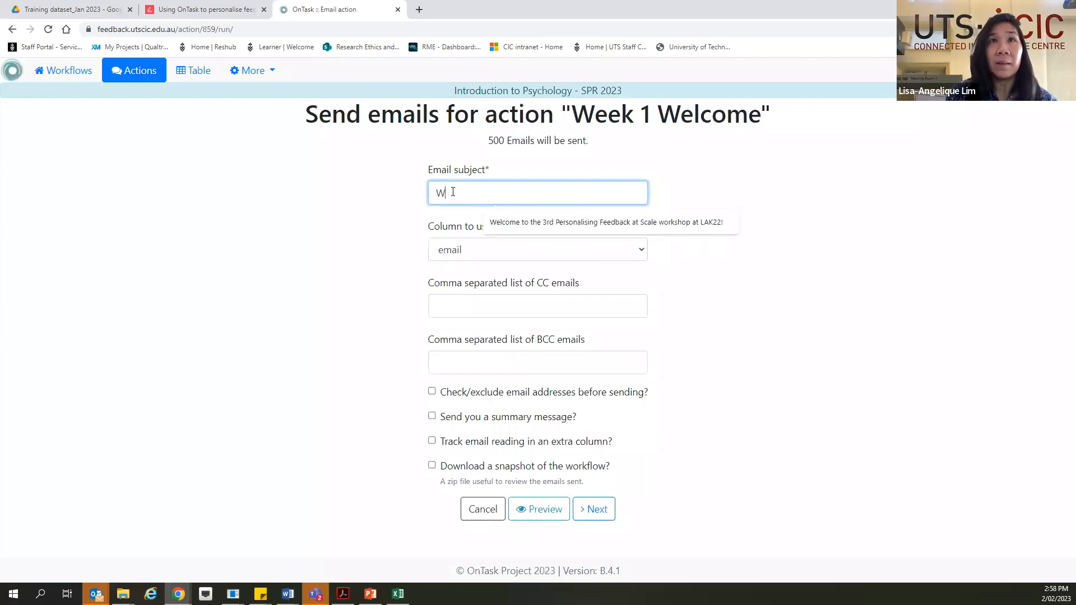
type("Into")
type("roduc")
type("tion ")
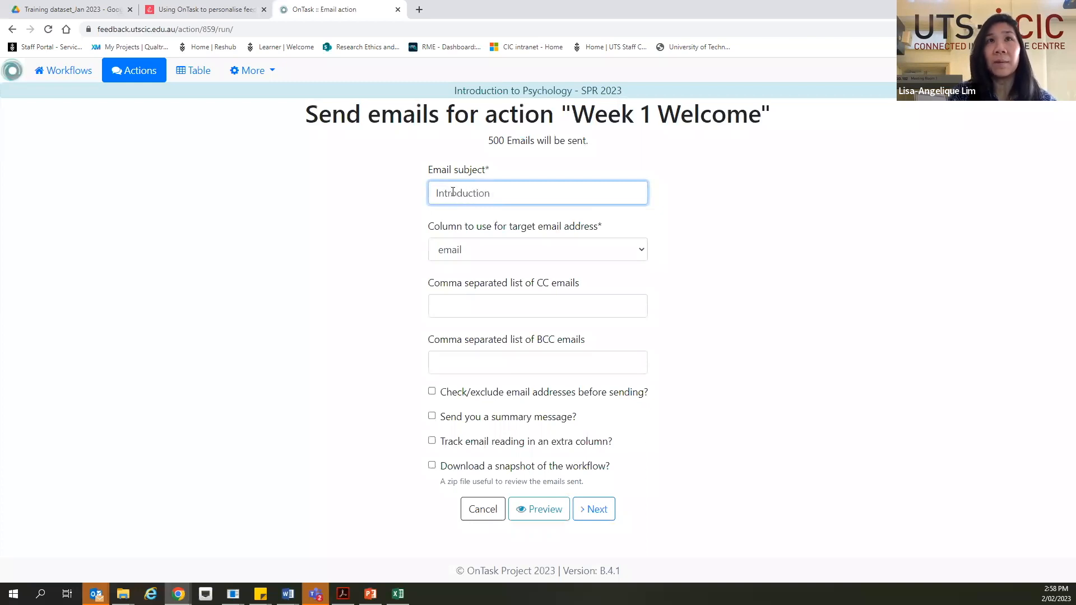
type("to P")
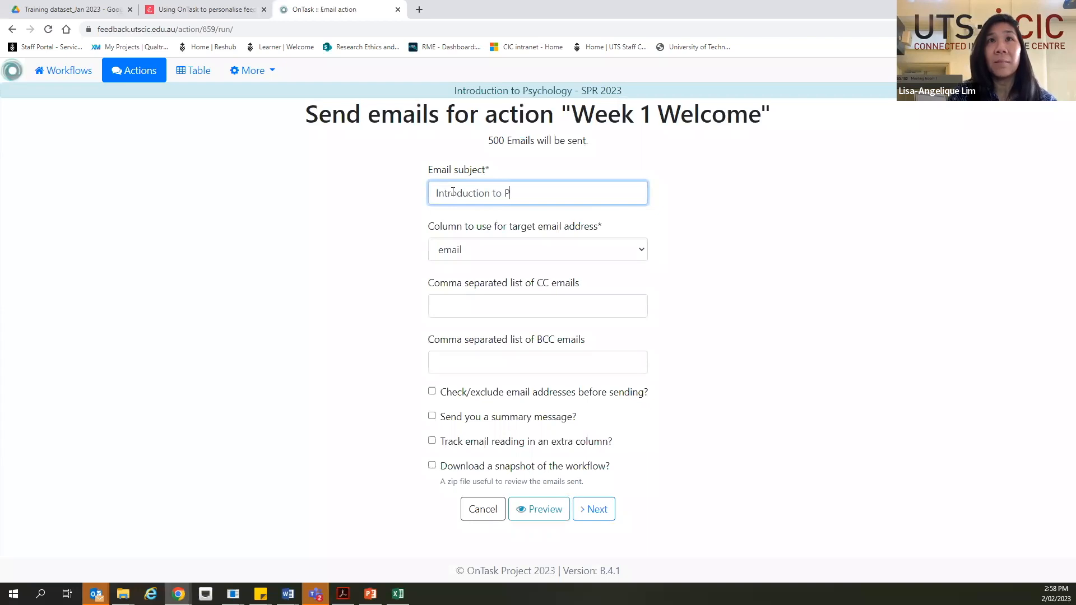
type("sychology")
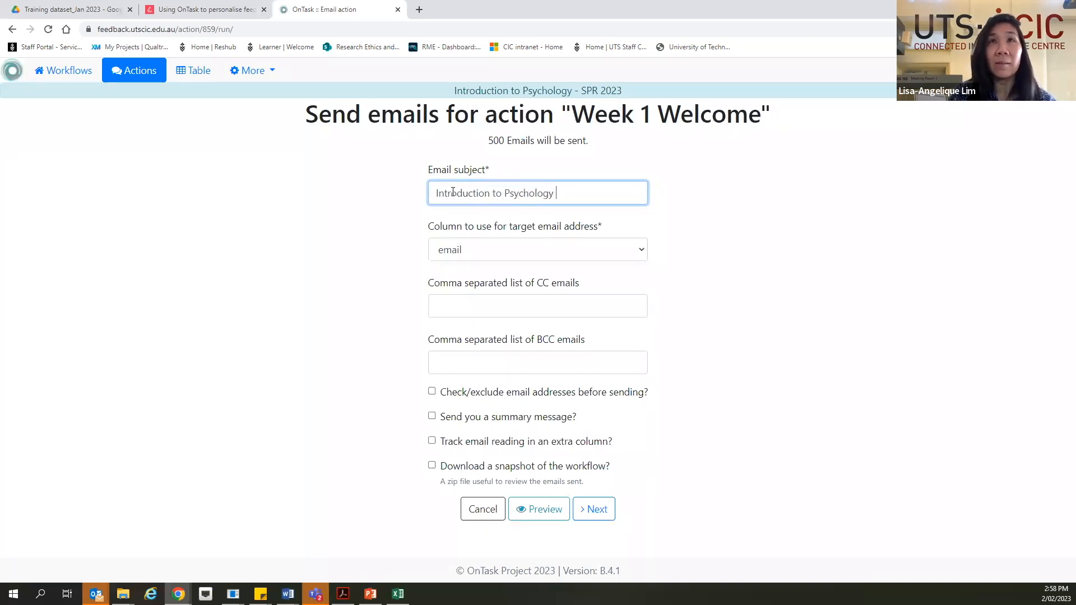
type(" - Welcome!")
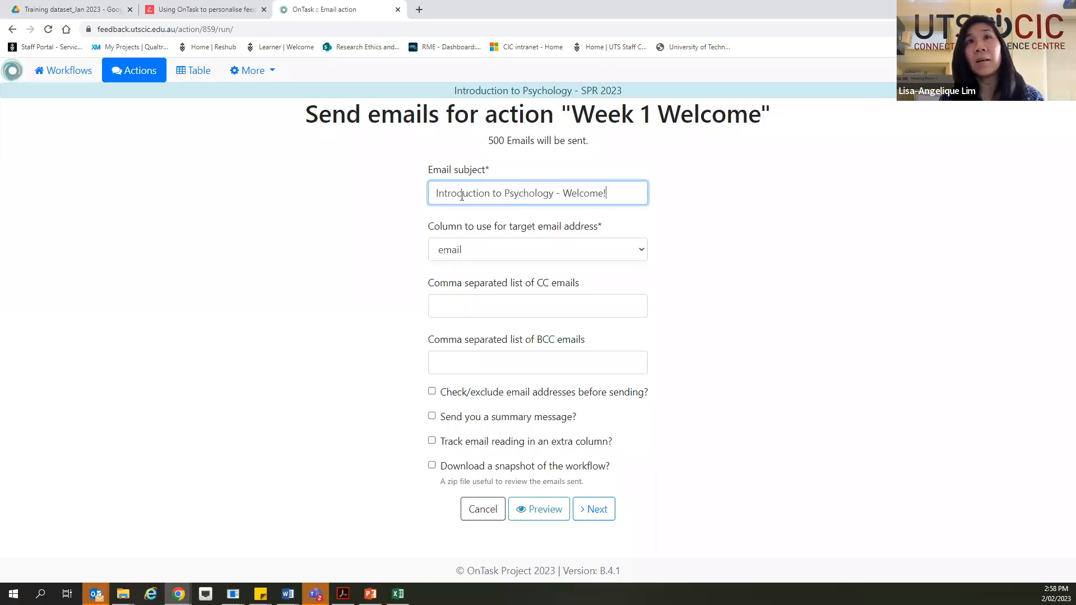
left_click_drag(436, 192, 554, 192)
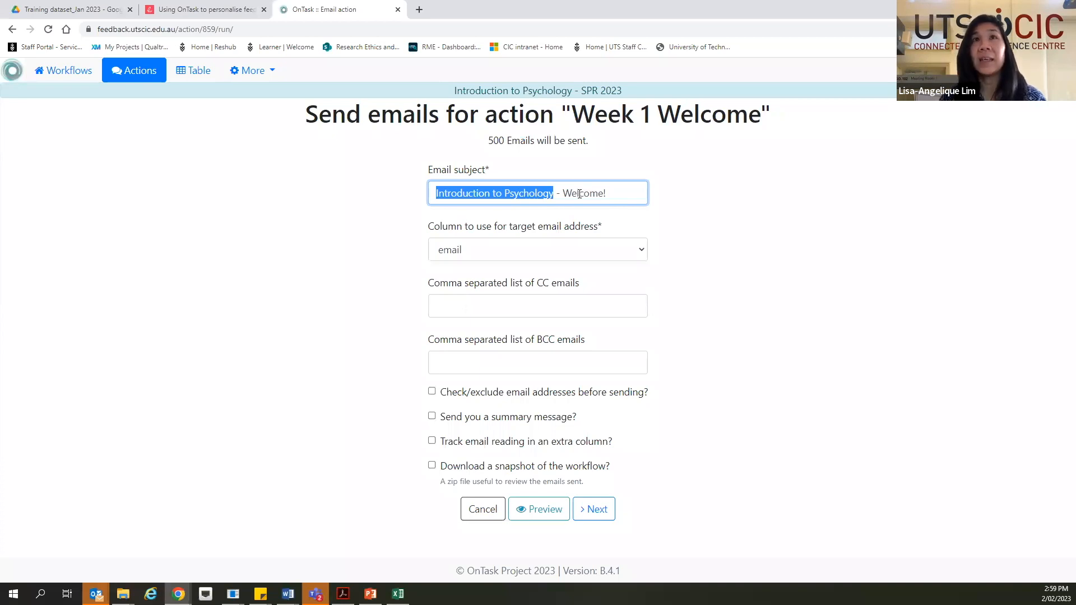
left_click(517, 194)
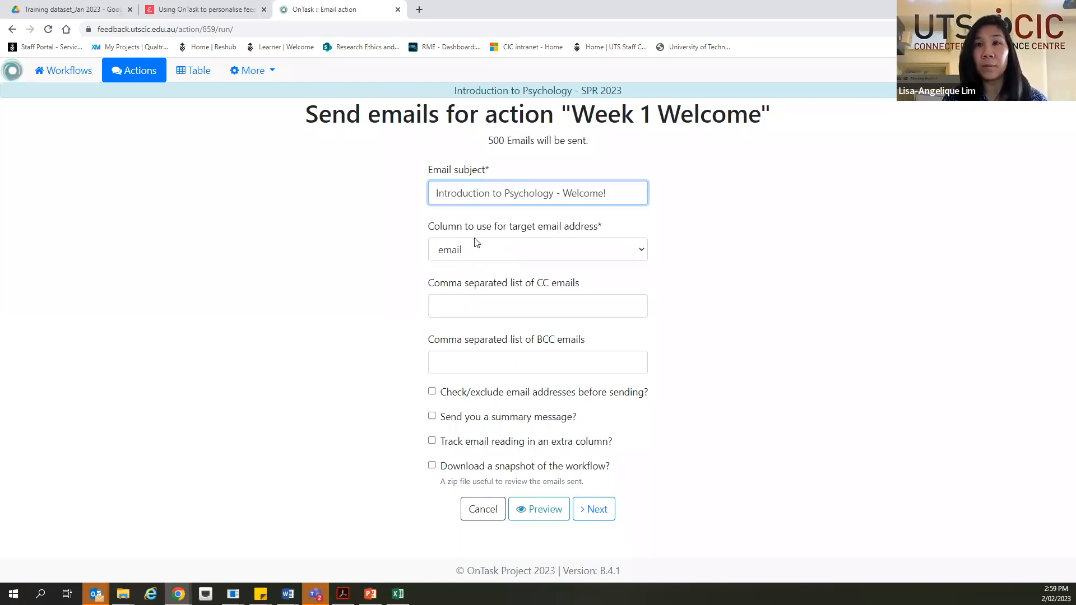
- Choose the email column for target addresses, enable the summary message and email read tracking, and cancel the send
left_click(466, 250)
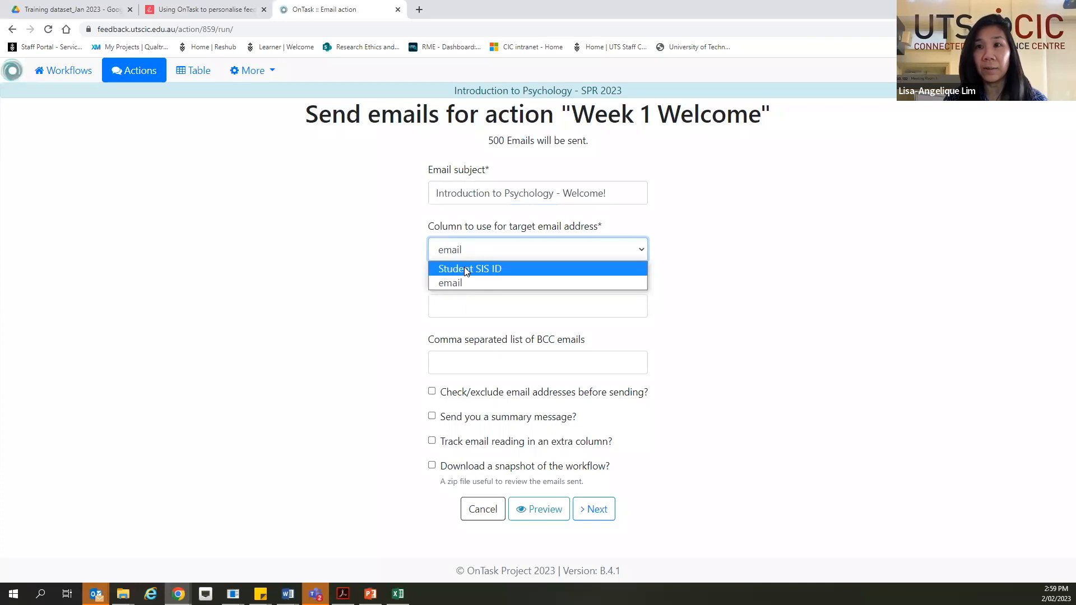
left_click(457, 282)
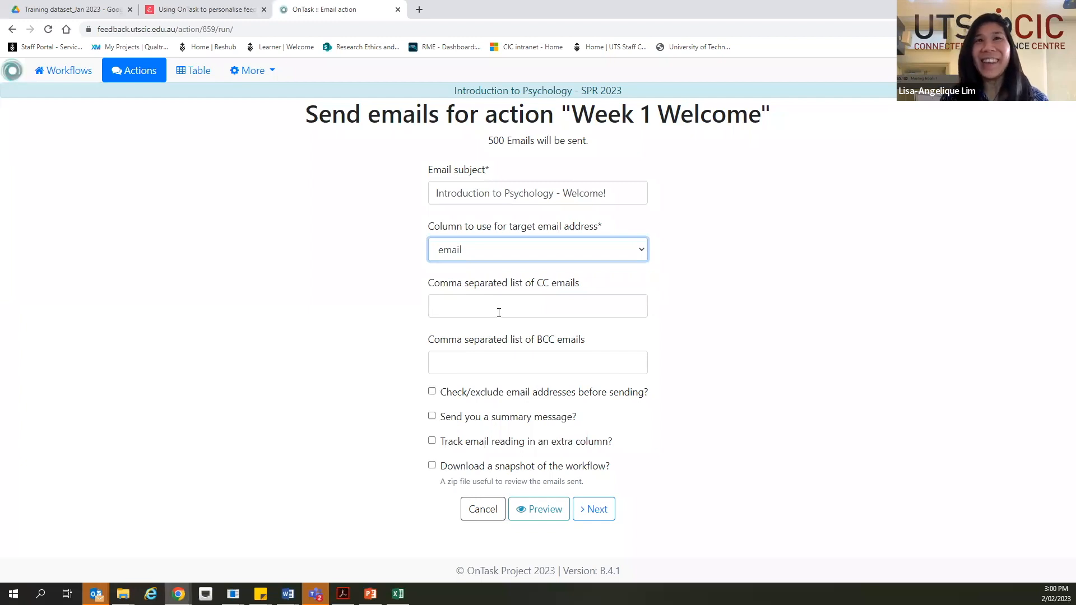
left_click(433, 417)
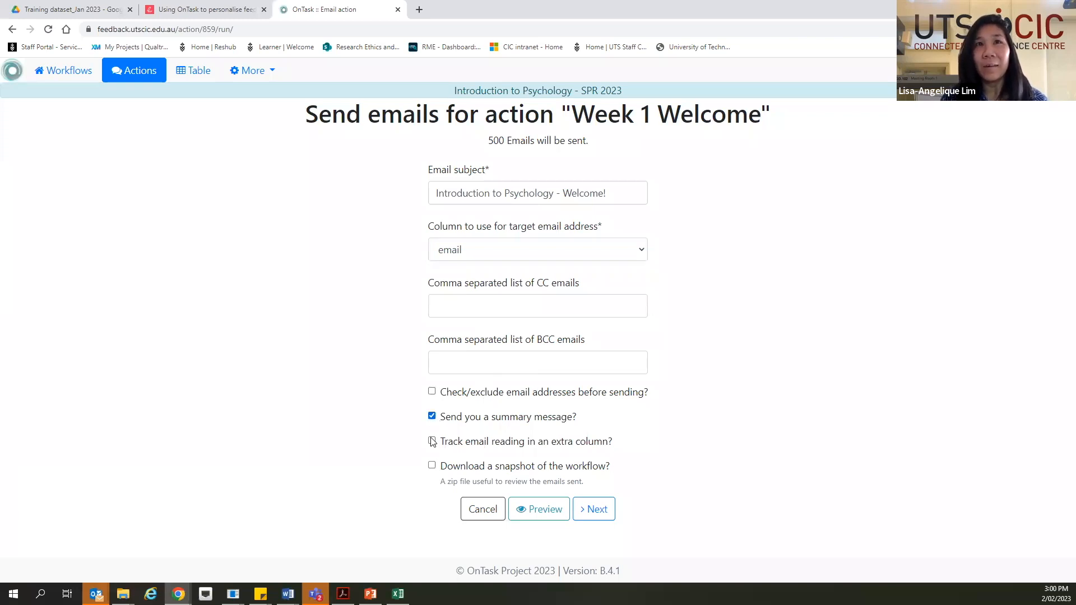
left_click(432, 441)
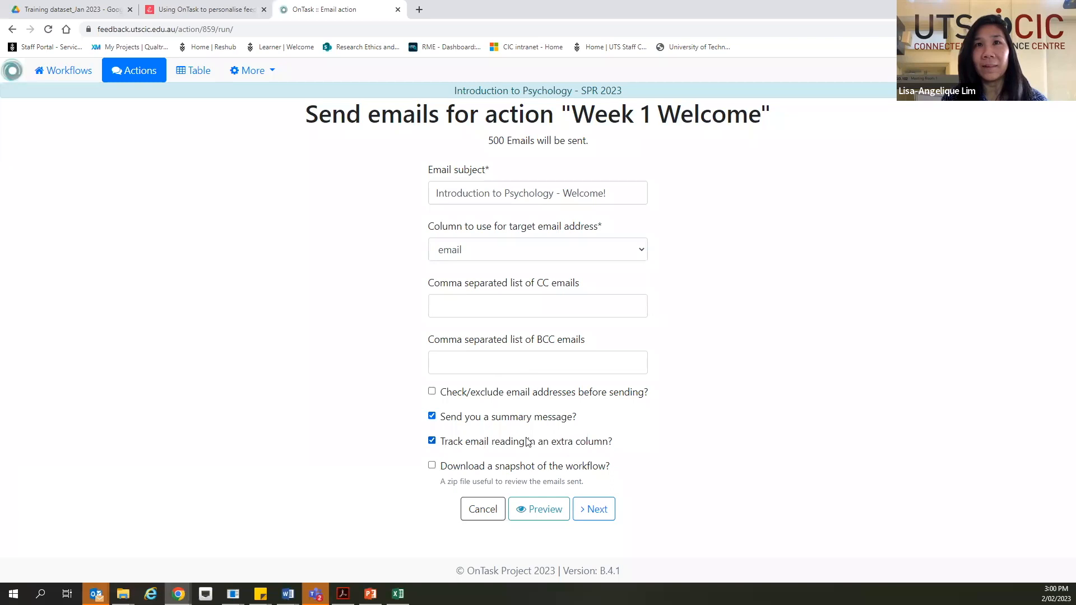
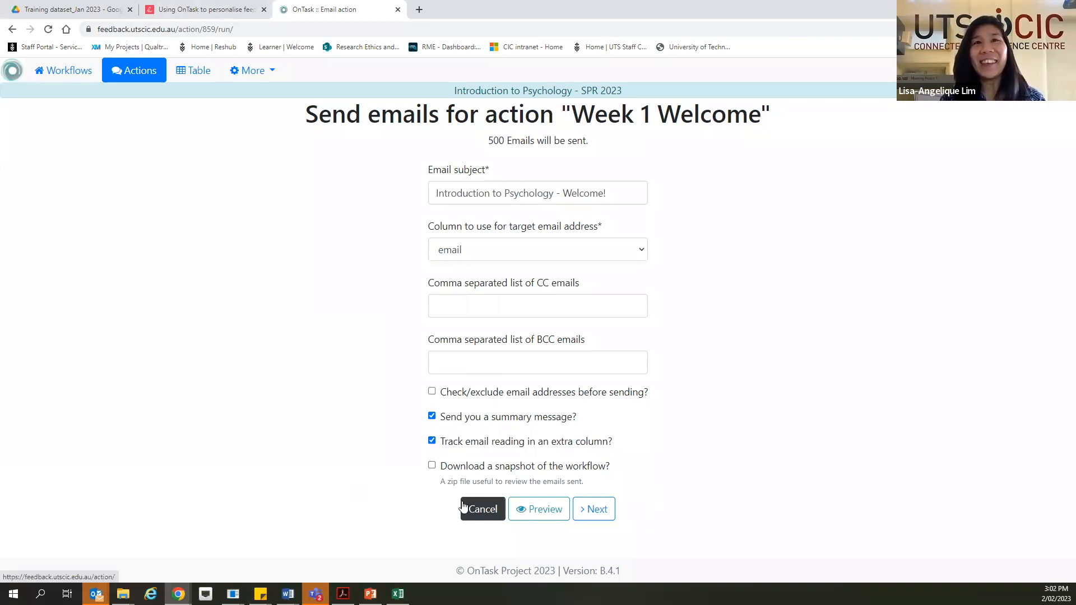
left_click(474, 514)
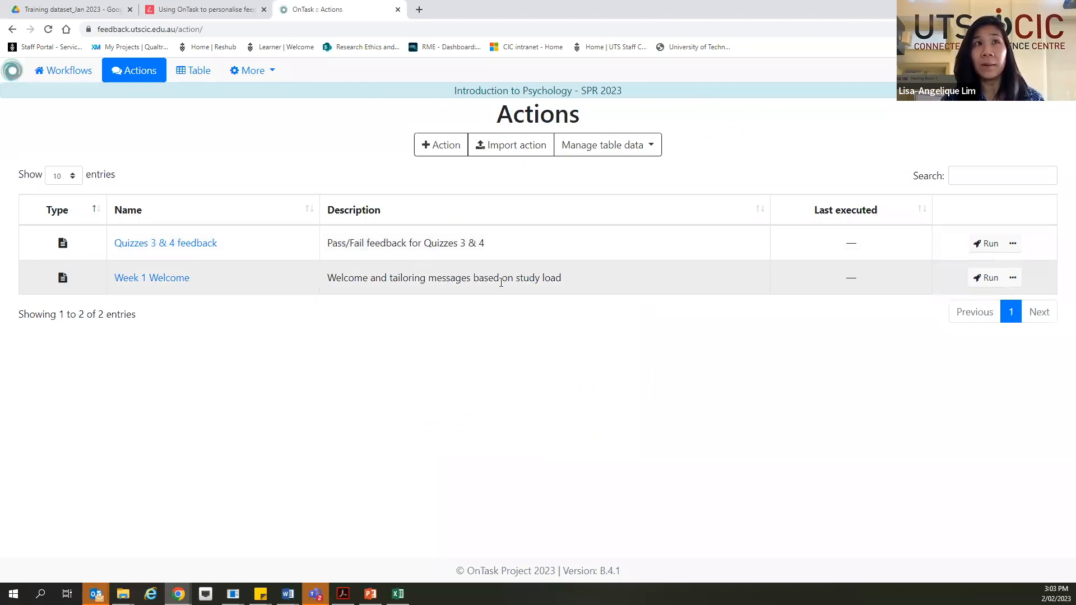
- Consult the training guide's Scenario 2 section on filters for subgroups, through to the page on creating a new action
left_click(183, 10)
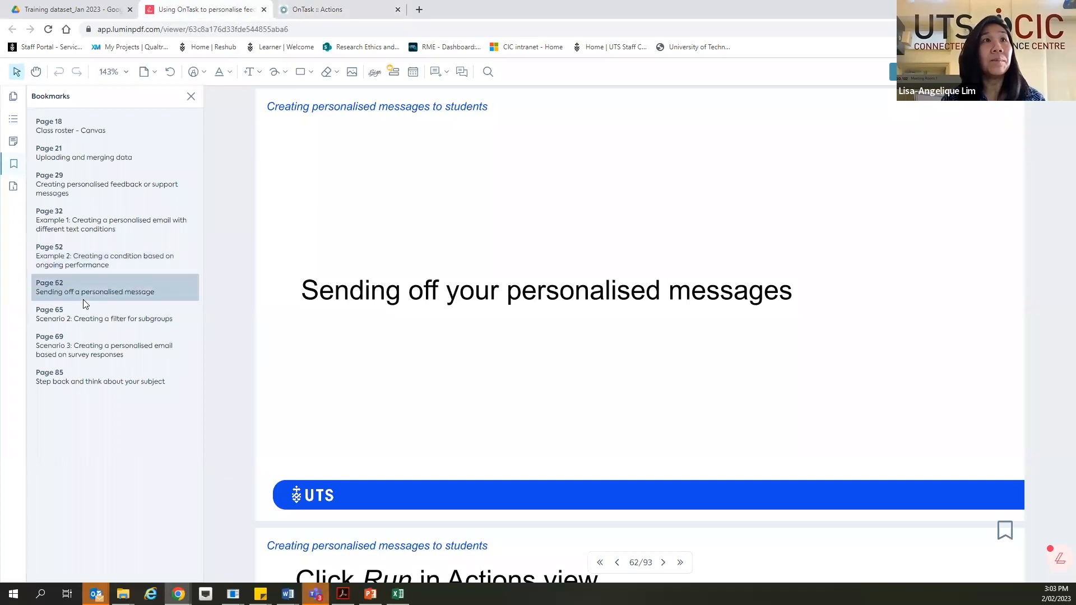
left_click(90, 327)
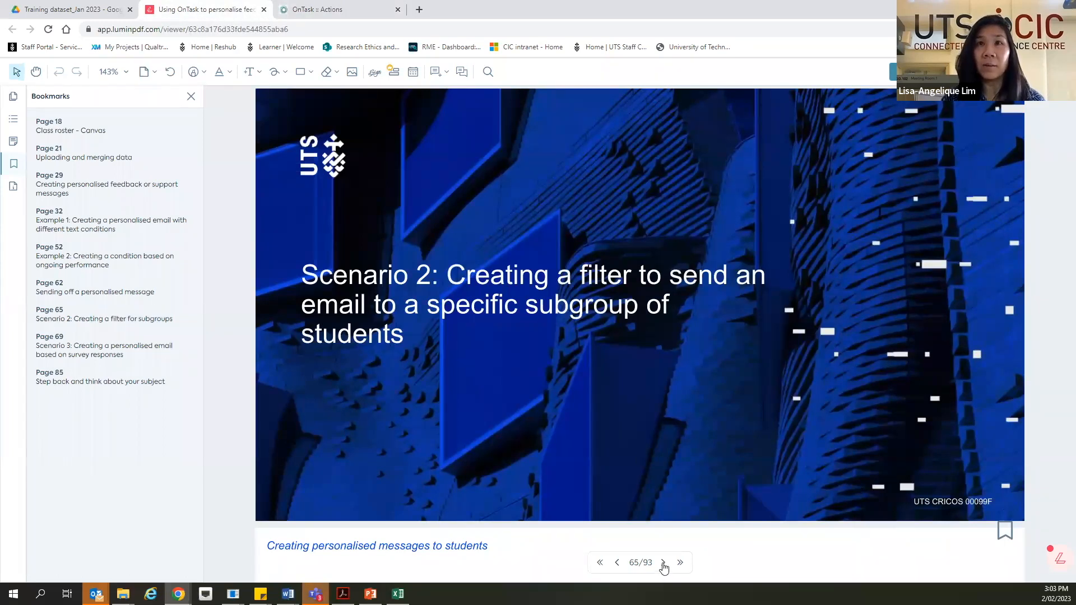
left_click(664, 563)
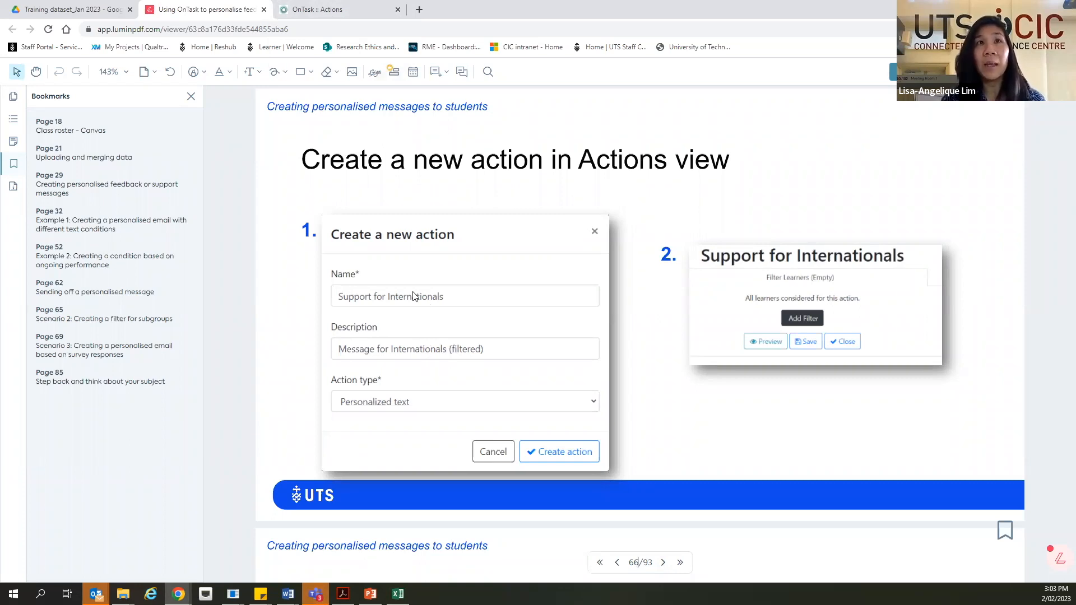
- Switch to OnTask and create a Personalized text action named "Support for Internationals"
left_click(319, 14)
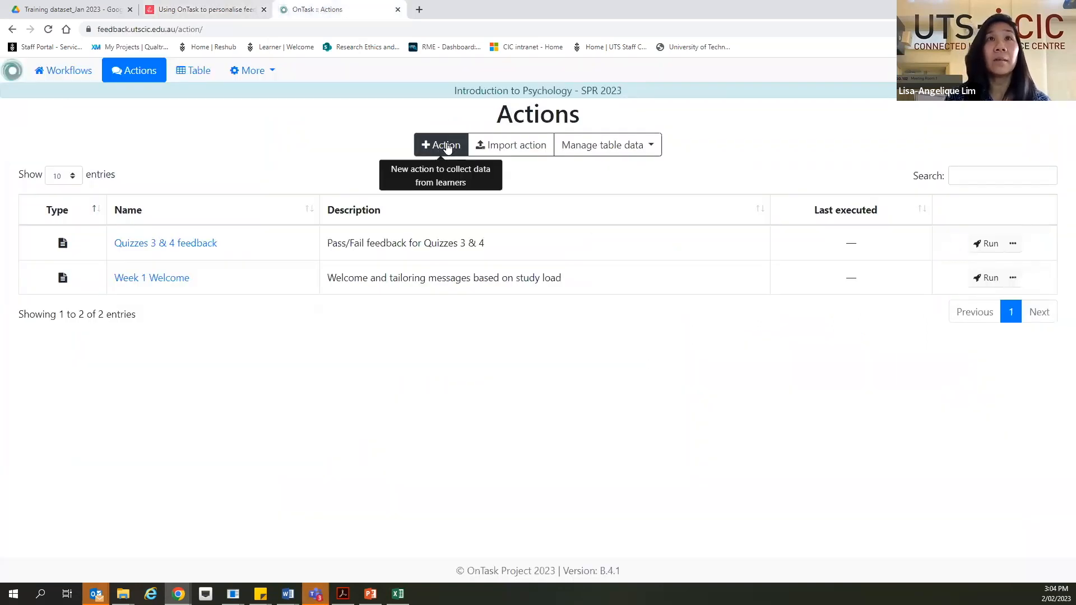
left_click(447, 144)
left_click(446, 166)
type("Support for Internationals")
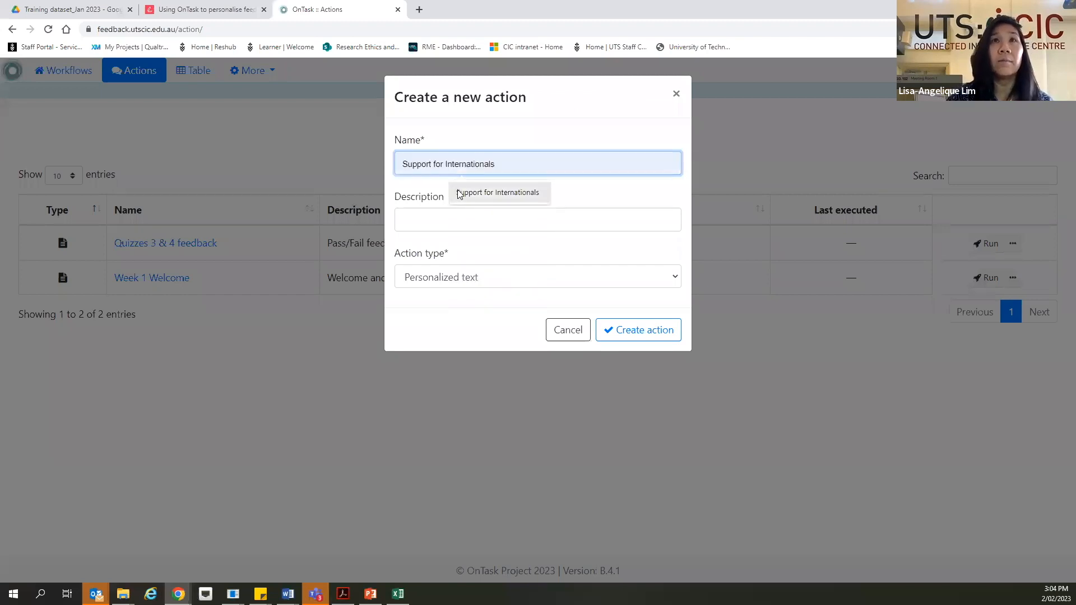
left_click(459, 193)
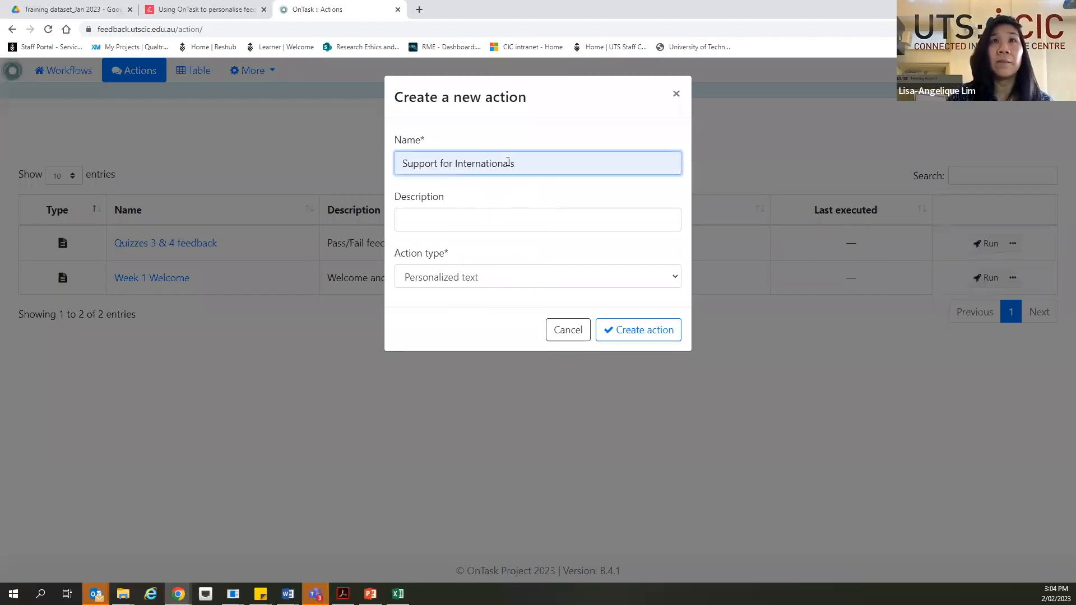
left_click(650, 333)
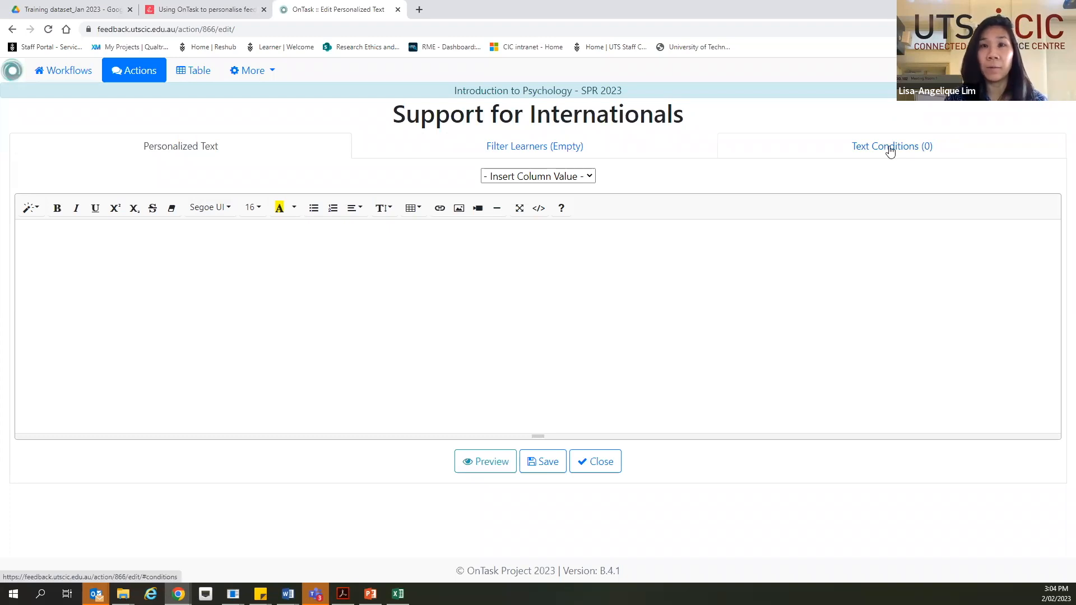
- Start a learner filter for the Support for Internationals action with the description "Internationals only"
left_click(549, 152)
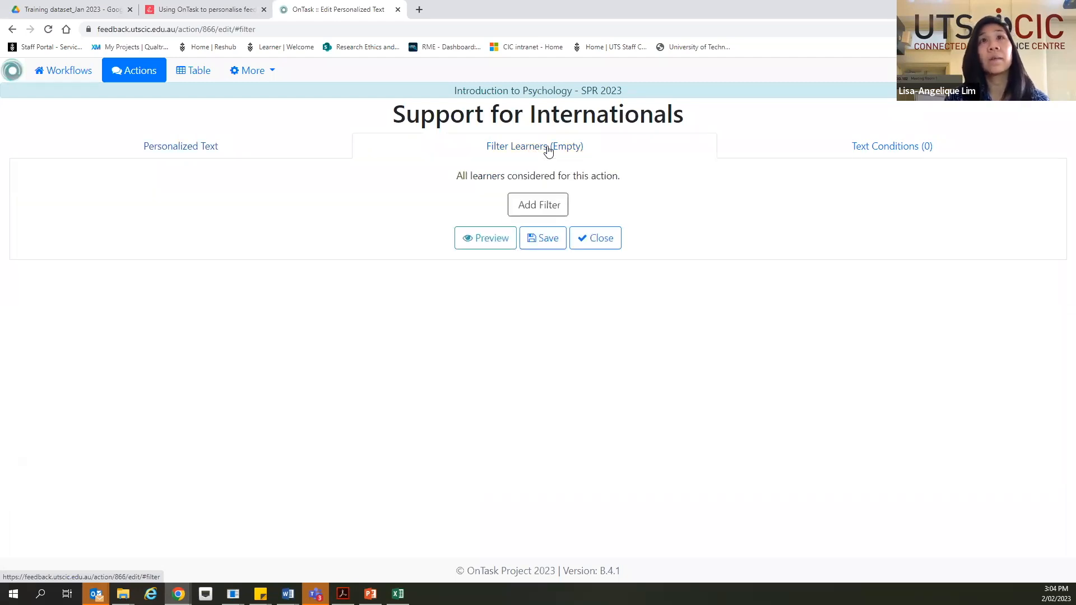
left_click(548, 206)
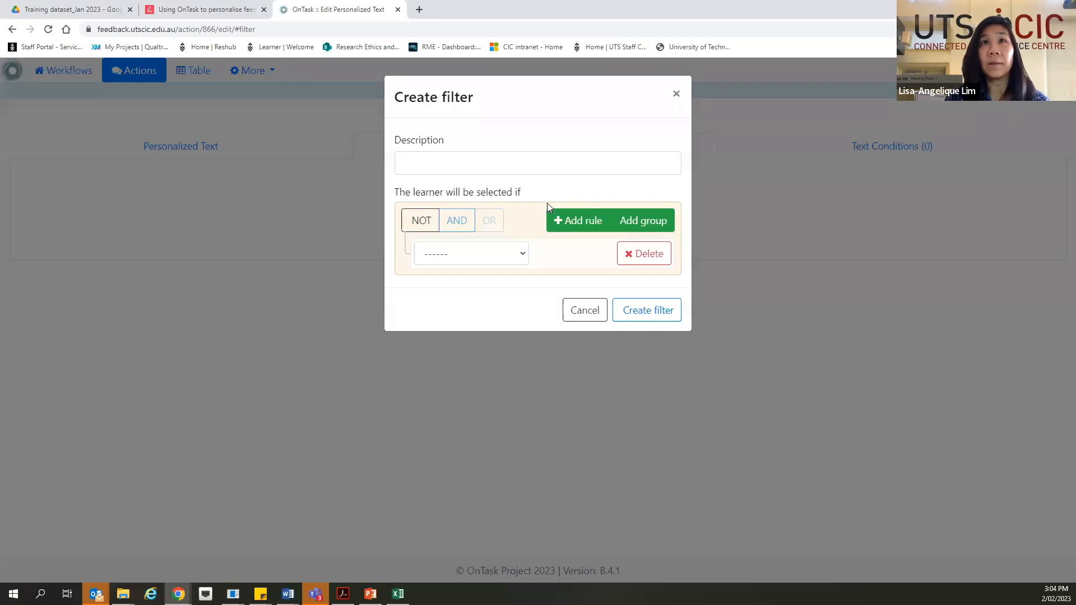
left_click(544, 164)
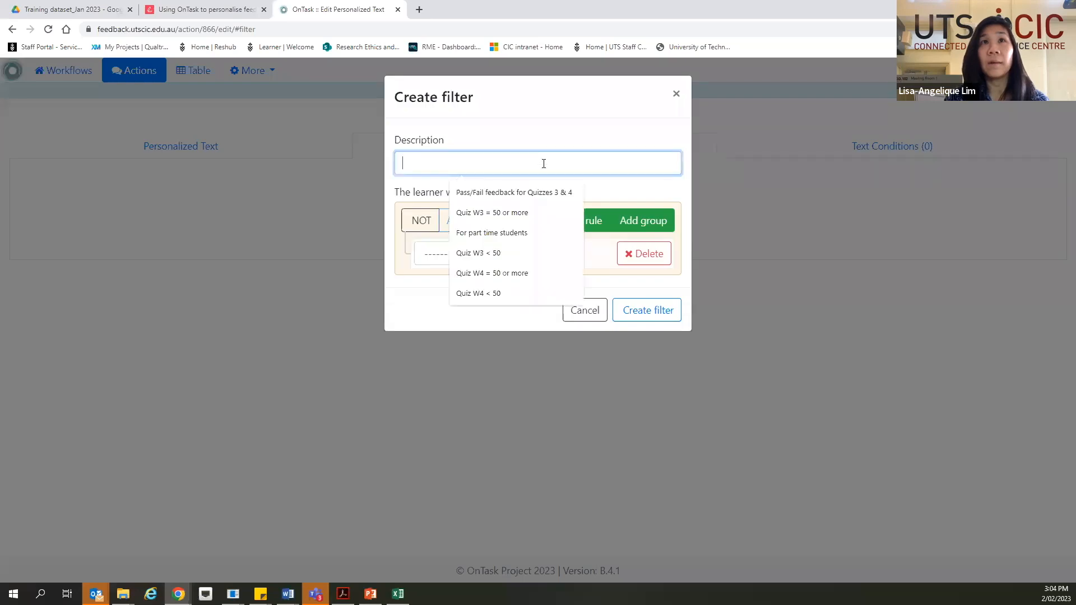
type("In")
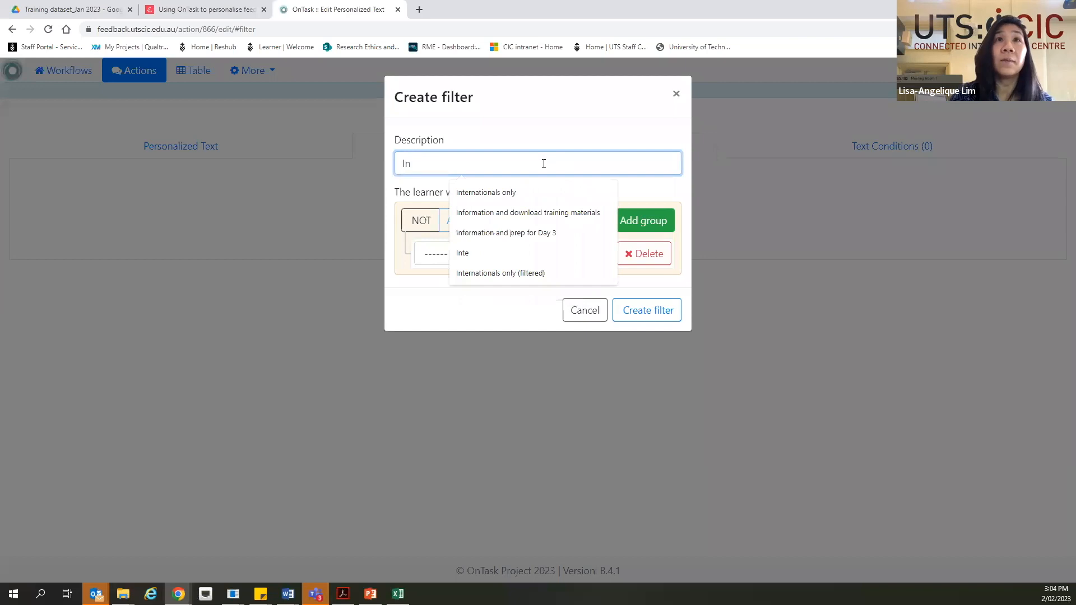
left_click(513, 193)
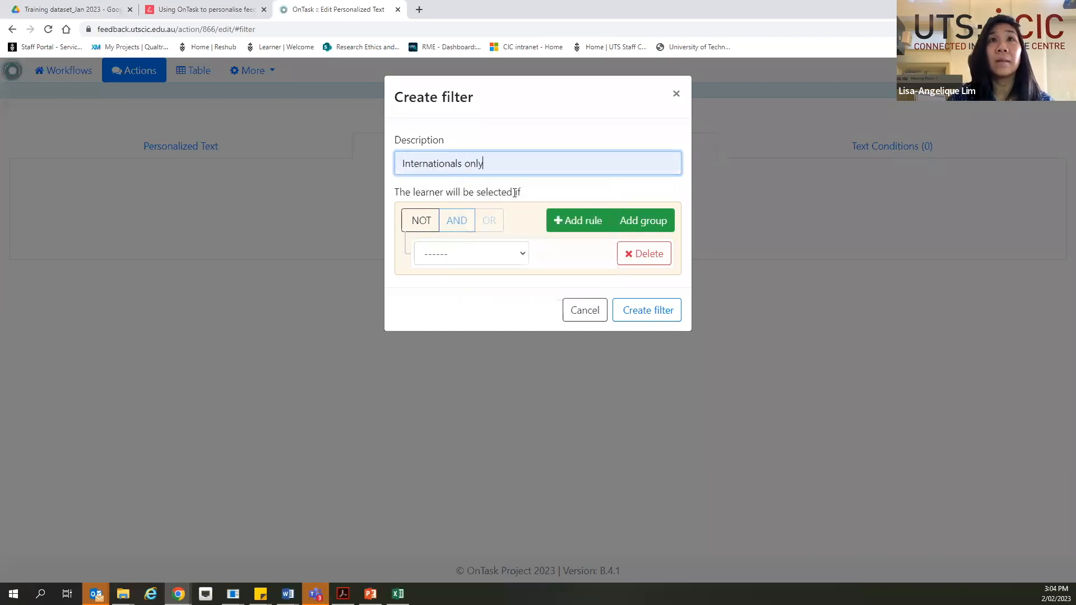
- Create the filter with the rule Enrolment Type equal to International, checking it against the guide's filter settings page, and save the action
left_click(513, 251)
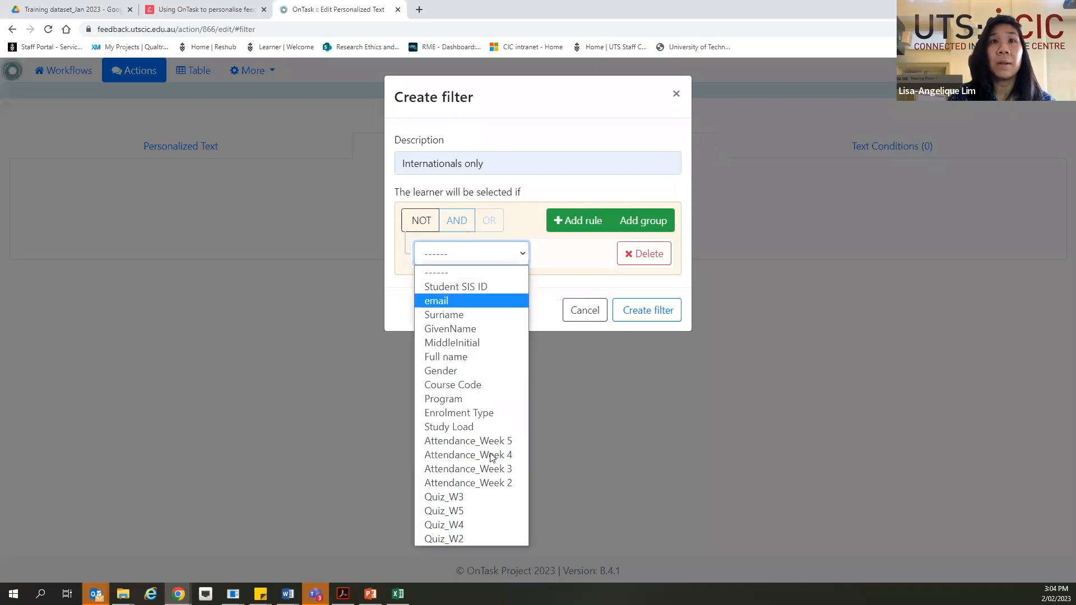
left_click(470, 415)
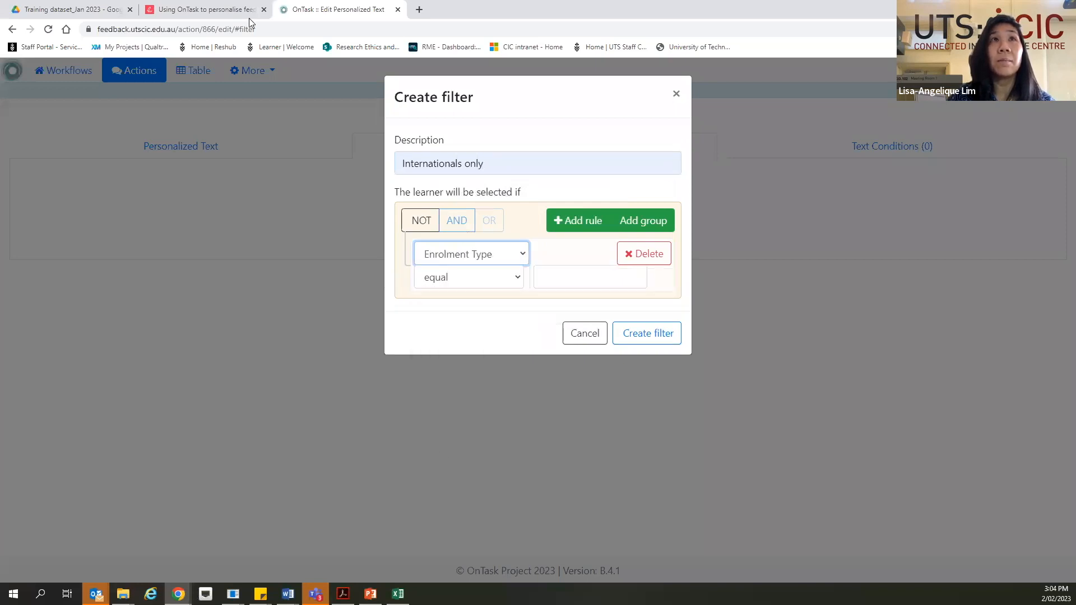
left_click(205, 10)
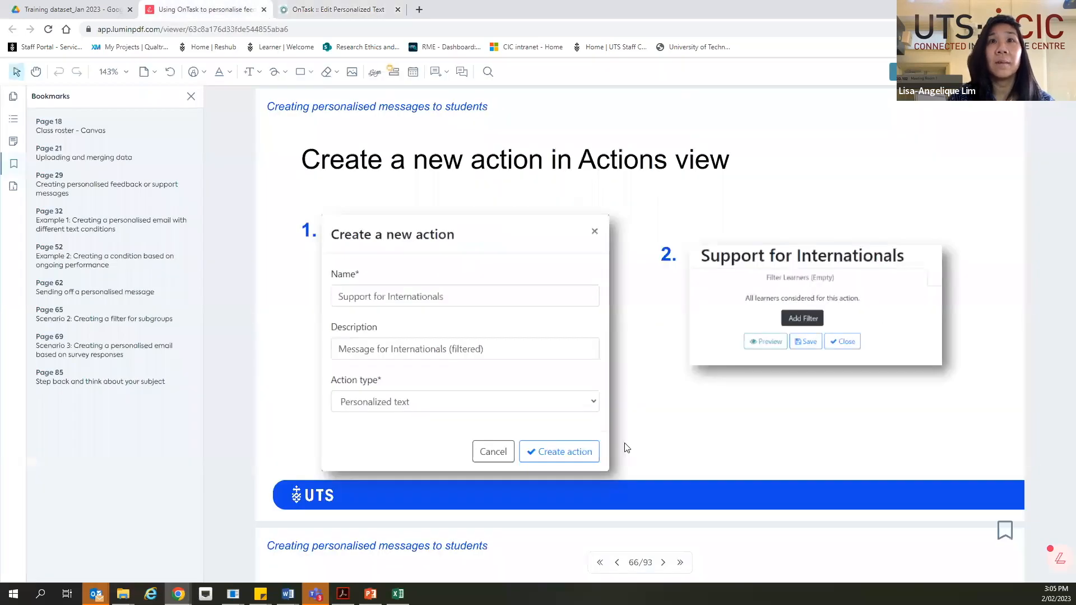
left_click(664, 563)
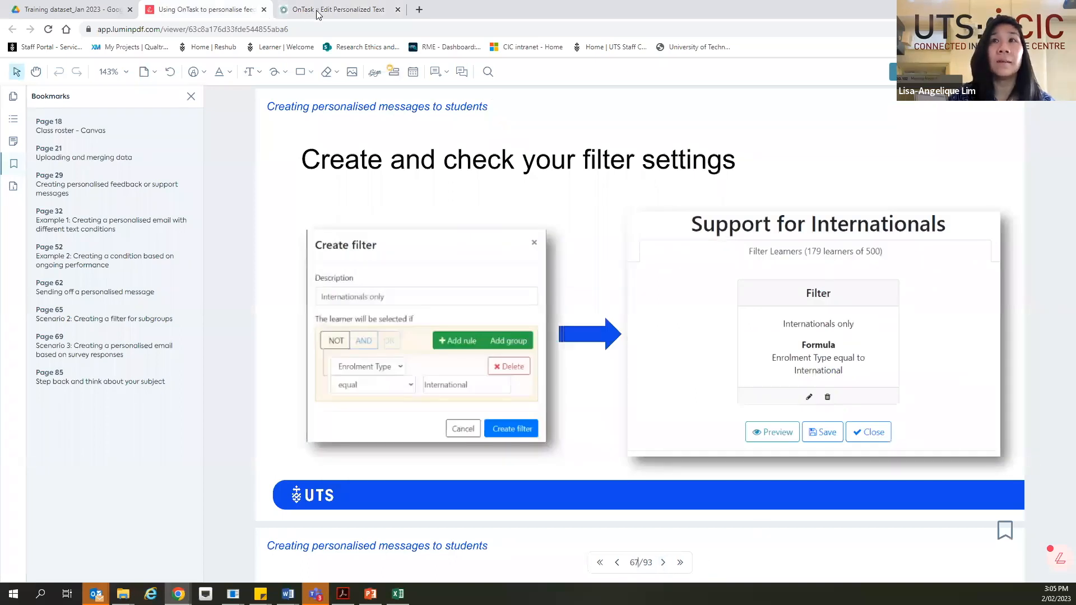
left_click(381, 10)
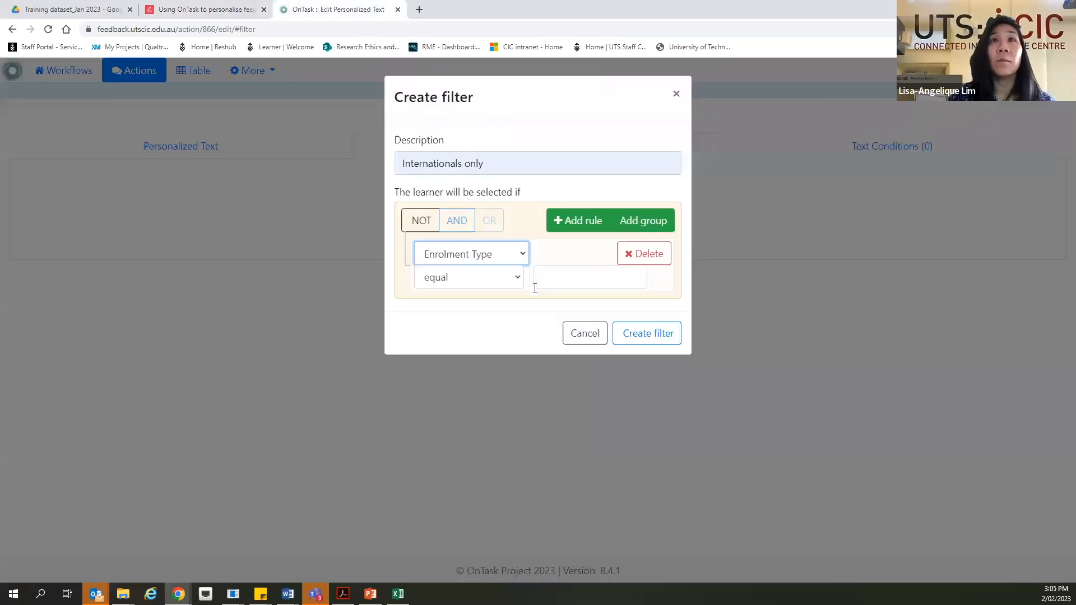
left_click(559, 281)
type("Int")
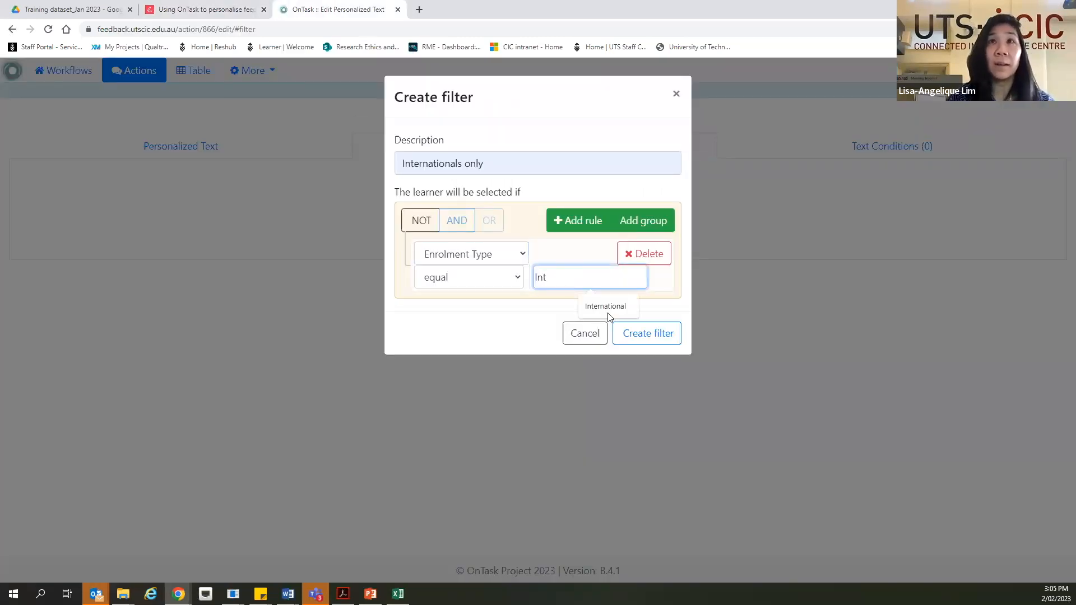
left_click(606, 307)
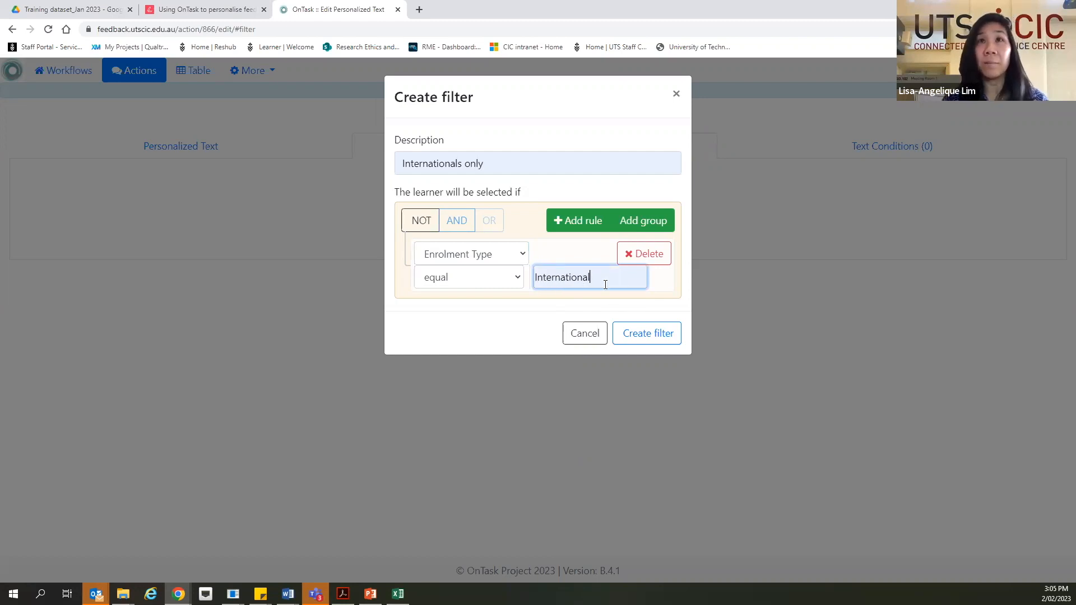
left_click(662, 334)
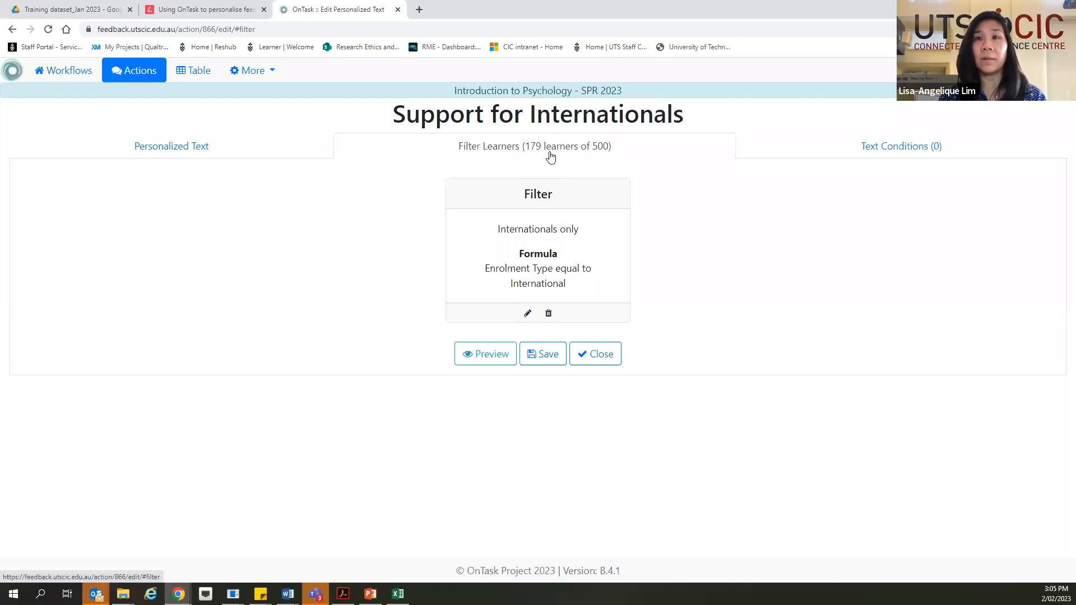
left_click(551, 355)
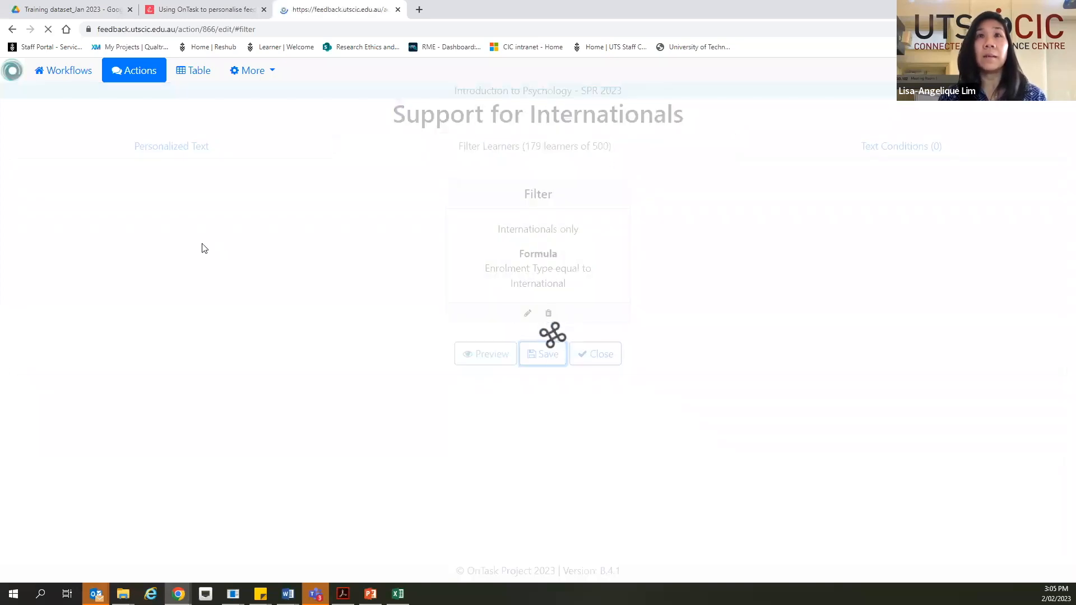
- Begin the personalized text with the greeting "Dear" followed by the GivenName column value, and close the Support for Internationals action
left_click(168, 149)
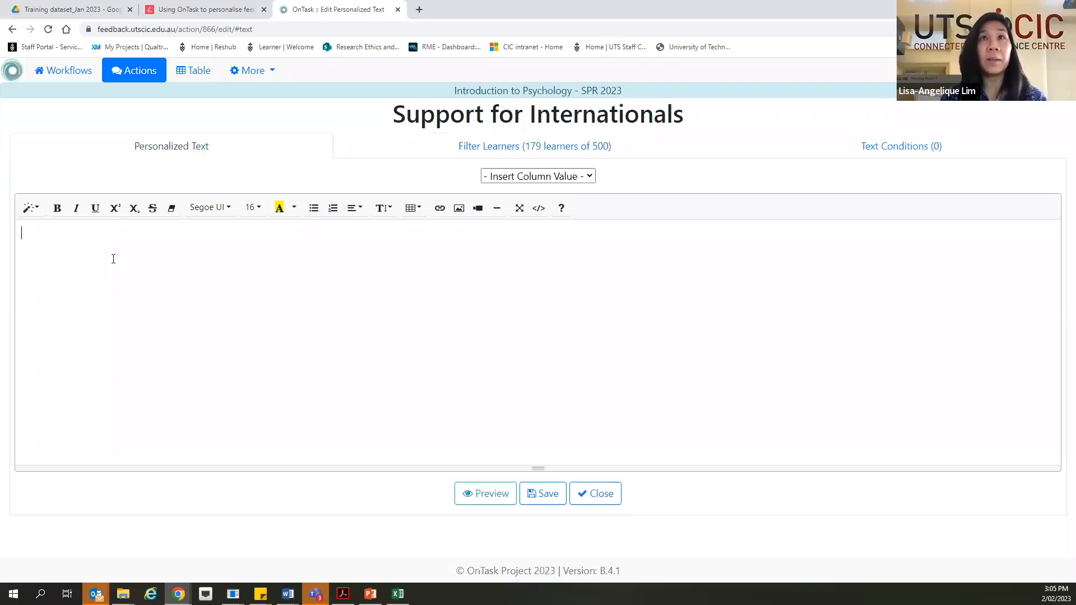
type("Dear")
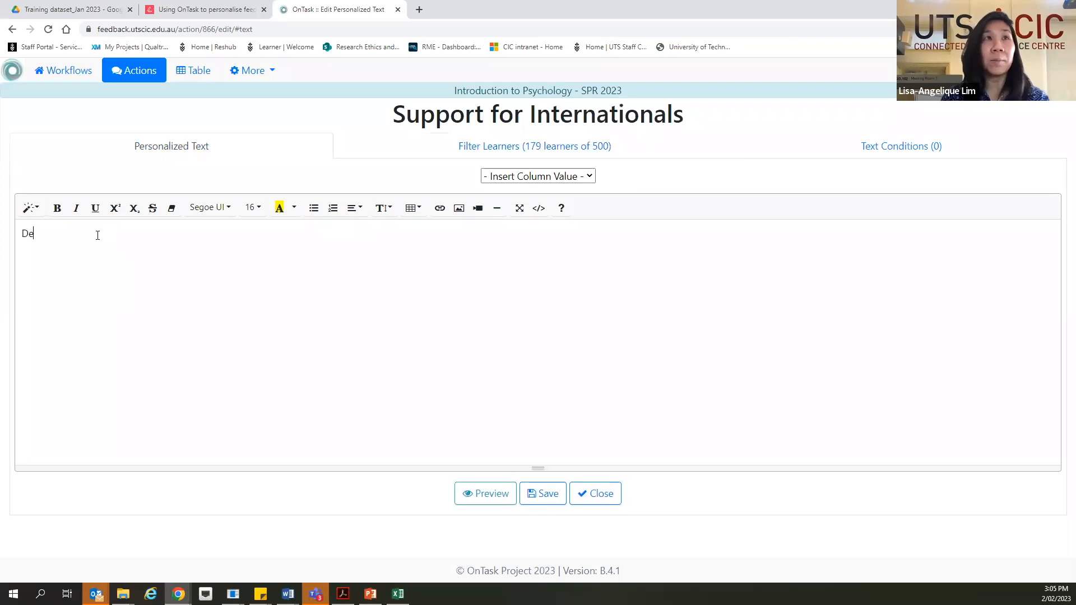
left_click(587, 177)
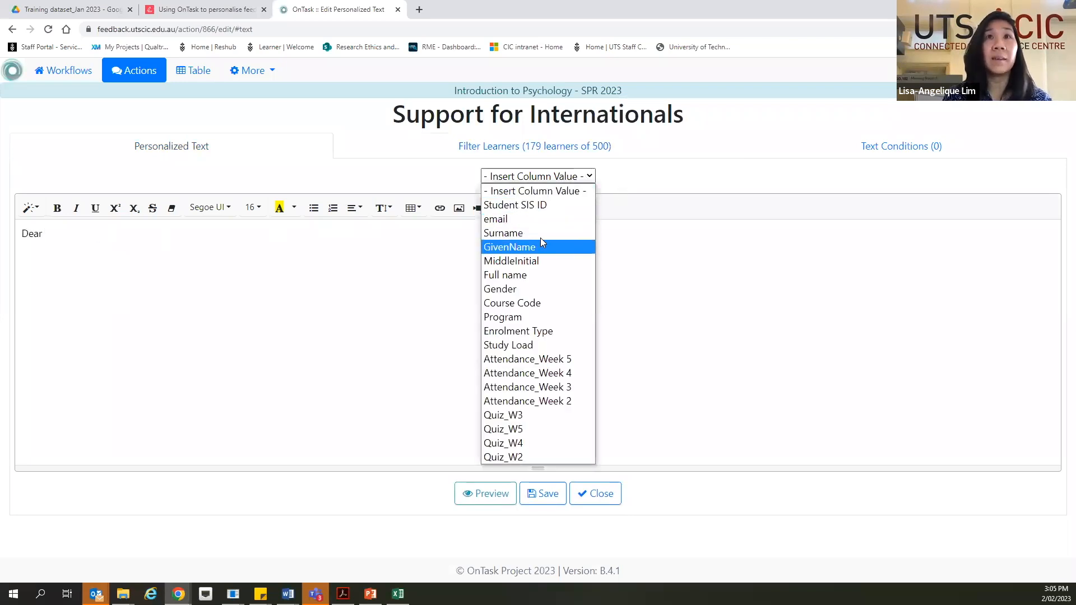
left_click(539, 246)
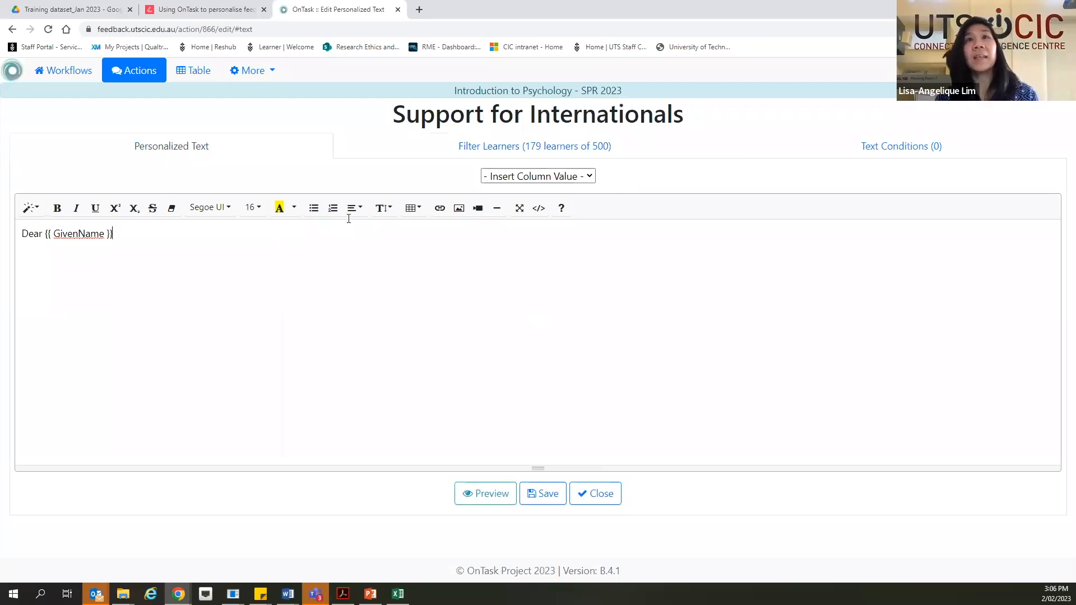
left_click(611, 501)
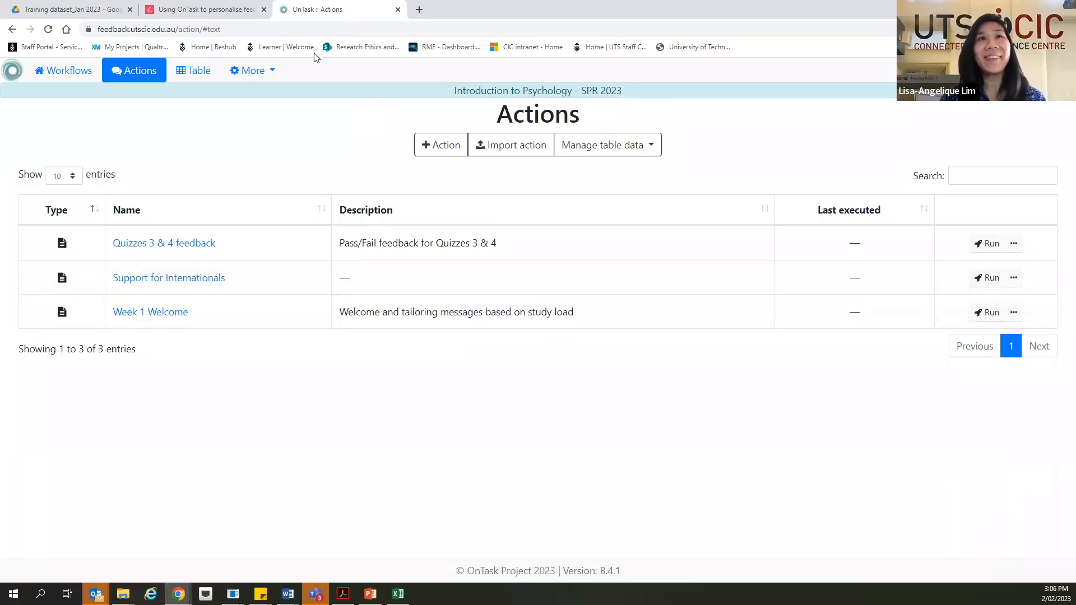
- Switch to the training guide and review the page on writing to the filtered subgroup, continuing to the Scenario 3 title page
left_click(196, 10)
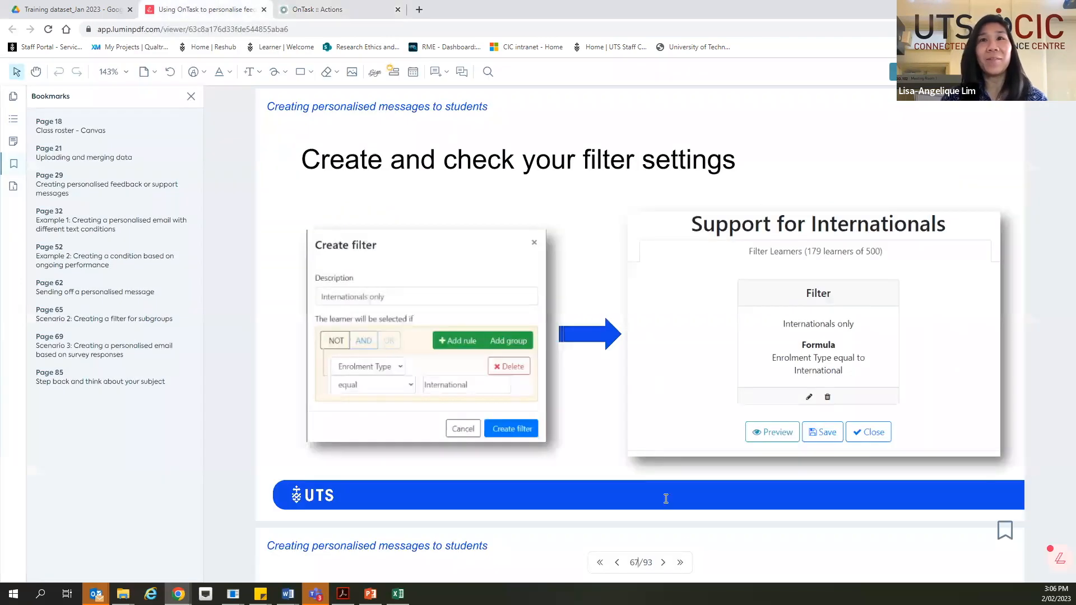
left_click(664, 563)
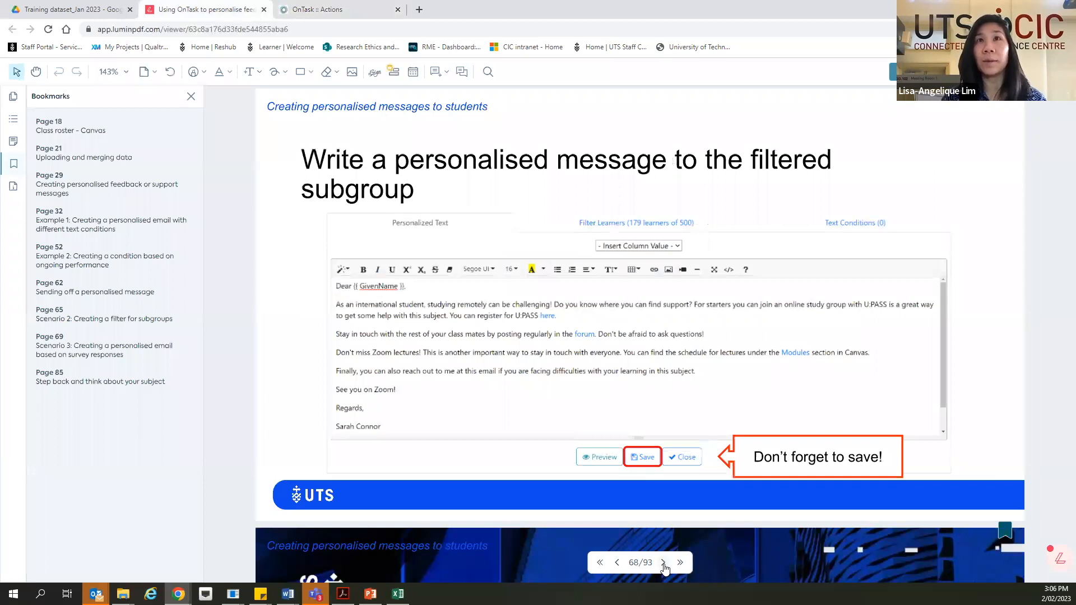
left_click(663, 563)
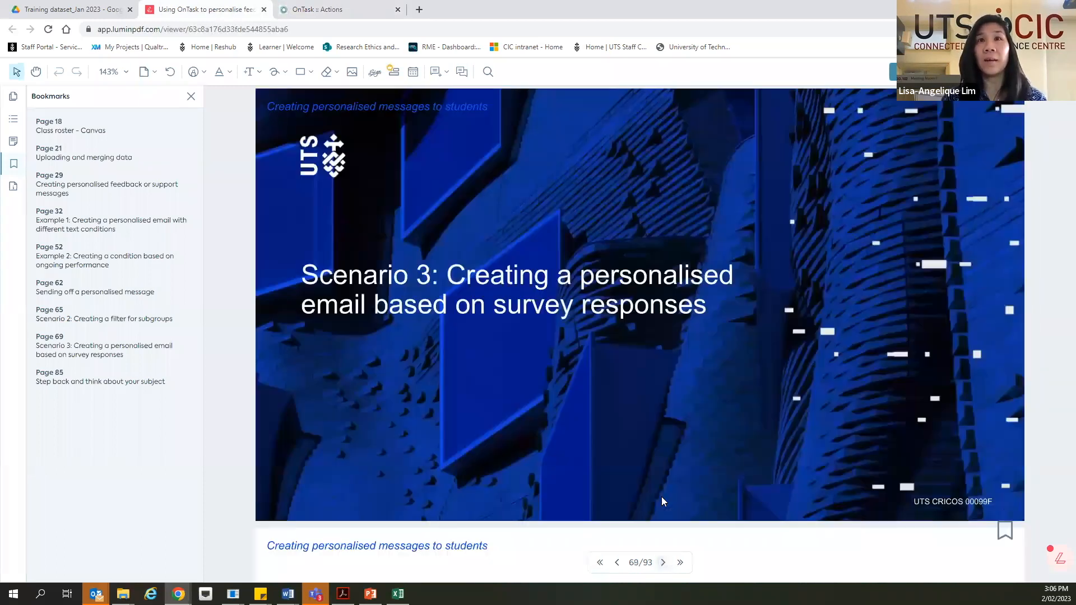